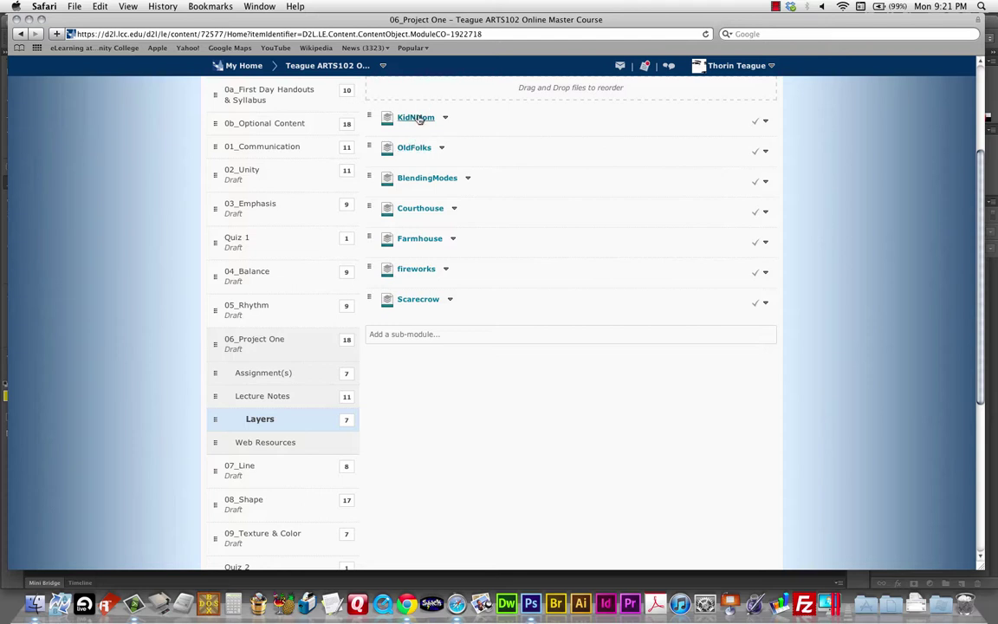
Download KidNMom.psd from the Layers lecture notes and open the OldFolks file page
{"action": "left_click", "coordinate": [417, 119]}
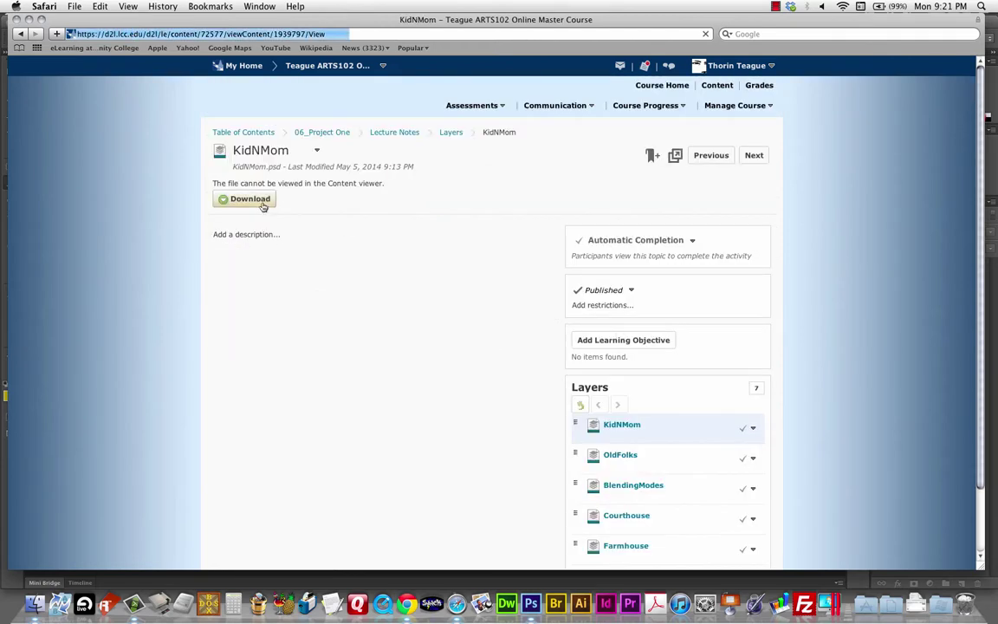
{"action": "left_click", "coordinate": [263, 203]}
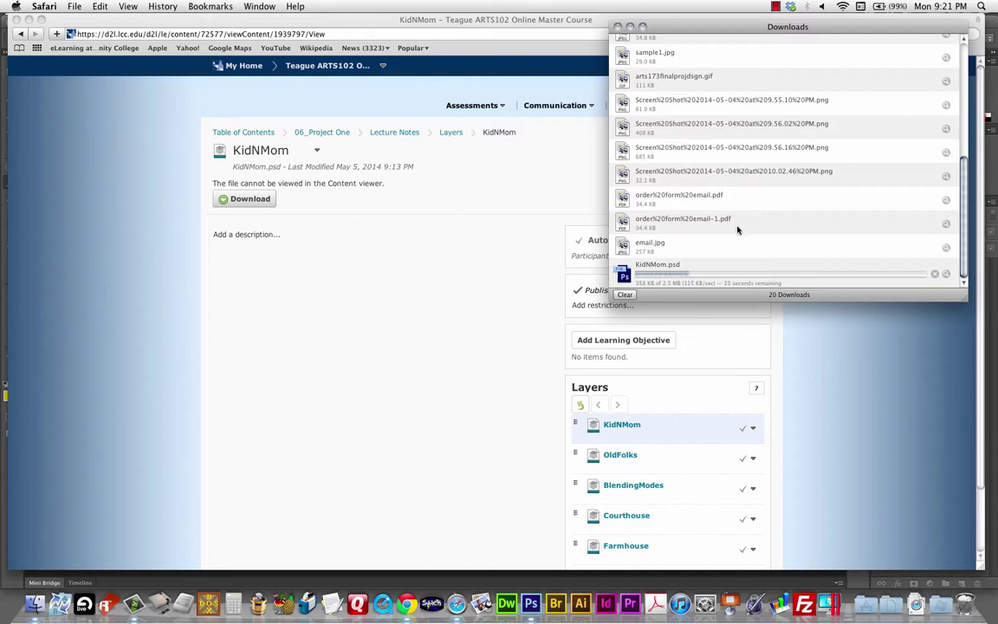
{"action": "left_click", "coordinate": [551, 27]}
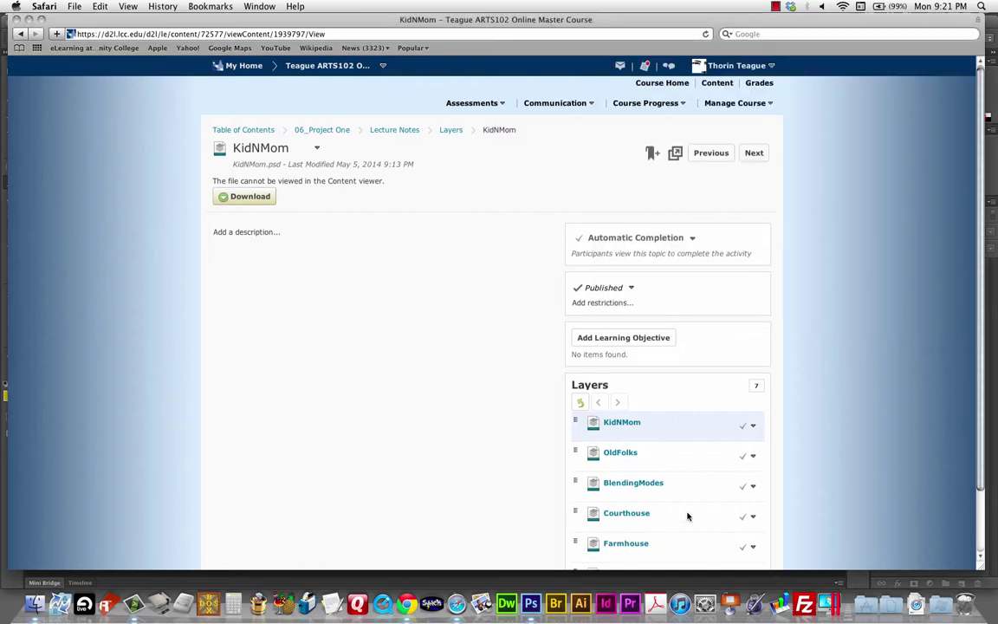
{"action": "left_click", "coordinate": [629, 455]}
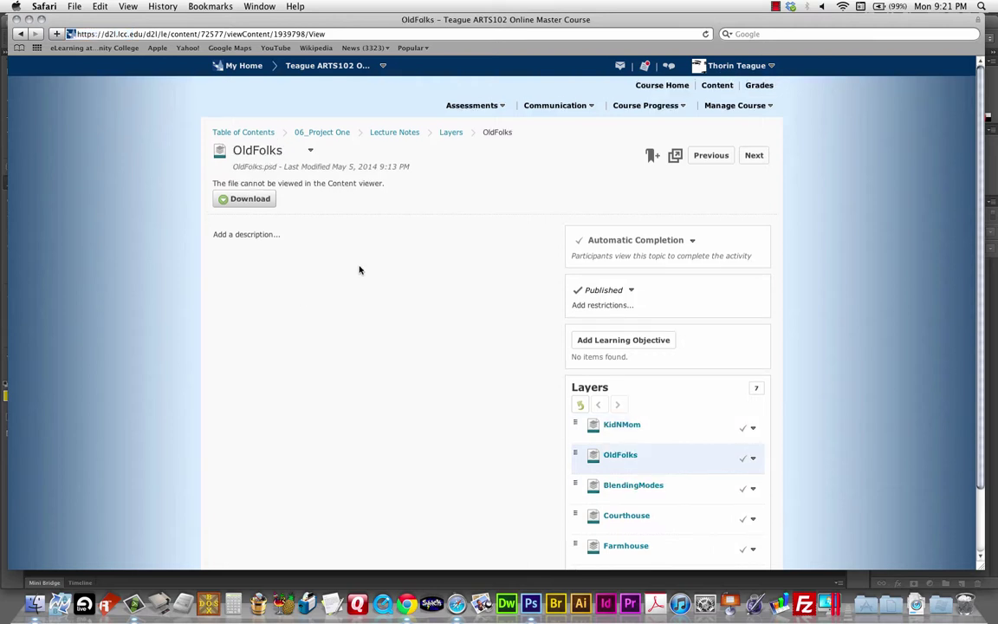
Check the Safari downloads list, then return to Photoshop showing KidNMom
{"action": "key", "text": "super+Tab"}
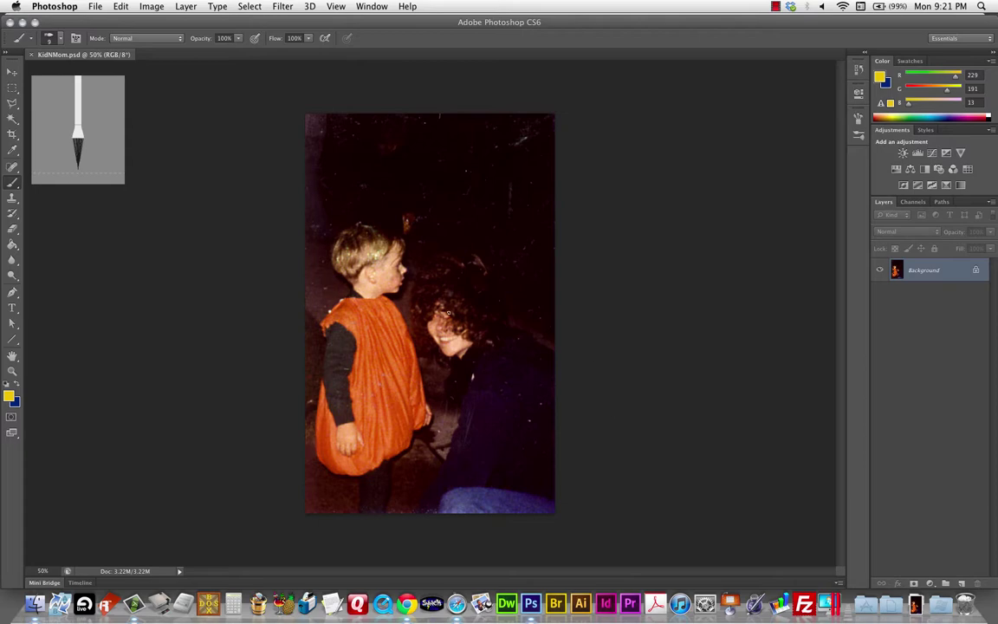
{"action": "left_click", "coordinate": [457, 604]}
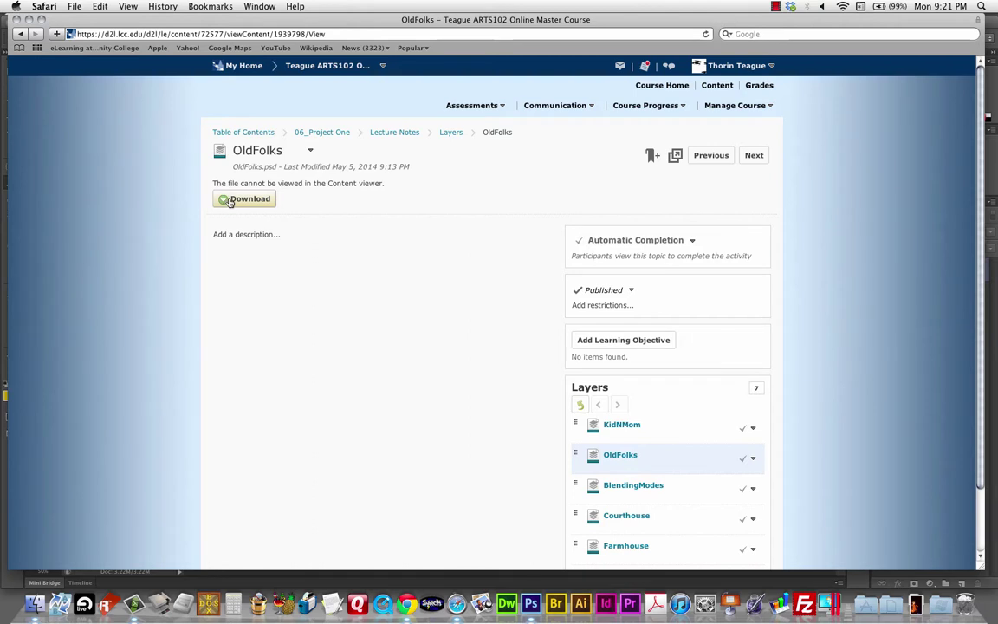
{"action": "left_click", "coordinate": [259, 6]}
{"action": "left_click", "coordinate": [277, 151]}
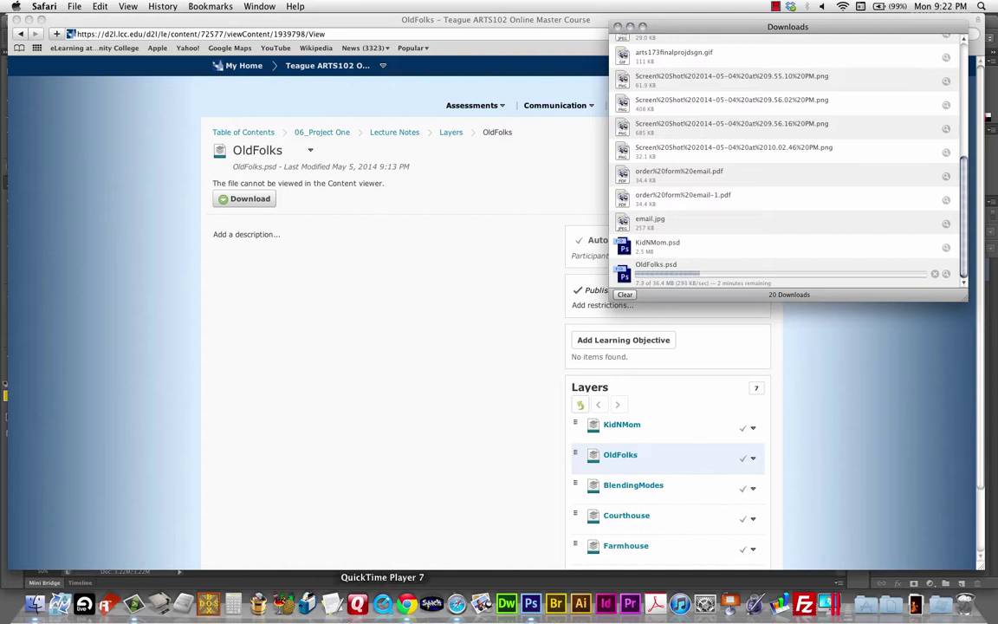
{"action": "left_click", "coordinate": [532, 604]}
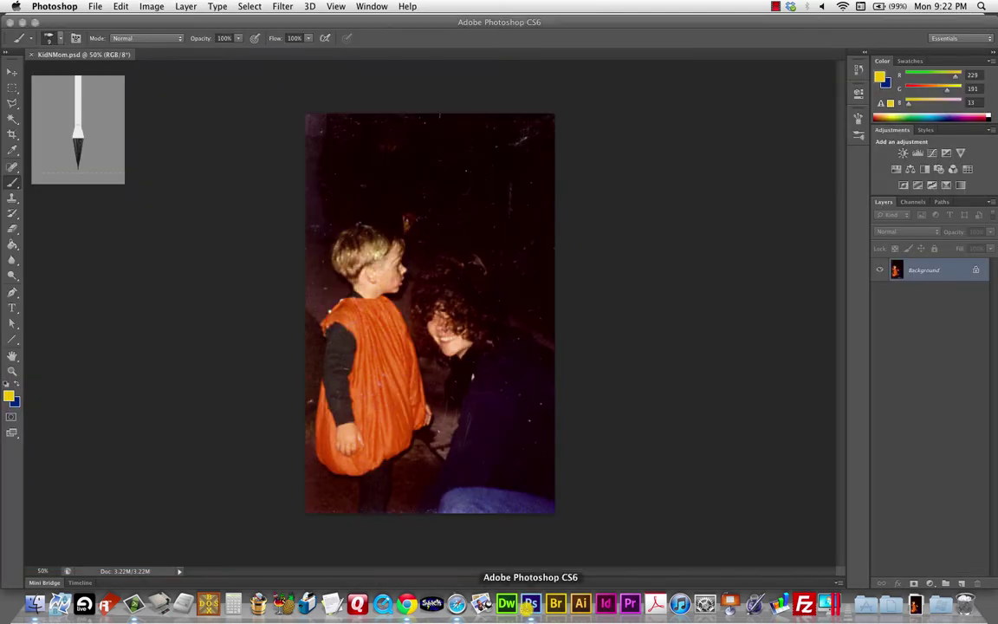
Create a new blank document, Untitled-1, 2500 × 1500 pixels
{"action": "left_click", "coordinate": [95, 6]}
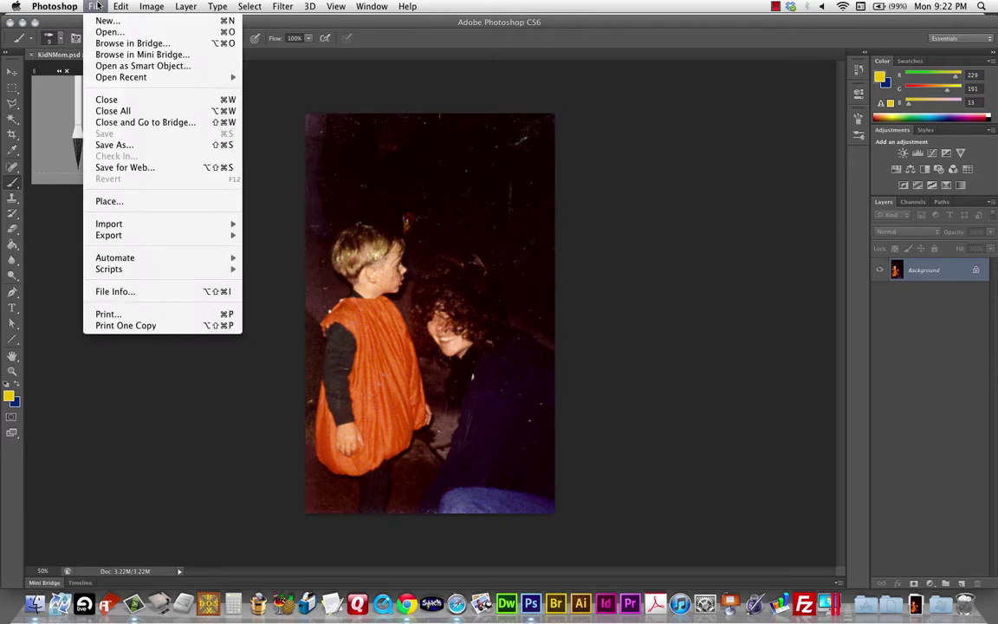
{"action": "left_click", "coordinate": [96, 7]}
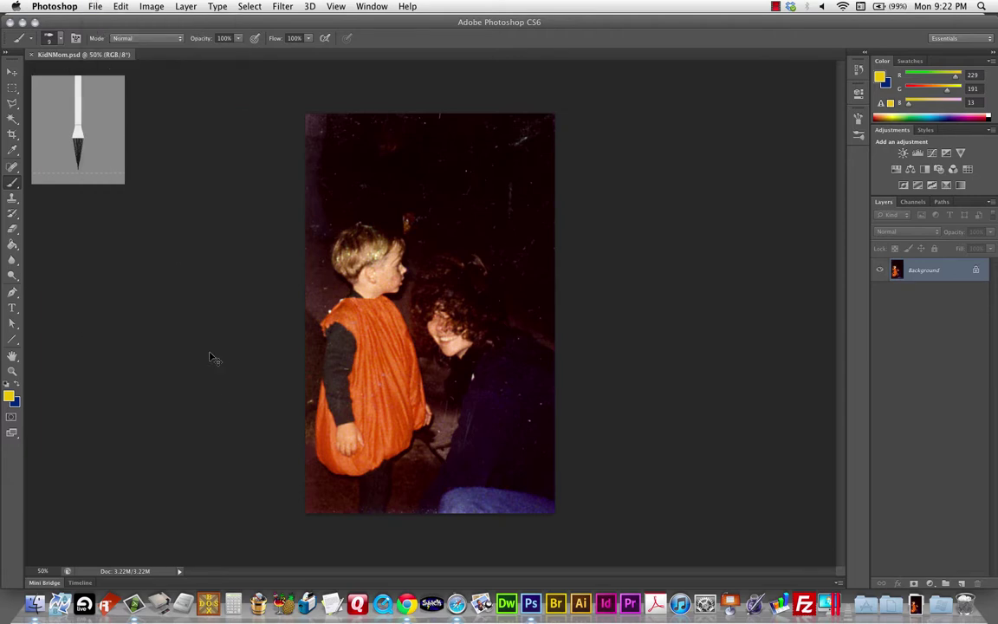
{"action": "key", "text": "super+n"}
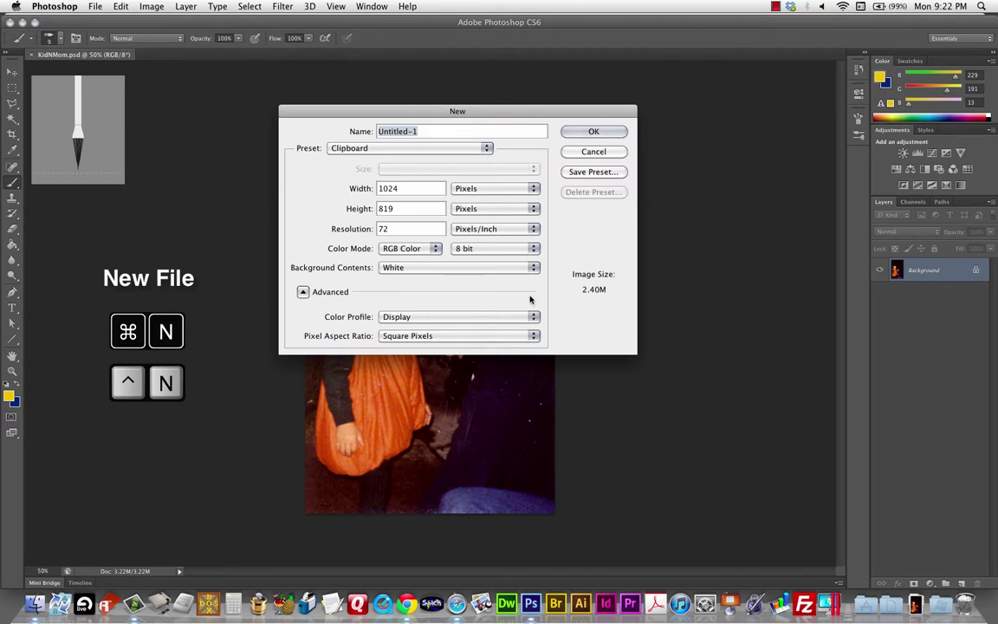
{"action": "left_click_drag", "start_coordinate": [425, 119], "coordinate": [457, 122]}
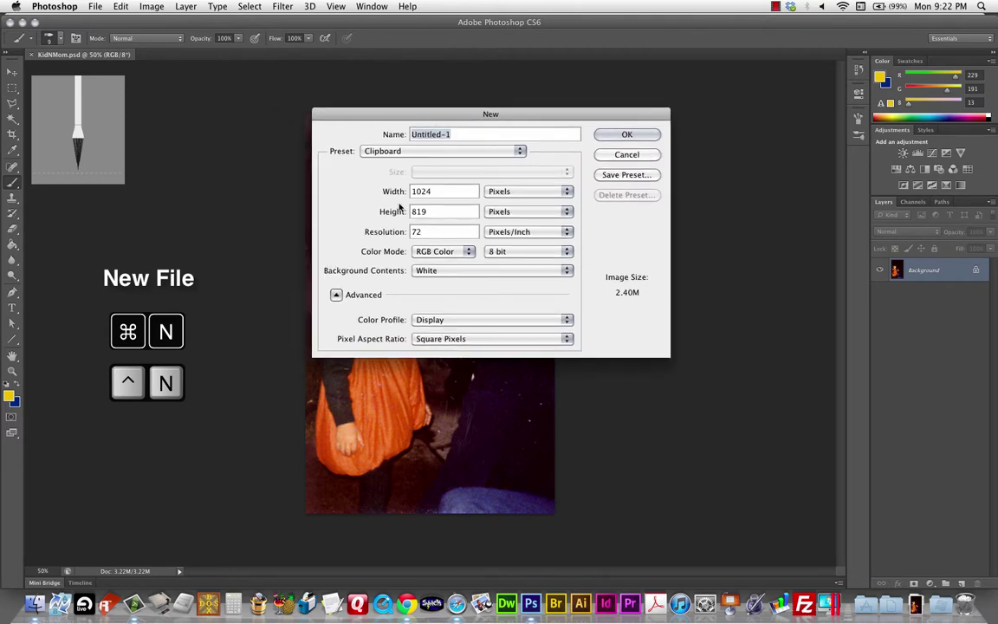
{"action": "left_click", "coordinate": [432, 193]}
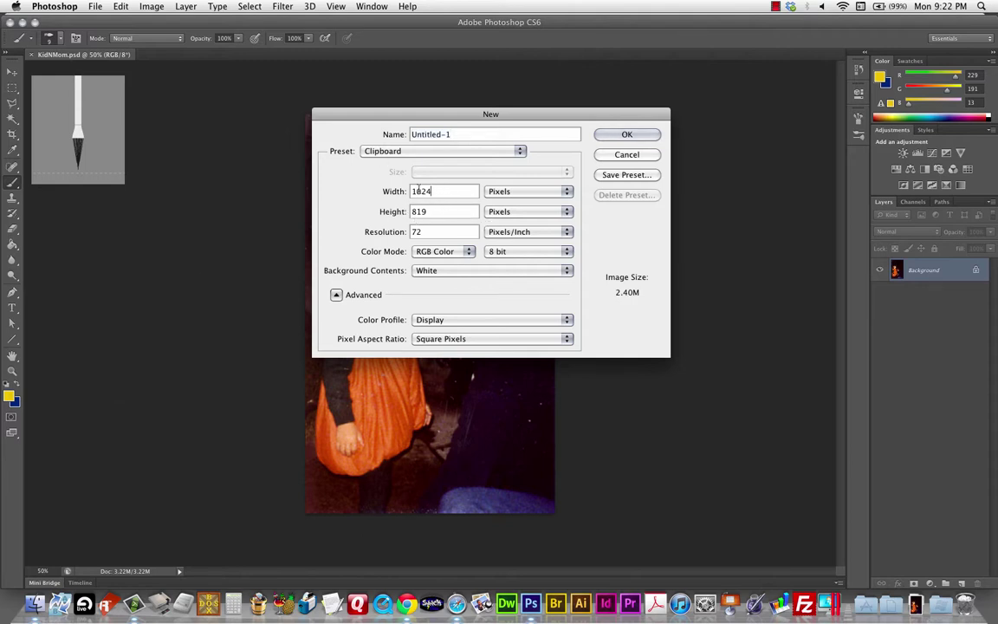
{"action": "left_click_drag", "start_coordinate": [441, 193], "coordinate": [403, 192]}
{"action": "type", "text": "2500"}
{"action": "key", "text": "Tab"}
{"action": "type", "text": "1500"}
{"action": "left_click", "coordinate": [627, 135]}
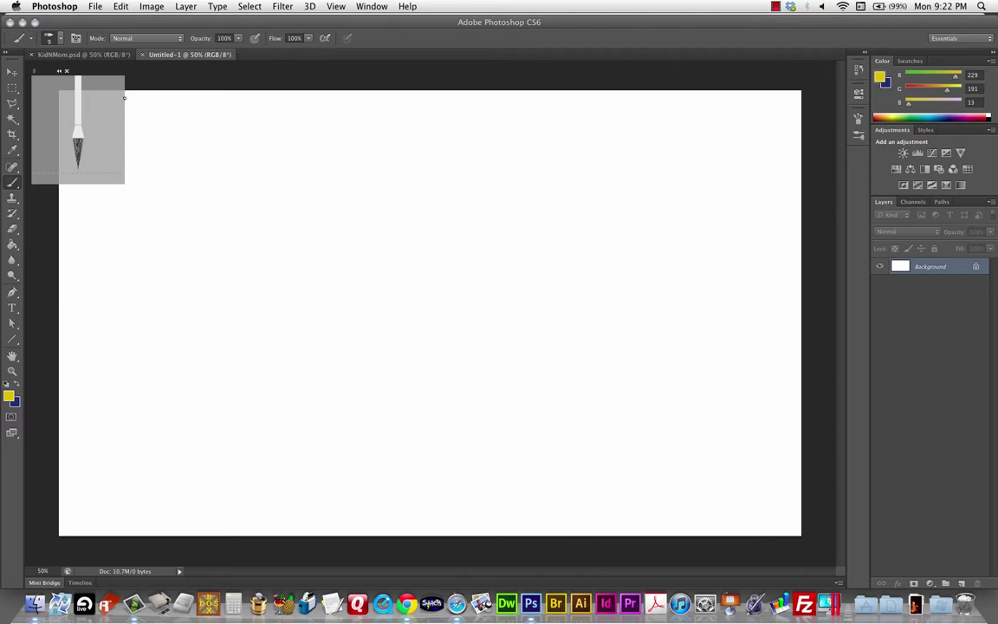
Move the OldFolks tab between the KidNMom and Untitled-1 tabs
{"action": "left_click", "coordinate": [80, 54]}
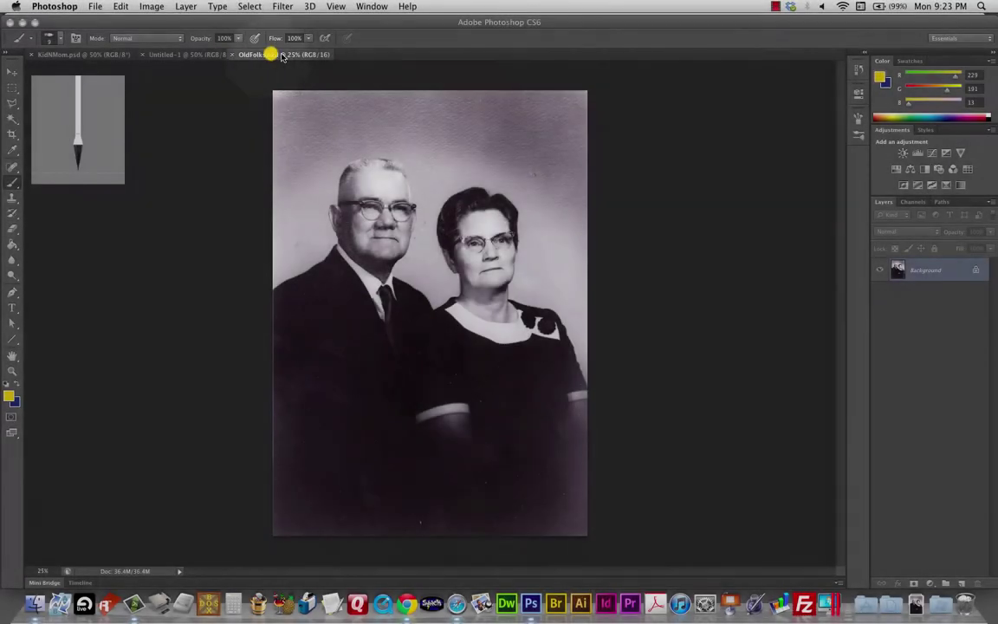
{"action": "left_click_drag", "start_coordinate": [268, 54], "coordinate": [175, 53]}
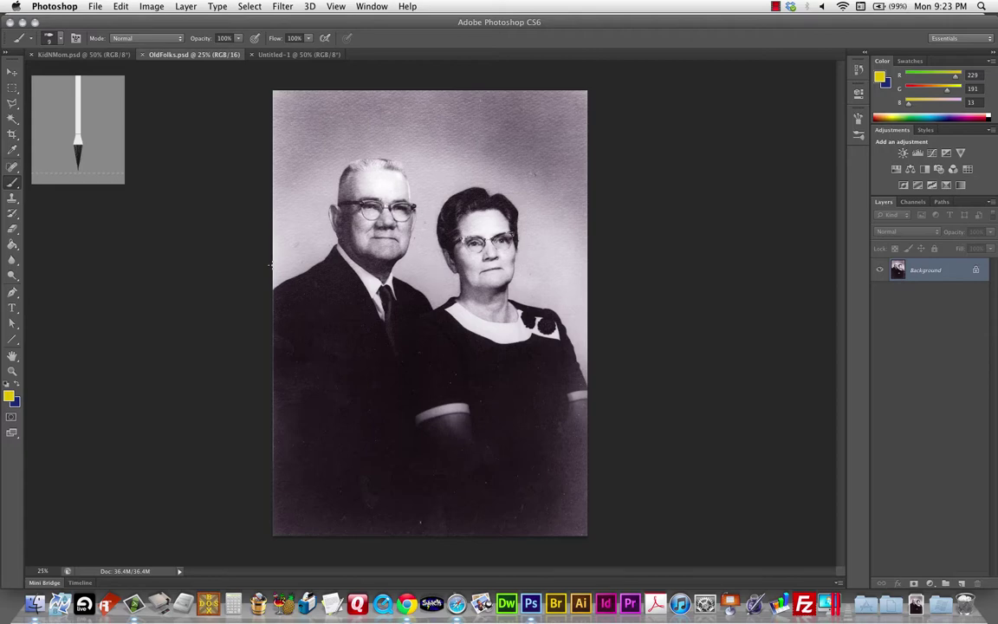
{"action": "left_click", "coordinate": [260, 54]}
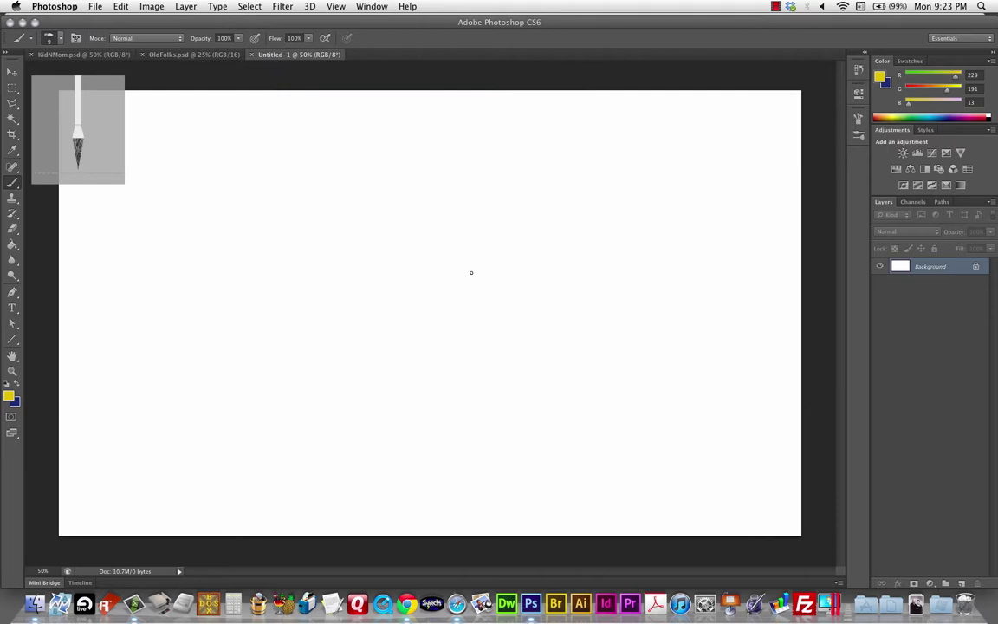
Flip between the OldFolks and Untitled-1 documents, ending back on KidNMom
{"action": "left_click", "coordinate": [168, 56]}
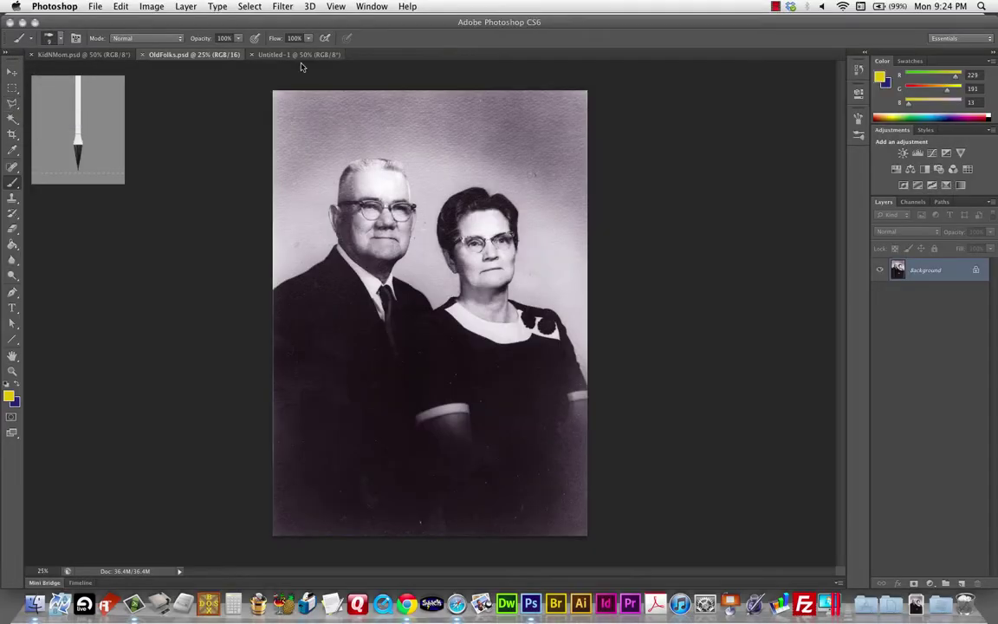
{"action": "left_click", "coordinate": [300, 54]}
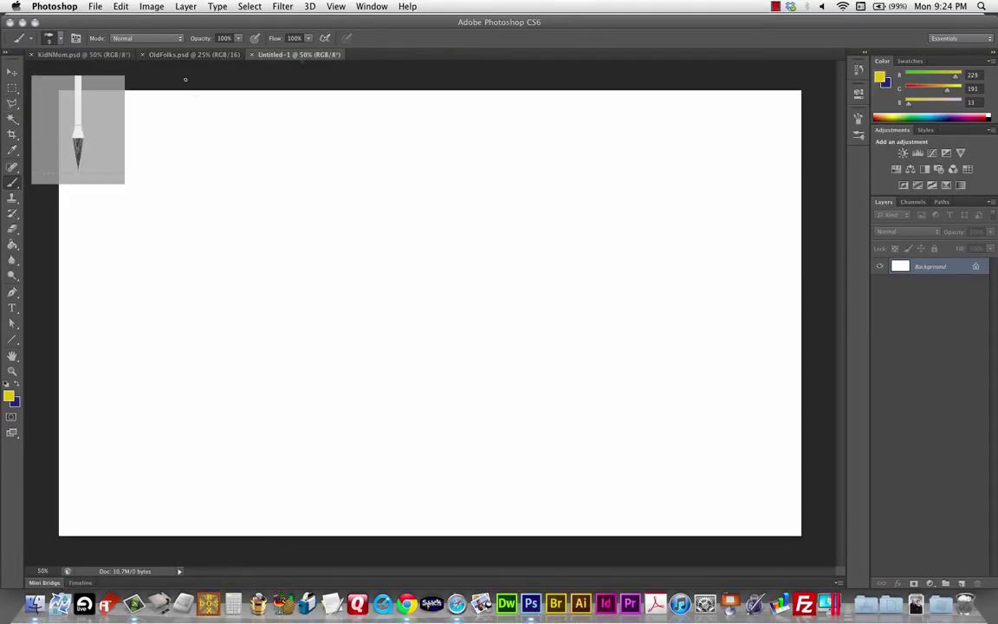
{"action": "left_click", "coordinate": [183, 54]}
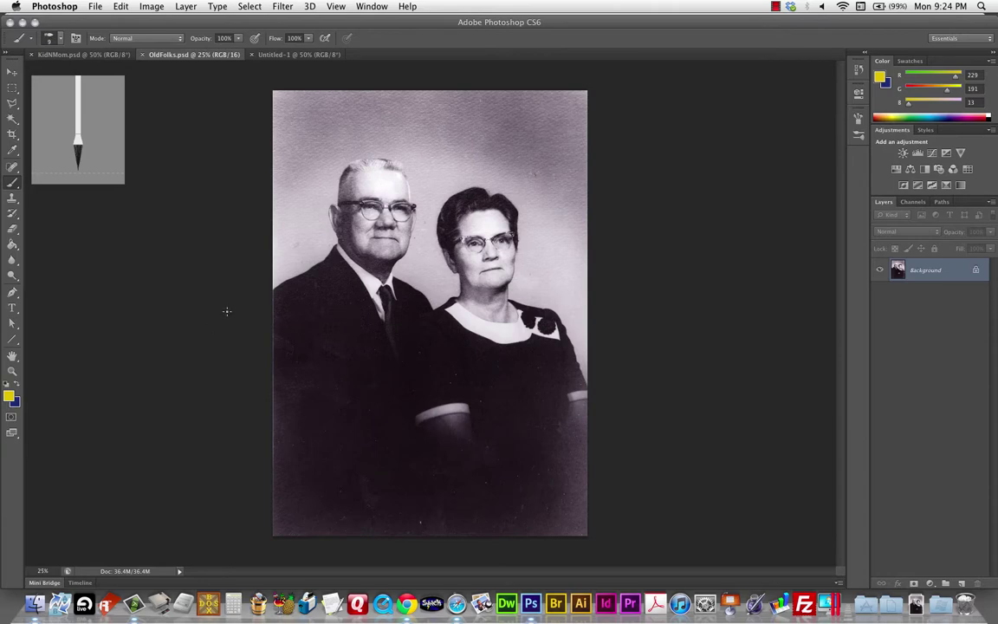
{"action": "left_click", "coordinate": [281, 54]}
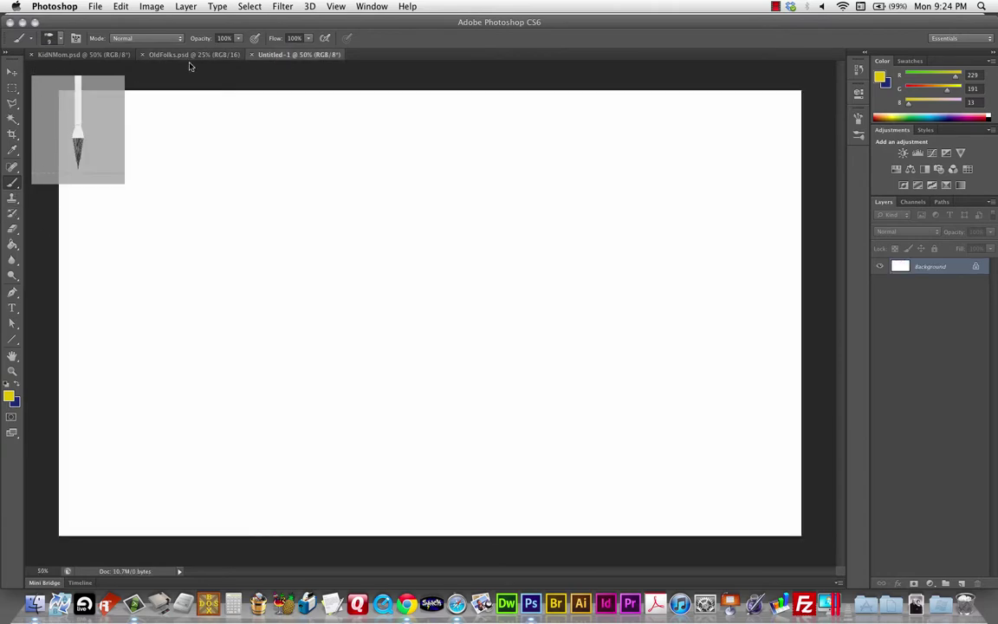
{"action": "left_click", "coordinate": [184, 55]}
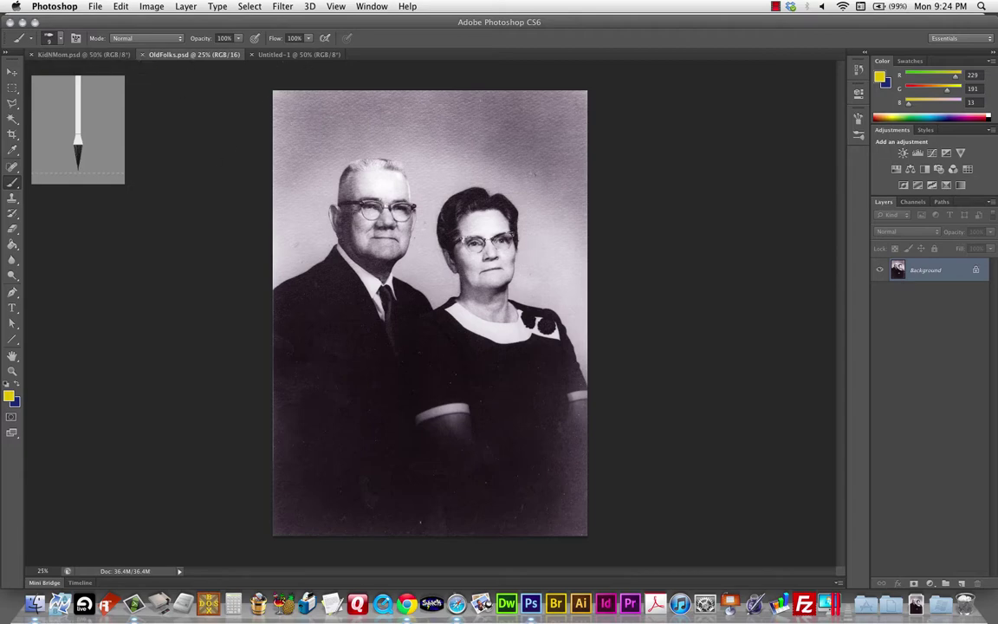
{"action": "left_click", "coordinate": [90, 57]}
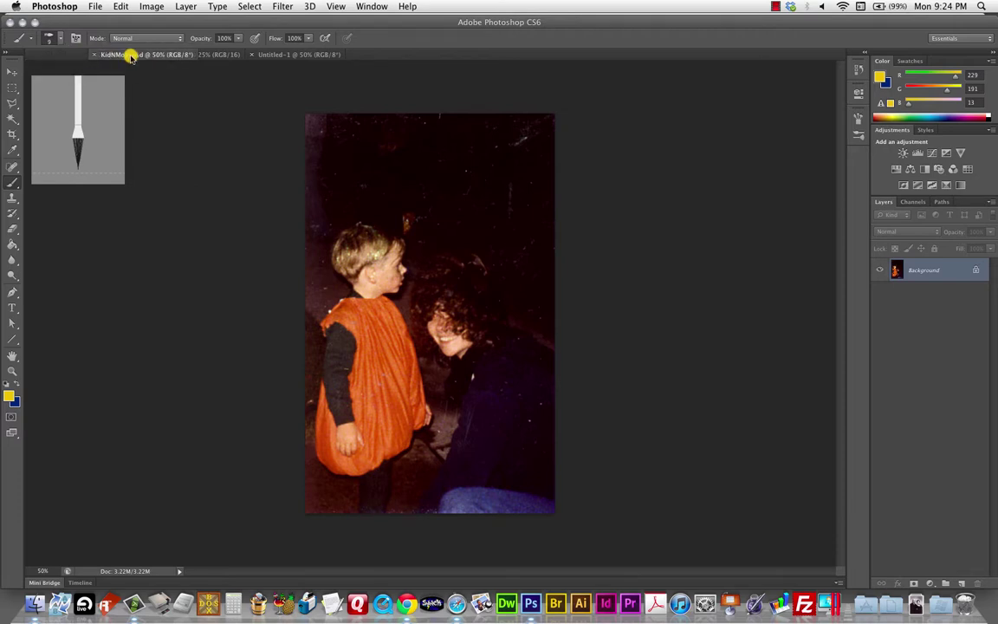
Place KidNMom after OldFolks in the tab order and show the marquee shape options
{"action": "left_click_drag", "start_coordinate": [101, 57], "coordinate": [246, 53]}
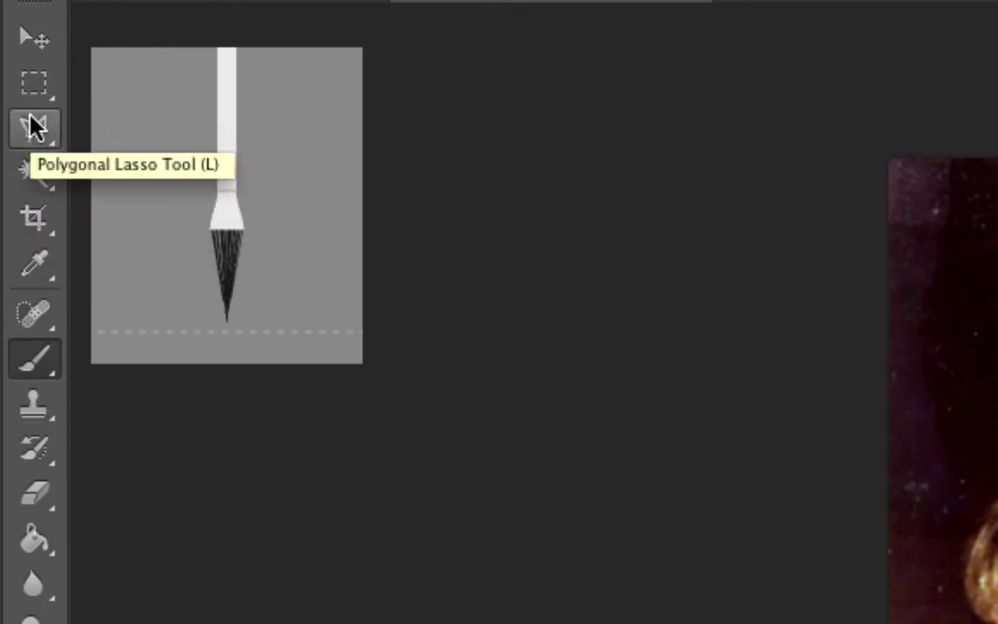
{"action": "left_click", "coordinate": [33, 87]}
{"action": "left_click", "coordinate": [32, 90]}
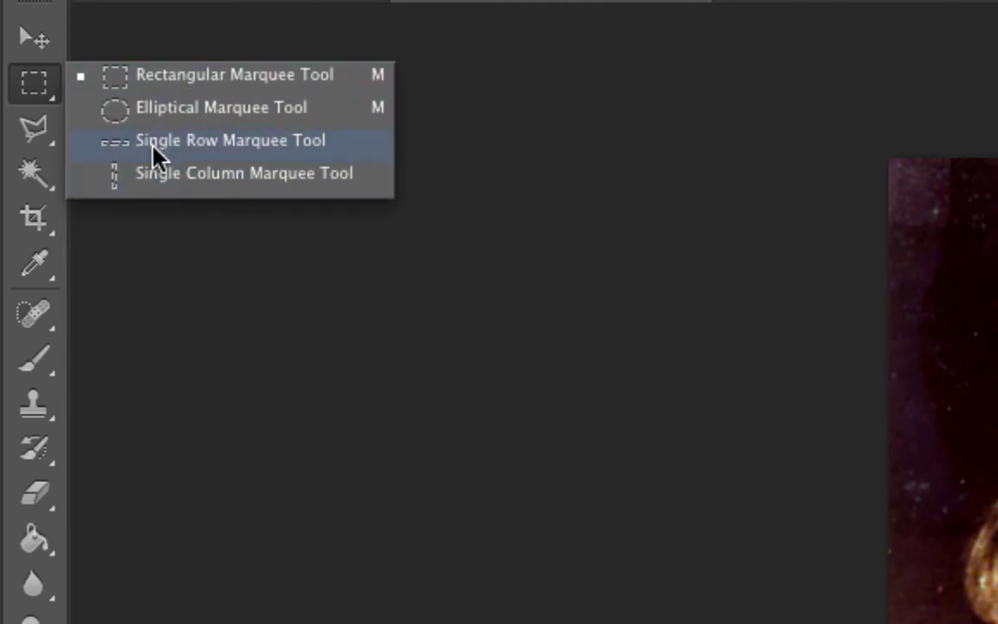
Look over the lasso variants, then return to the Rectangular Marquee tool
{"action": "left_click", "coordinate": [43, 135]}
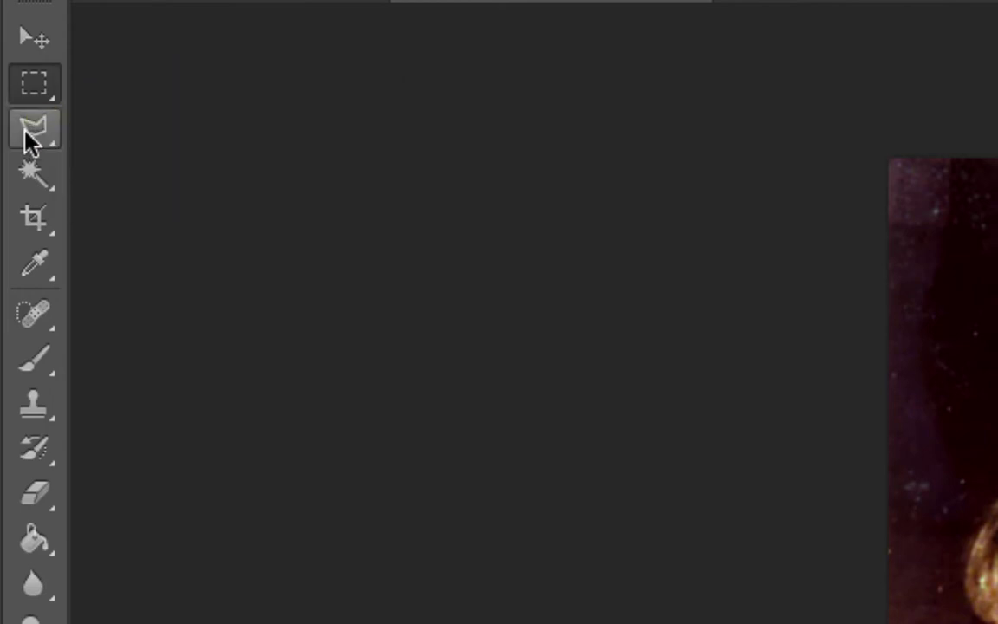
{"action": "left_click", "coordinate": [40, 131]}
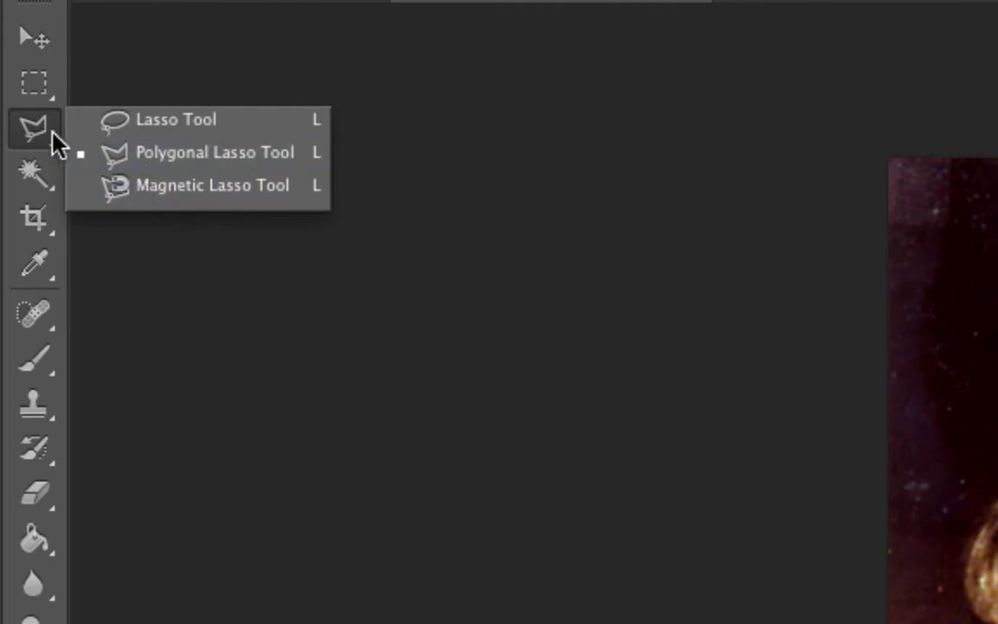
{"action": "left_click", "coordinate": [36, 87]}
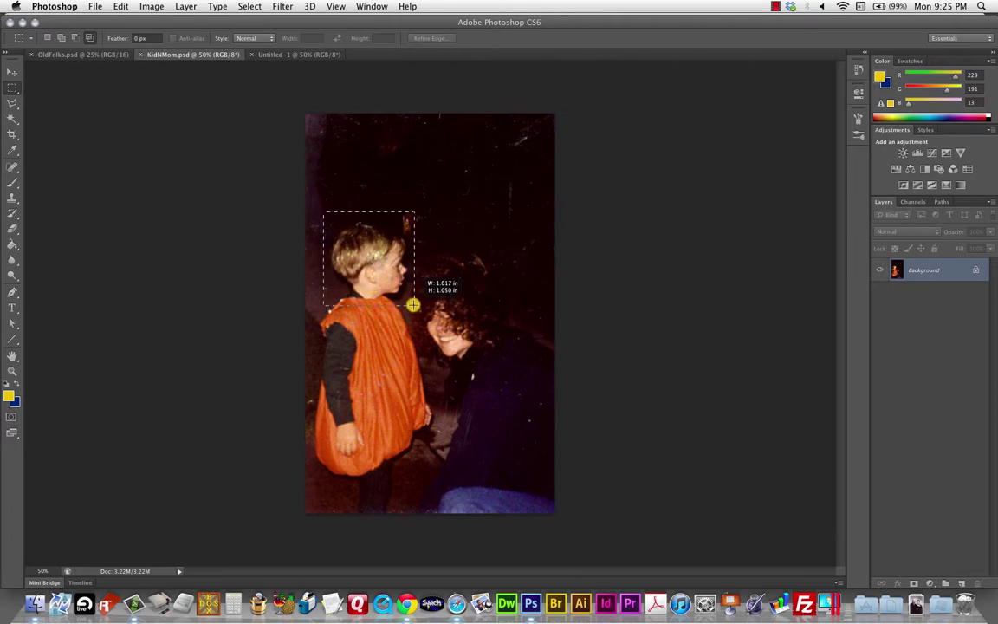
Select the boy's head with a rectangle and drag it with the Move tool to Untitled-1
{"action": "left_click_drag", "start_coordinate": [414, 305], "coordinate": [413, 305]}
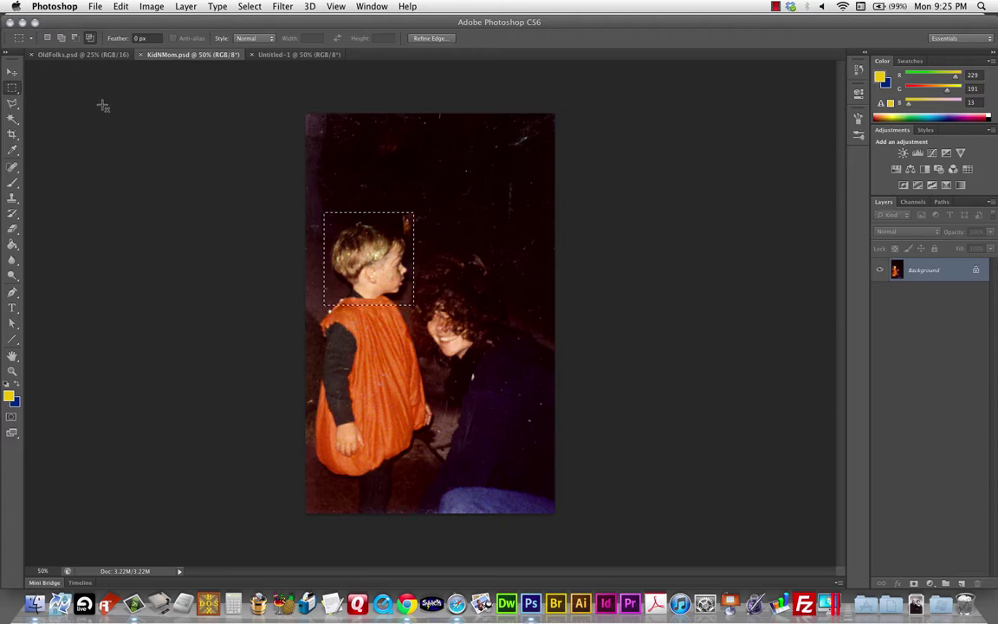
{"action": "key", "text": "v"}
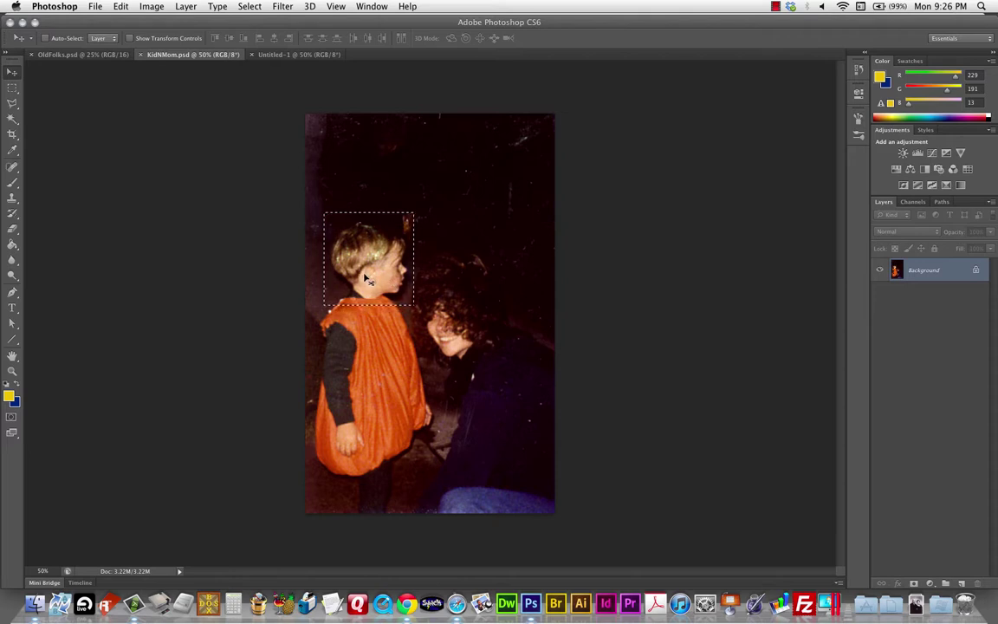
{"action": "left_click_drag", "start_coordinate": [368, 277], "coordinate": [382, 300]}
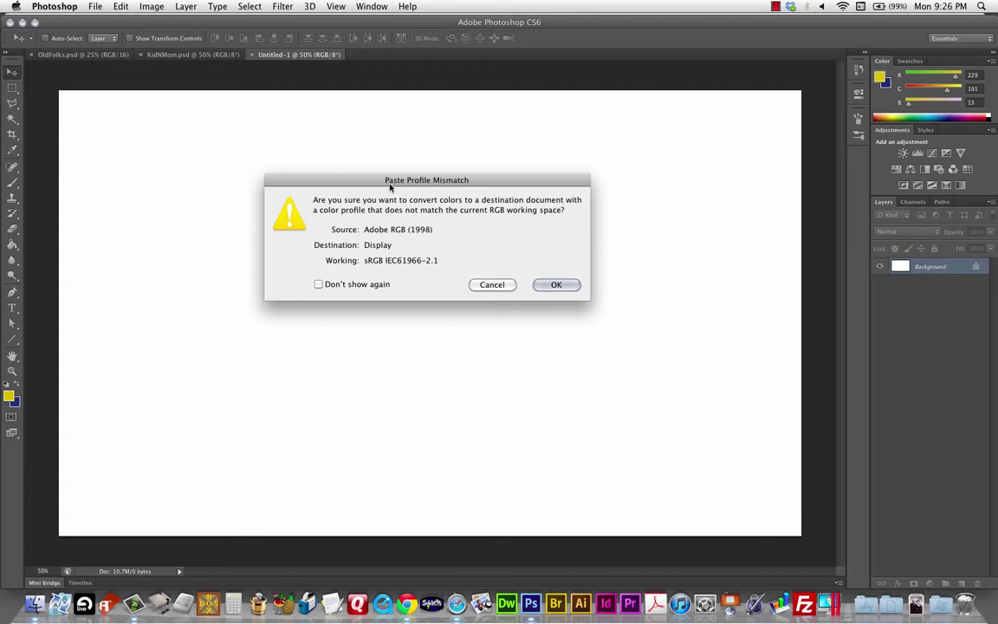
Accept the Adobe RGB (1998) profile conversion, then undo the paste and return to KidNMom
{"action": "left_click_drag", "start_coordinate": [390, 187], "coordinate": [360, 131]}
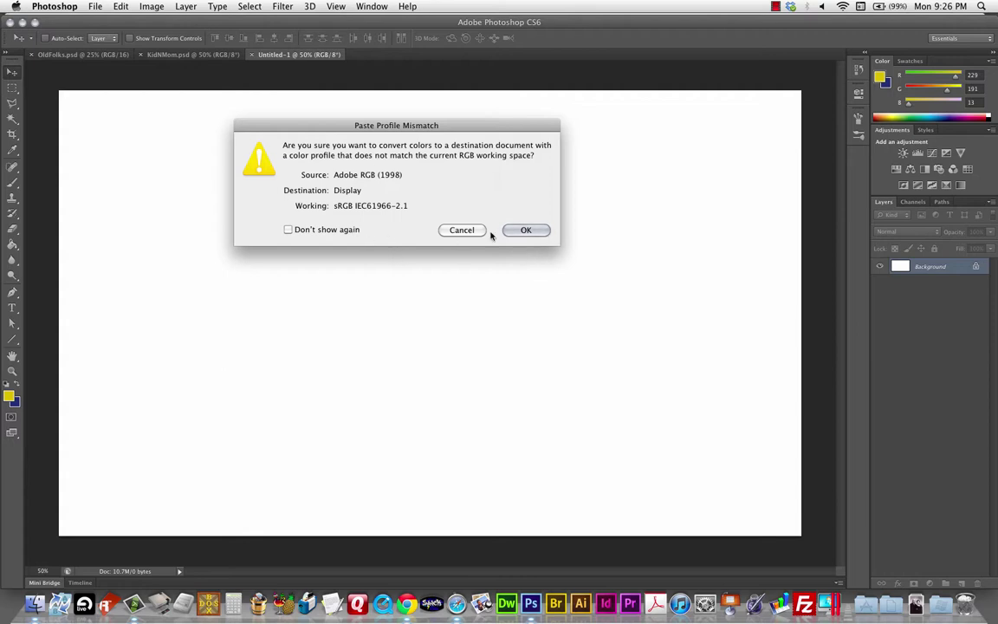
{"action": "left_click", "coordinate": [529, 230]}
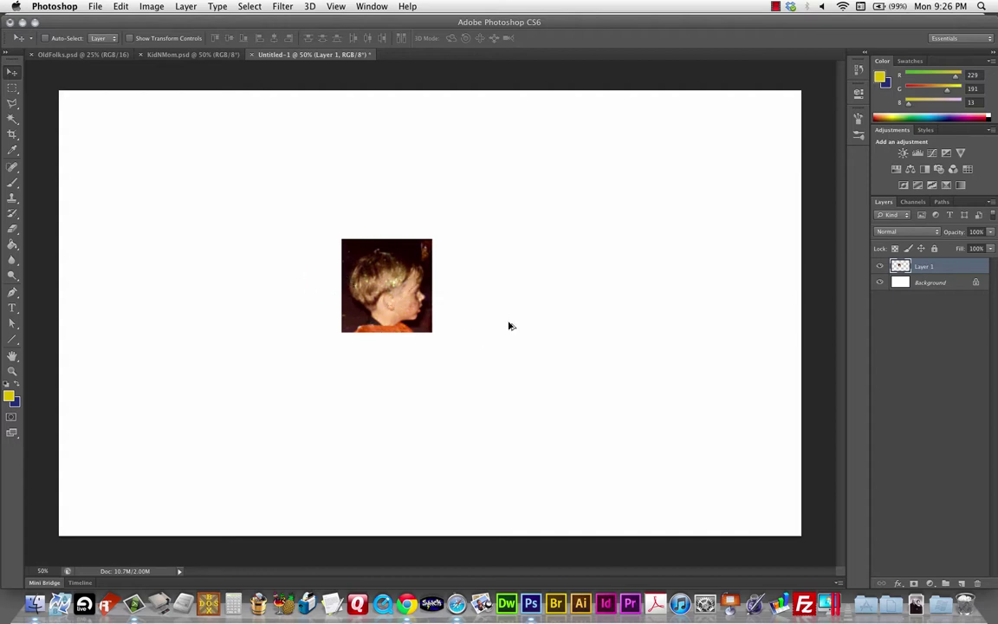
{"action": "key", "text": "super+z"}
{"action": "left_click", "coordinate": [195, 54]}
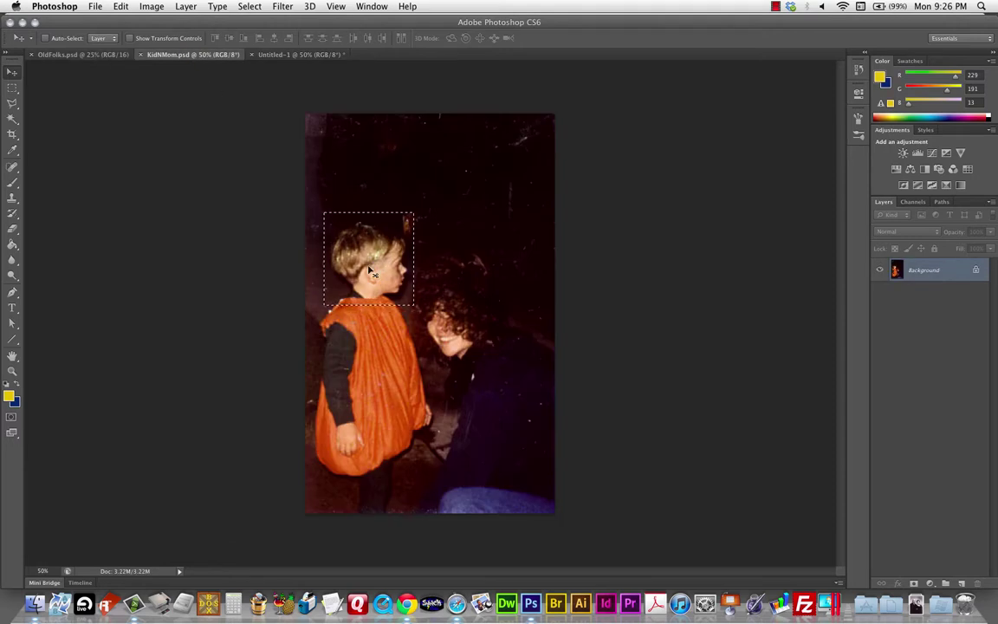
Paste the head into Untitled-1 again as Layer 1, move it upper left, and start rotating
{"action": "left_click_drag", "start_coordinate": [371, 273], "coordinate": [333, 330]}
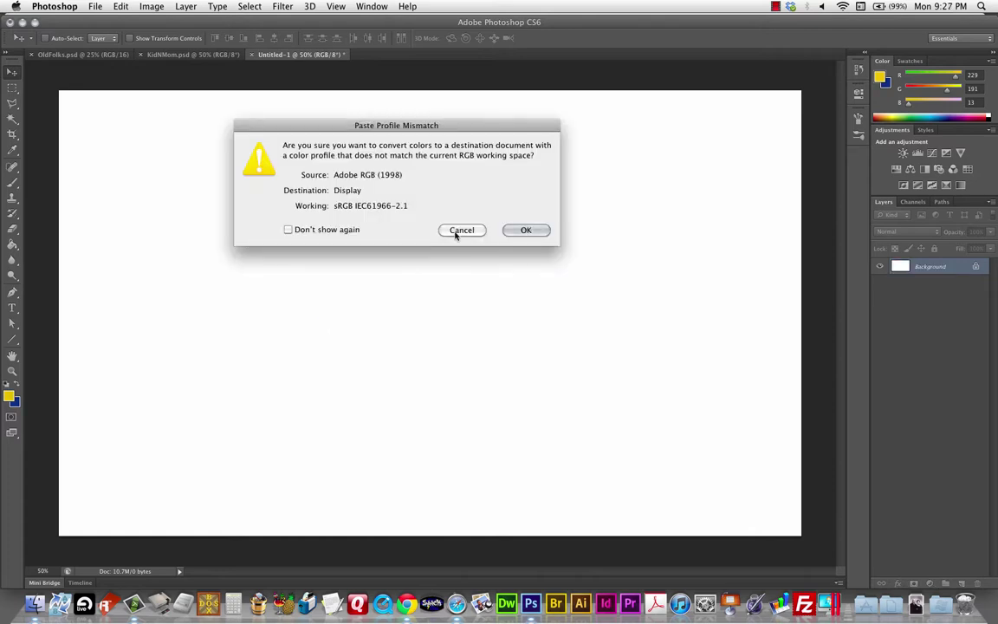
{"action": "left_click", "coordinate": [522, 230]}
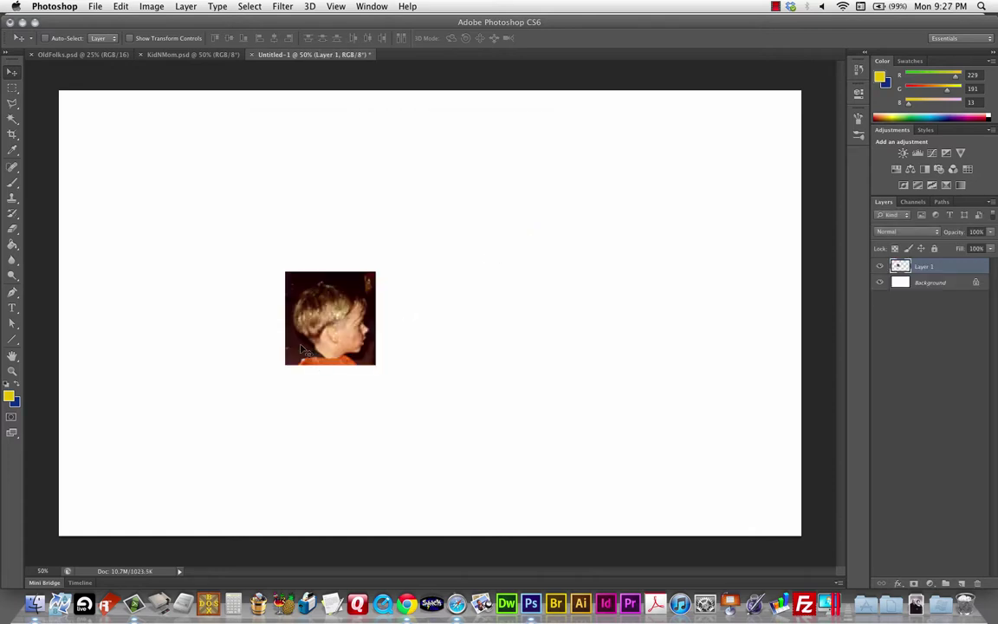
{"action": "left_click_drag", "start_coordinate": [325, 318], "coordinate": [270, 249]}
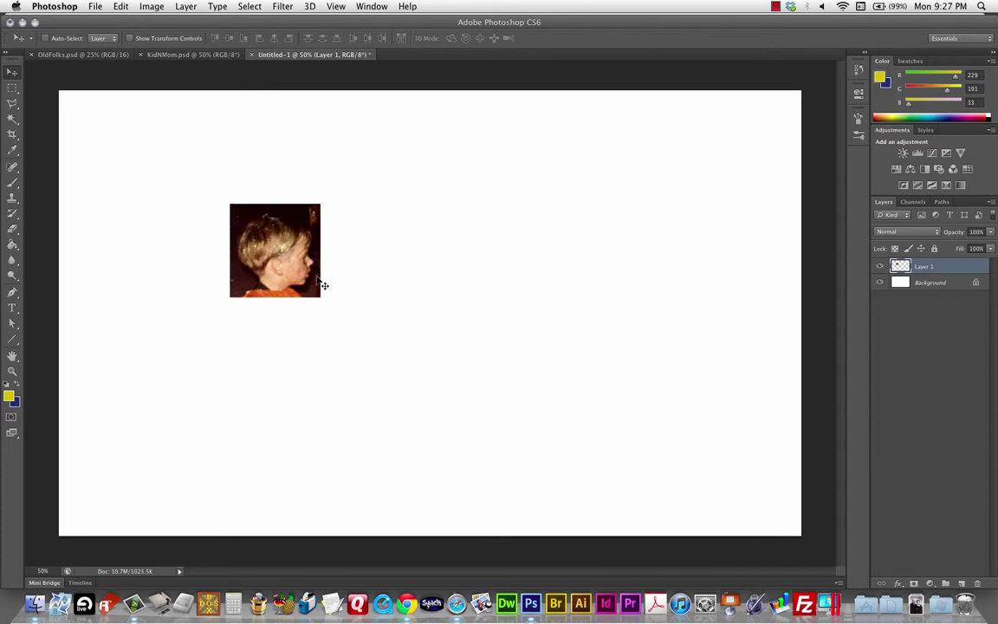
{"action": "key", "text": "super+t"}
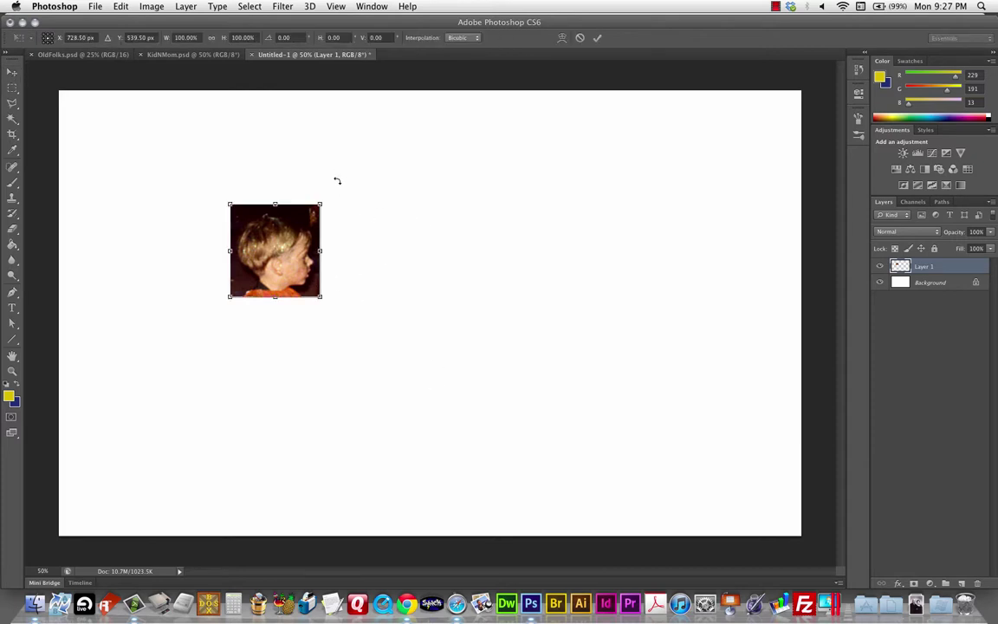
{"action": "left_click_drag", "start_coordinate": [337, 180], "coordinate": [315, 191]}
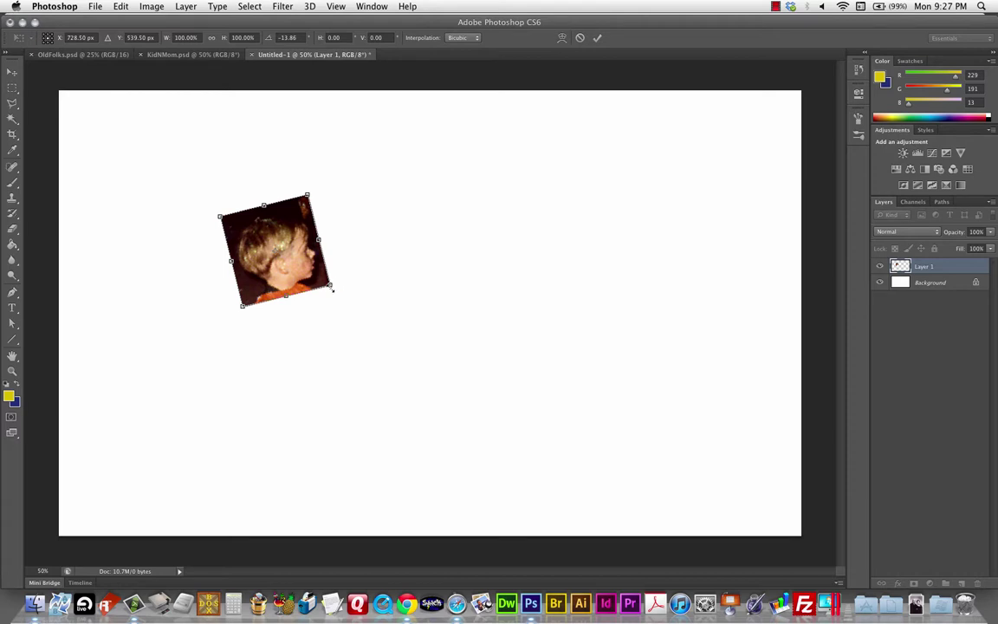
Enlarge the rotated head photo with Free Transform, then scale it back down
{"action": "left_click_drag", "start_coordinate": [330, 285], "coordinate": [418, 338]}
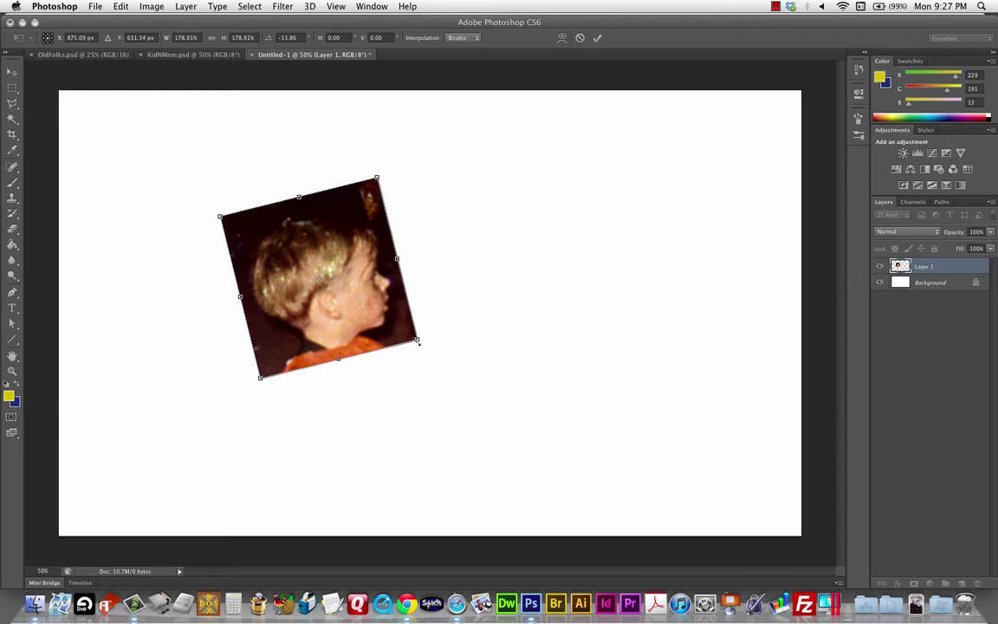
{"action": "left_click_drag", "start_coordinate": [419, 341], "coordinate": [585, 472]}
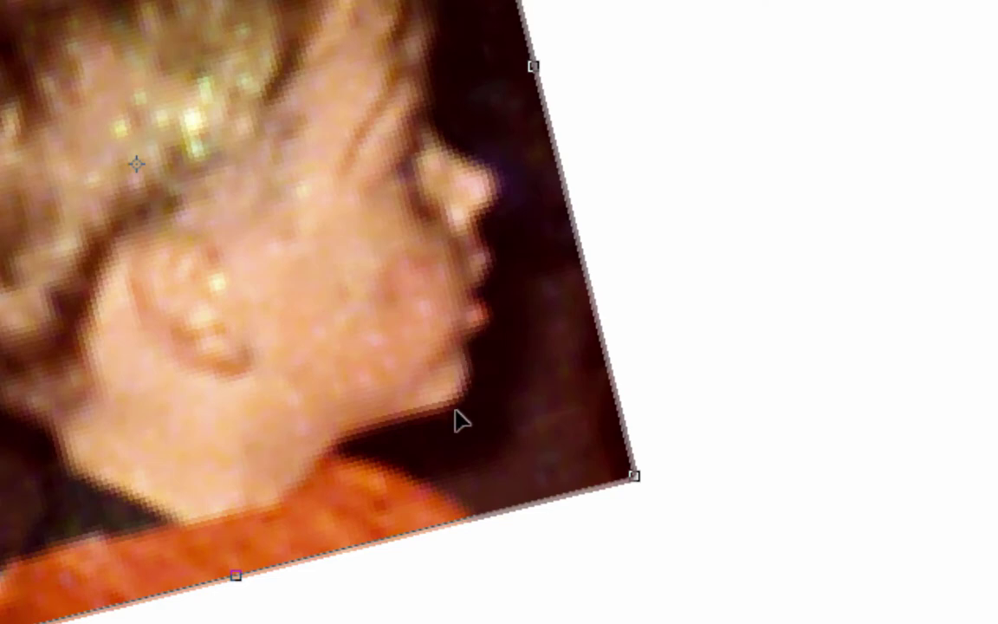
{"action": "scroll", "coordinate": [374, 373], "scroll_direction": "down", "scroll_amount": 1}
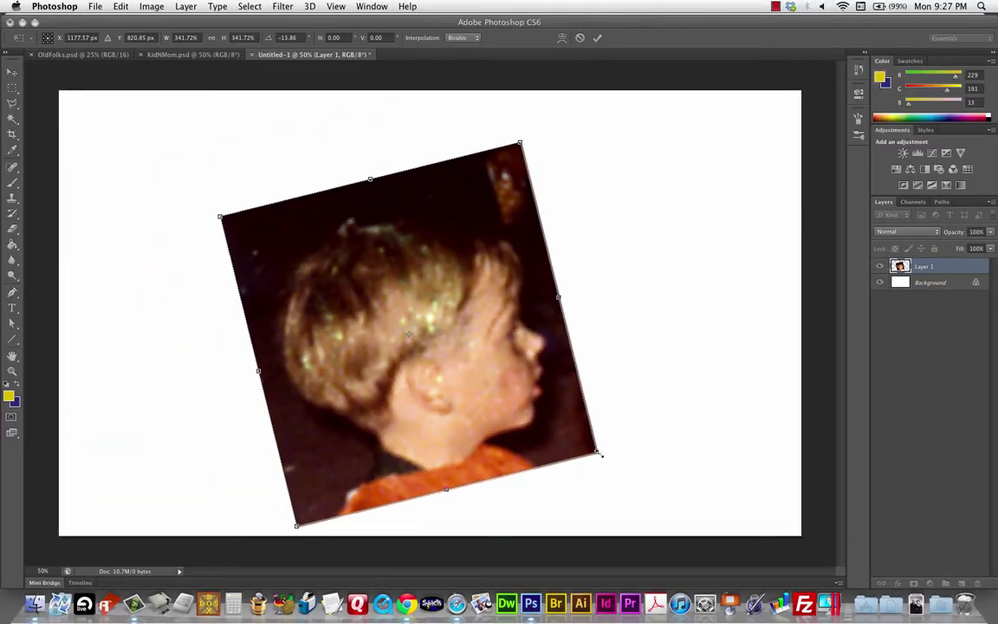
{"action": "left_click_drag", "start_coordinate": [599, 453], "coordinate": [405, 332]}
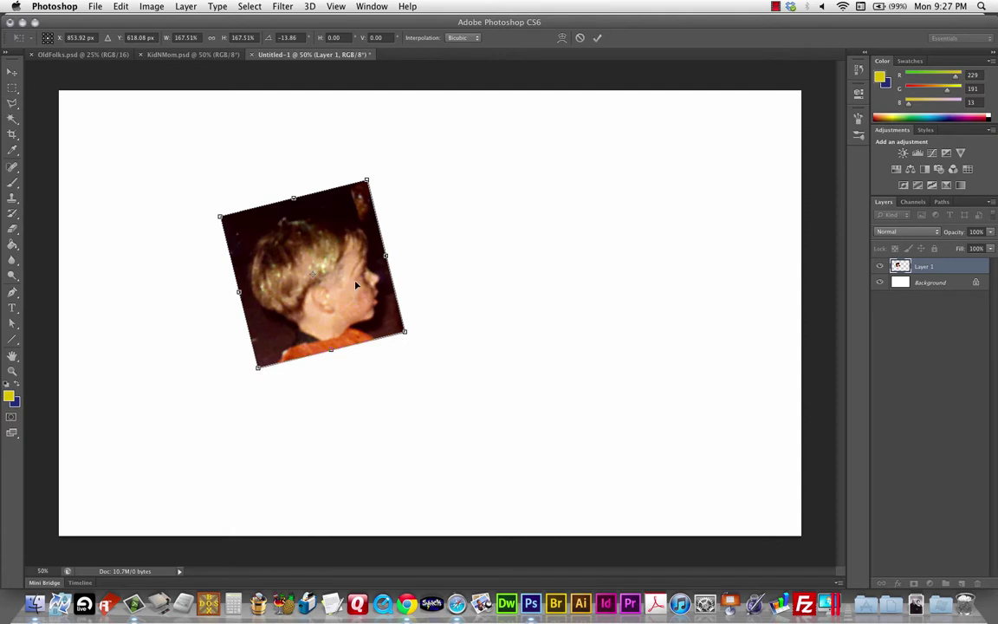
{"action": "left_click_drag", "start_coordinate": [405, 332], "coordinate": [378, 313]}
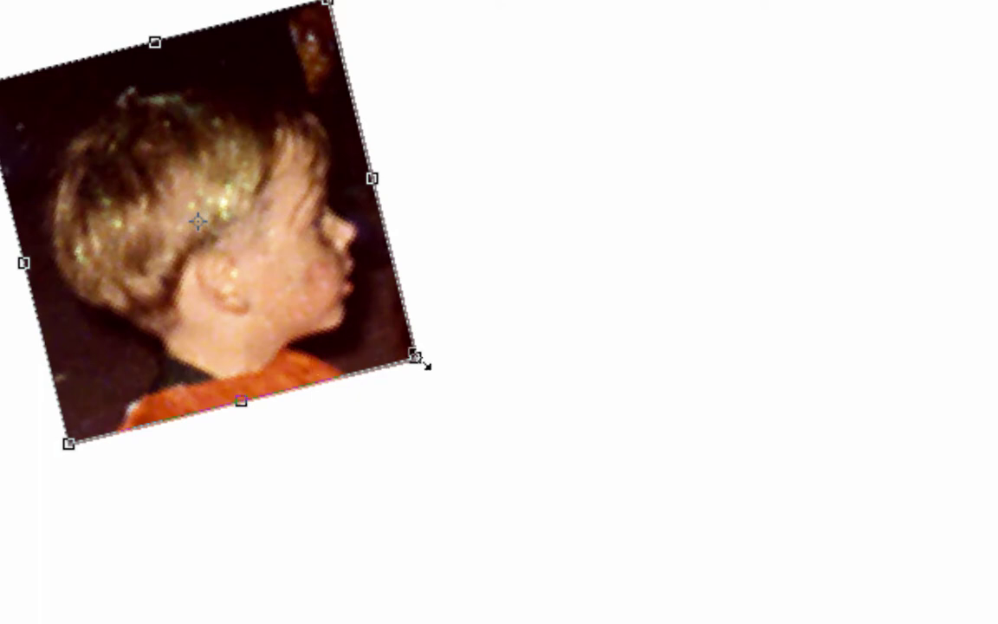
Shrink the head further, widen it, and undo a trial taller stretch
{"action": "left_click", "coordinate": [403, 345]}
{"action": "left_click_drag", "start_coordinate": [403, 345], "coordinate": [276, 281]}
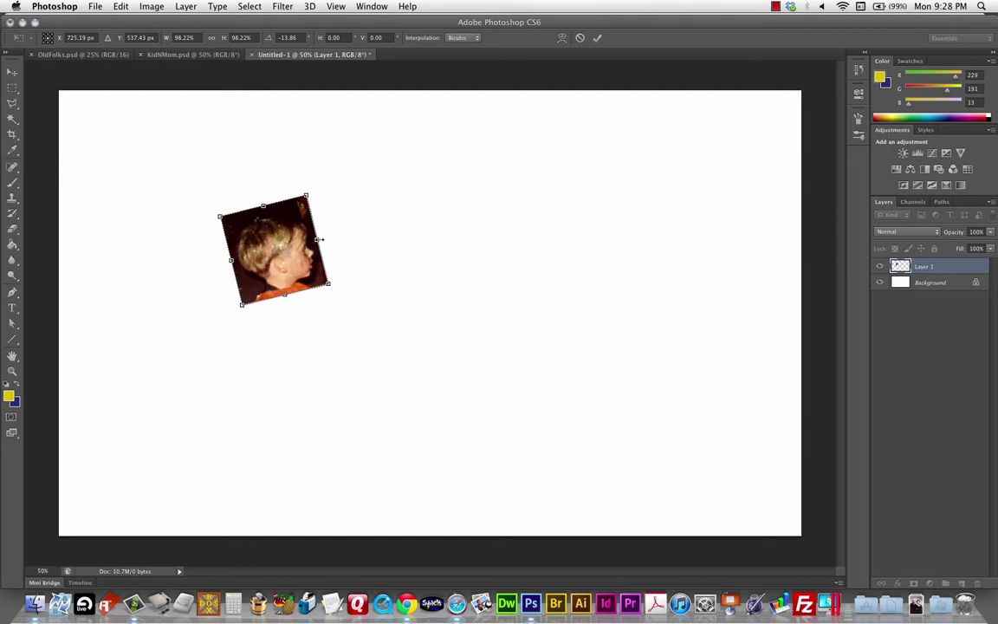
{"action": "left_click_drag", "start_coordinate": [318, 240], "coordinate": [386, 224]}
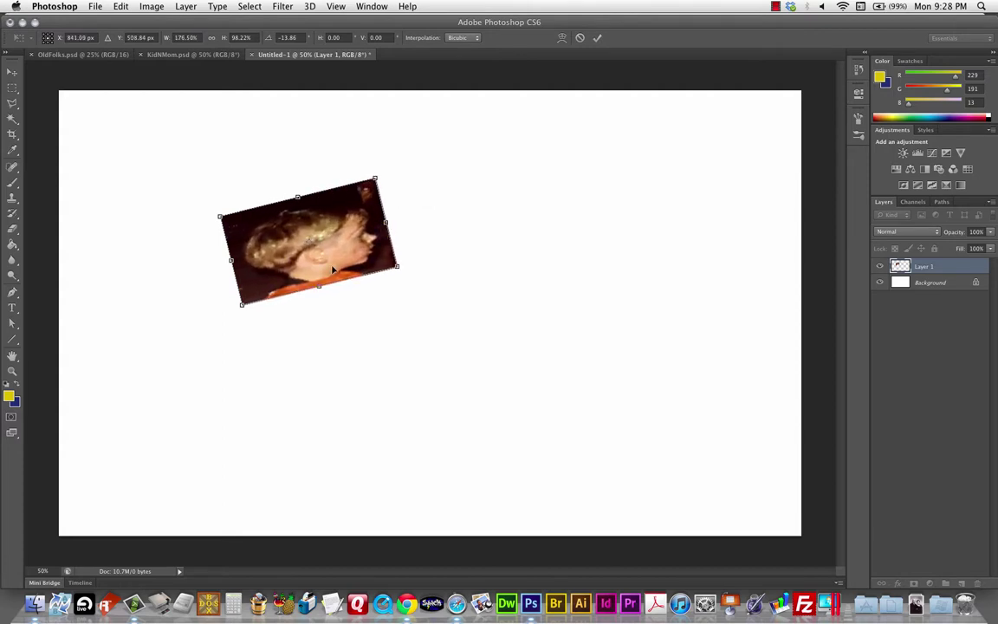
{"action": "left_click_drag", "start_coordinate": [318, 284], "coordinate": [344, 375]}
{"action": "key", "text": "super+z"}
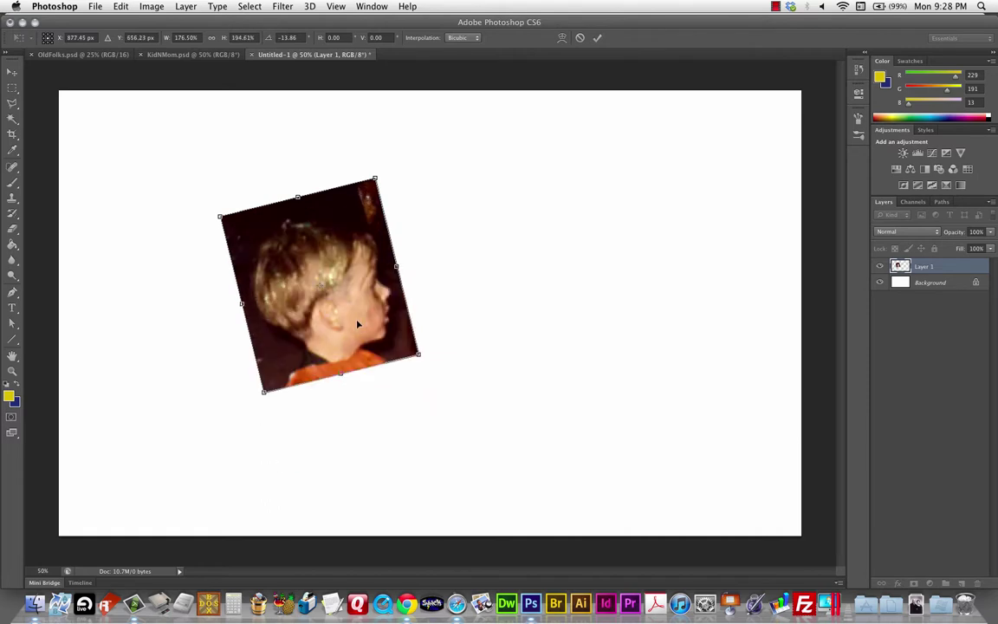
Cancel the transform, try a new tilt and enlargement, and cancel that too
{"action": "left_click", "coordinate": [580, 37]}
{"action": "key", "text": "super+t"}
{"action": "mouse_move", "coordinate": [331, 183]}
{"action": "left_mouse_down"}
{"action": "mouse_move", "coordinate": [310, 171]}
{"action": "mouse_move", "coordinate": [321, 191]}
{"action": "left_mouse_up"}
{"action": "left_click_drag", "start_coordinate": [336, 277], "coordinate": [317, 310]}
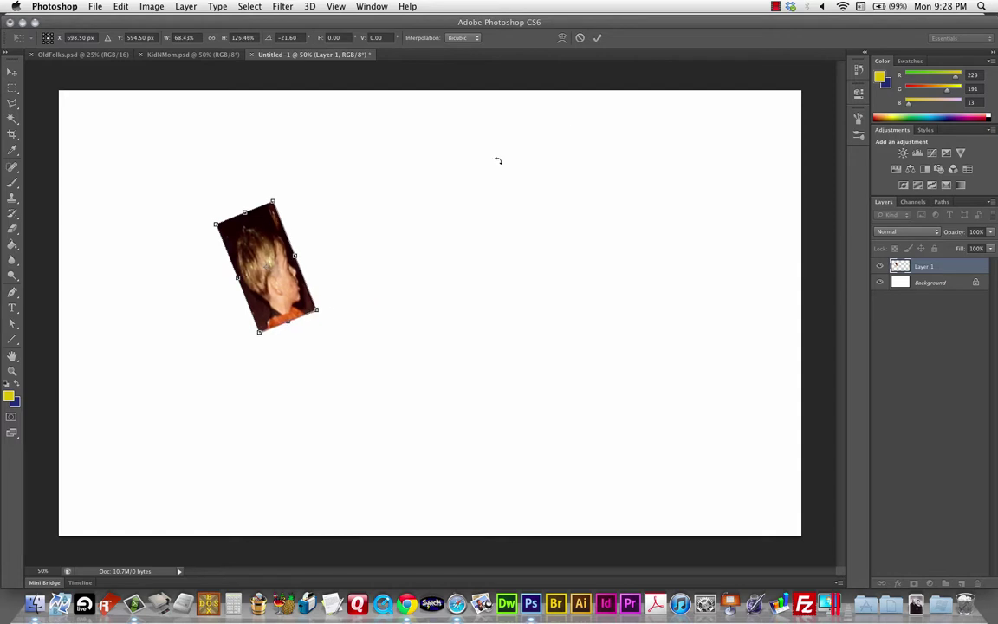
{"action": "left_click", "coordinate": [580, 37]}
Rotate the head about -23° at roughly 121% scale, commit, and move it left
{"action": "key", "text": "super+t"}
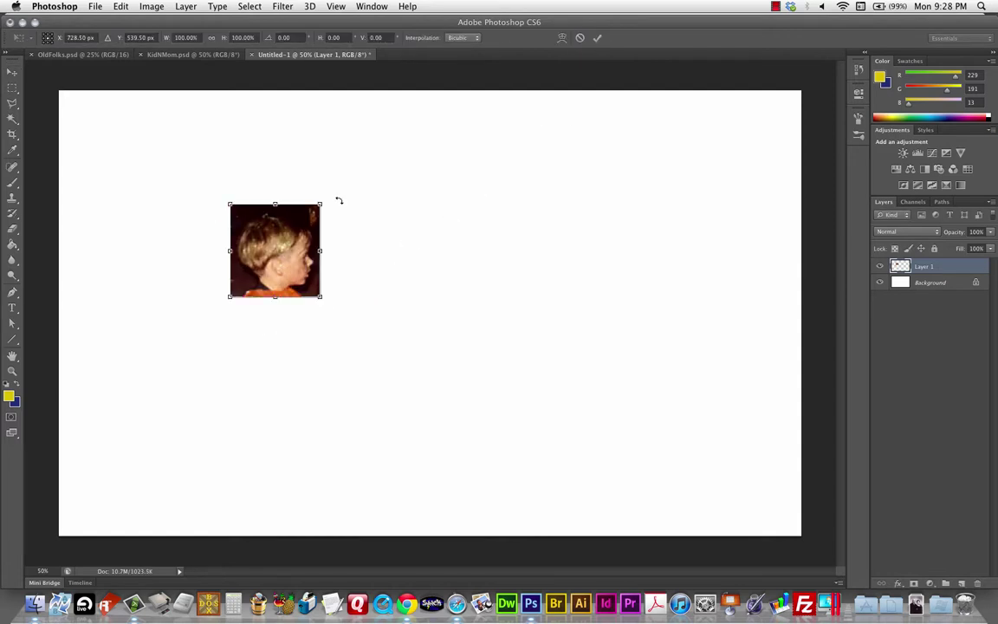
{"action": "left_click_drag", "start_coordinate": [339, 201], "coordinate": [303, 175]}
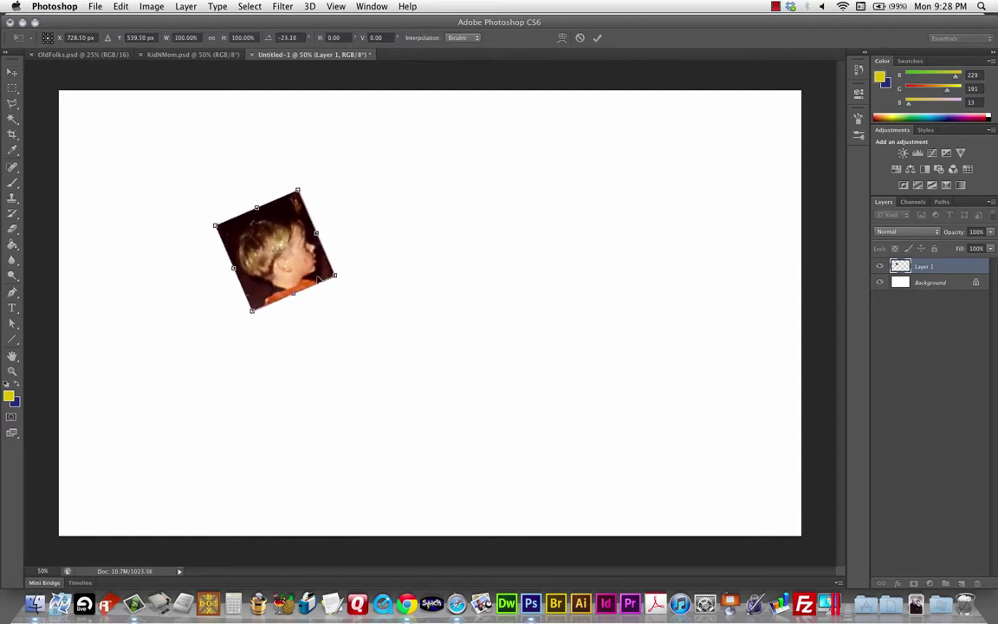
{"action": "left_click_drag", "start_coordinate": [295, 250], "coordinate": [360, 279]}
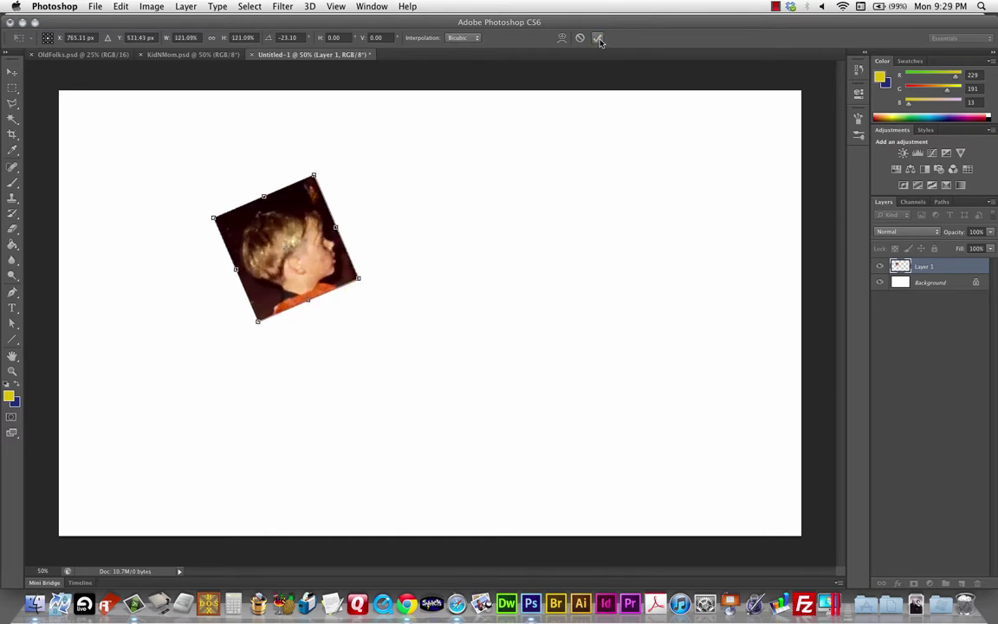
{"action": "key", "text": "Return"}
{"action": "left_click_drag", "start_coordinate": [316, 237], "coordinate": [225, 254]}
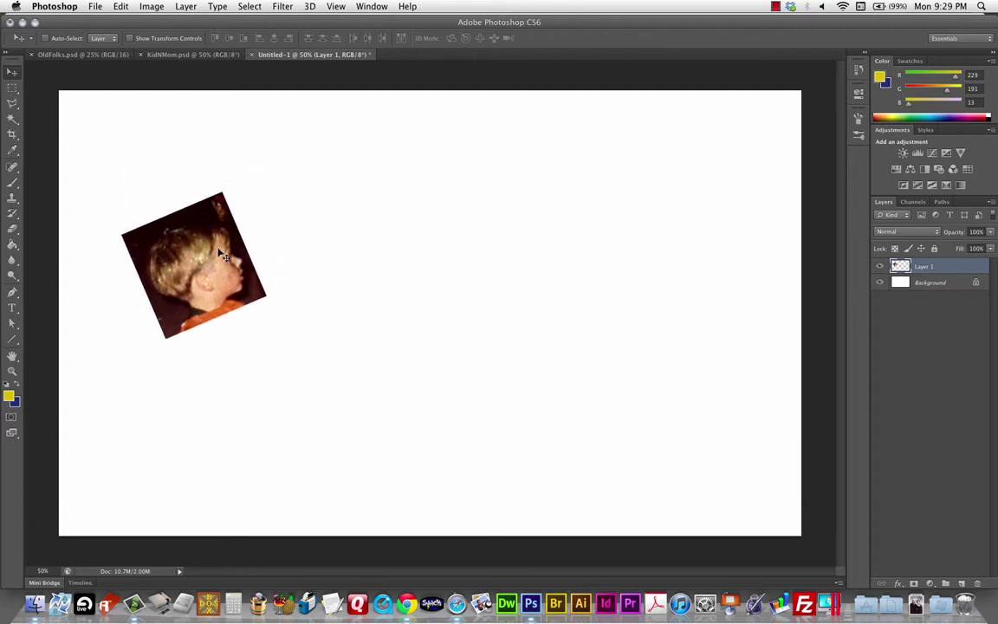
In KidNMom, deselect the rectangle and draw an elliptical marquee around the woman's head
{"action": "left_click", "coordinate": [195, 55]}
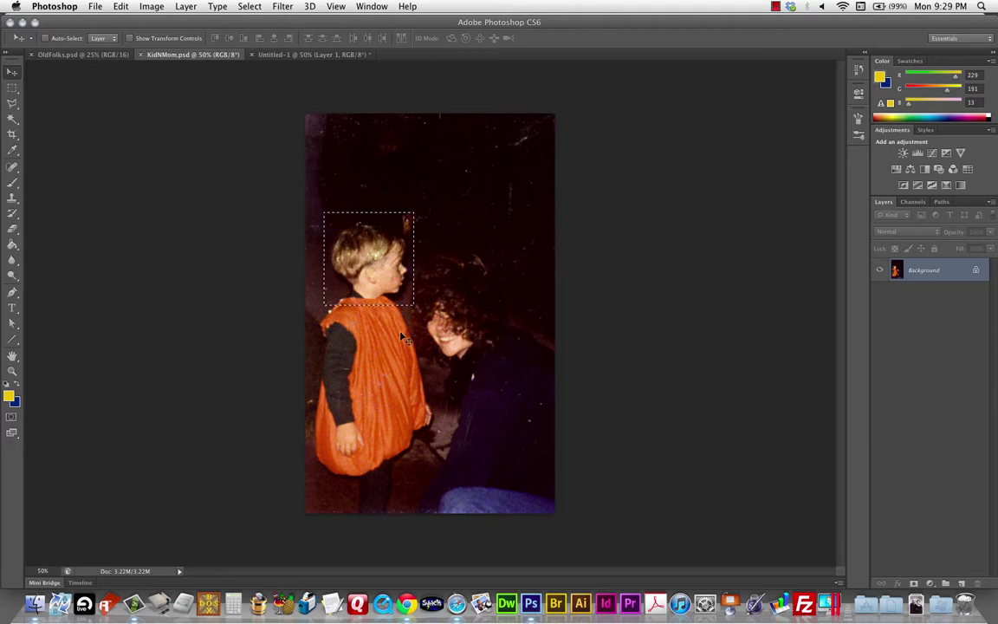
{"action": "key", "text": "super+d"}
{"action": "left_click", "coordinate": [13, 88]}
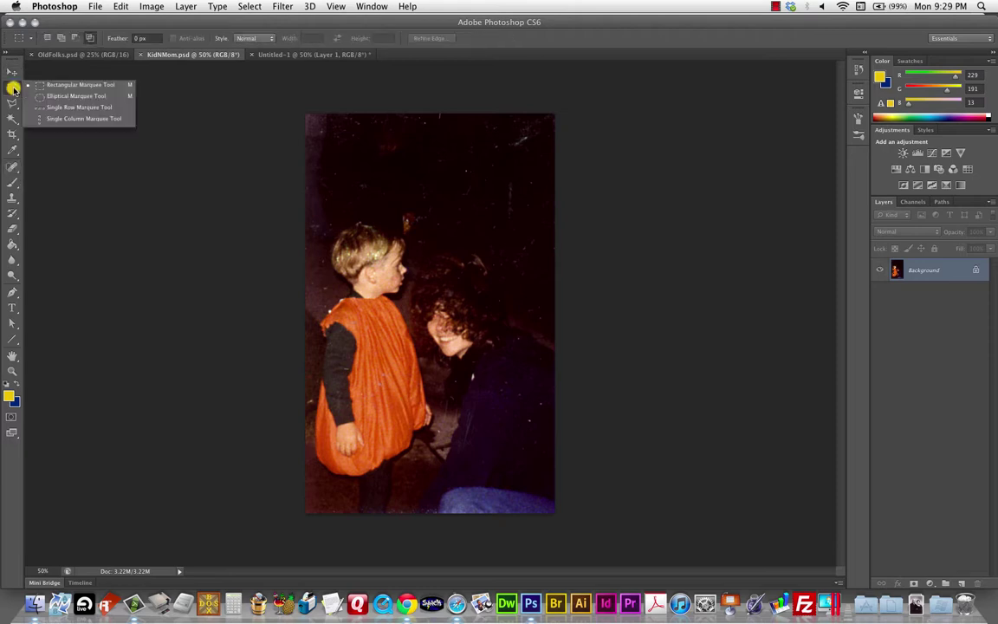
{"action": "left_click", "coordinate": [79, 96]}
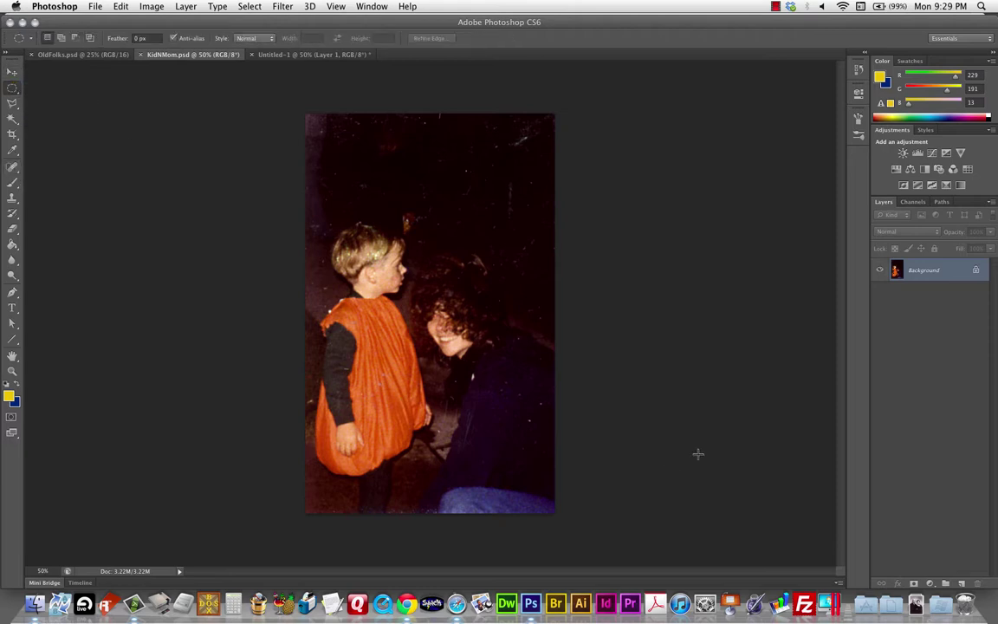
{"action": "left_click_drag", "start_coordinate": [410, 267], "coordinate": [514, 372]}
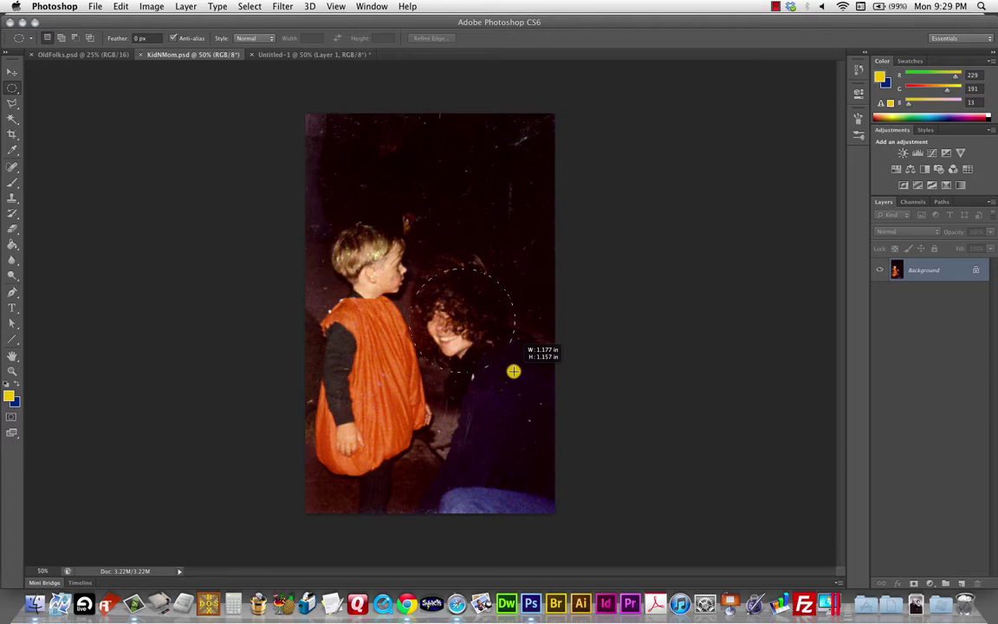
Reshape the oval selection around the mother's head to about 1.790 × 1.497 in
{"action": "mouse_move", "coordinate": [514, 372]}
{"action": "left_mouse_down"}
{"action": "mouse_move", "coordinate": [505, 357]}
{"action": "mouse_move", "coordinate": [492, 378]}
{"action": "mouse_move", "coordinate": [512, 365]}
{"action": "left_mouse_up"}
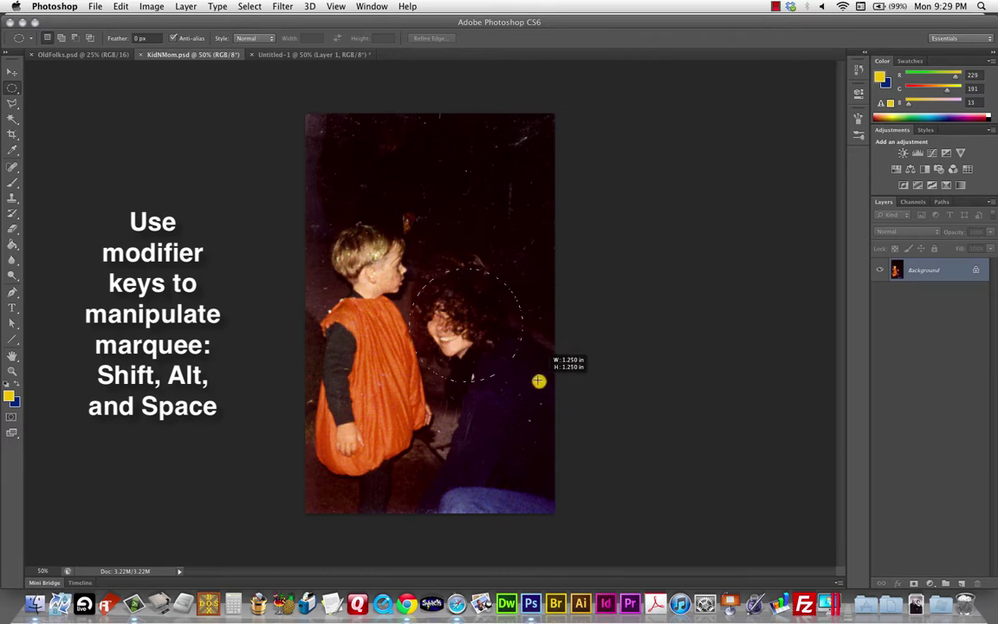
{"action": "mouse_move", "coordinate": [518, 364]}
{"action": "left_mouse_down"}
{"action": "mouse_move", "coordinate": [544, 395]}
{"action": "mouse_move", "coordinate": [513, 362]}
{"action": "left_mouse_up"}
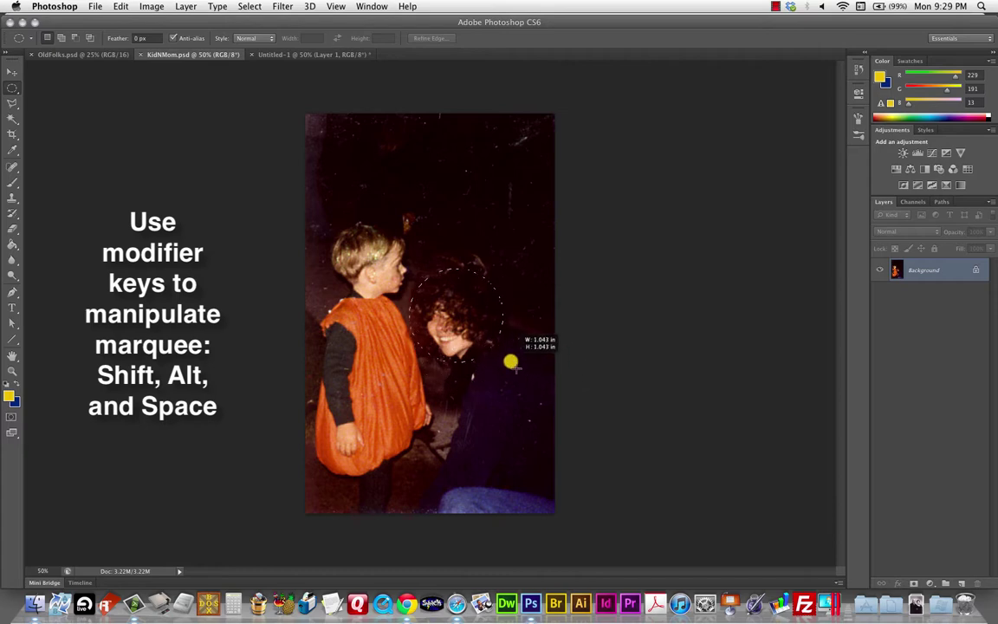
{"action": "left_click_drag", "start_coordinate": [512, 364], "coordinate": [511, 369]}
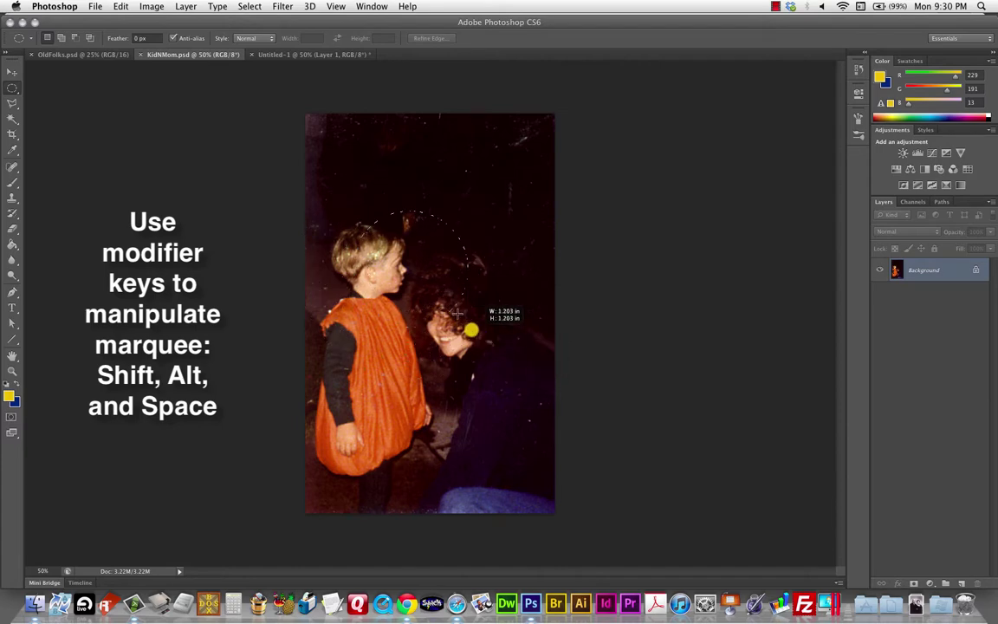
{"action": "mouse_move", "coordinate": [457, 312]}
{"action": "left_mouse_down"}
{"action": "mouse_move", "coordinate": [525, 394]}
{"action": "mouse_move", "coordinate": [450, 316]}
{"action": "left_mouse_up"}
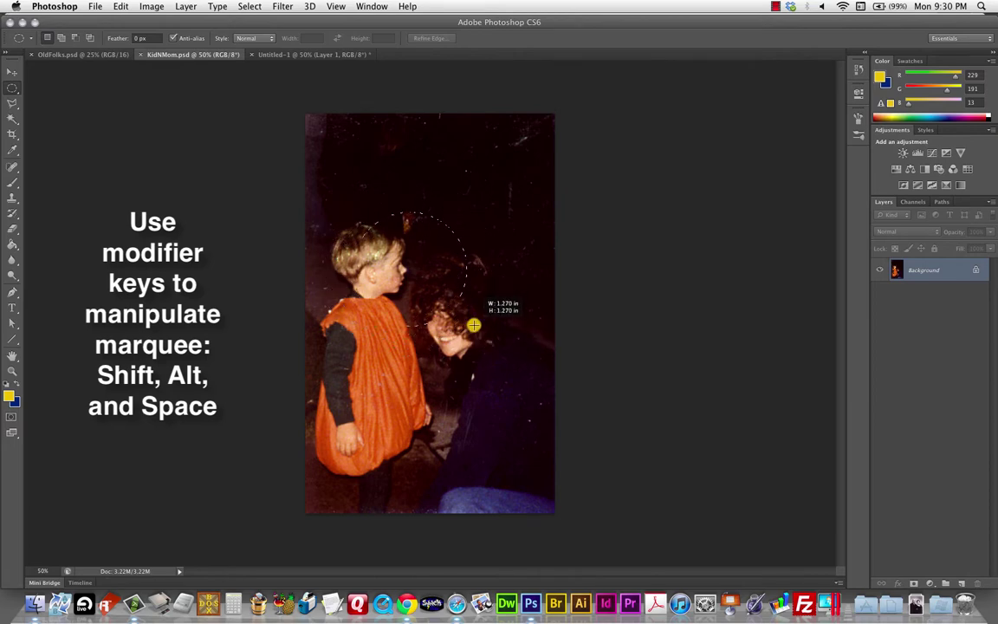
{"action": "mouse_move", "coordinate": [474, 325]}
{"action": "left_mouse_down"}
{"action": "mouse_move", "coordinate": [511, 314]}
{"action": "mouse_move", "coordinate": [533, 324]}
{"action": "mouse_move", "coordinate": [472, 374]}
{"action": "mouse_move", "coordinate": [554, 317]}
{"action": "mouse_move", "coordinate": [524, 271]}
{"action": "mouse_move", "coordinate": [481, 338]}
{"action": "left_mouse_up"}
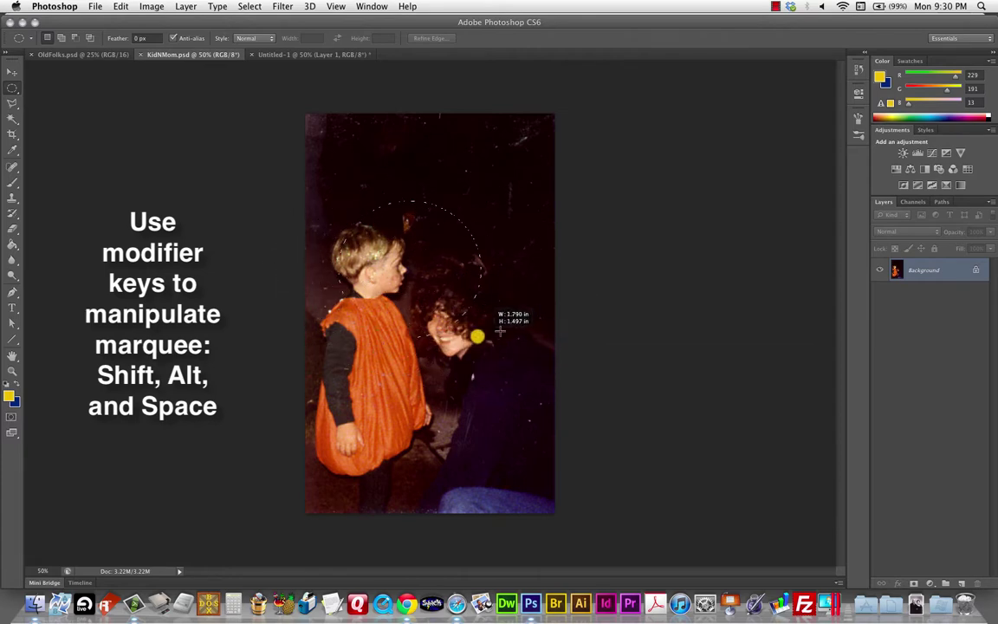
Draw a circular marquee around the mother's curly-haired head in KidNMom.psd
{"action": "mouse_move", "coordinate": [455, 325]}
{"action": "left_mouse_down"}
{"action": "mouse_move", "coordinate": [512, 369]}
{"action": "mouse_move", "coordinate": [500, 350]}
{"action": "mouse_move", "coordinate": [522, 381]}
{"action": "mouse_move", "coordinate": [451, 312]}
{"action": "left_mouse_up"}
{"action": "left_click_drag", "start_coordinate": [494, 350], "coordinate": [526, 379]}
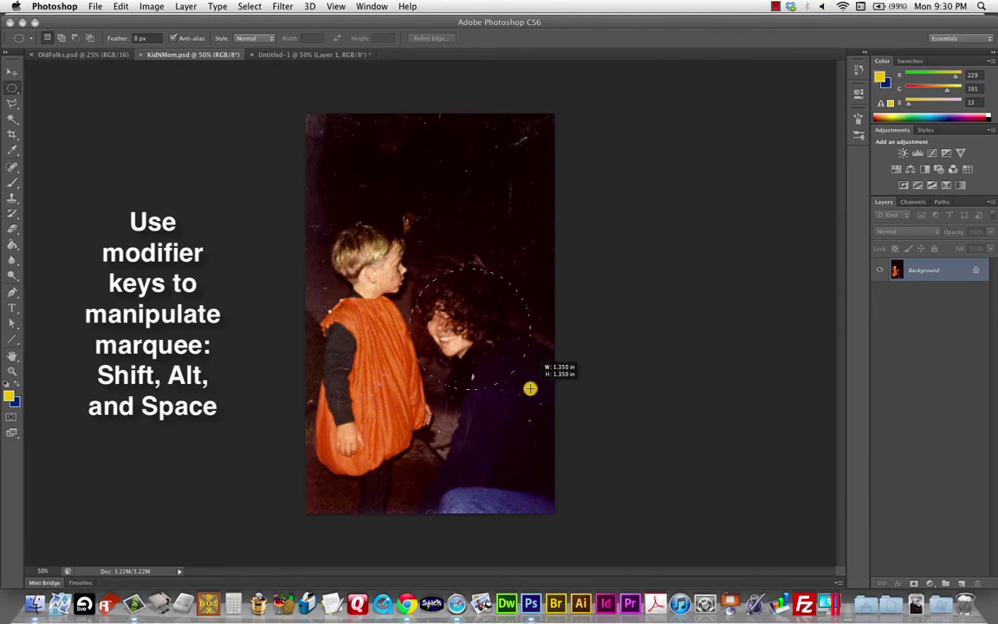
{"action": "left_click_drag", "start_coordinate": [530, 389], "coordinate": [529, 385]}
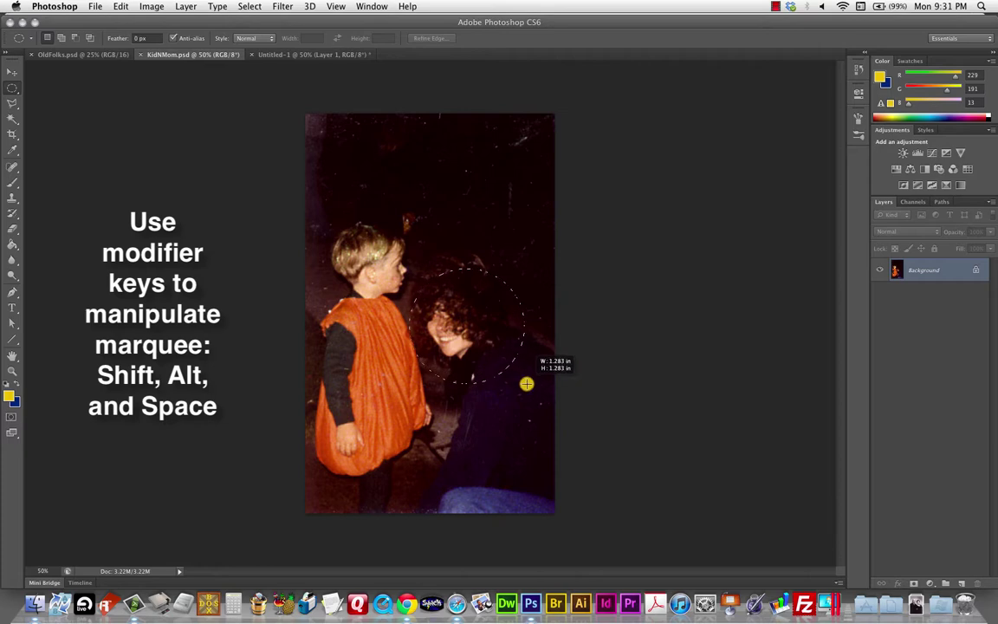
{"action": "left_click_drag", "start_coordinate": [526, 383], "coordinate": [521, 378]}
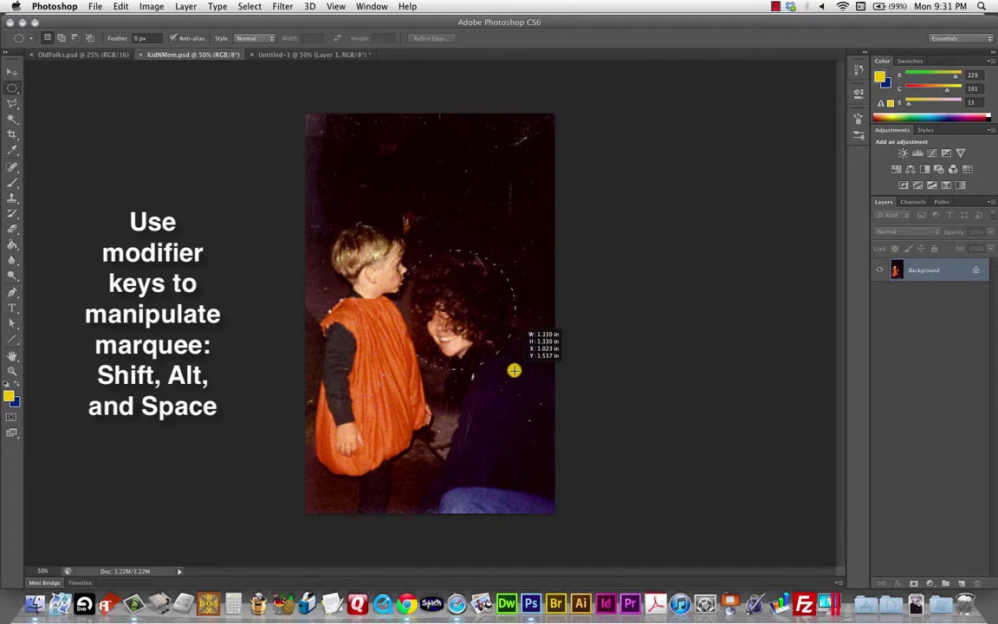
{"action": "left_click_drag", "start_coordinate": [457, 390], "coordinate": [513, 317]}
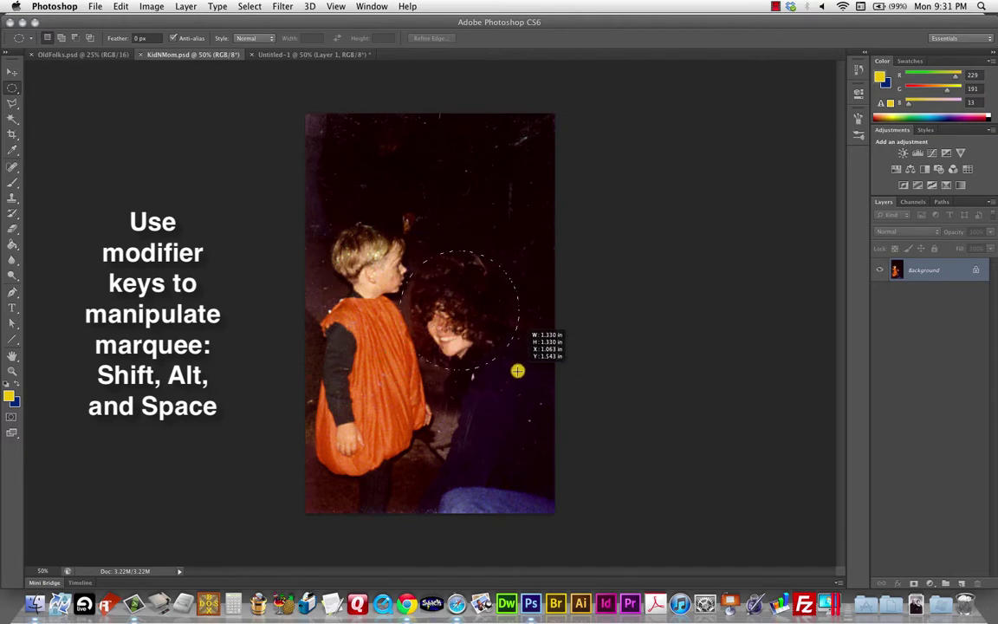
{"action": "left_click_drag", "start_coordinate": [518, 370], "coordinate": [520, 373]}
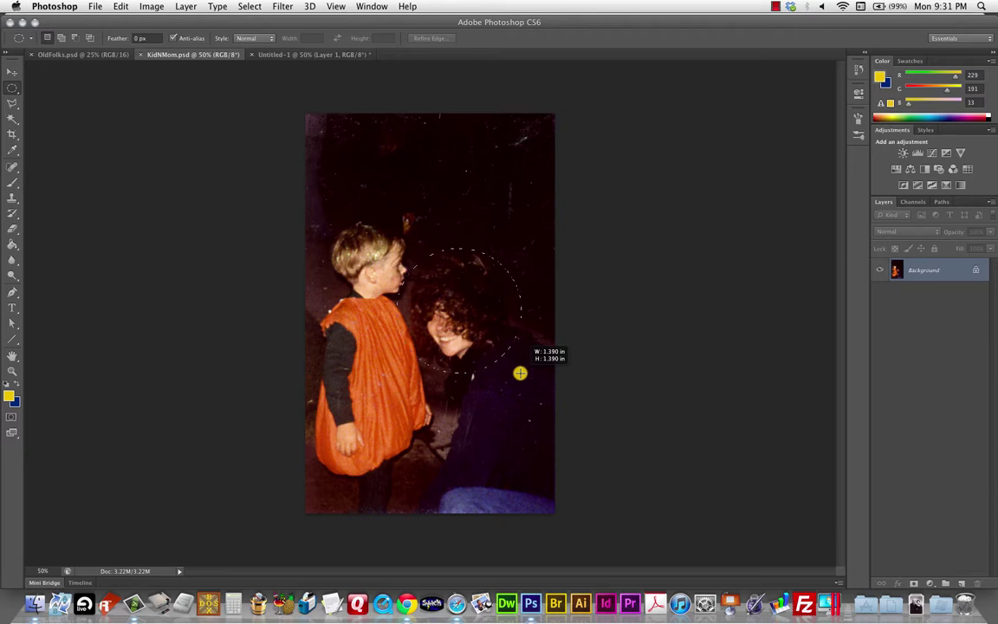
{"action": "left_click_drag", "start_coordinate": [520, 373], "coordinate": [520, 374]}
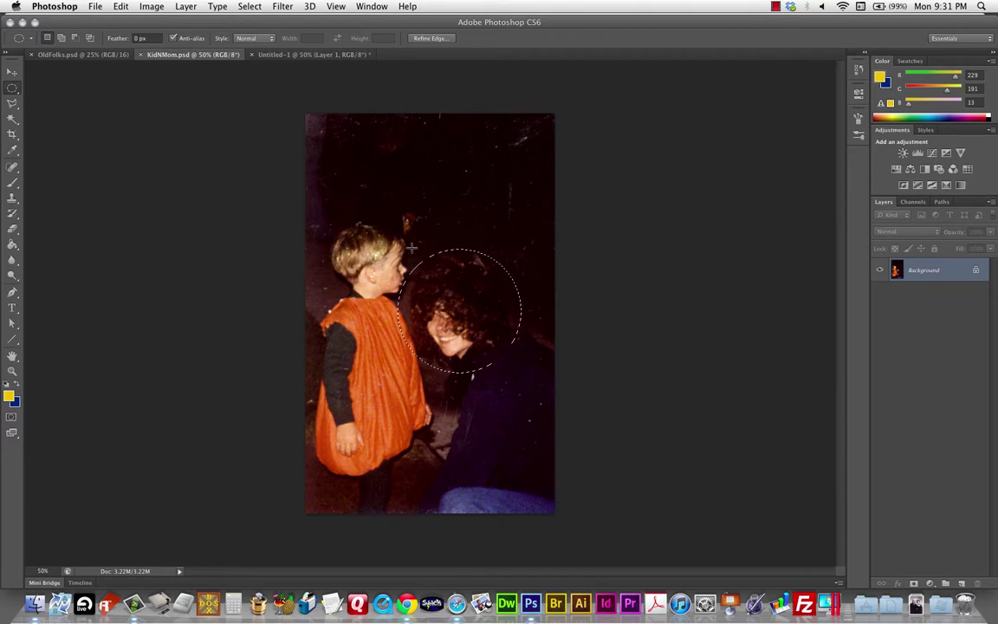
Save the circular selection with Select > Save Selection as channel 'momselection'
{"action": "left_click", "coordinate": [246, 6]}
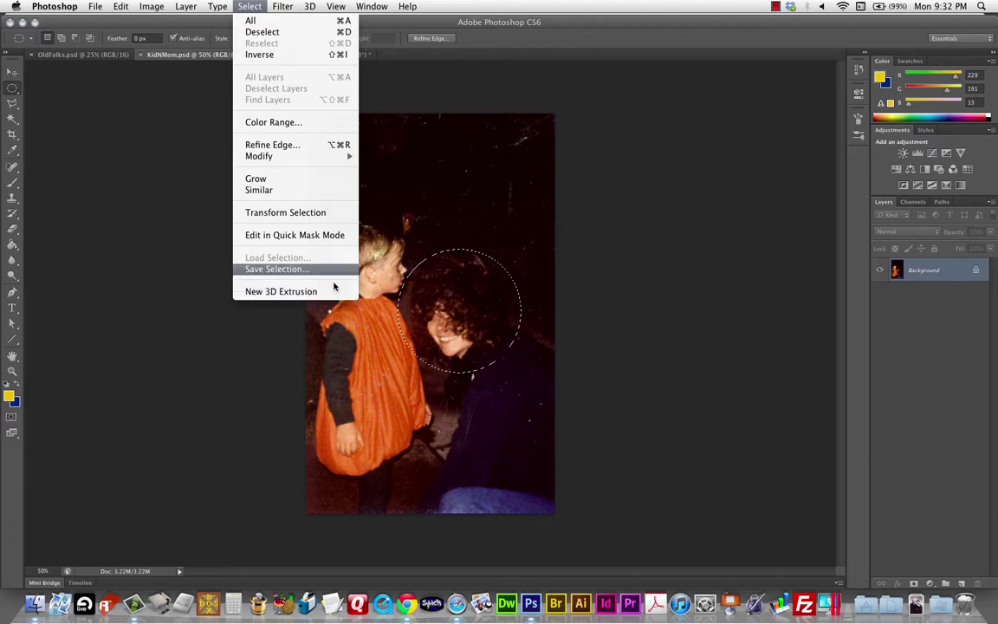
{"action": "left_click", "coordinate": [277, 270]}
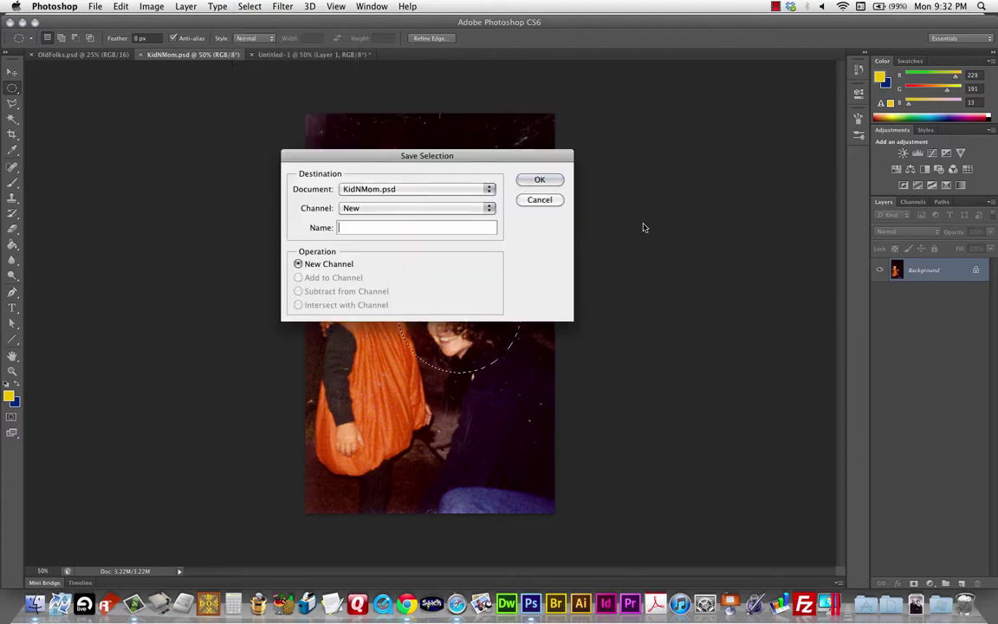
{"action": "left_click_drag", "start_coordinate": [386, 154], "coordinate": [493, 139]}
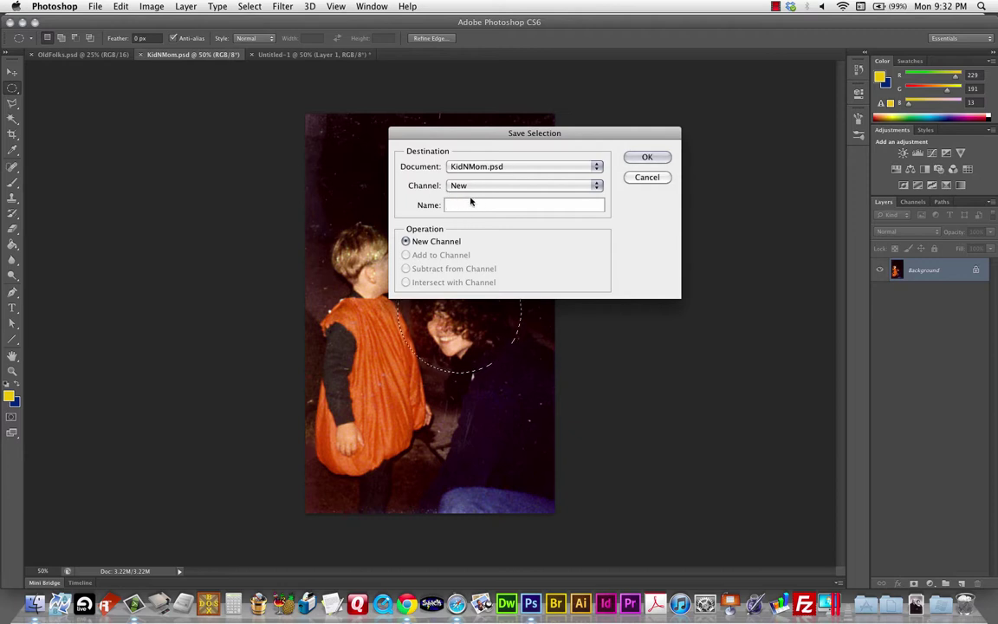
{"action": "type", "text": "momselection"}
{"action": "left_click", "coordinate": [647, 157]}
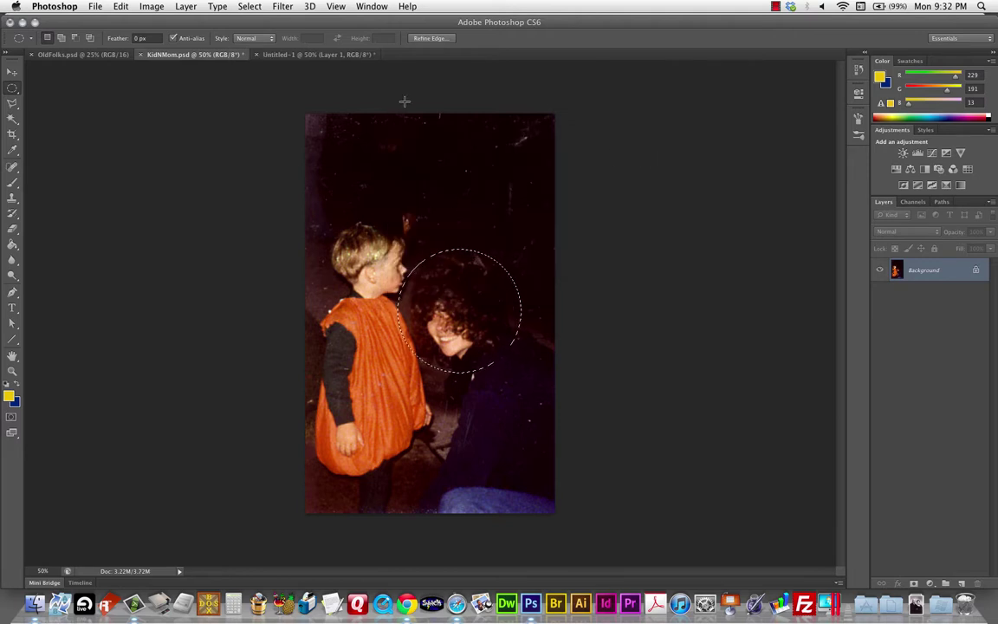
In Channels, view momselection alone as a white circle on black, then deselect
{"action": "left_click", "coordinate": [916, 202]}
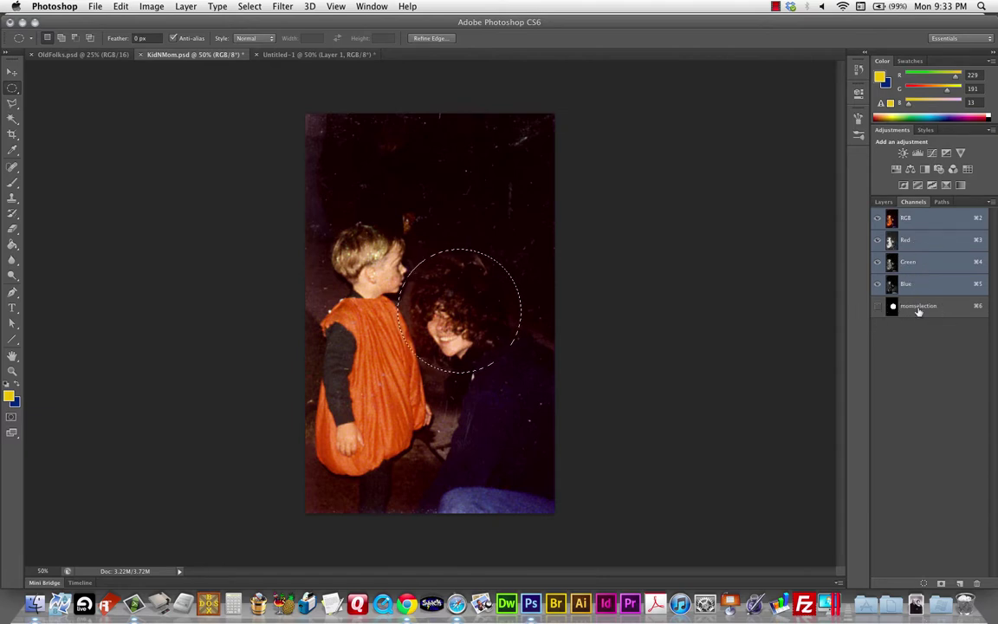
{"action": "key", "text": "super+6"}
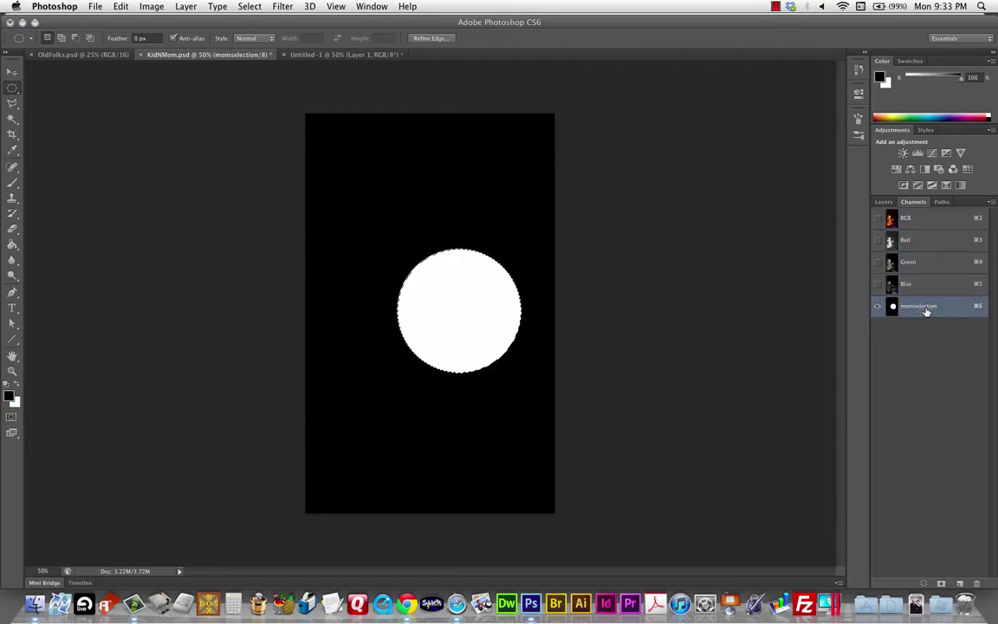
{"action": "left_click", "coordinate": [785, 420]}
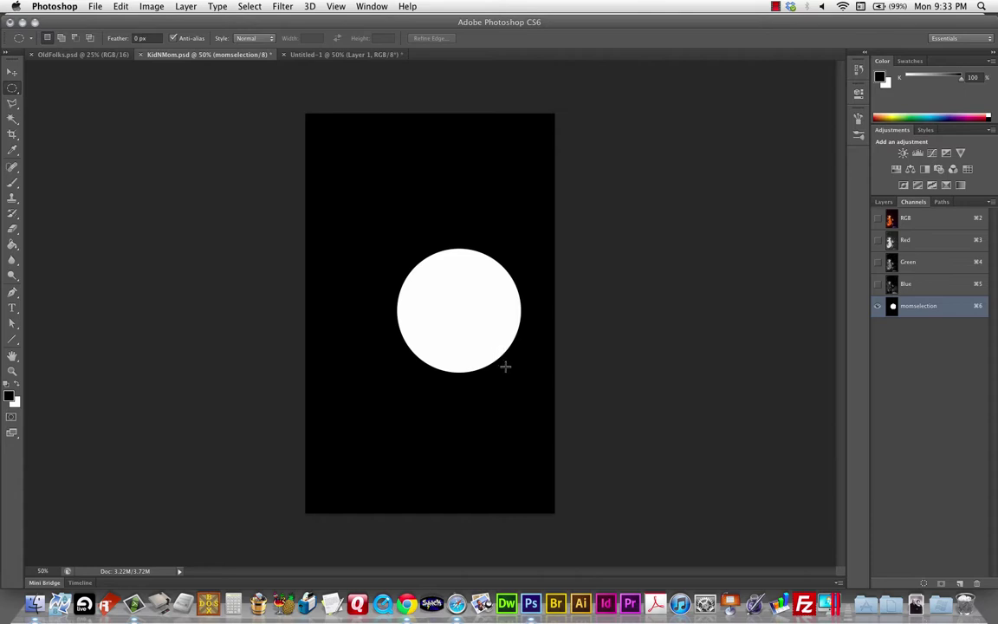
{"action": "key", "text": "super+equal"}
{"action": "key", "text": "super+equal"}
{"action": "key", "text": "super+equal"}
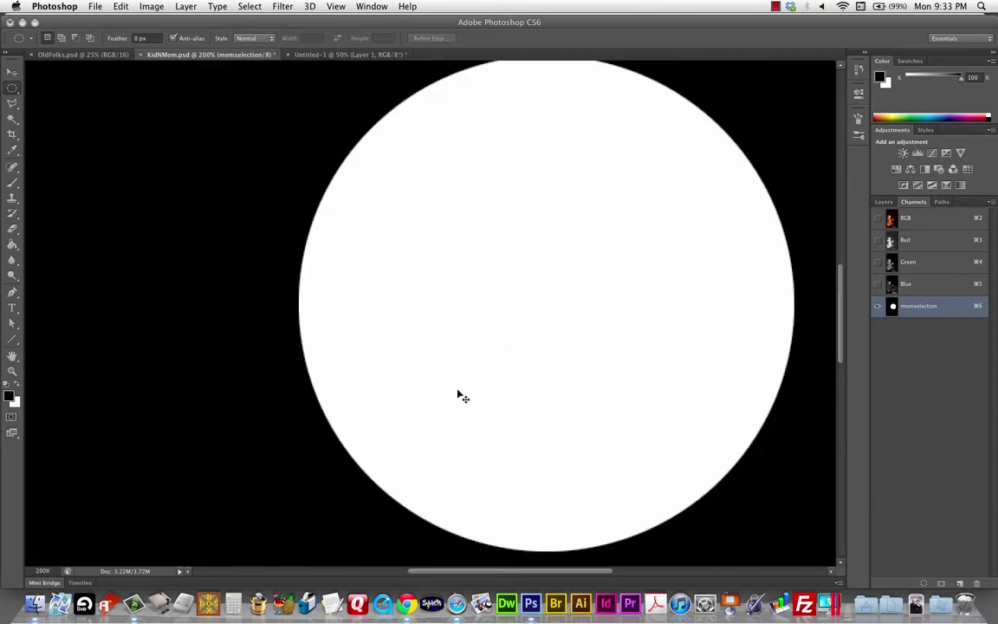
{"action": "left_click_drag", "start_coordinate": [310, 325], "coordinate": [387, 281]}
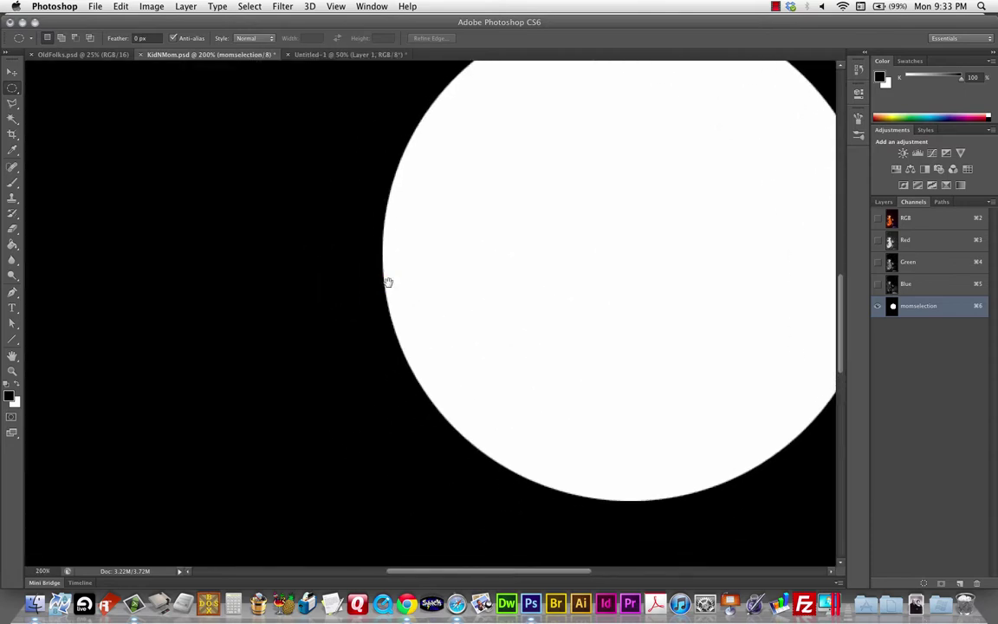
{"action": "key", "text": "super+equal"}
{"action": "key", "text": "super+equal"}
{"action": "key", "text": "super+equal"}
{"action": "key", "text": "super+equal"}
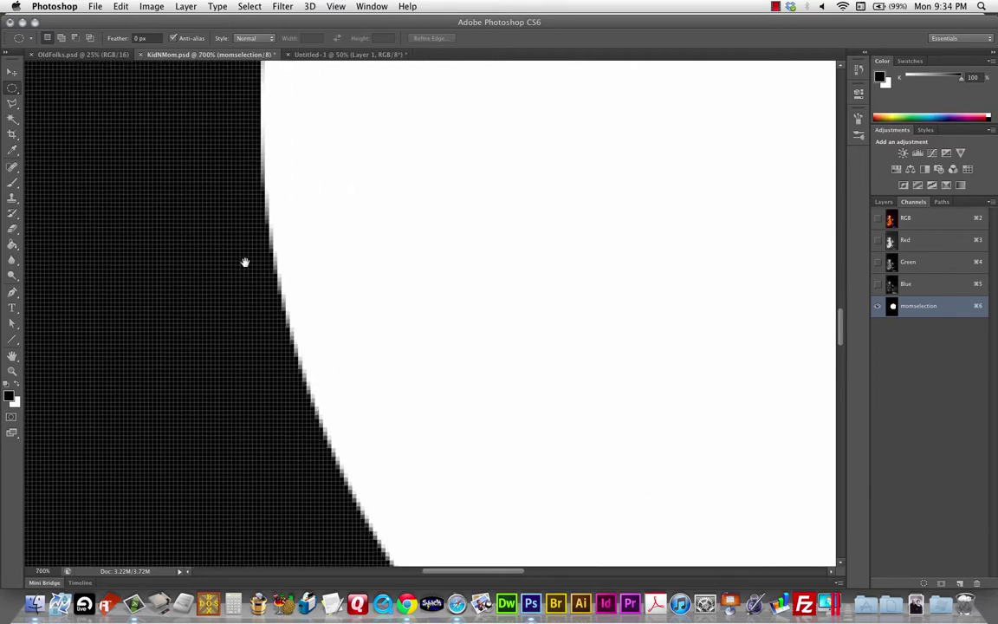
{"action": "left_click_drag", "start_coordinate": [245, 263], "coordinate": [346, 310]}
{"action": "left_click", "coordinate": [354, 317], "text": "super"}
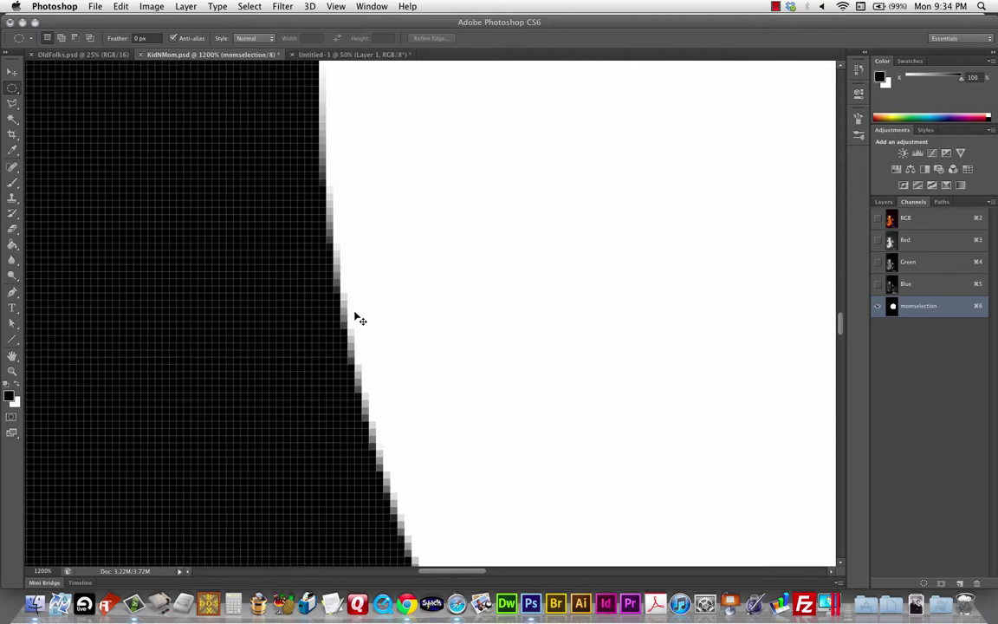
{"action": "left_click_drag", "start_coordinate": [178, 271], "coordinate": [461, 349]}
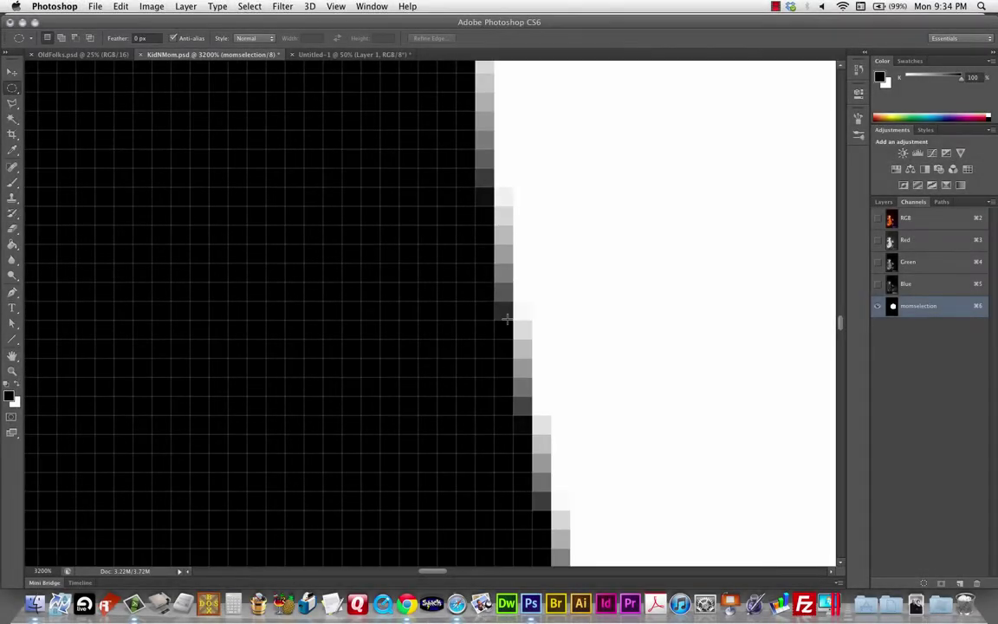
{"action": "key", "text": "super+0"}
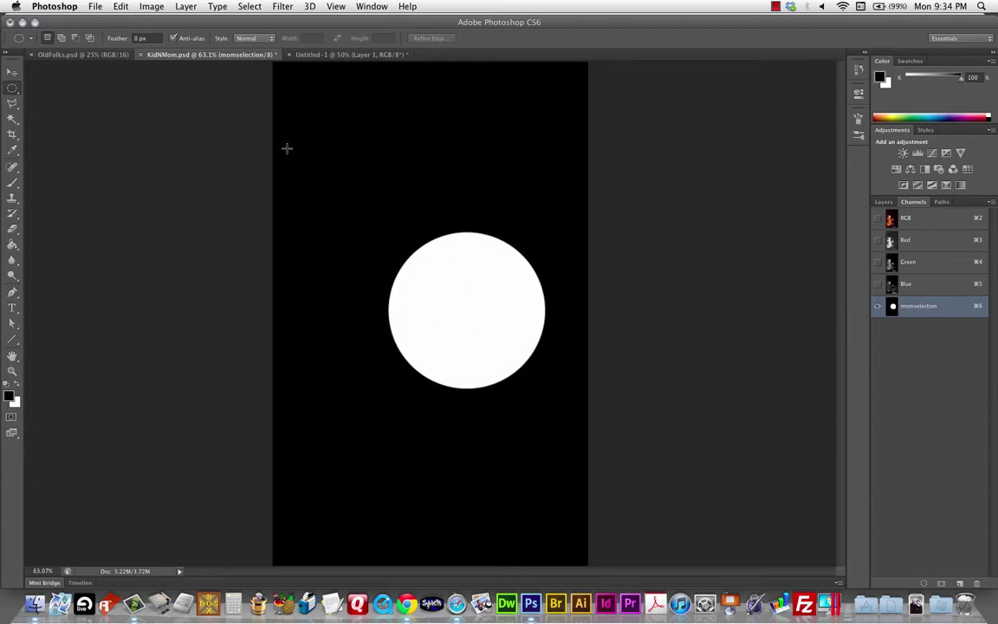
Load momselection as a selection, return to the RGB composite, and show Layers
{"action": "key", "text": "super+alt+6"}
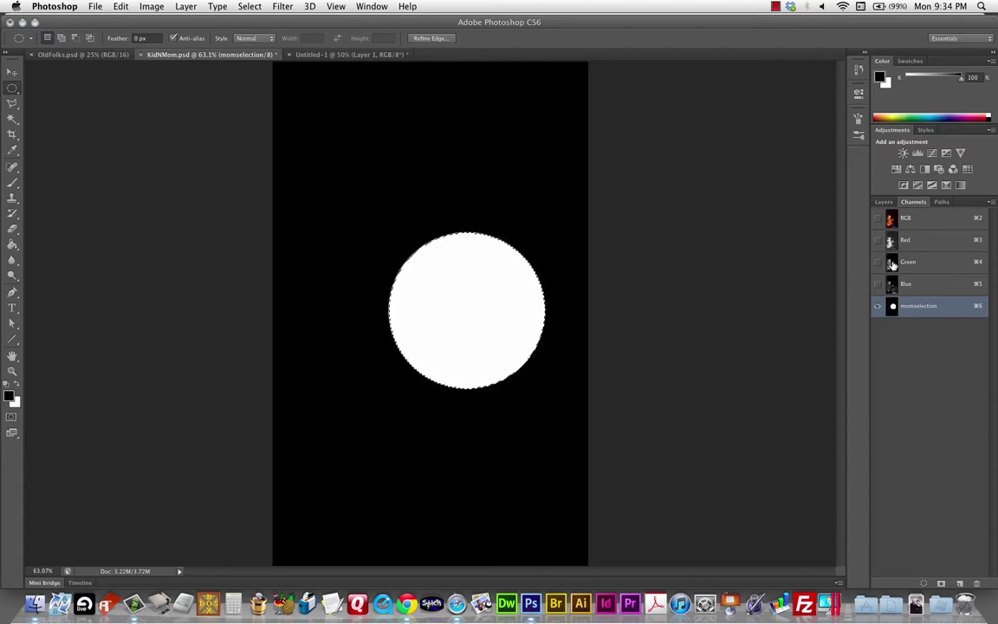
{"action": "left_click", "coordinate": [923, 221]}
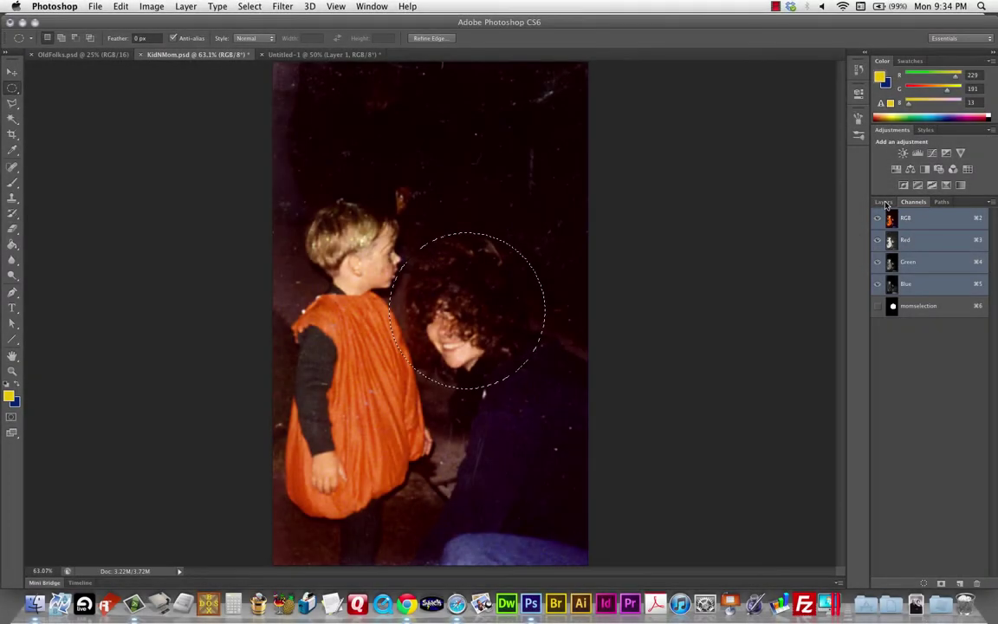
{"action": "left_click", "coordinate": [884, 203]}
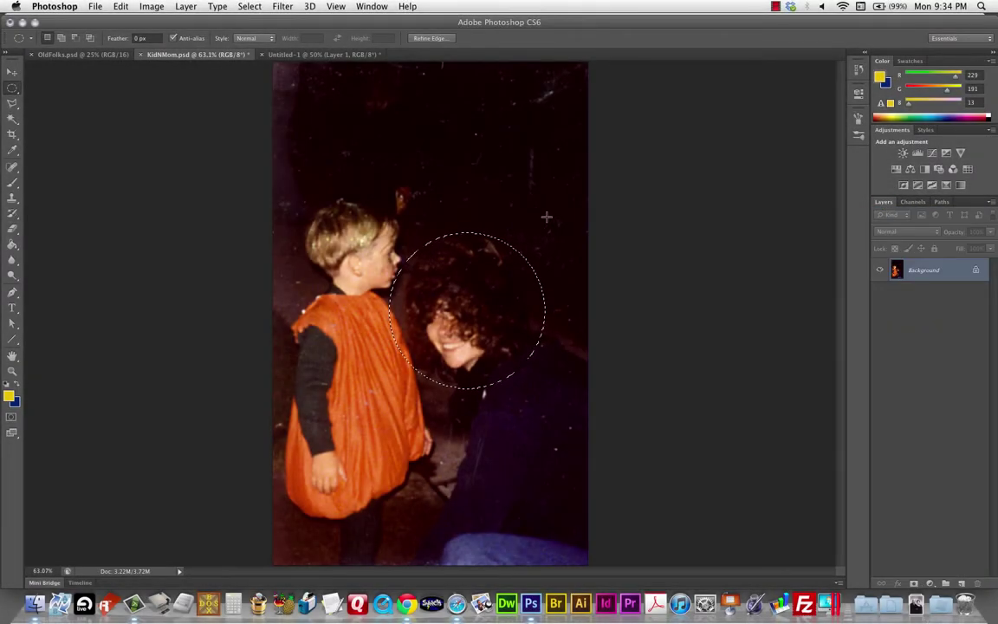
Drag the face circle into Untitled-1, accepting the profile conversion, overlapping the boy's photo
{"action": "key", "text": "v"}
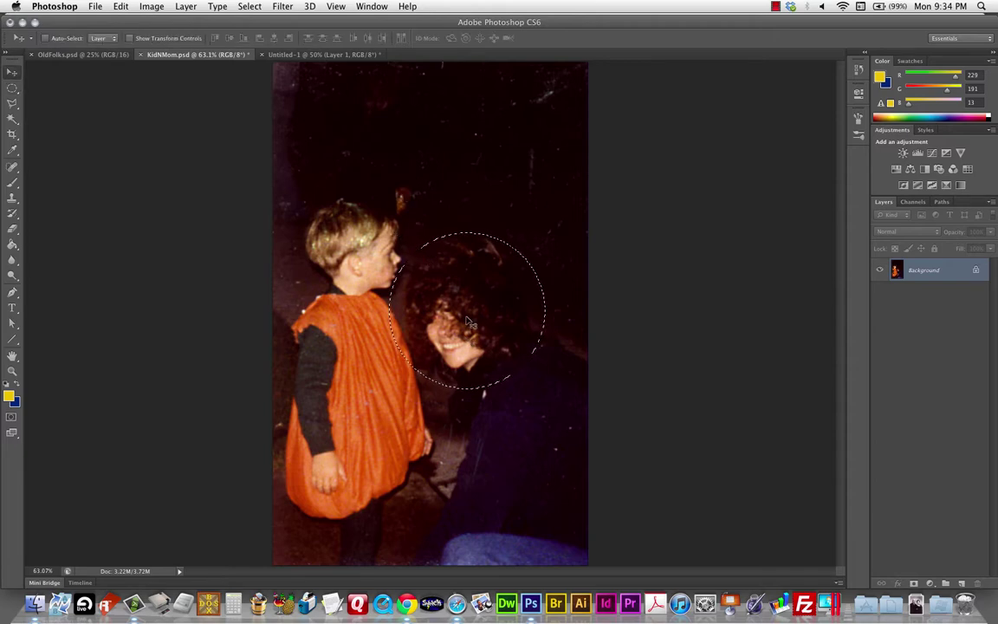
{"action": "left_click_drag", "start_coordinate": [468, 324], "coordinate": [387, 327]}
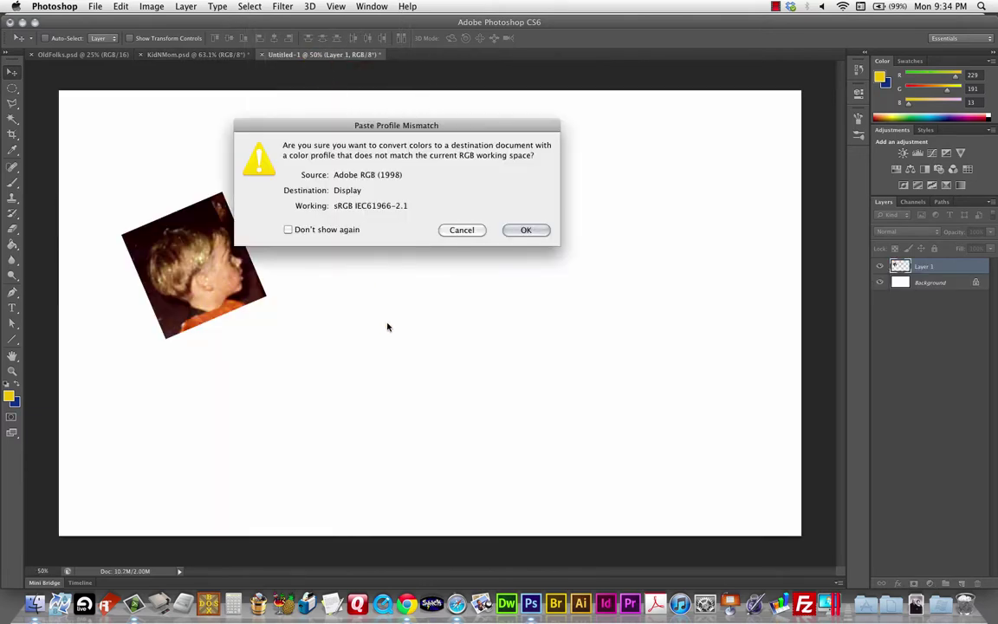
{"action": "left_click", "coordinate": [289, 229]}
{"action": "left_click", "coordinate": [544, 232]}
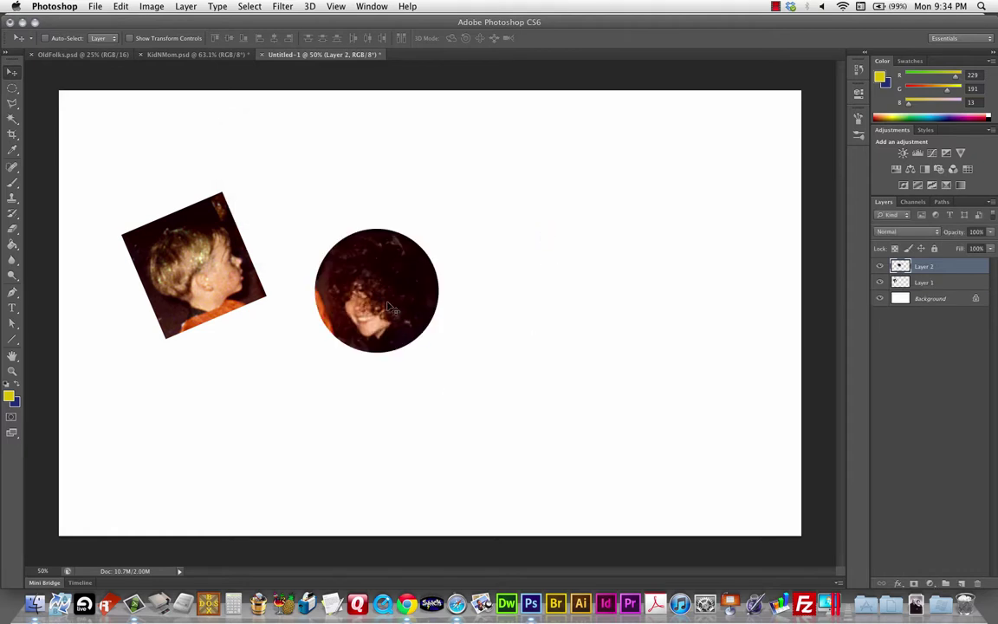
{"action": "left_click_drag", "start_coordinate": [388, 307], "coordinate": [170, 336]}
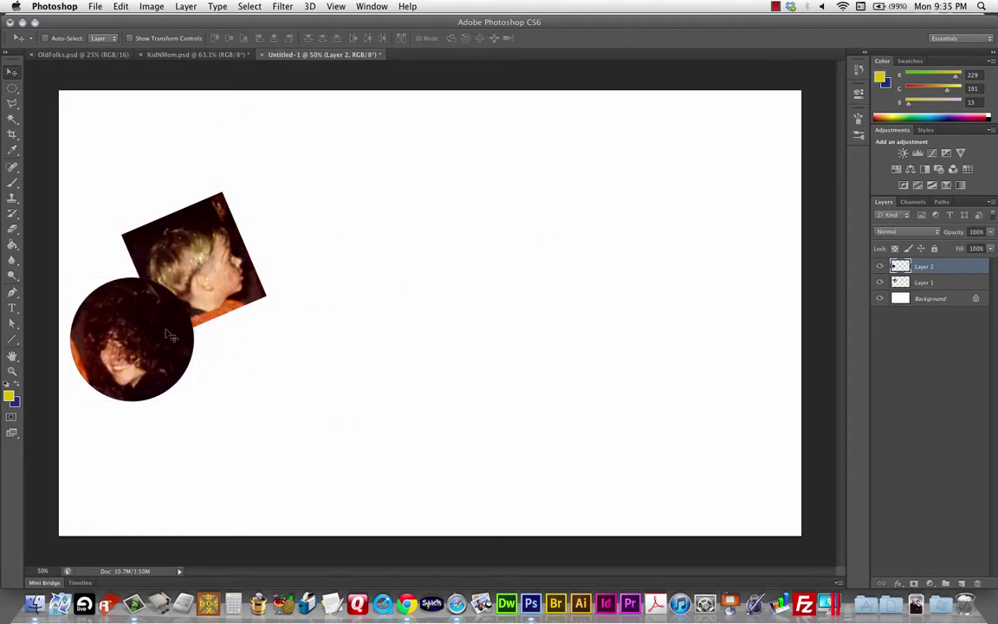
Rotate the face circle about 26.59° and scale it to 106.86%
{"action": "key", "text": "ctrl+t"}
{"action": "mouse_move", "coordinate": [203, 273]}
{"action": "left_mouse_down"}
{"action": "mouse_move", "coordinate": [140, 232]}
{"action": "mouse_move", "coordinate": [250, 309]}
{"action": "mouse_move", "coordinate": [265, 350]}
{"action": "mouse_move", "coordinate": [227, 260]}
{"action": "mouse_move", "coordinate": [214, 273]}
{"action": "left_mouse_up"}
{"action": "mouse_move", "coordinate": [104, 255]}
{"action": "left_mouse_down"}
{"action": "mouse_move", "coordinate": [94, 238]}
{"action": "mouse_move", "coordinate": [100, 247]}
{"action": "left_mouse_up"}
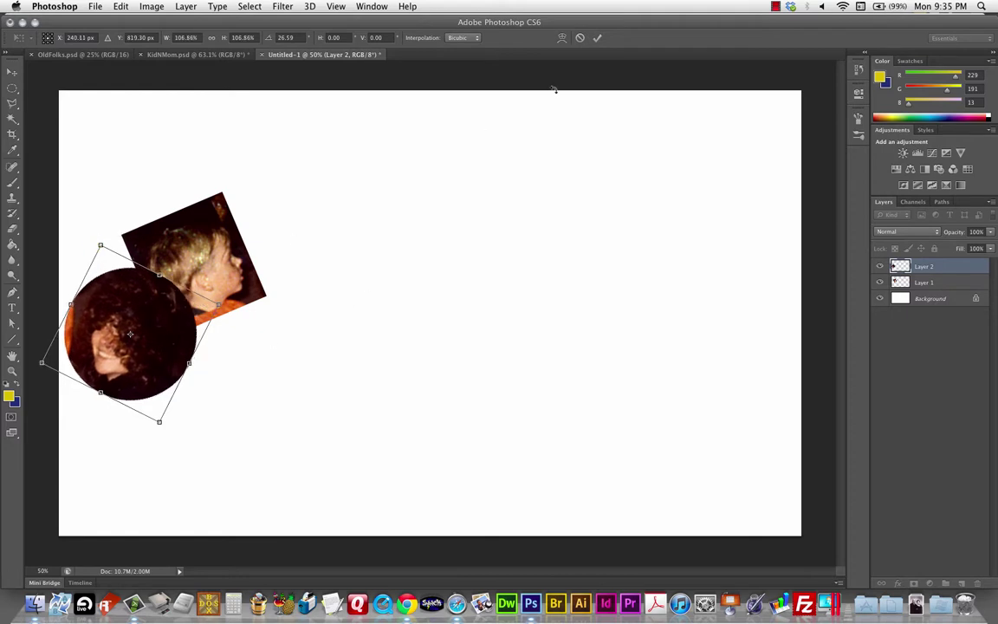
{"action": "left_click", "coordinate": [597, 38]}
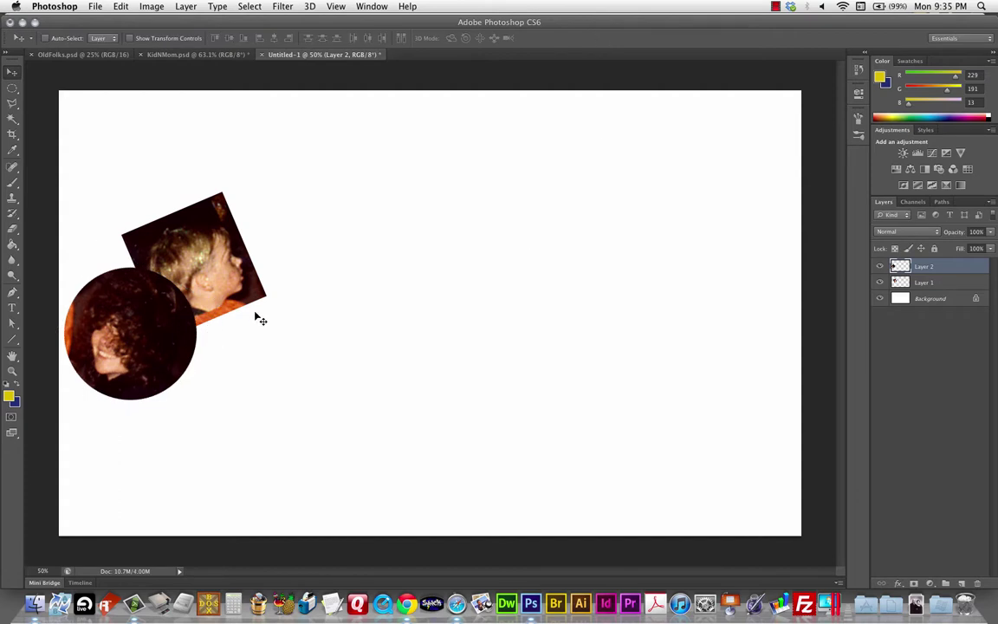
Open Layer 2's layer style settings and enable Drop Shadow
{"action": "left_click", "coordinate": [954, 282]}
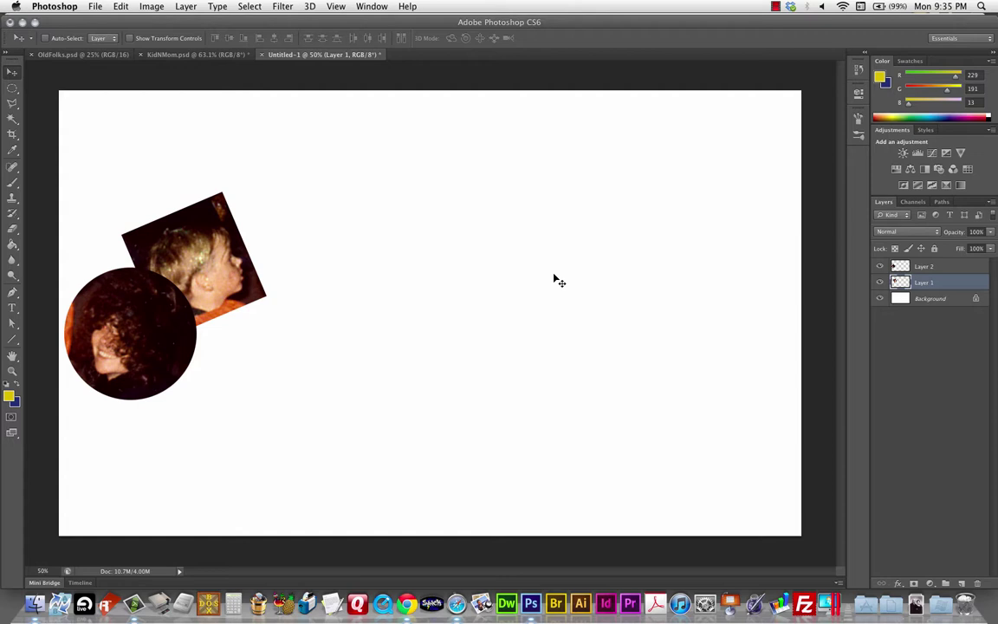
{"action": "left_click", "coordinate": [944, 269]}
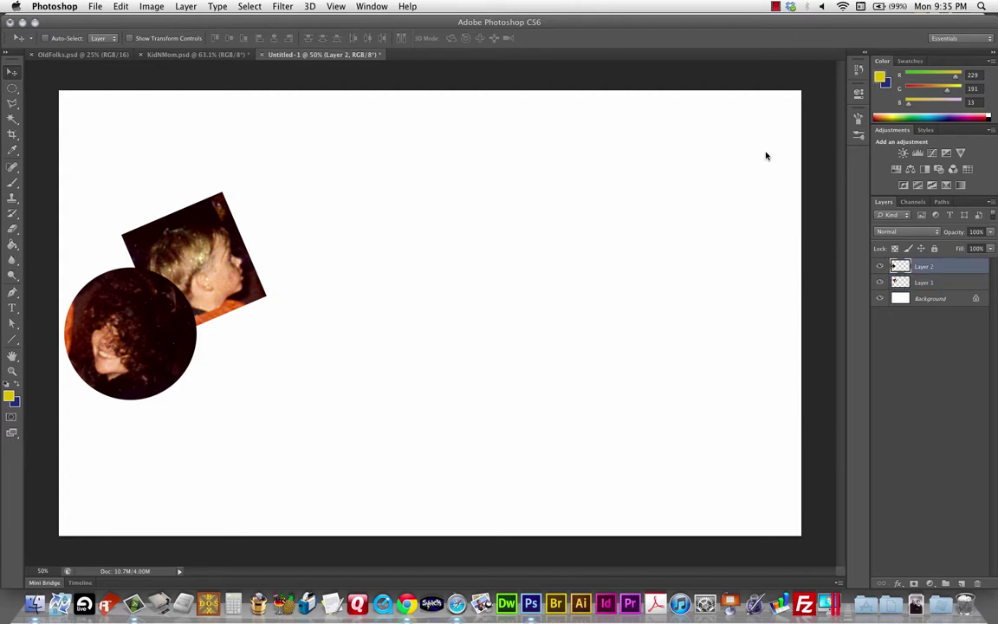
{"action": "double_click", "coordinate": [967, 270]}
{"action": "left_click_drag", "start_coordinate": [437, 118], "coordinate": [463, 130]}
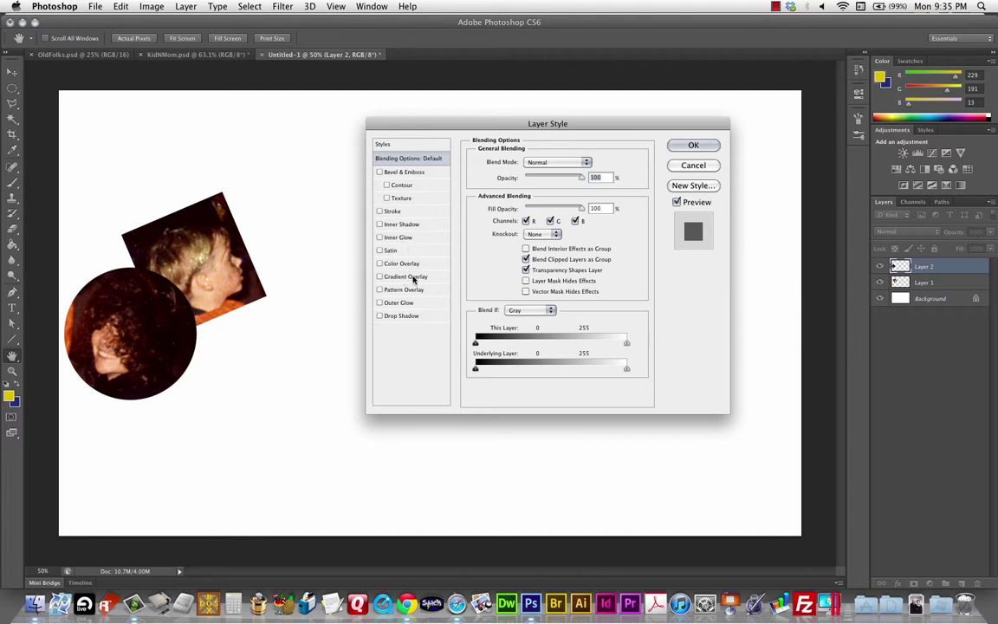
{"action": "left_click", "coordinate": [409, 315]}
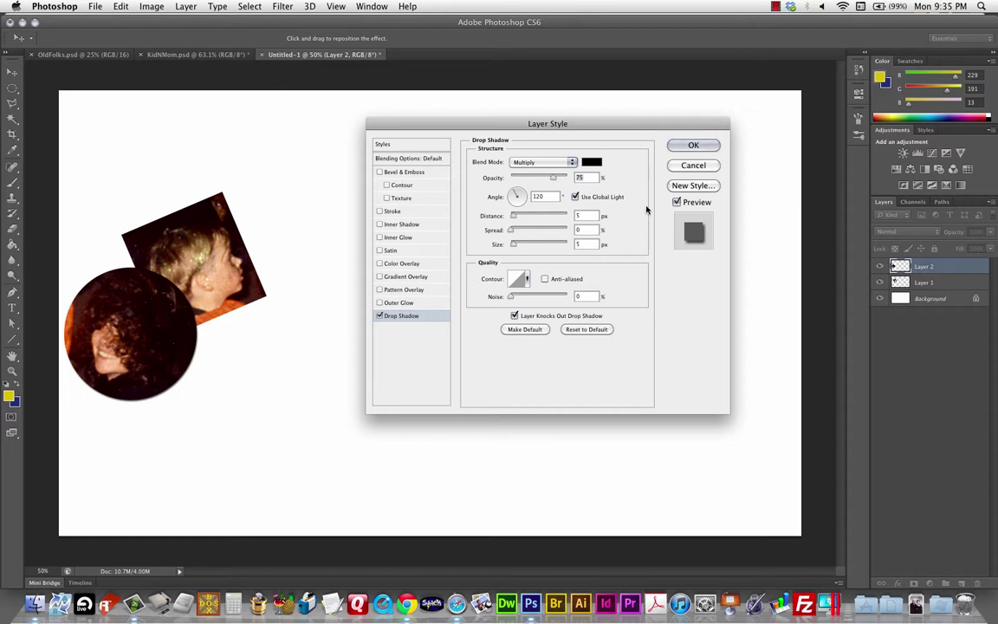
Set the drop shadow to 83% opacity, 3 px distance and 3 px size
{"action": "left_click_drag", "start_coordinate": [552, 177], "coordinate": [538, 176]}
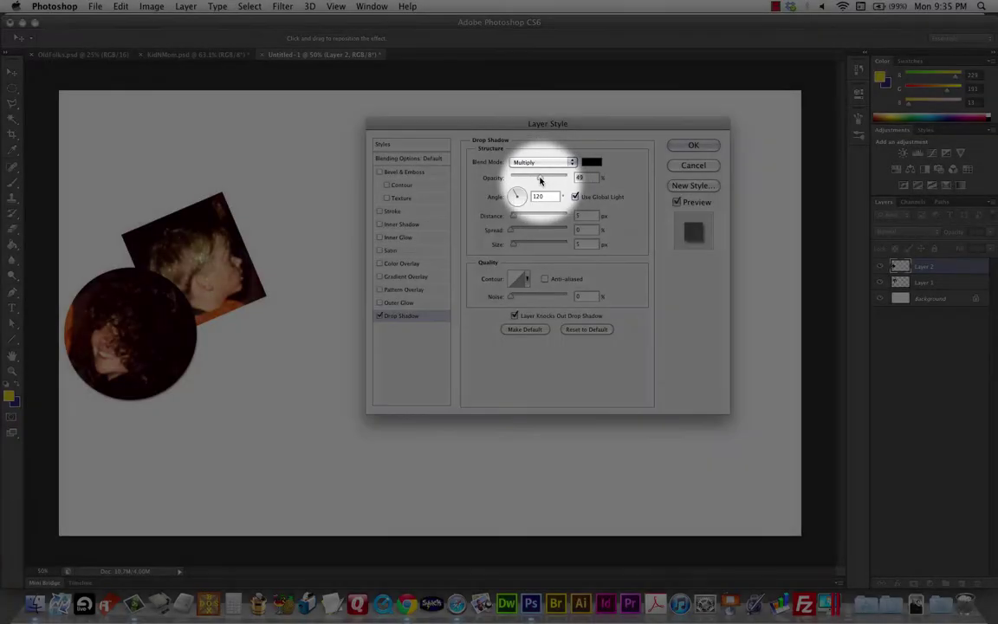
{"action": "left_click", "coordinate": [538, 178]}
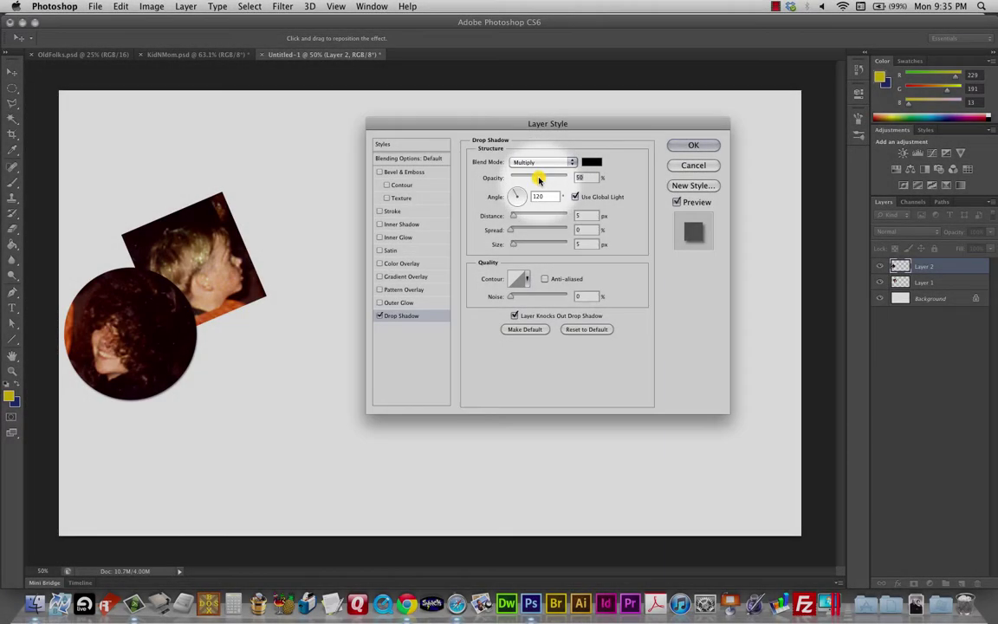
{"action": "left_click_drag", "start_coordinate": [538, 178], "coordinate": [535, 178]}
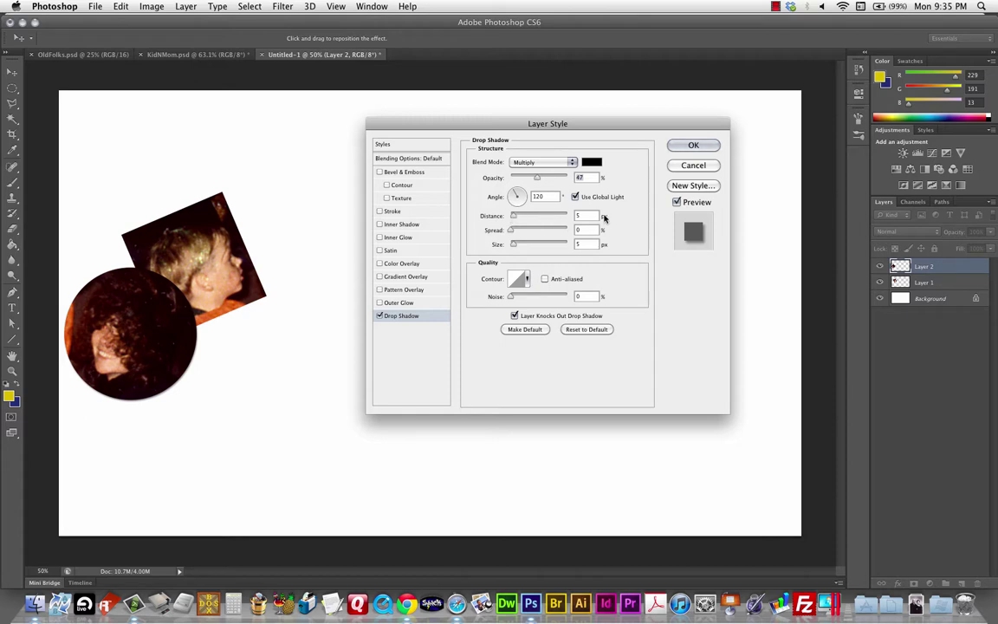
{"action": "left_click_drag", "start_coordinate": [537, 181], "coordinate": [536, 179]}
{"action": "type", "text": "3"}
{"action": "key", "text": "Tab"}
{"action": "left_click_drag", "start_coordinate": [535, 182], "coordinate": [558, 179]}
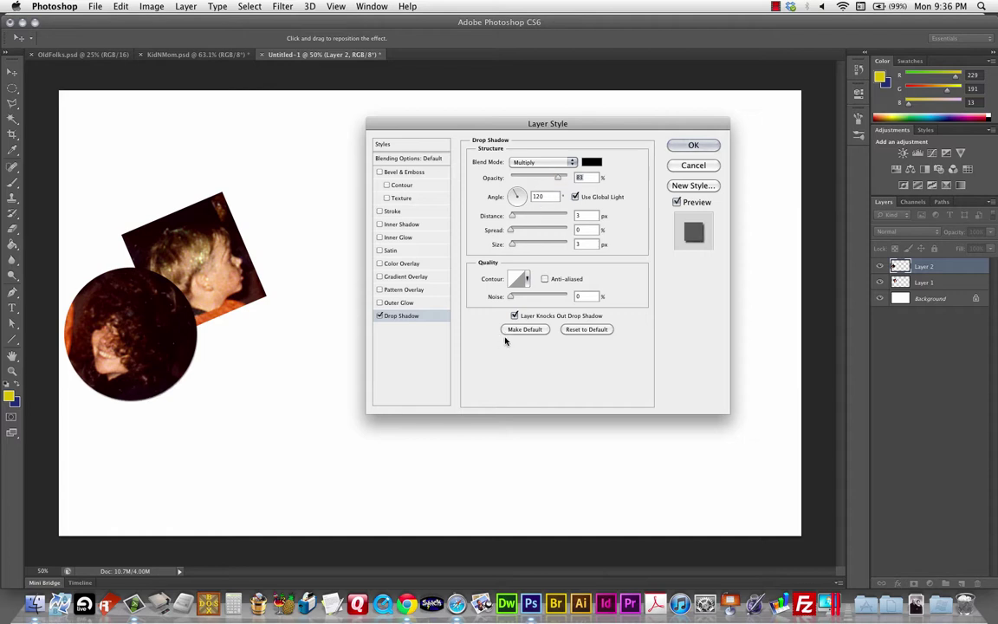
{"action": "left_click", "coordinate": [710, 145]}
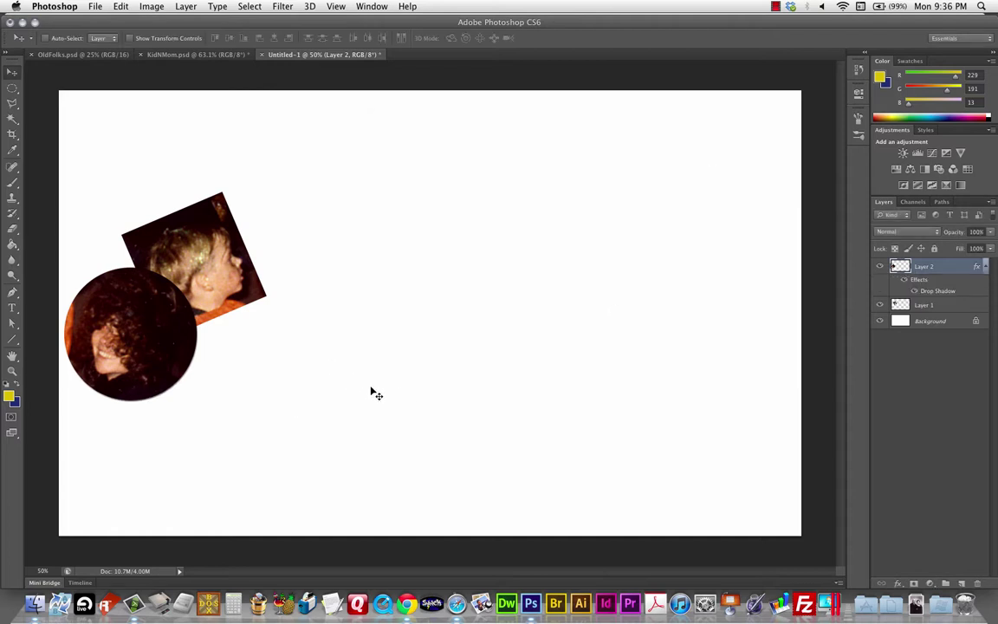
Add a Stroke and a Chisel Hard Bevel & Emboss to Layer 2's head
{"action": "double_click", "coordinate": [953, 263]}
{"action": "left_click_drag", "start_coordinate": [459, 130], "coordinate": [474, 130]}
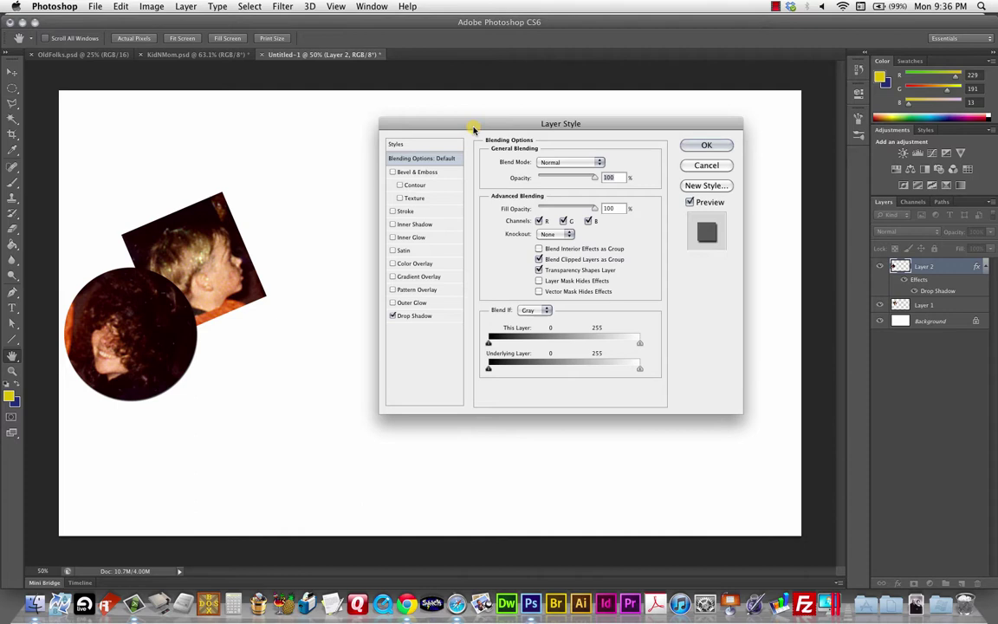
{"action": "left_click", "coordinate": [407, 212]}
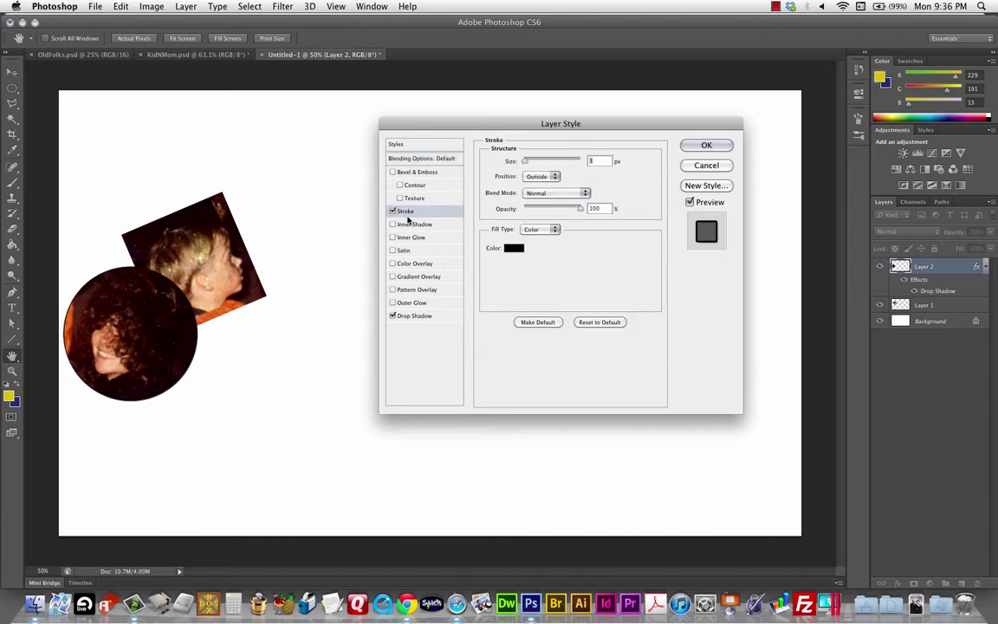
{"action": "left_click", "coordinate": [440, 173]}
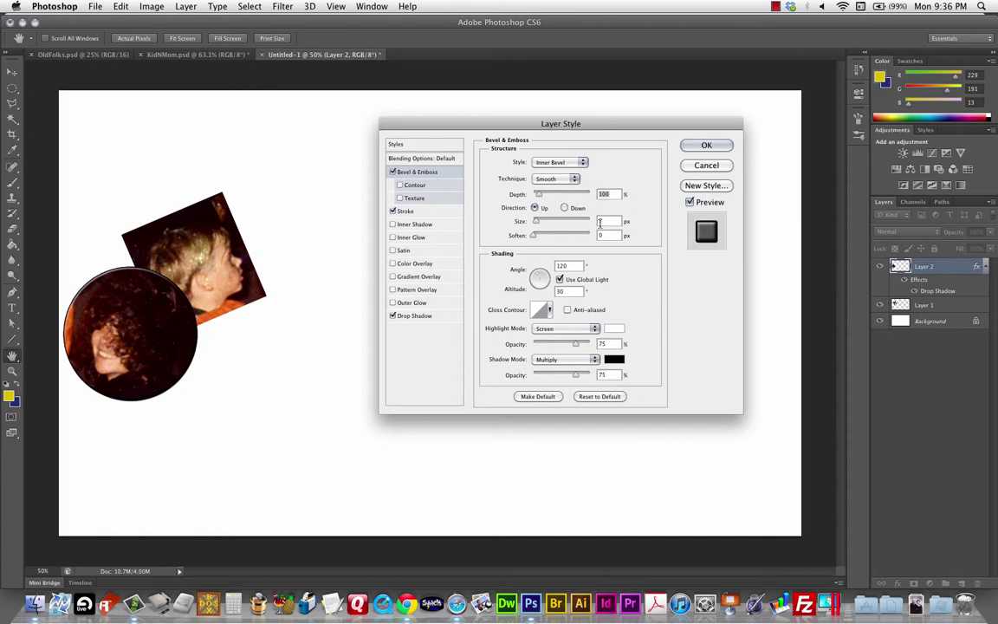
{"action": "left_click", "coordinate": [600, 221]}
{"action": "left_click", "coordinate": [572, 180]}
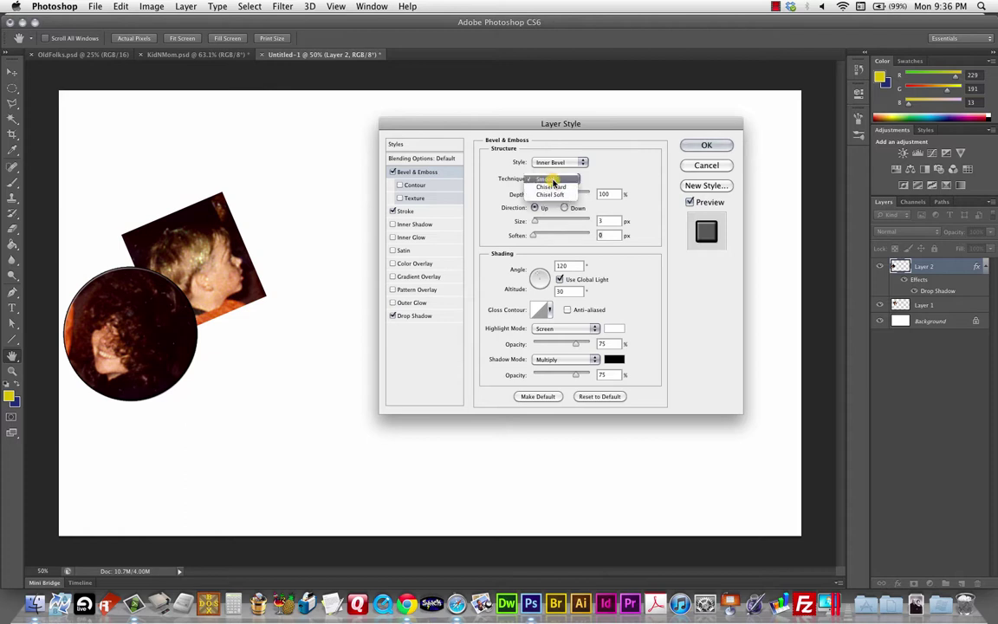
{"action": "left_click", "coordinate": [555, 188]}
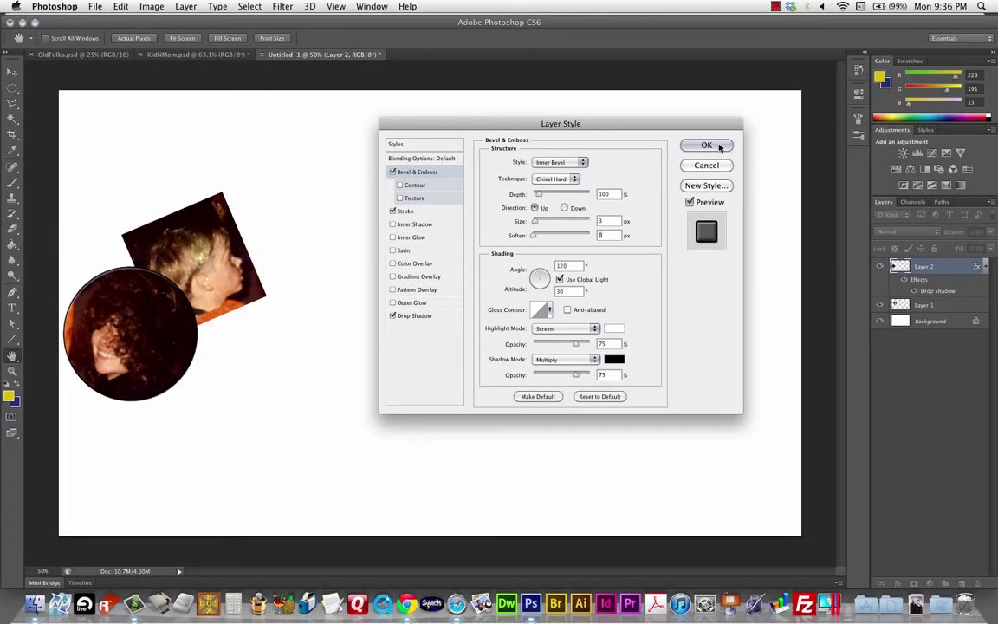
{"action": "left_click", "coordinate": [706, 145]}
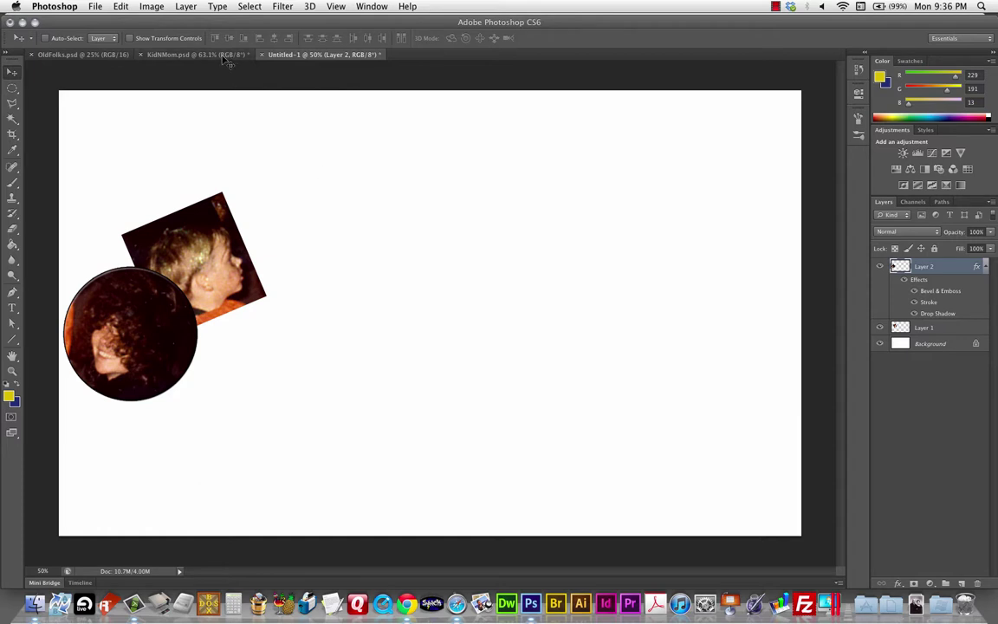
Close KidNMom.psd with Don't Save and switch to the OldFolks.psd portrait
{"action": "left_click", "coordinate": [176, 55]}
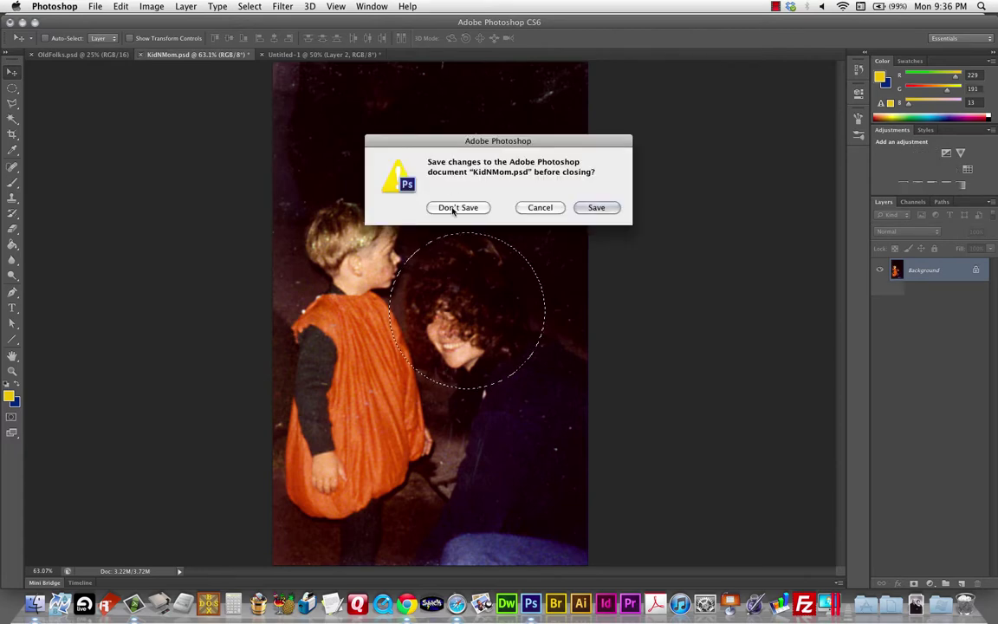
{"action": "left_click", "coordinate": [455, 209]}
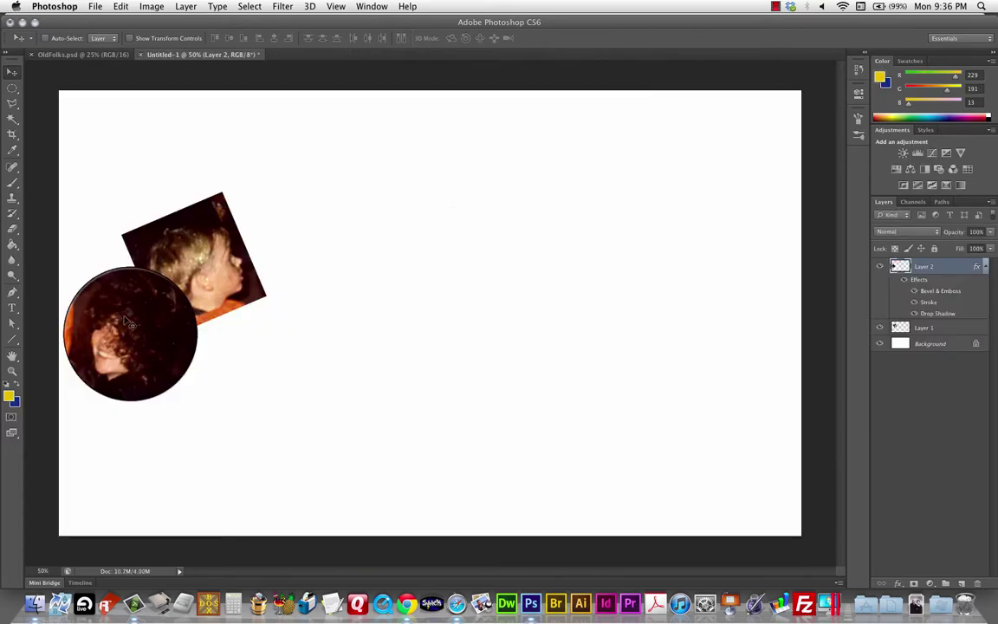
{"action": "left_click", "coordinate": [68, 55]}
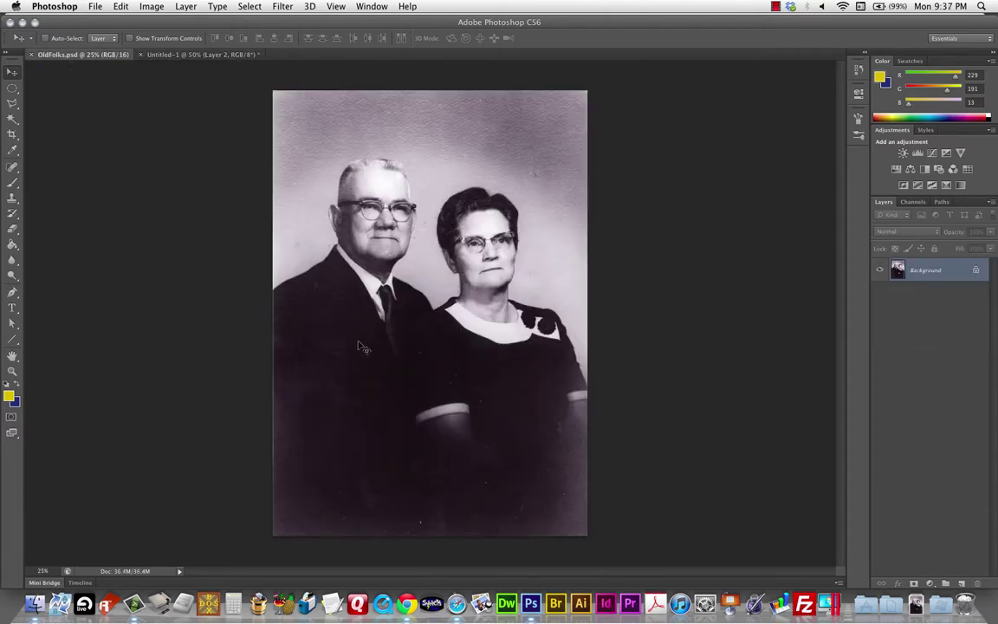
Trace a freehand lasso around the grandfather's head, undoing a stray selection
{"action": "key", "text": "l"}
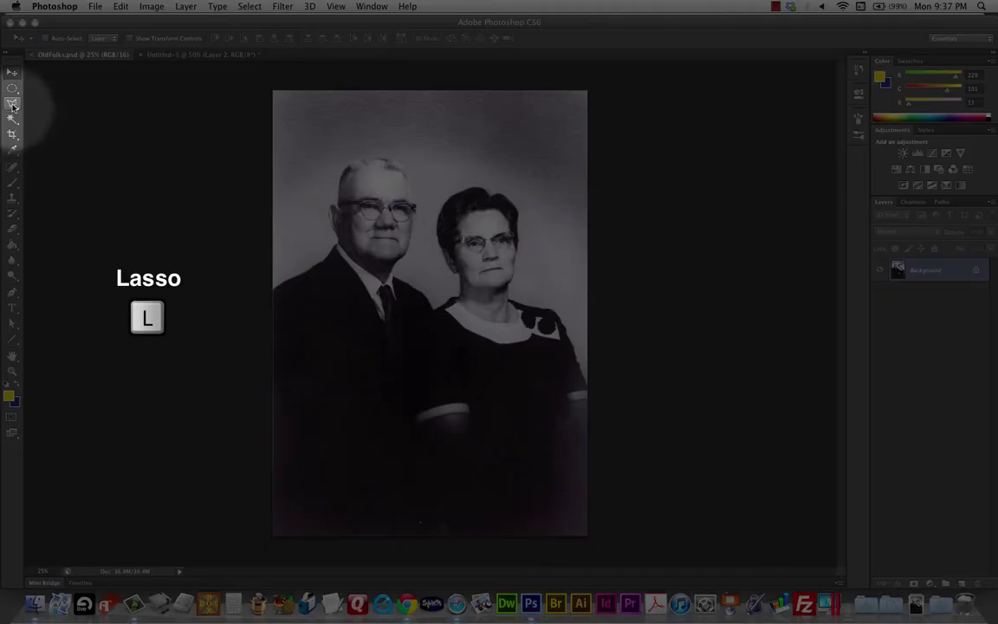
{"action": "left_click_drag", "start_coordinate": [12, 105], "coordinate": [67, 105]}
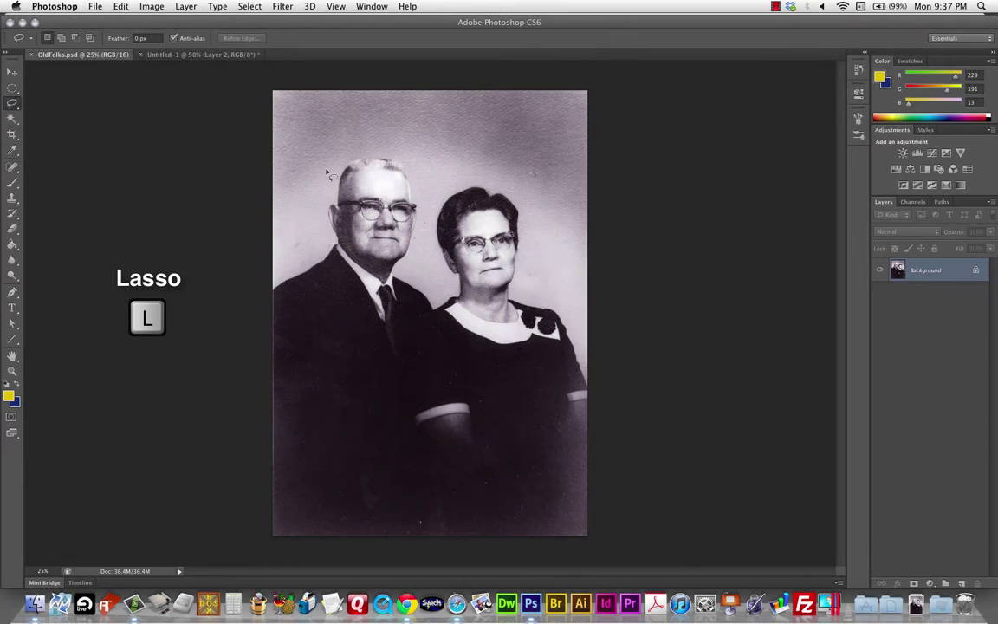
{"action": "mouse_move", "coordinate": [376, 159]}
{"action": "left_mouse_down"}
{"action": "mouse_move", "coordinate": [338, 177]}
{"action": "mouse_move", "coordinate": [326, 221]}
{"action": "mouse_move", "coordinate": [381, 289]}
{"action": "left_mouse_up"}
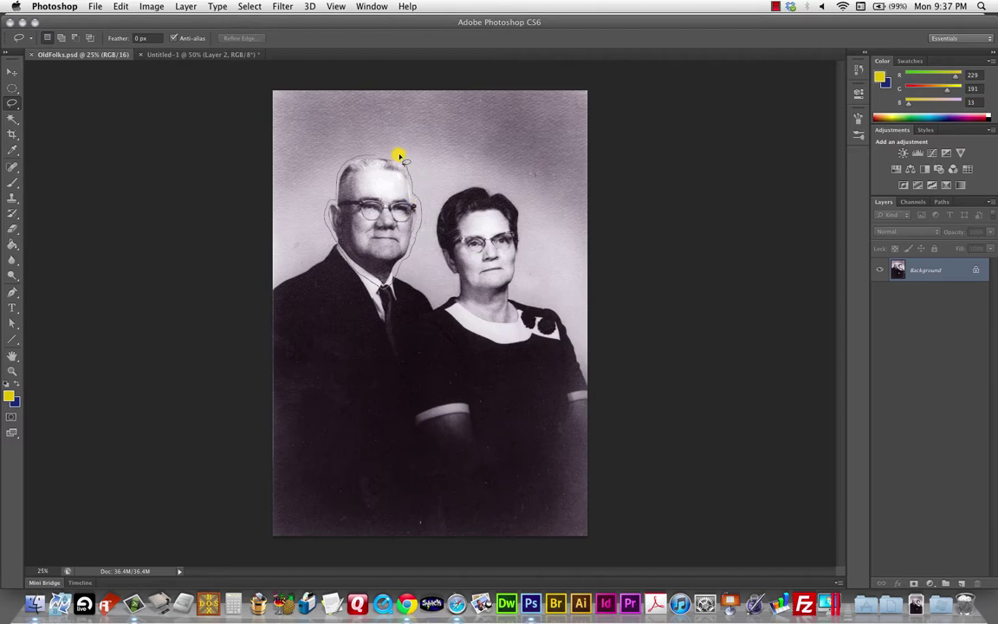
{"action": "left_click_drag", "start_coordinate": [377, 153], "coordinate": [378, 154]}
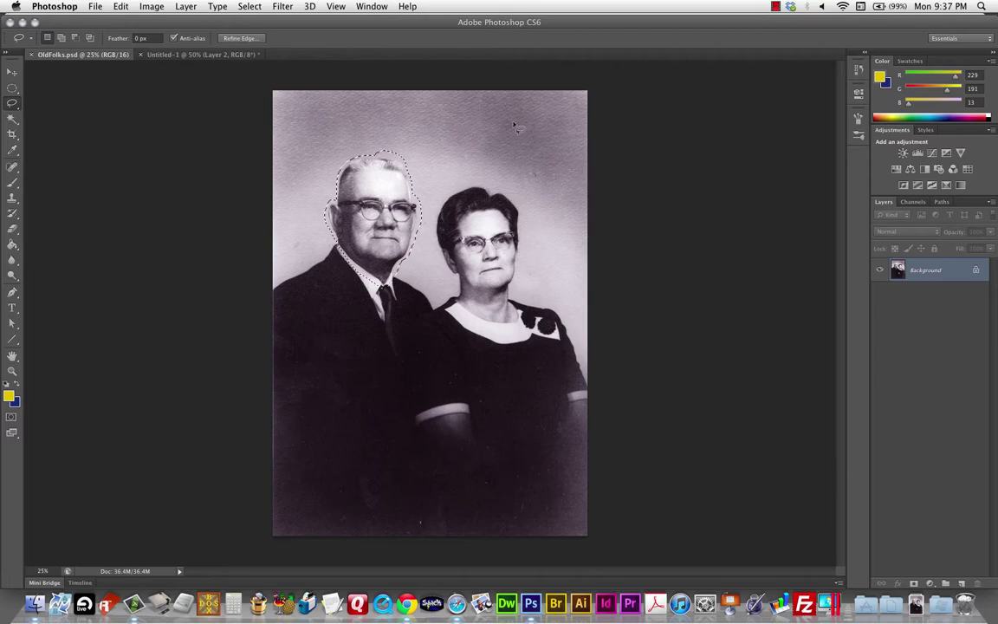
{"action": "left_click_drag", "start_coordinate": [445, 161], "coordinate": [429, 194]}
{"action": "key", "text": "super+z"}
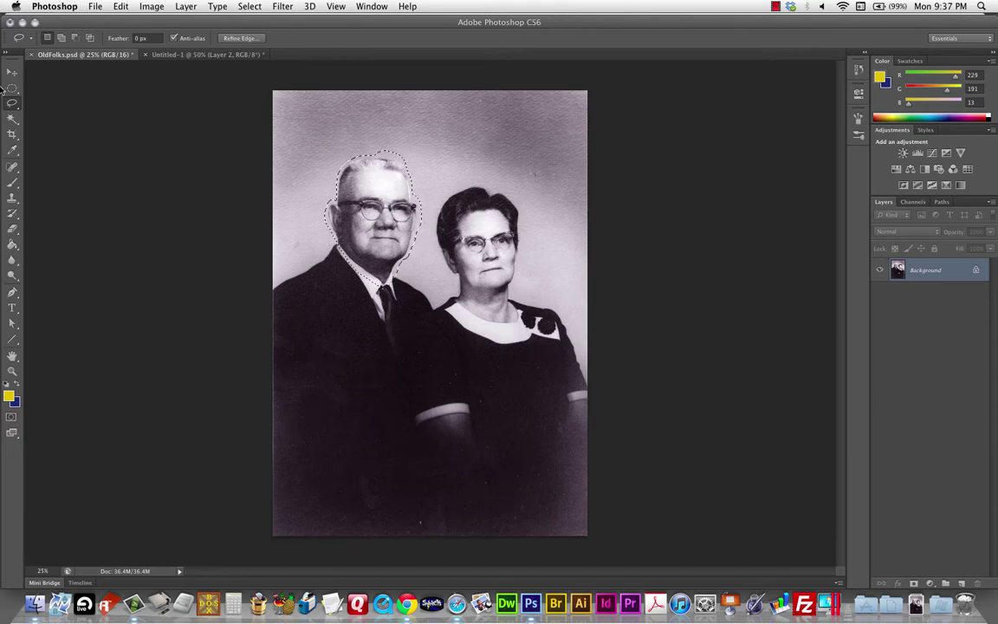
{"action": "key", "text": "v"}
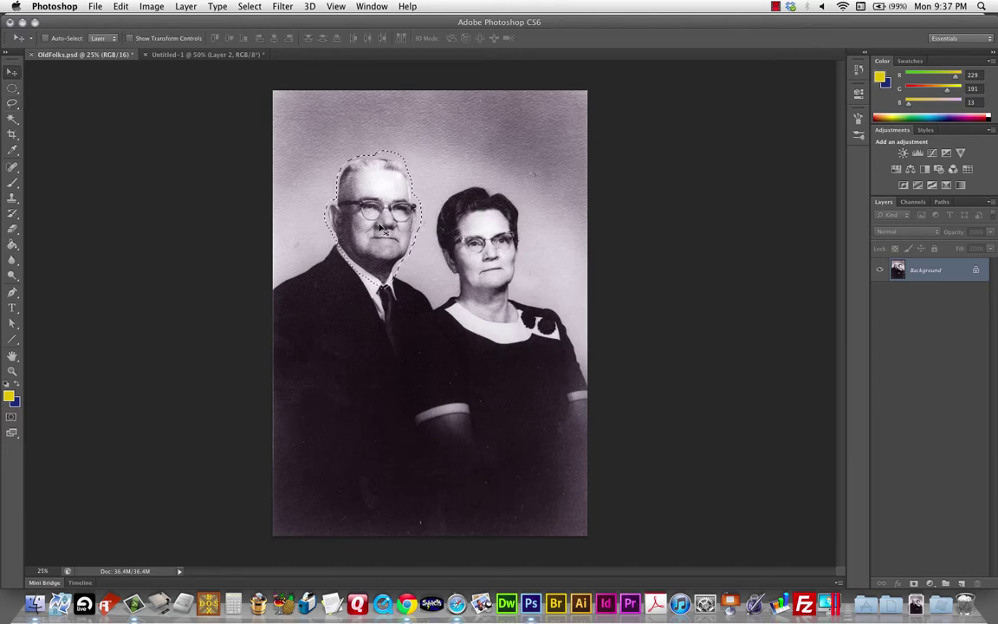
Drop the grandfather's head into Untitled-1 as Layer 3, then zoom out to 8.33%
{"action": "left_click_drag", "start_coordinate": [382, 234], "coordinate": [369, 295]}
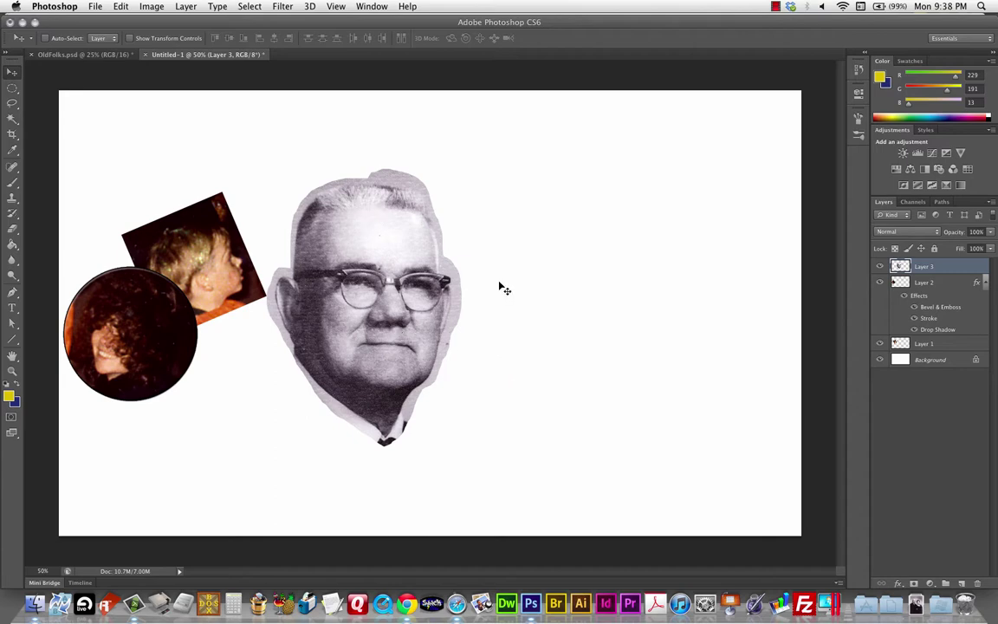
{"action": "left_click_drag", "start_coordinate": [357, 307], "coordinate": [348, 283]}
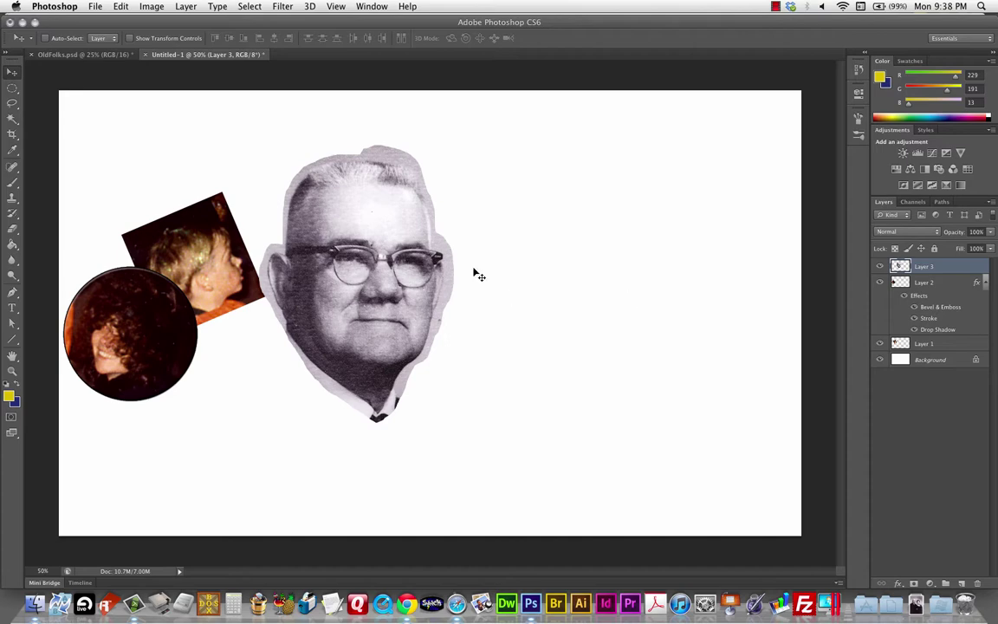
{"action": "key", "text": "super+minus"}
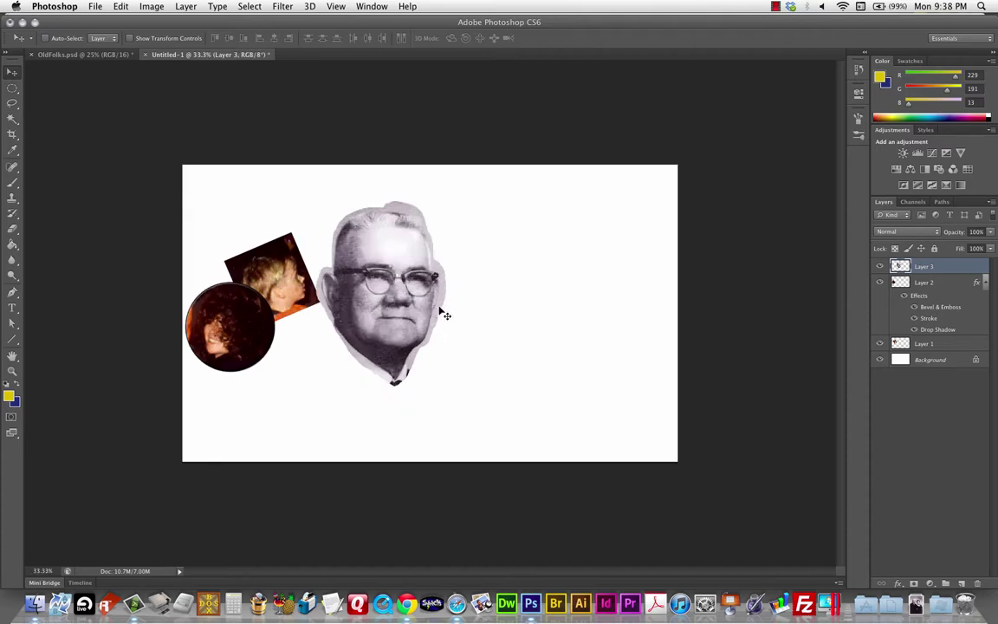
{"action": "key", "text": "super+minus"}
{"action": "key", "text": "super+minus"}
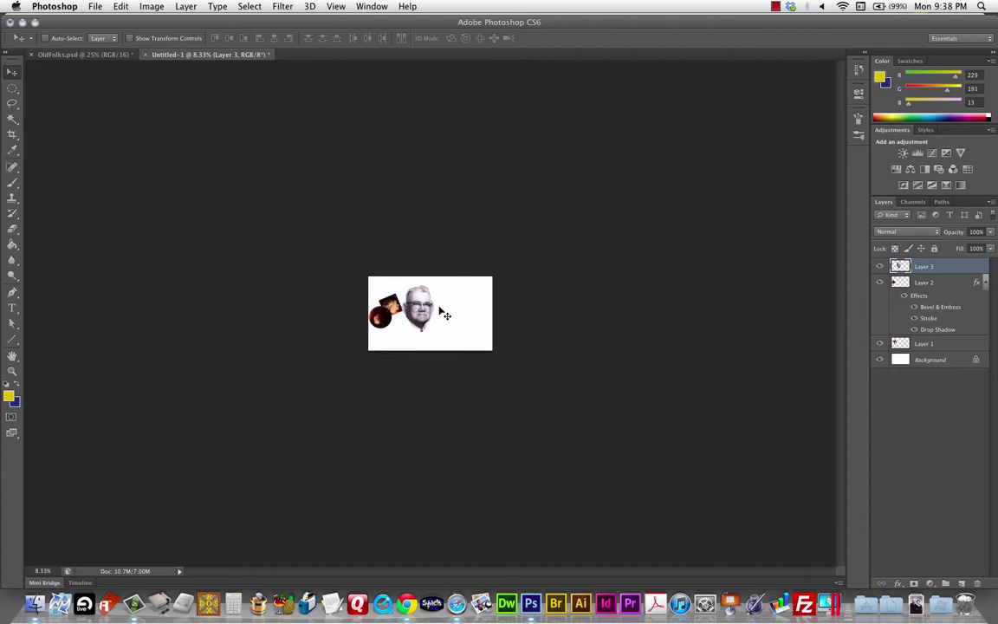
{"action": "key", "text": "super+minus"}
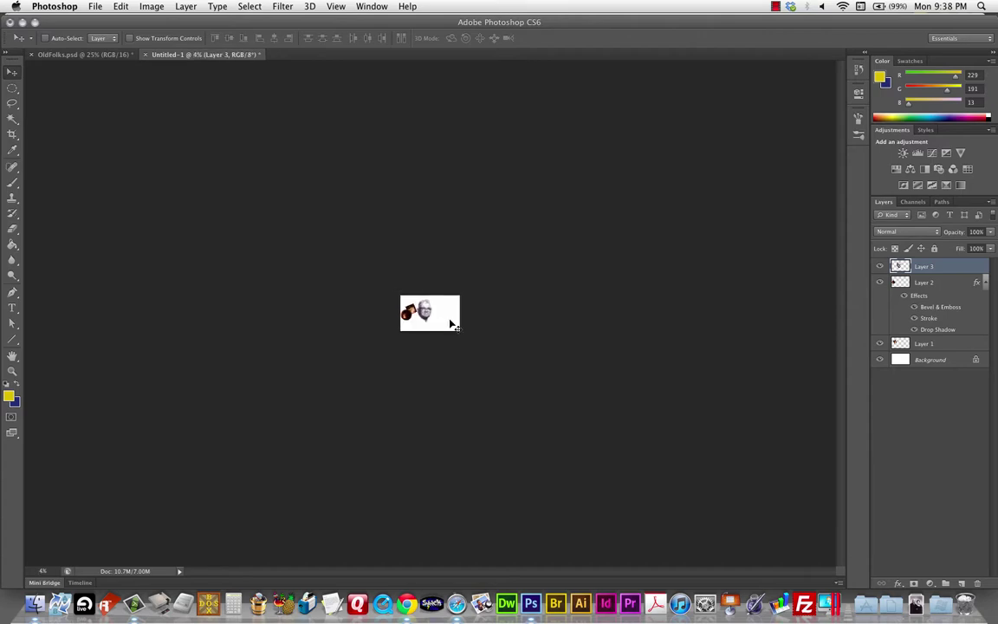
Scale the grandfather's head to about 52% and place it beside the circle photo at lower left
{"action": "key", "text": "super+t"}
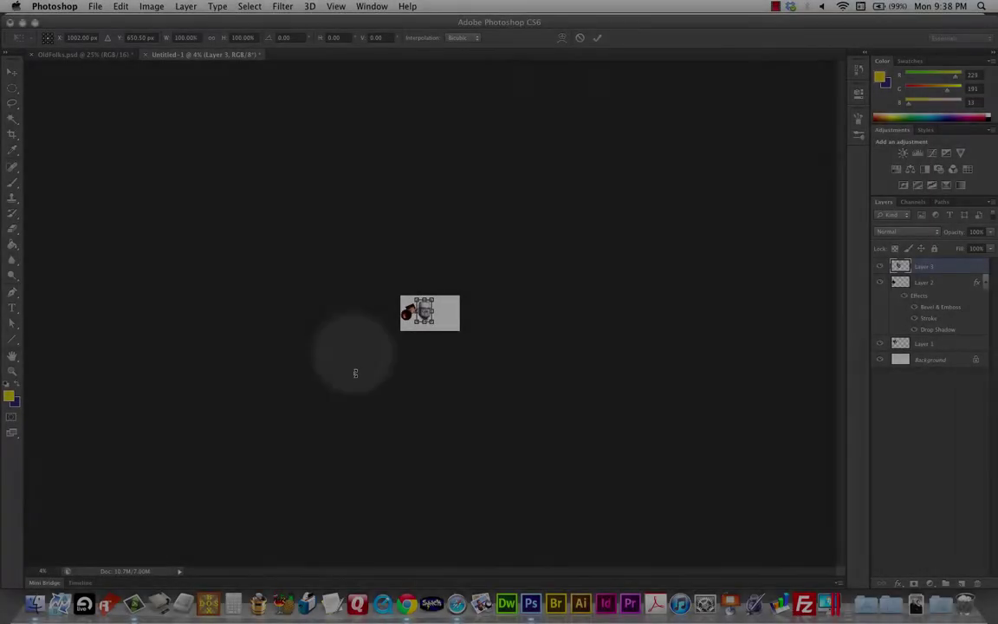
{"action": "key", "text": "super+equal"}
{"action": "key", "text": "super+equal"}
{"action": "key", "text": "super+equal"}
{"action": "key", "text": "super+equal"}
{"action": "key", "text": "super+equal"}
{"action": "key", "text": "super+equal"}
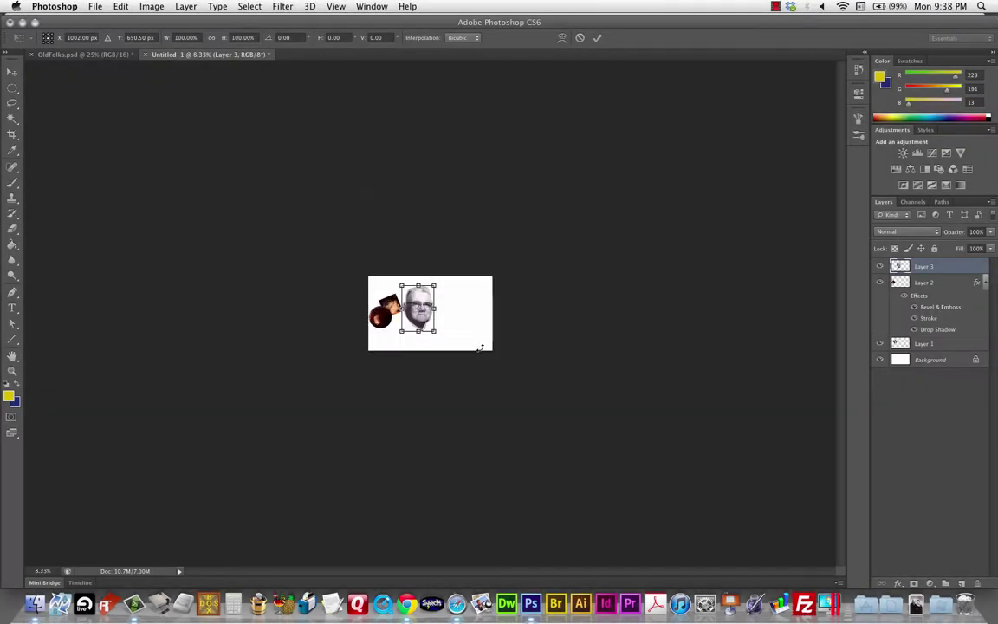
{"action": "key", "text": "super+equal"}
{"action": "key", "text": "super+equal"}
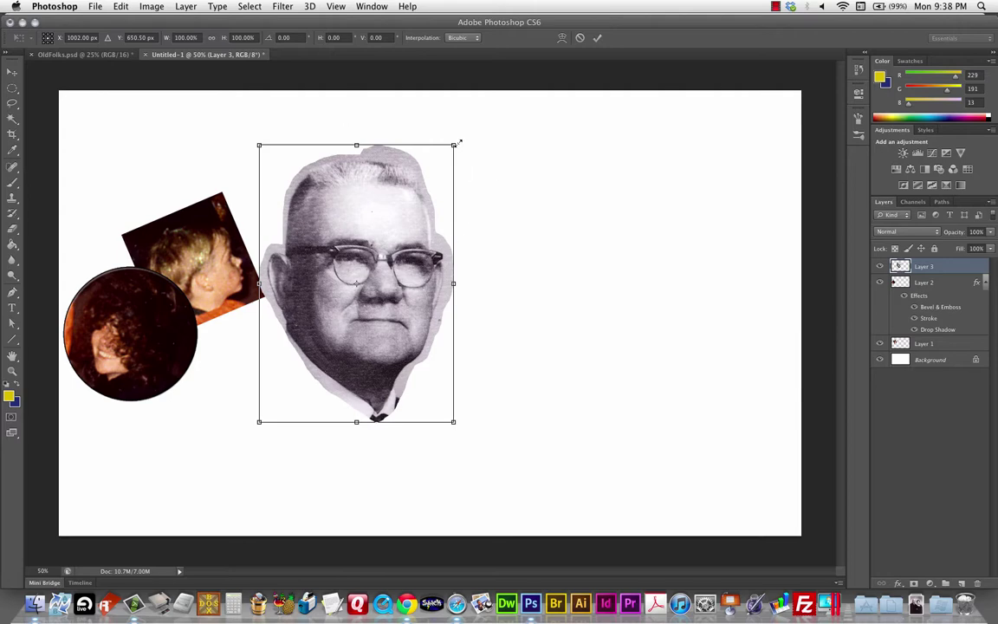
{"action": "left_click_drag", "start_coordinate": [456, 144], "coordinate": [361, 280]}
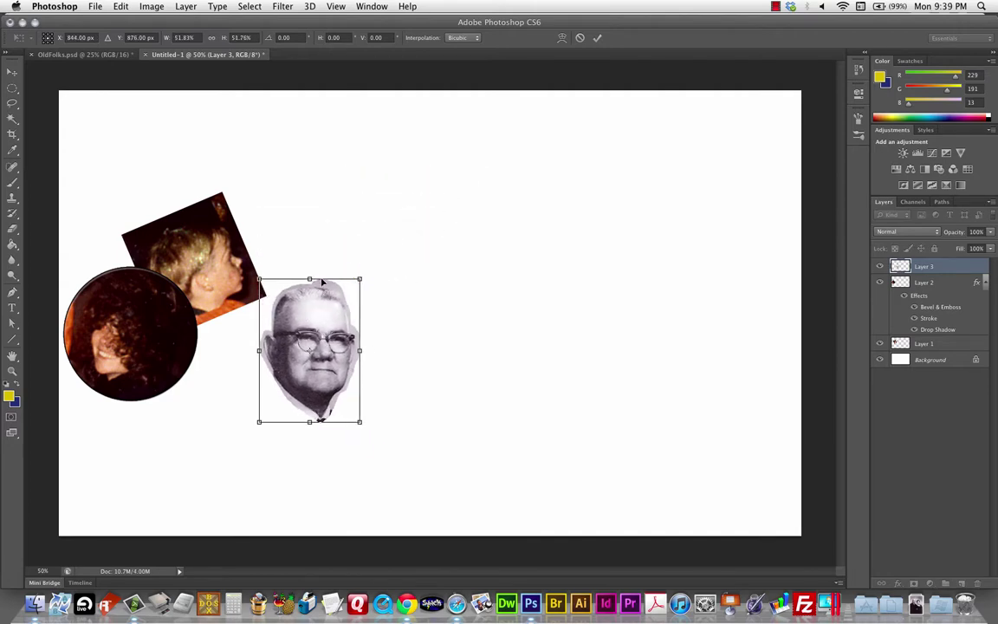
{"action": "left_click_drag", "start_coordinate": [313, 324], "coordinate": [326, 224]}
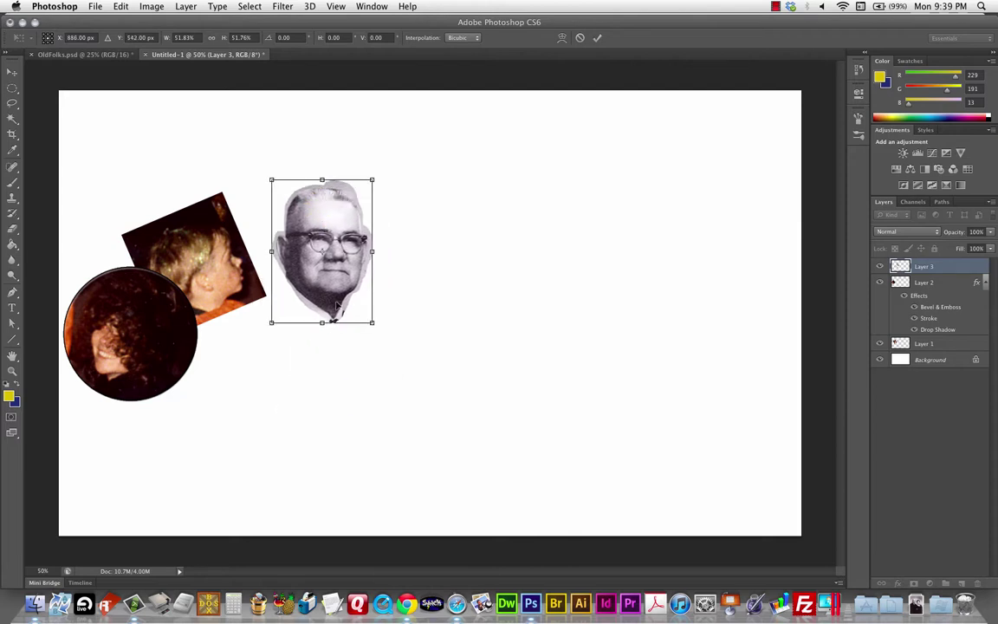
{"action": "left_click_drag", "start_coordinate": [328, 281], "coordinate": [245, 406]}
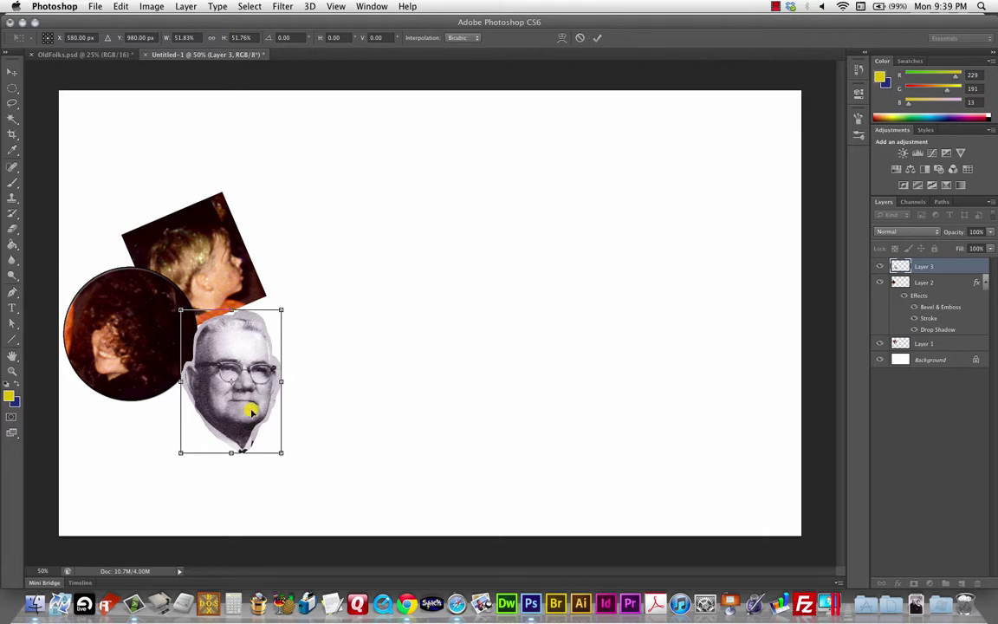
{"action": "key", "text": "Return"}
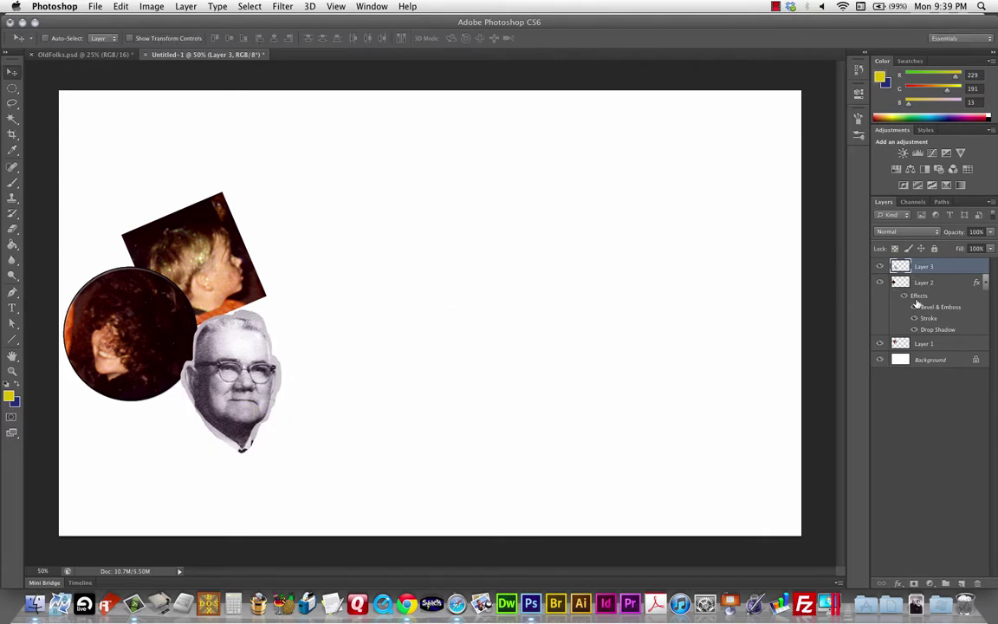
Copy Layer 2's layer style and paste it onto Layer 3, the grandfather's head
{"action": "left_click", "coordinate": [943, 285]}
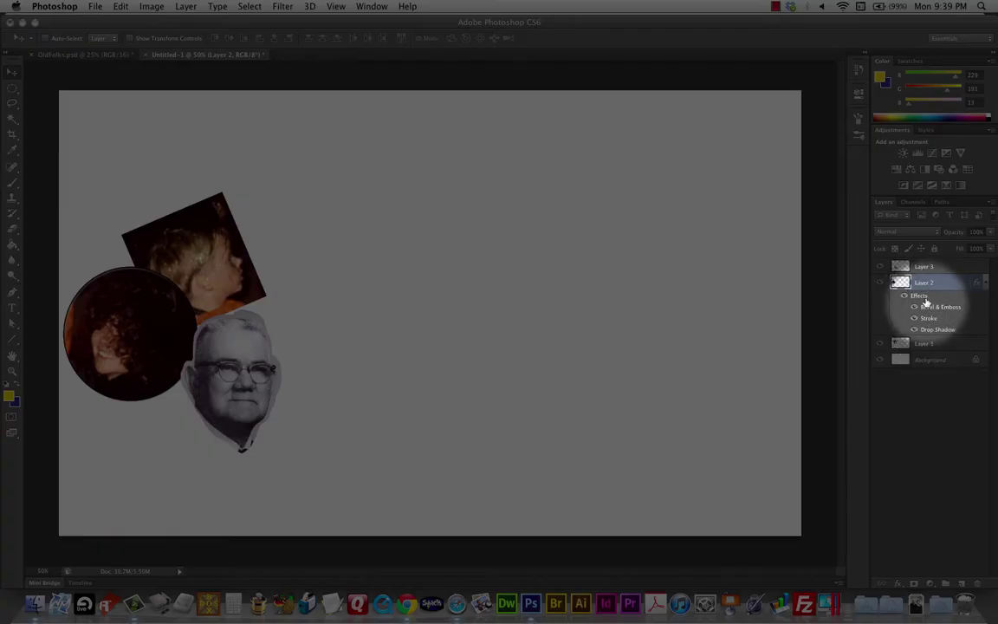
{"action": "right_click", "coordinate": [950, 286]}
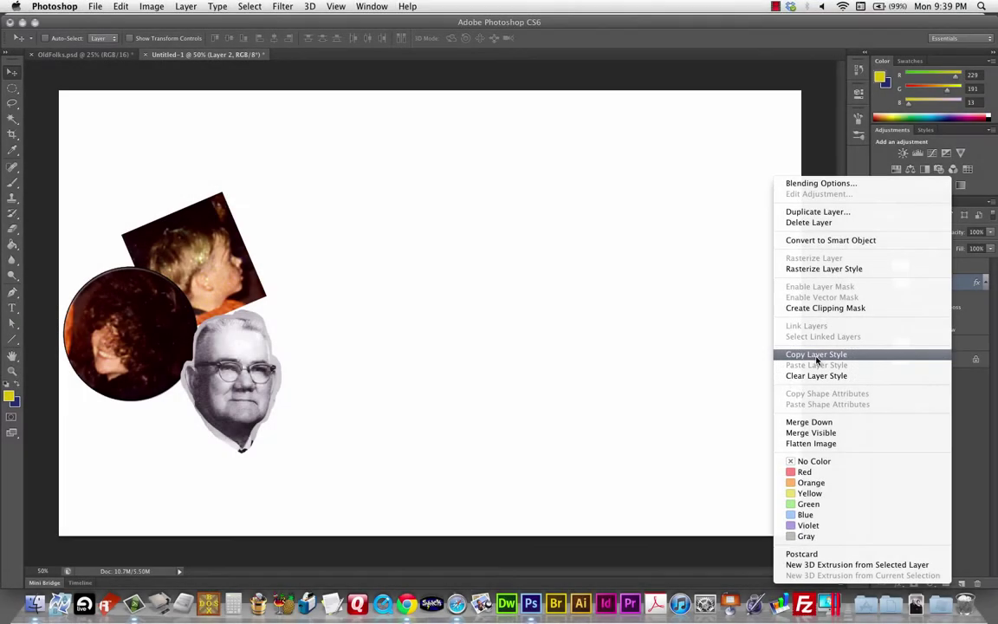
{"action": "left_click", "coordinate": [814, 355]}
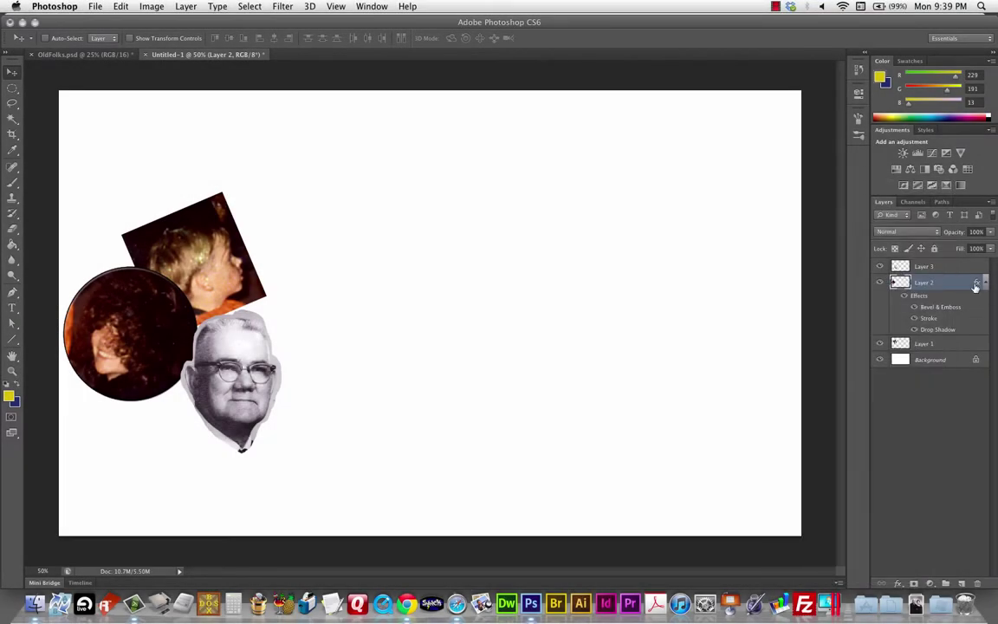
{"action": "left_click", "coordinate": [959, 270]}
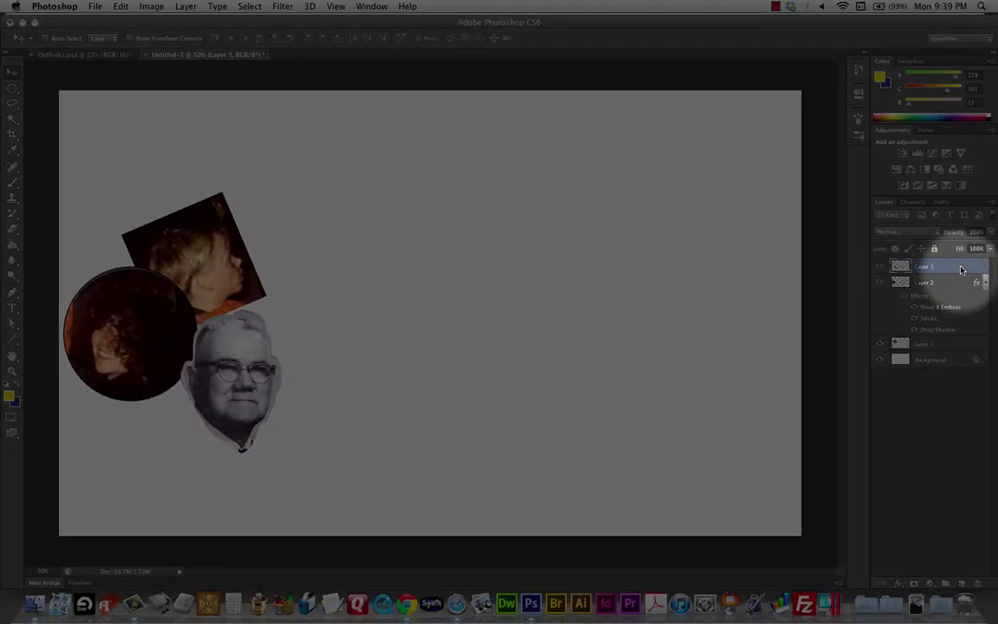
{"action": "right_click", "coordinate": [960, 269]}
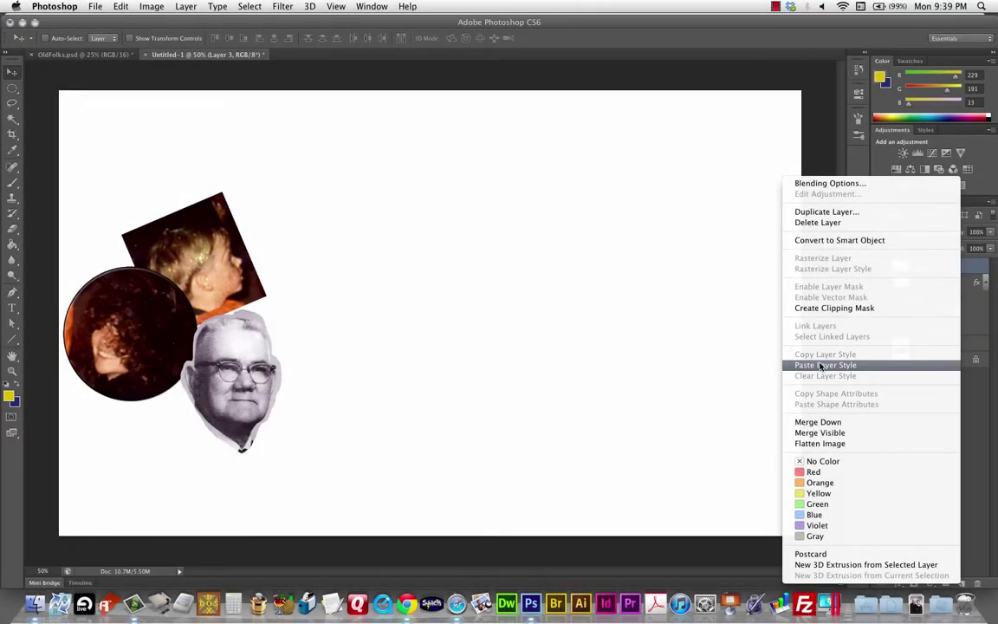
{"action": "left_click", "coordinate": [821, 364]}
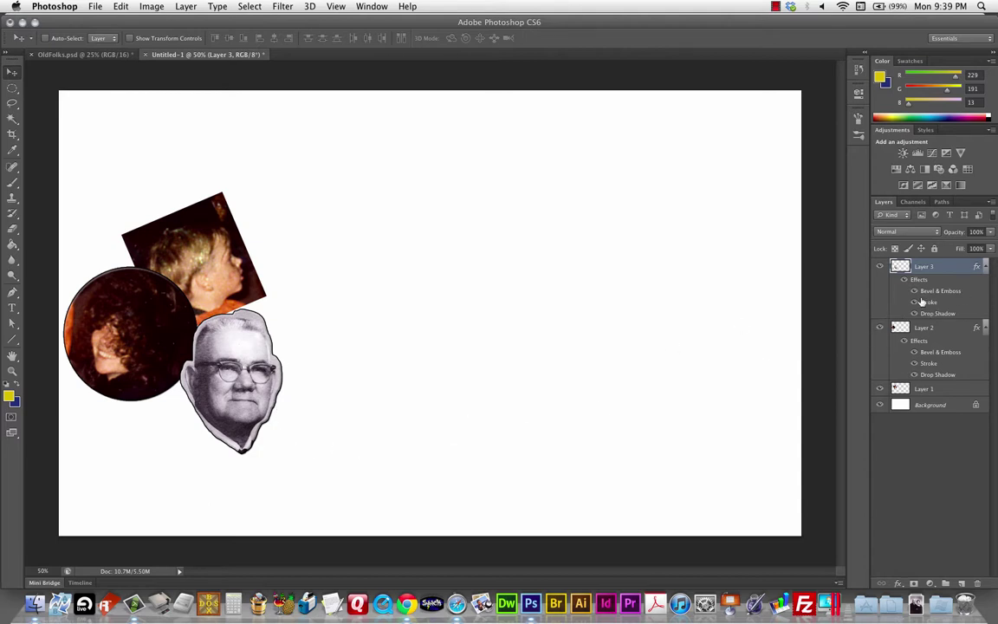
Switch off the Stroke and Bevel & Emboss effects, leaving only Drop Shadow visible
{"action": "left_click", "coordinate": [916, 303]}
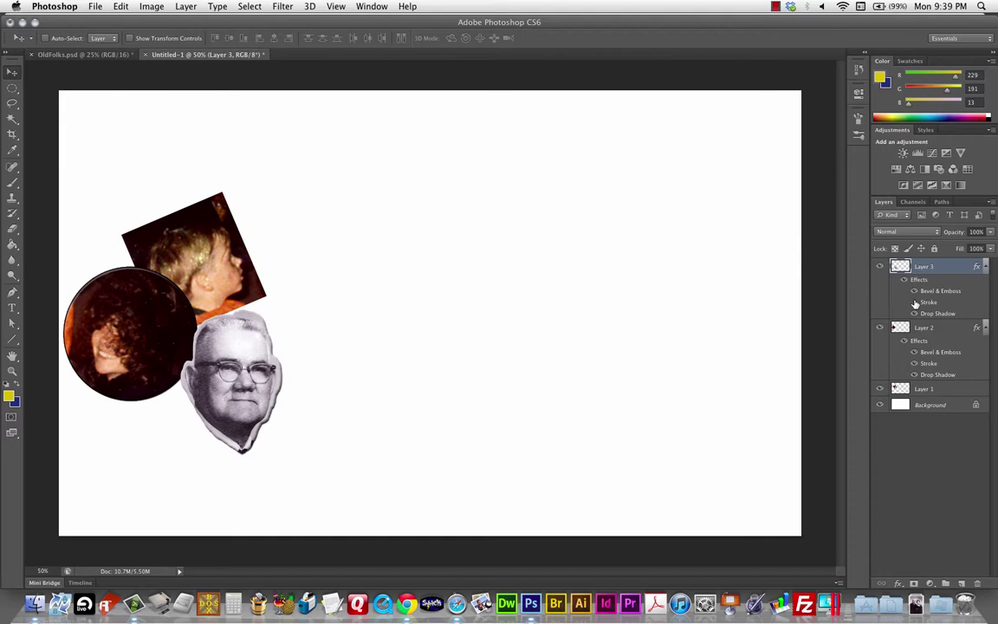
{"action": "left_click", "coordinate": [915, 302]}
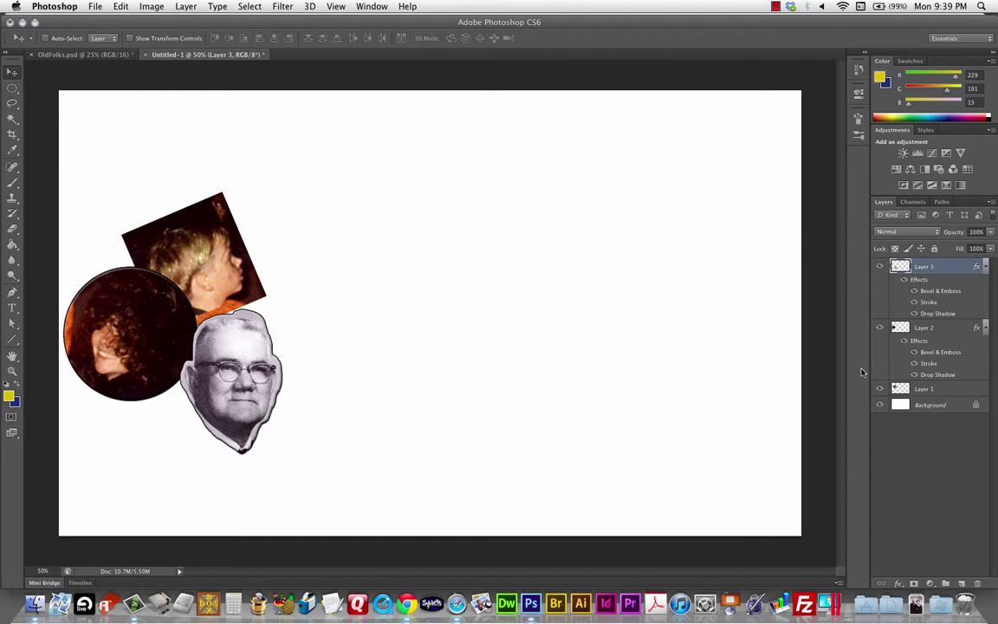
{"action": "left_click", "coordinate": [915, 302]}
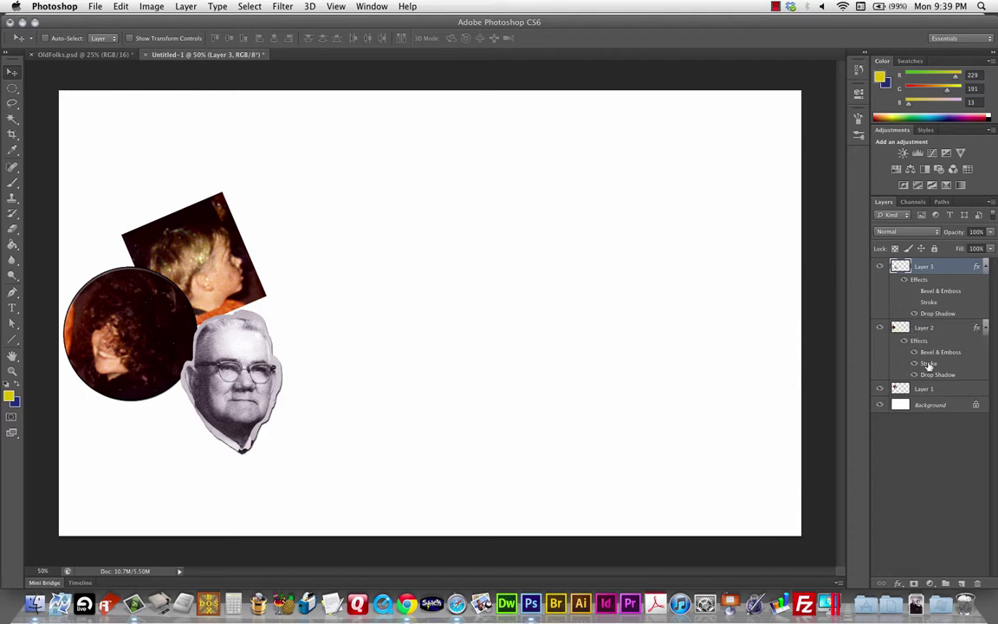
{"action": "left_click", "coordinate": [915, 353]}
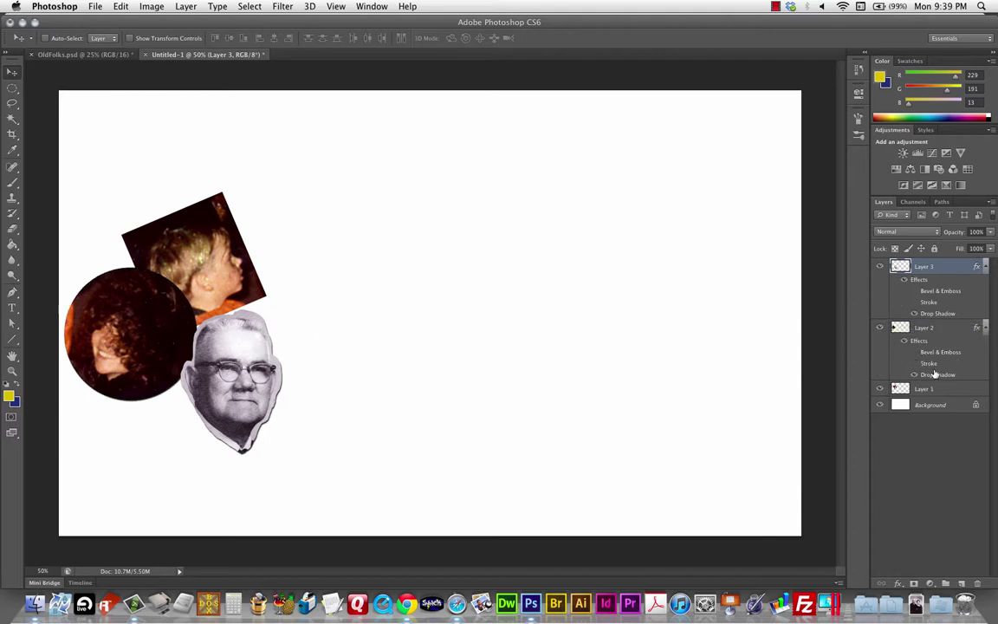
{"action": "left_click", "coordinate": [915, 353]}
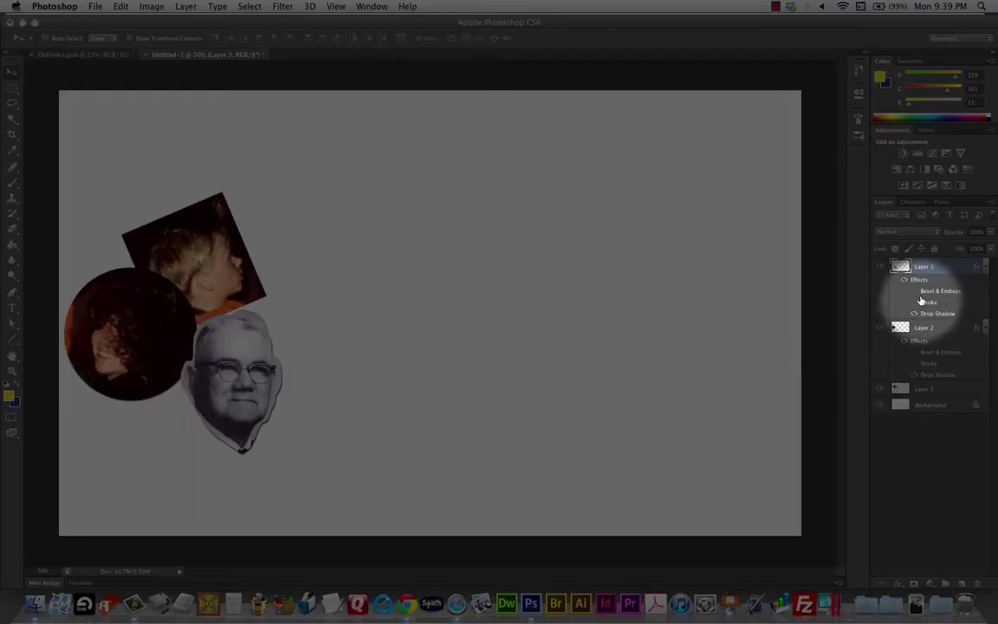
{"action": "mouse_move", "coordinate": [915, 295]}
{"action": "left_mouse_down"}
{"action": "mouse_move", "coordinate": [914, 312]}
{"action": "mouse_move", "coordinate": [913, 290]}
{"action": "mouse_move", "coordinate": [915, 301]}
{"action": "left_mouse_up"}
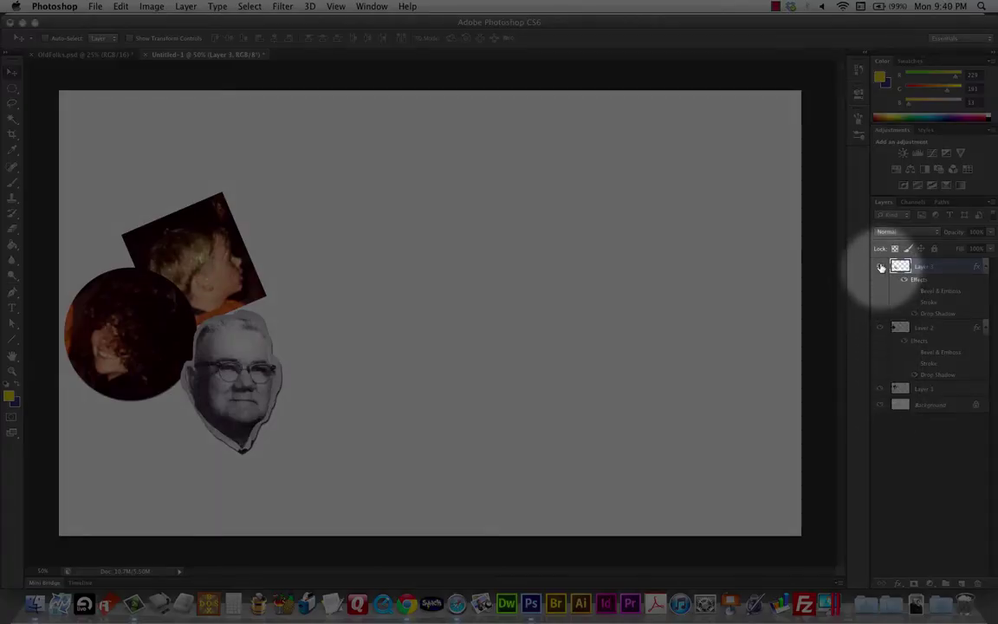
Toggle the grandfather, circle and boy layers' visibility off and back on to check them
{"action": "left_click", "coordinate": [881, 266]}
{"action": "left_click", "coordinate": [881, 327]}
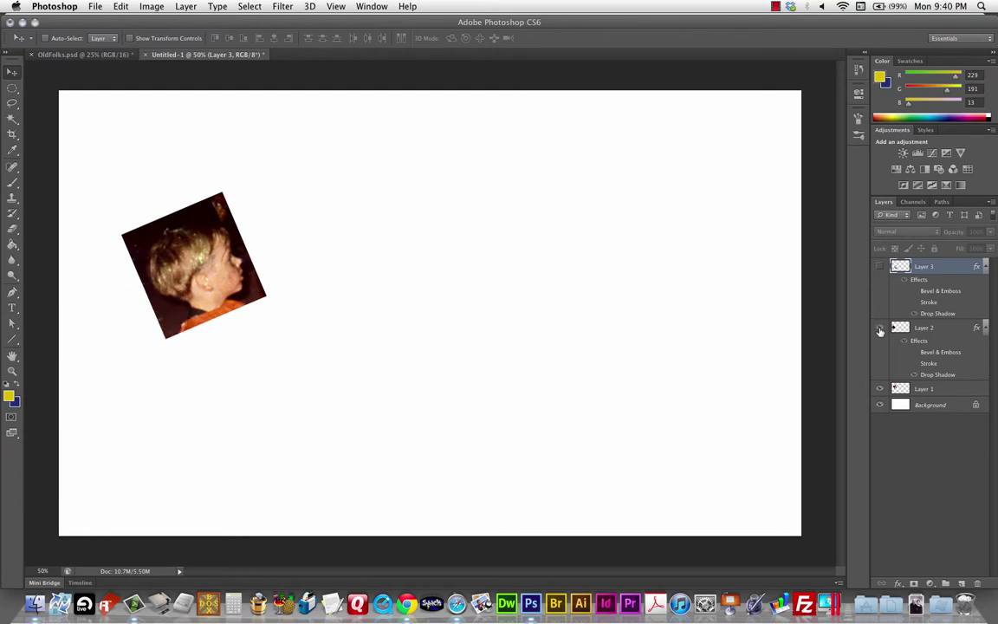
{"action": "left_click", "coordinate": [880, 329]}
{"action": "left_click", "coordinate": [881, 267]}
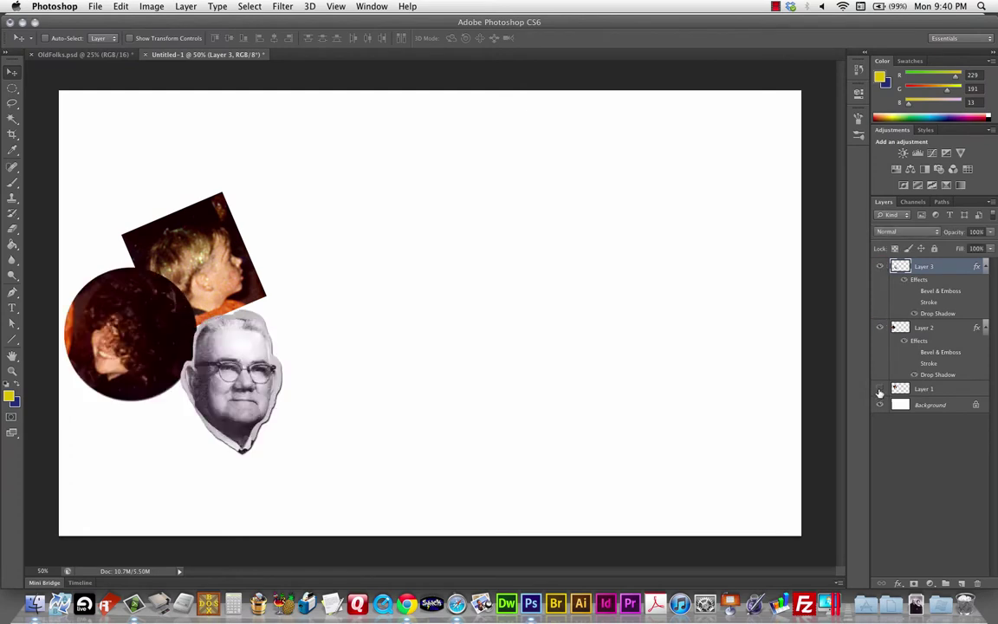
{"action": "left_click", "coordinate": [881, 389]}
{"action": "left_click", "coordinate": [880, 389]}
In OldFolks.psd, deselect and trace a Polygonal Lasso selection around the woman's head
{"action": "left_click", "coordinate": [86, 55]}
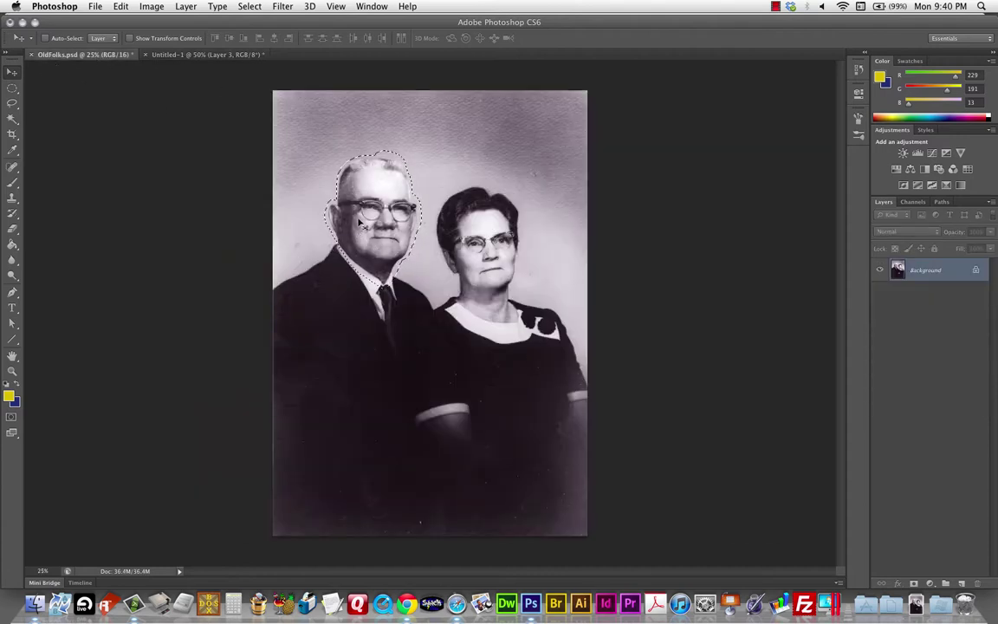
{"action": "key", "text": "super+d"}
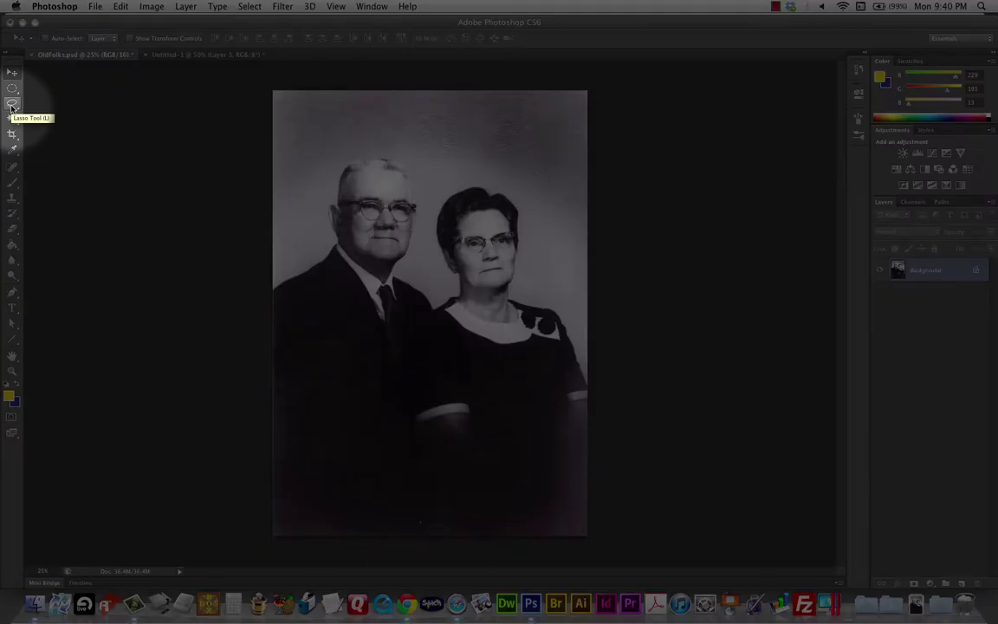
{"action": "mouse_move", "coordinate": [12, 105]}
{"action": "left_mouse_down"}
{"action": "mouse_move", "coordinate": [87, 110]}
{"action": "mouse_move", "coordinate": [67, 113]}
{"action": "left_mouse_up"}
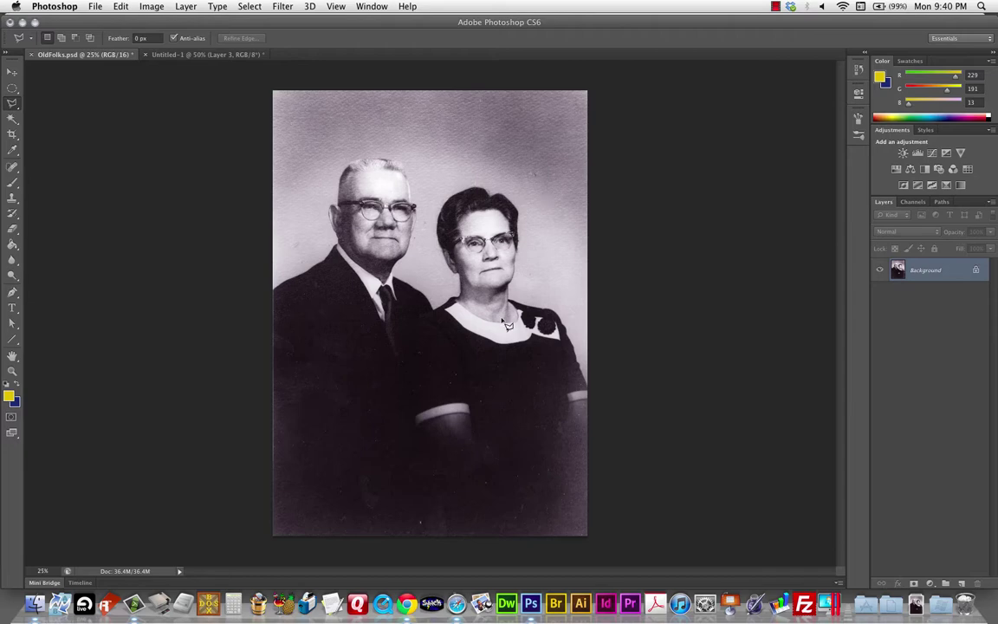
{"action": "left_click", "coordinate": [482, 180]}
{"action": "left_click", "coordinate": [432, 189]}
{"action": "left_click", "coordinate": [426, 249]}
{"action": "left_click", "coordinate": [518, 318]}
{"action": "left_click", "coordinate": [527, 282]}
{"action": "left_click", "coordinate": [525, 224]}
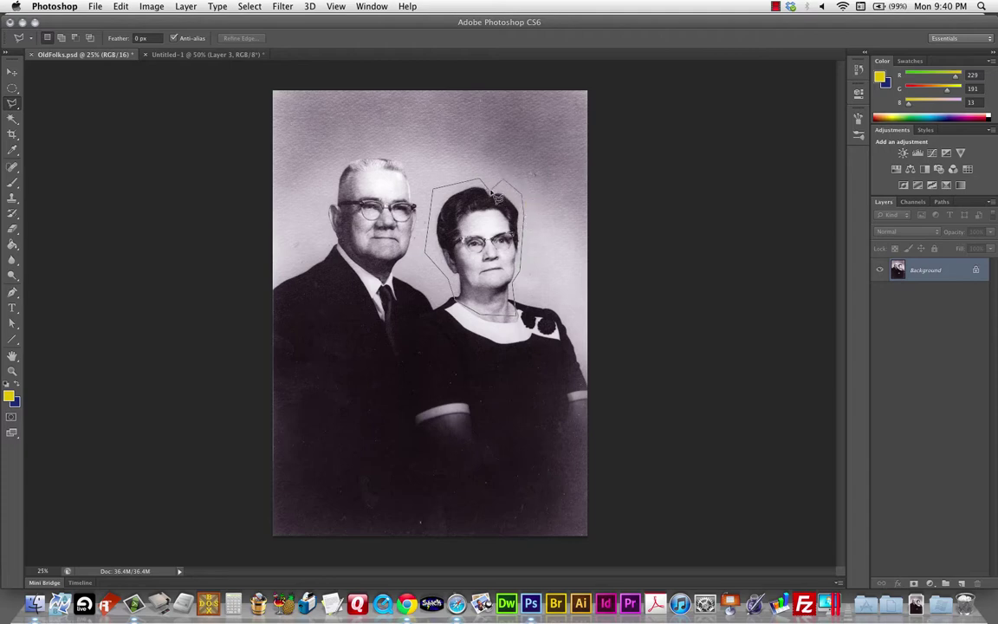
{"action": "left_click", "coordinate": [451, 180]}
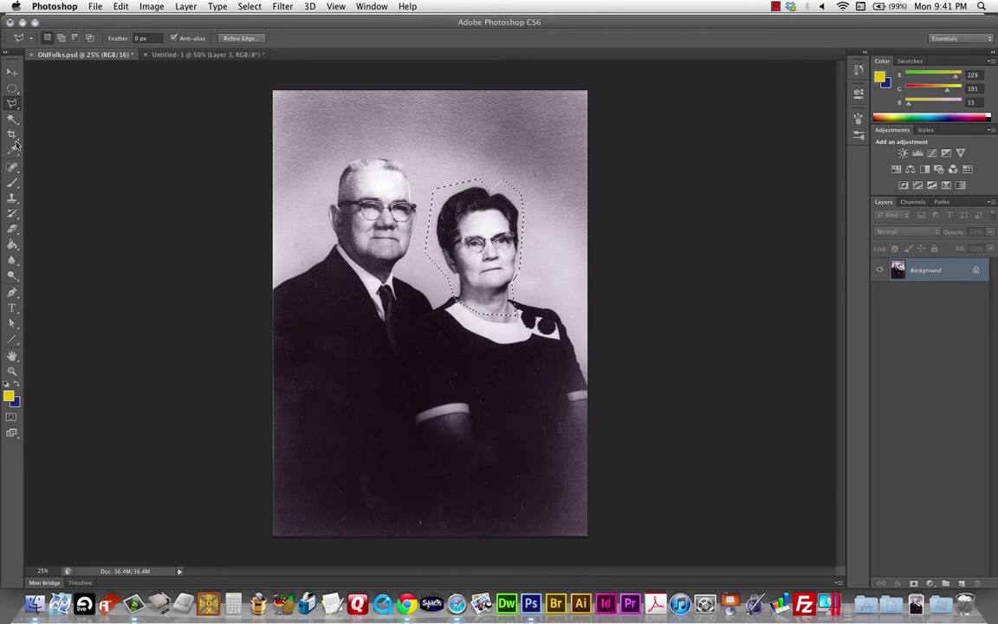
{"action": "left_click", "coordinate": [14, 73]}
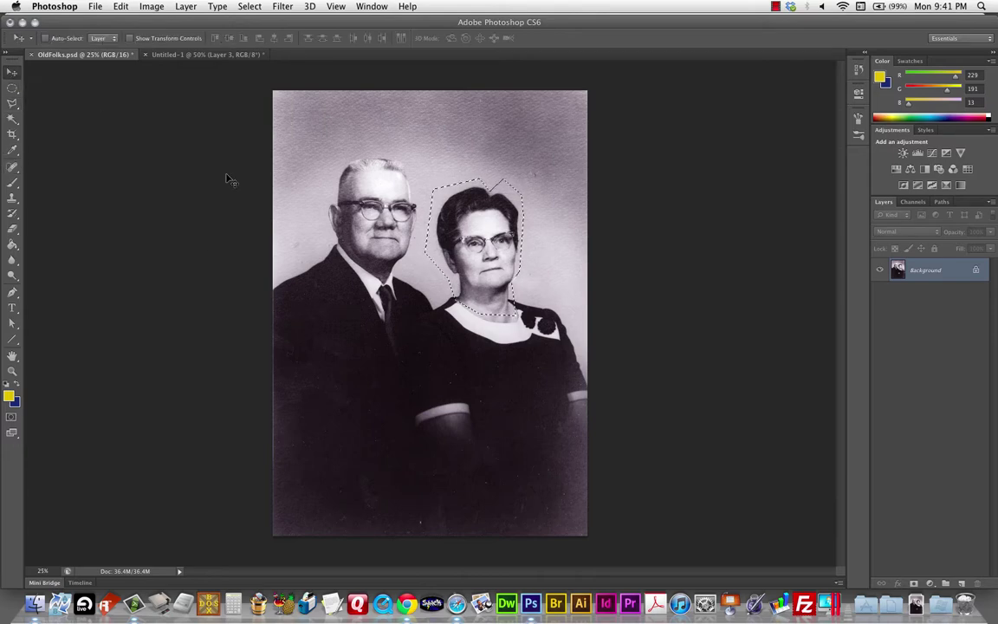
Drag the woman's head into Untitled-1 and scale it to about 85.5%, above-right of the boy
{"action": "left_click_drag", "start_coordinate": [508, 245], "coordinate": [412, 285]}
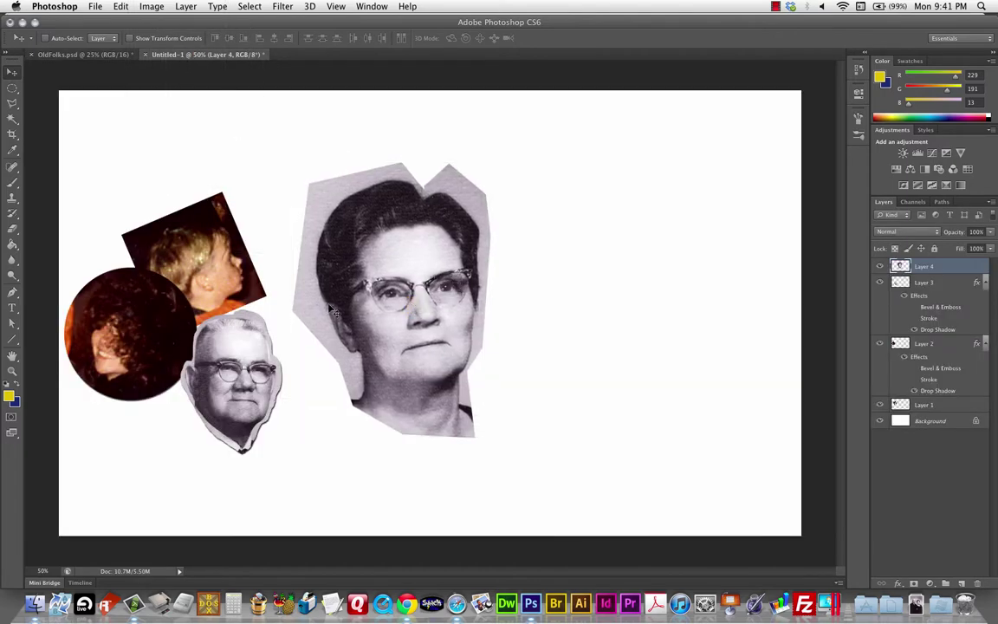
{"action": "key", "text": "super+t"}
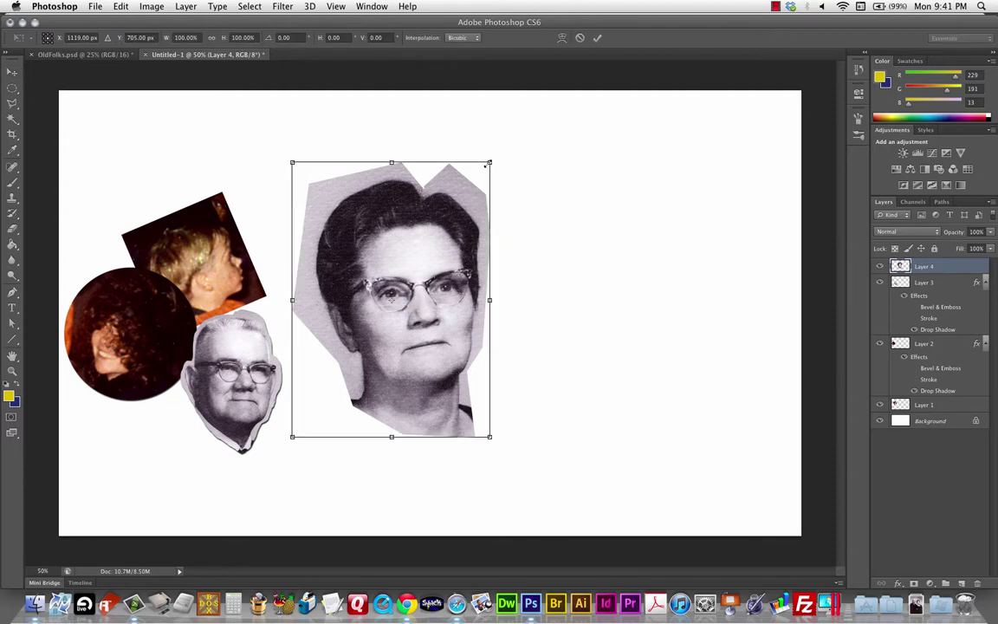
{"action": "left_click_drag", "start_coordinate": [488, 163], "coordinate": [419, 261]}
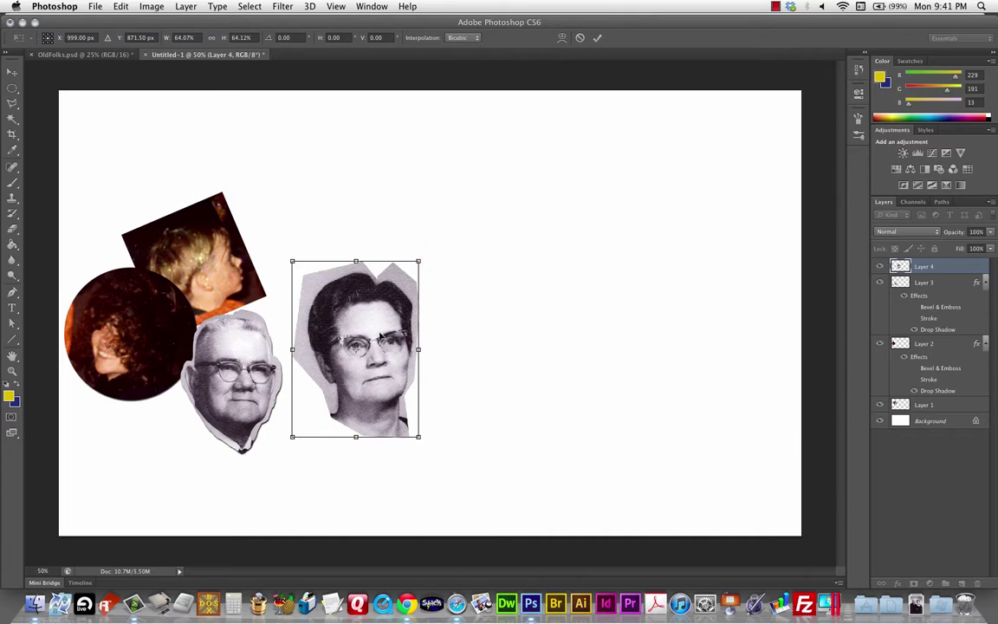
{"action": "left_click_drag", "start_coordinate": [381, 336], "coordinate": [320, 201]}
{"action": "left_click", "coordinate": [597, 38]}
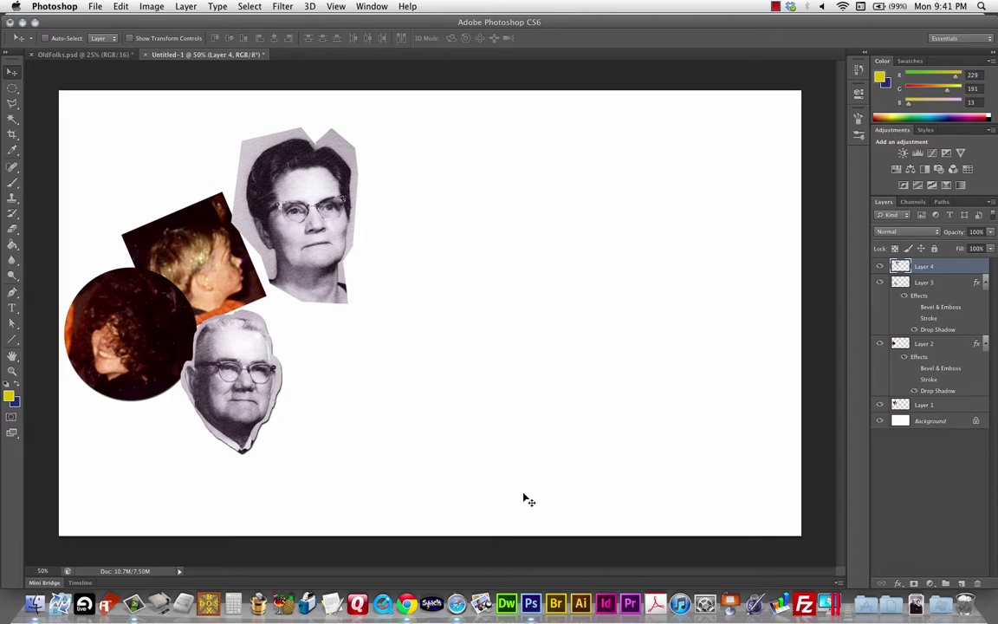
{"action": "key", "text": "super+t"}
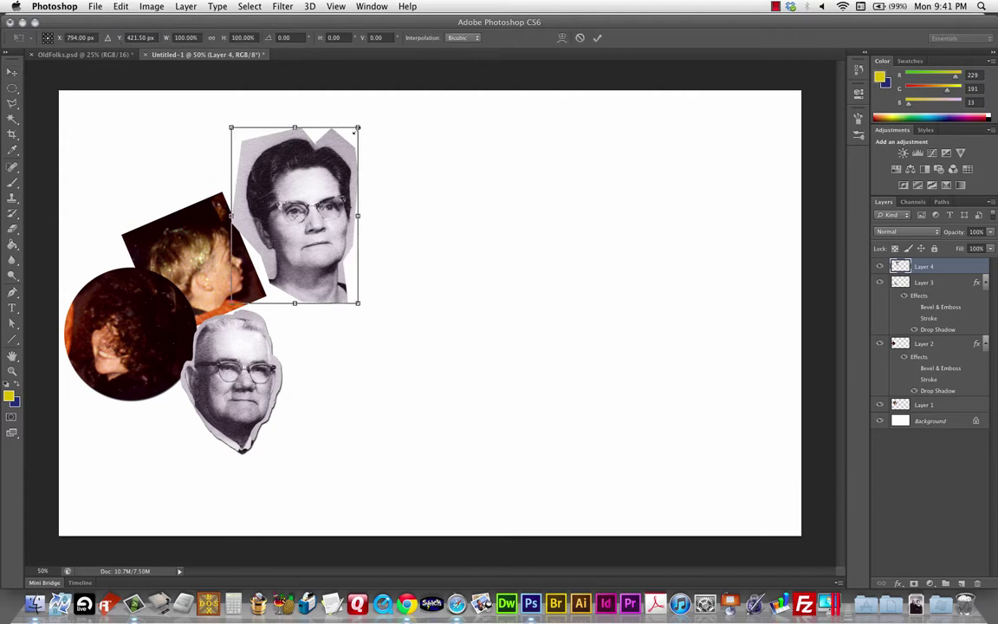
{"action": "left_click_drag", "start_coordinate": [356, 130], "coordinate": [339, 153]}
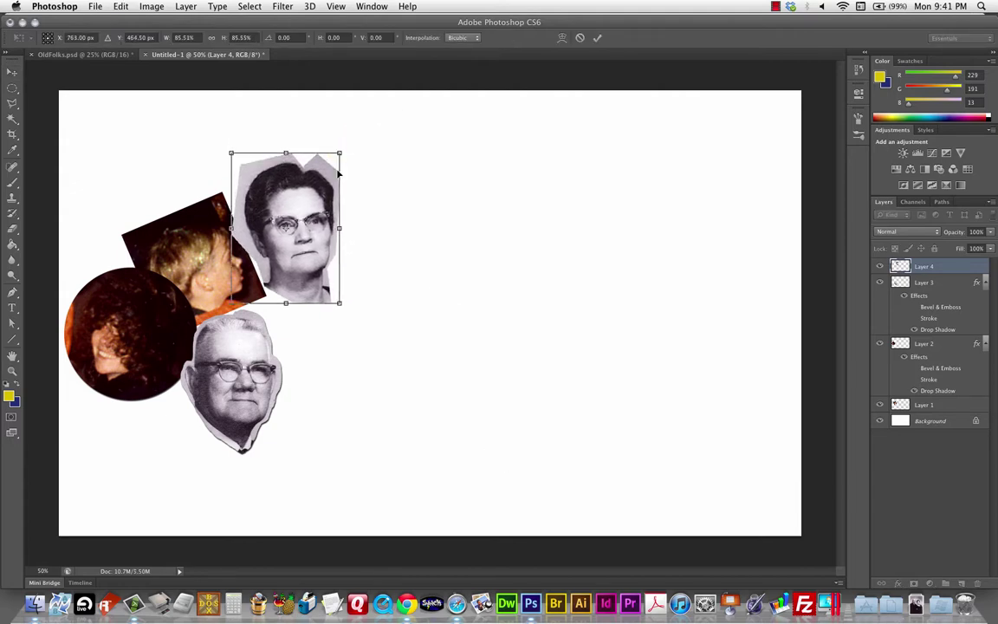
{"action": "left_click", "coordinate": [597, 37]}
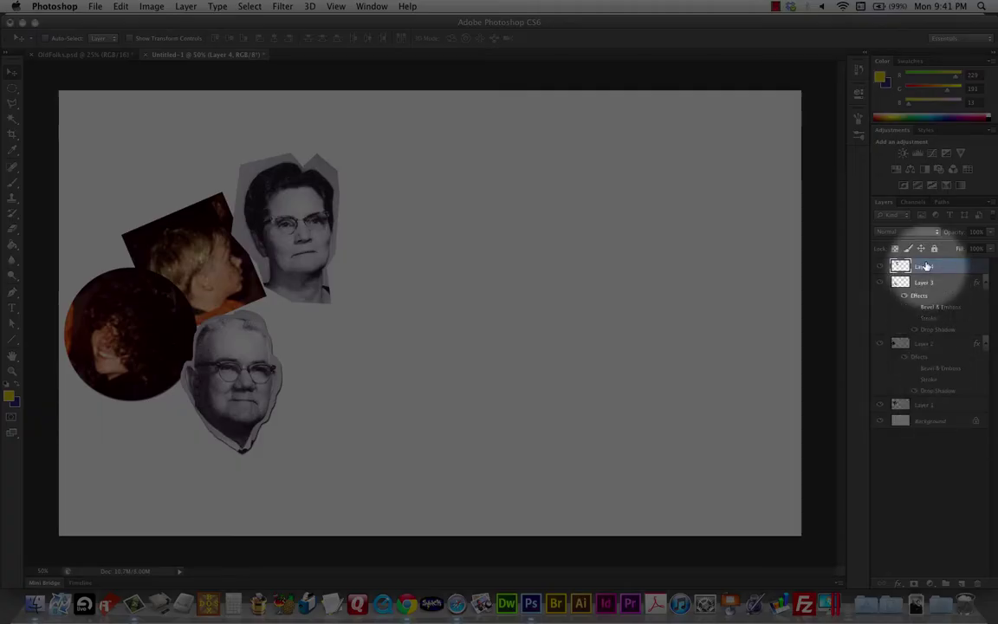
Rename Layer 4 to Grandma and Layer 3 to Grandpa
{"action": "double_click", "coordinate": [927, 266]}
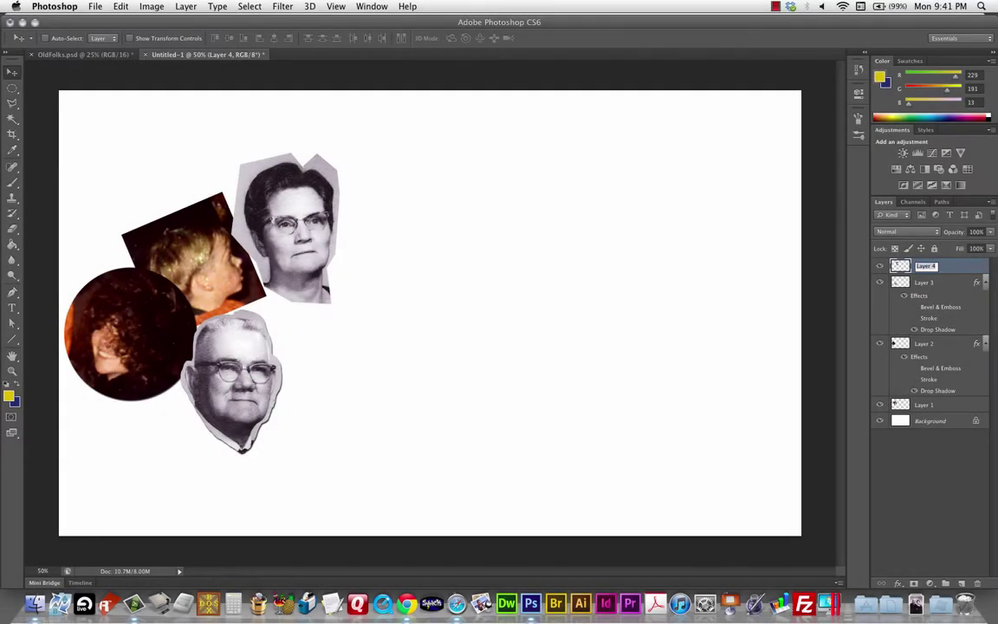
{"action": "type", "text": "Grandma"}
{"action": "key", "text": "Return"}
{"action": "double_click", "coordinate": [927, 282]}
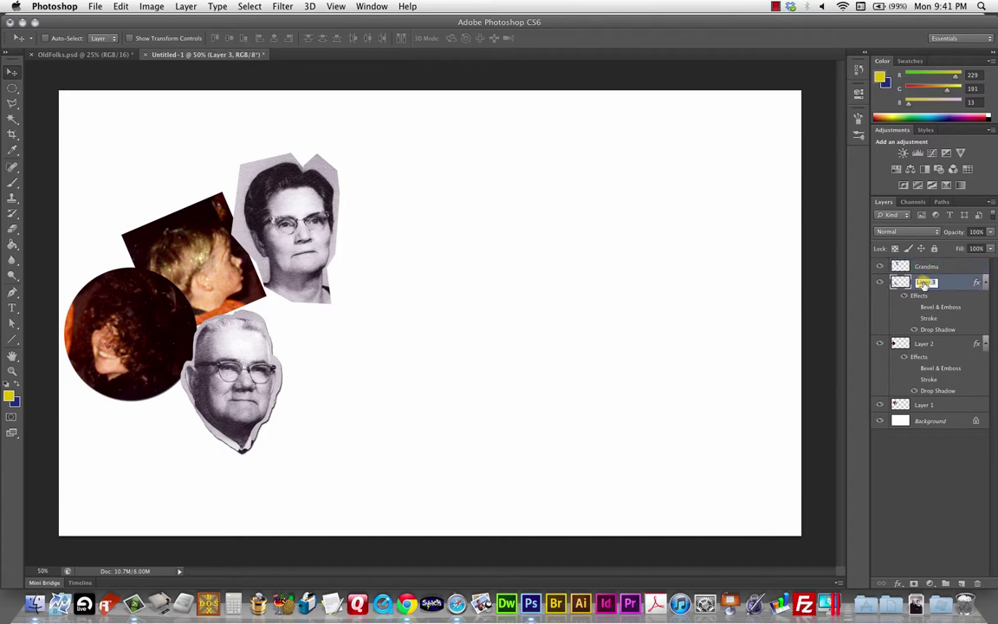
{"action": "type", "text": "Grandpa"}
{"action": "key", "text": "Return"}
{"action": "left_click", "coordinate": [986, 282]}
{"action": "left_click", "coordinate": [986, 284]}
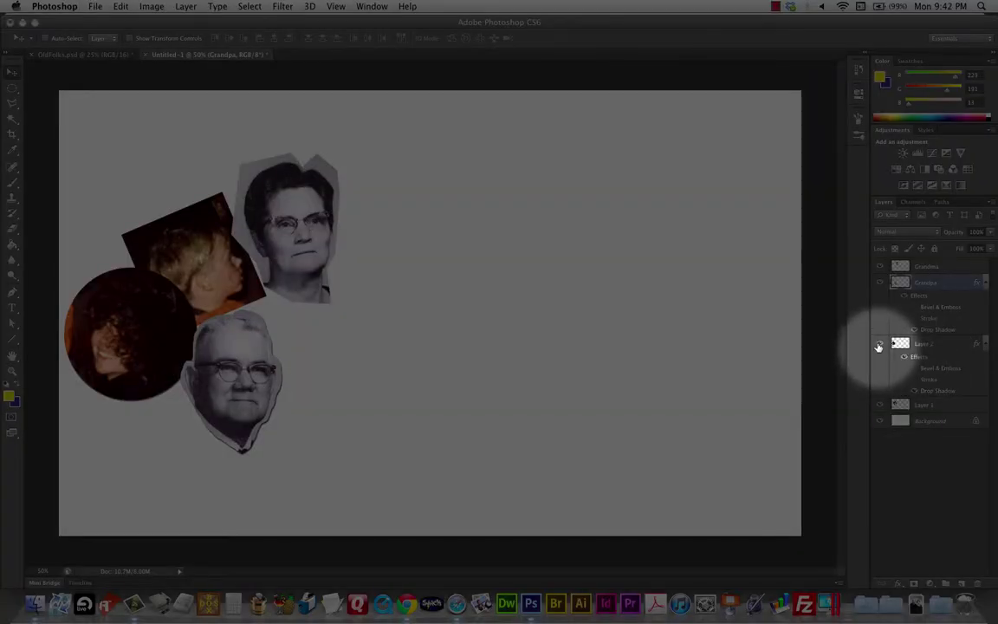
Rename Layer 2 to Mom and Layer 1 to Kid
{"action": "left_click", "coordinate": [879, 344]}
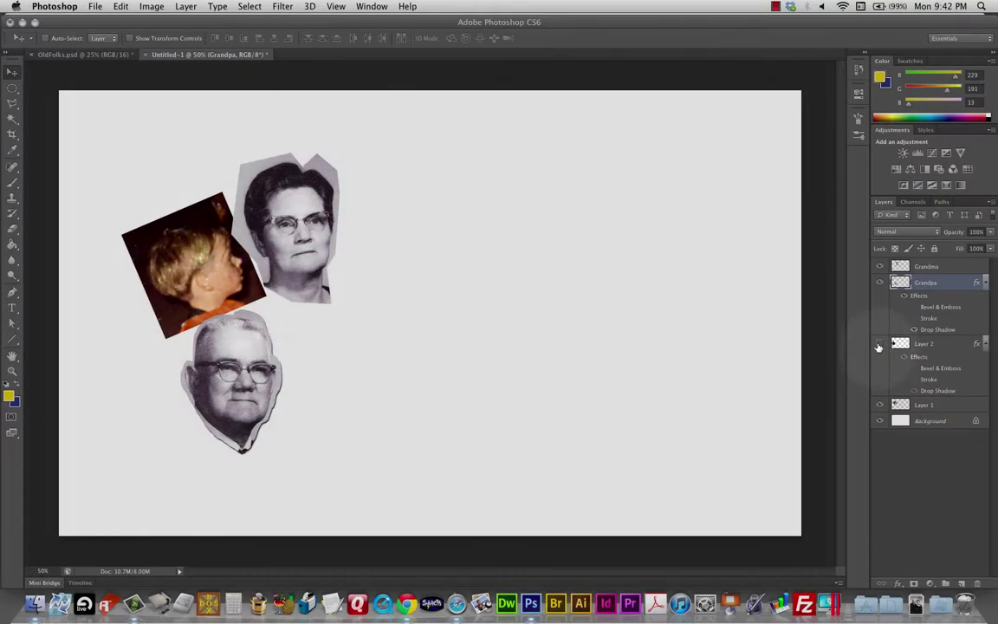
{"action": "left_click", "coordinate": [879, 345]}
{"action": "double_click", "coordinate": [924, 344]}
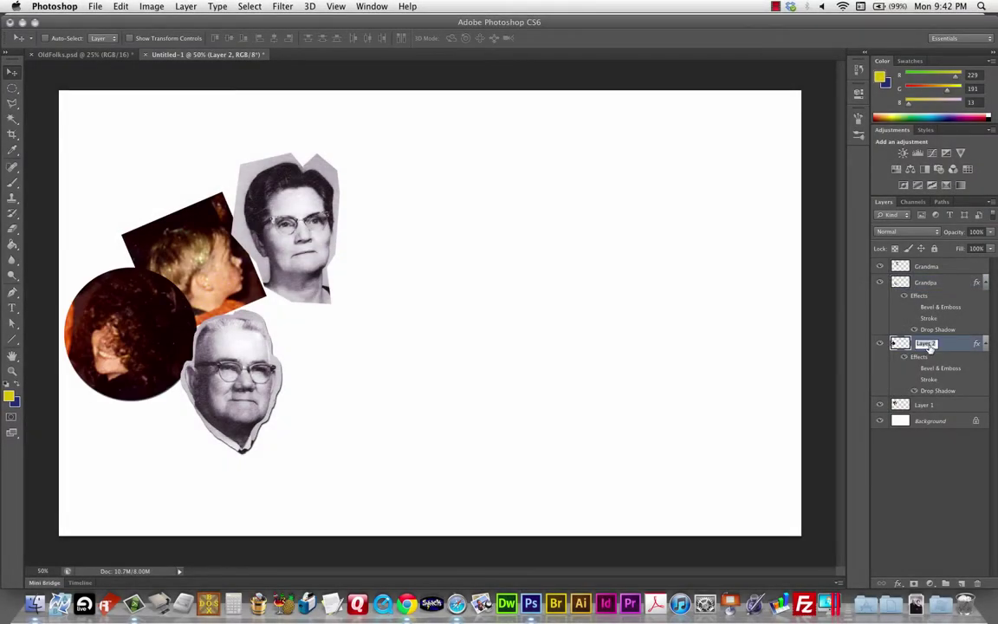
{"action": "type", "text": "Mom"}
{"action": "key", "text": "Return"}
{"action": "left_click", "coordinate": [880, 405]}
{"action": "left_click", "coordinate": [879, 404]}
{"action": "double_click", "coordinate": [923, 405]}
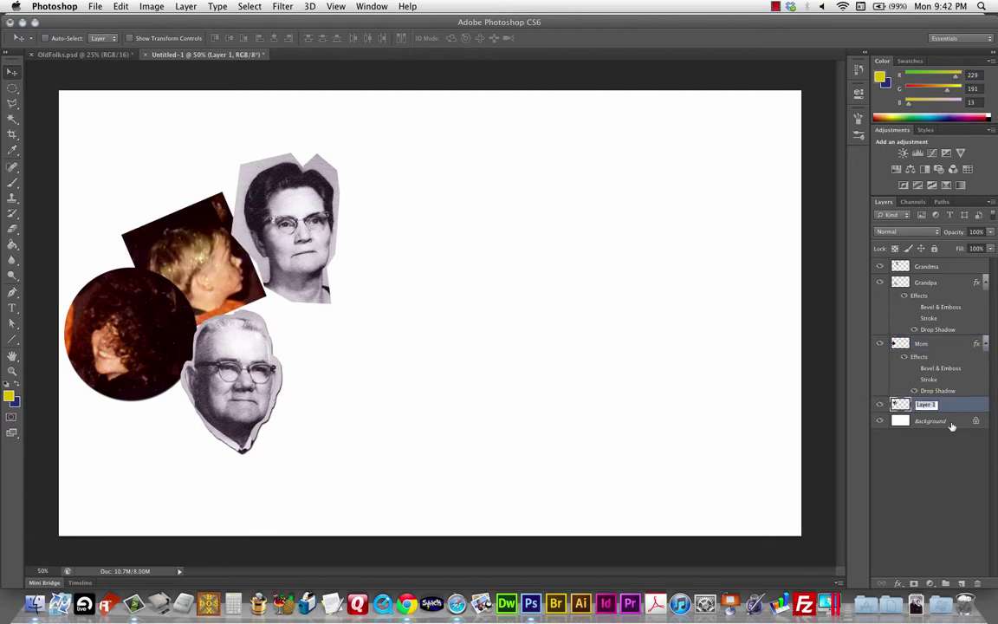
{"action": "type", "text": "Kid"}
{"action": "key", "text": "Return"}
Nudge the boy's photo up slightly and select the Grandma layer
{"action": "left_click_drag", "start_coordinate": [182, 213], "coordinate": [188, 247]}
{"action": "left_click", "coordinate": [948, 266]}
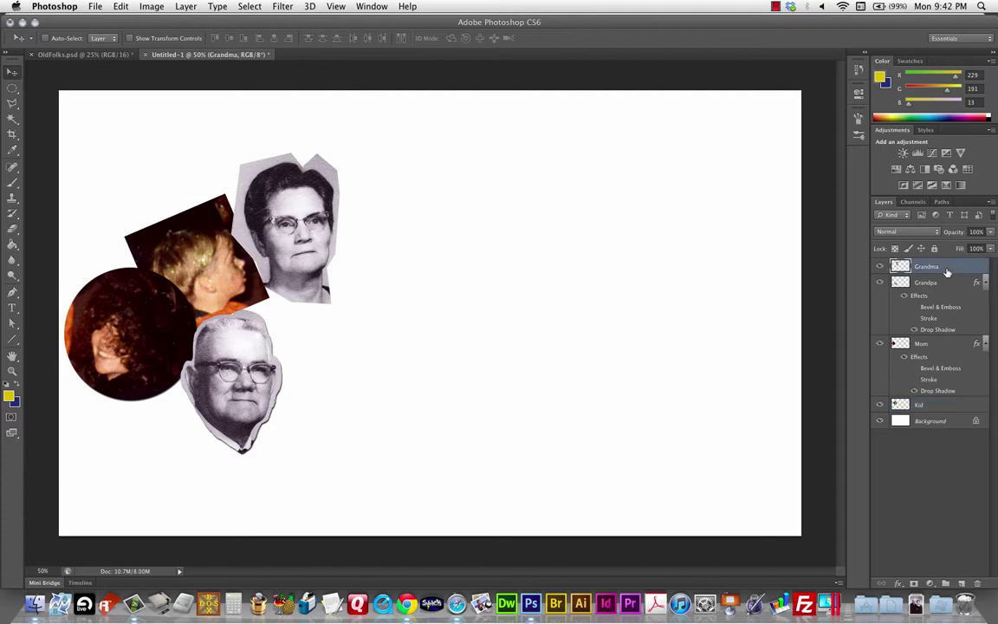
{"action": "left_click", "coordinate": [952, 283]}
{"action": "left_click", "coordinate": [941, 344]}
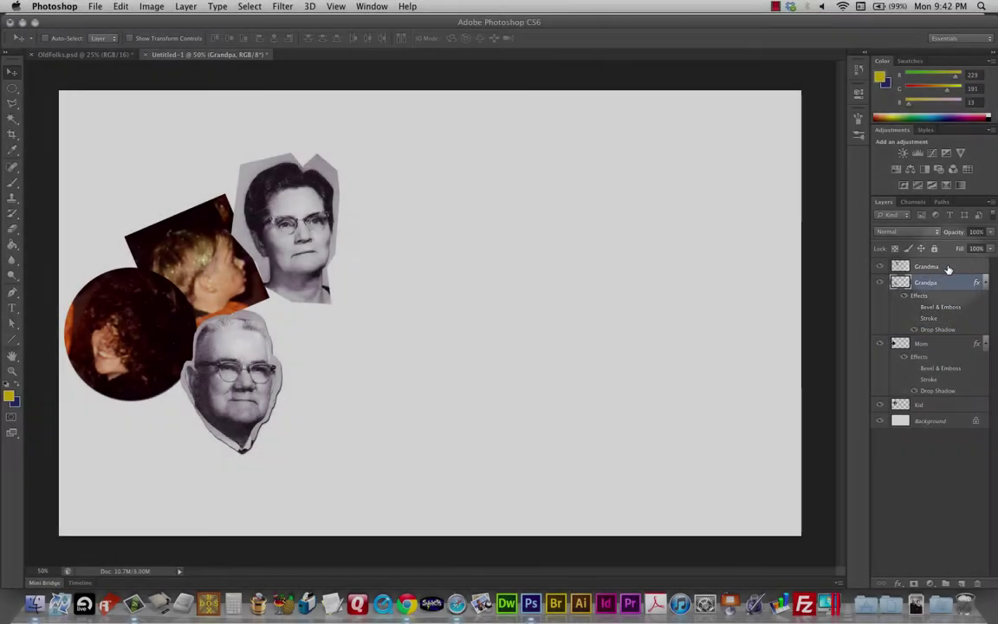
{"action": "left_click", "coordinate": [945, 266]}
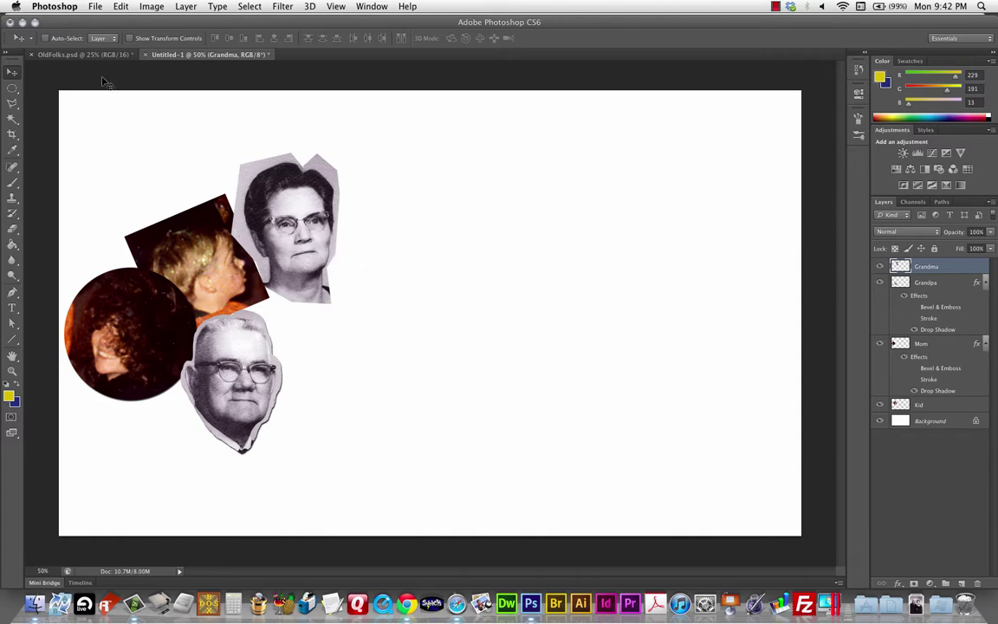
Move Grandma slightly right, Kid up and left, and Grandpa up and right
{"action": "left_click_drag", "start_coordinate": [254, 200], "coordinate": [275, 200]}
{"action": "left_click", "coordinate": [208, 274]}
{"action": "left_click_drag", "start_coordinate": [208, 274], "coordinate": [199, 233]}
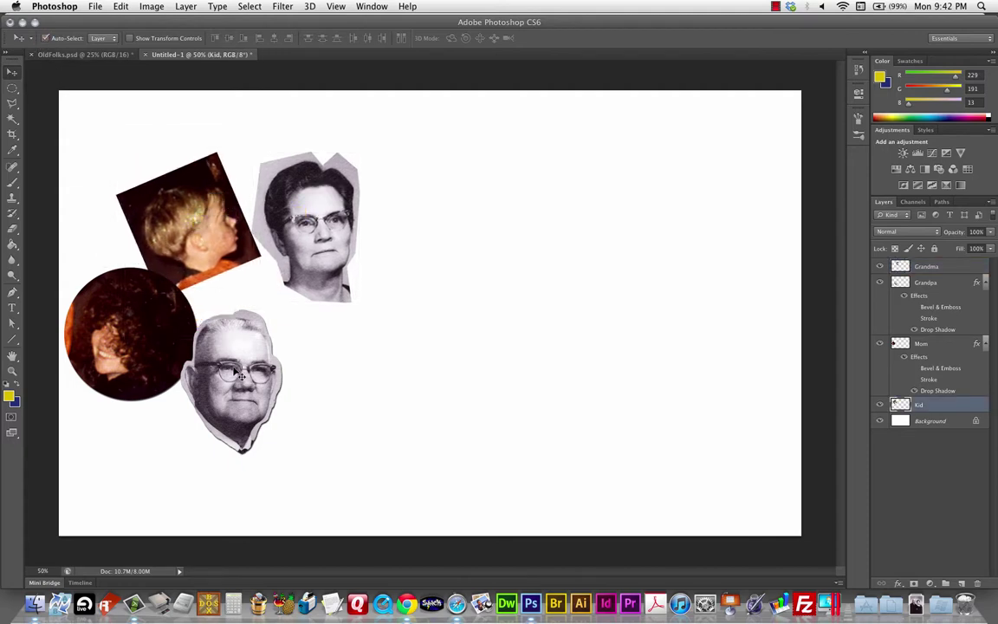
{"action": "left_click", "coordinate": [232, 376]}
{"action": "left_click_drag", "start_coordinate": [232, 376], "coordinate": [253, 345]}
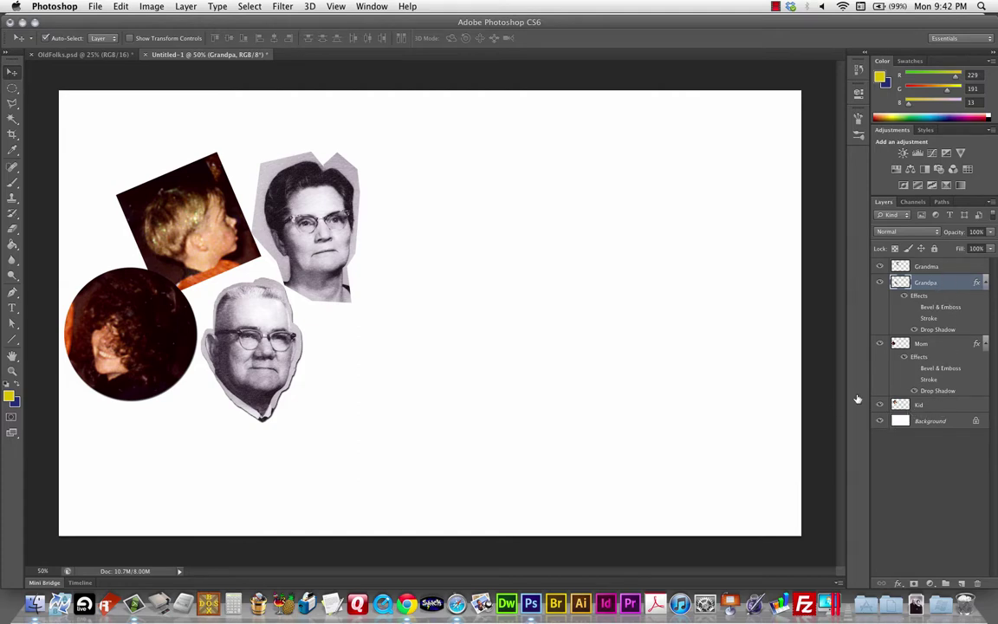
Select Kid through Grandma, group them with Cmd+G, and name the group Family
{"action": "left_click", "coordinate": [949, 405]}
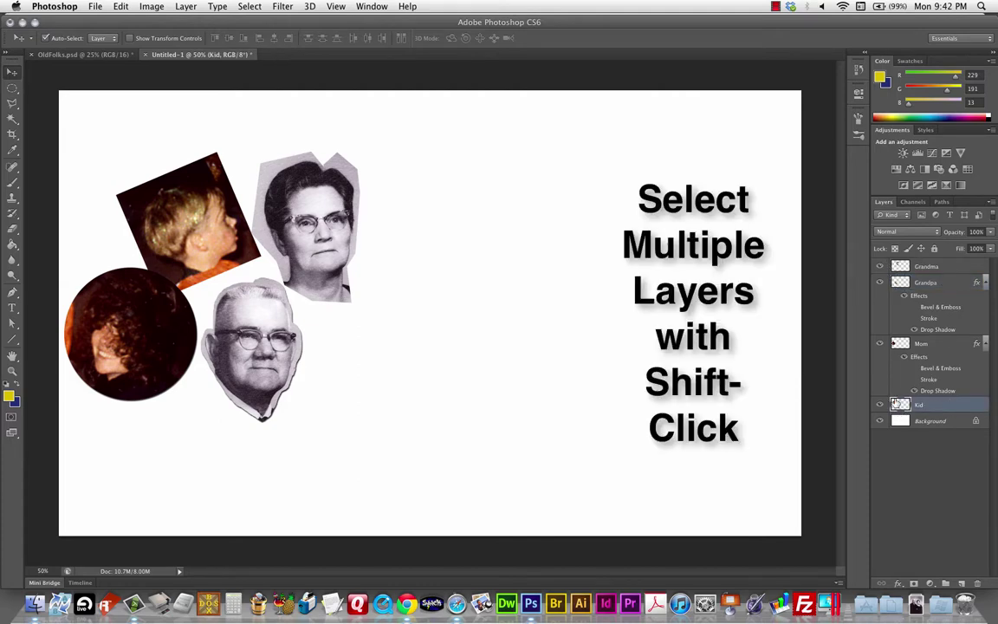
{"action": "left_click", "coordinate": [945, 269], "text": "shift"}
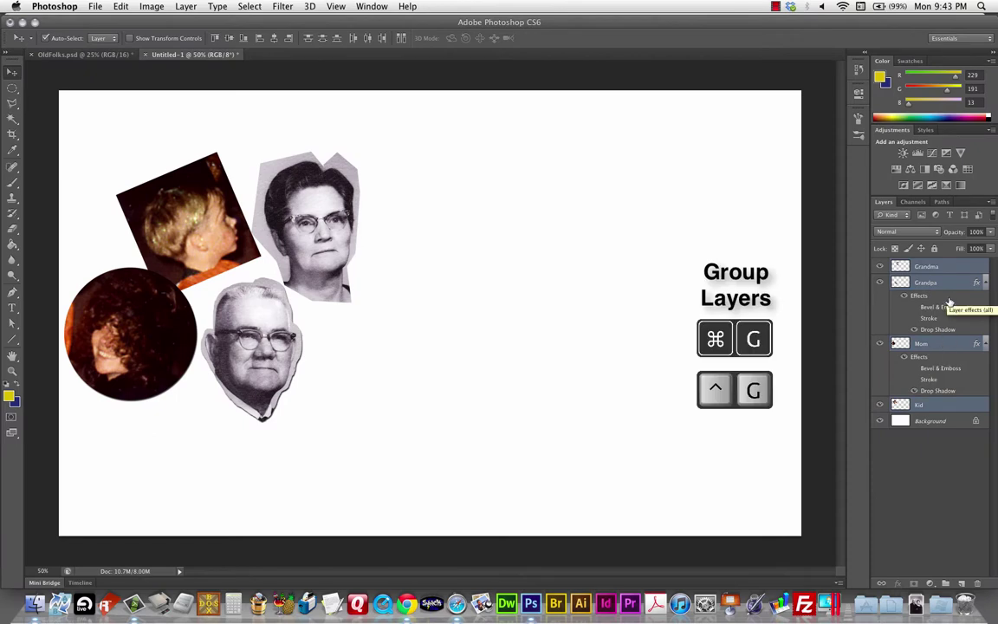
{"action": "key", "text": "super+g"}
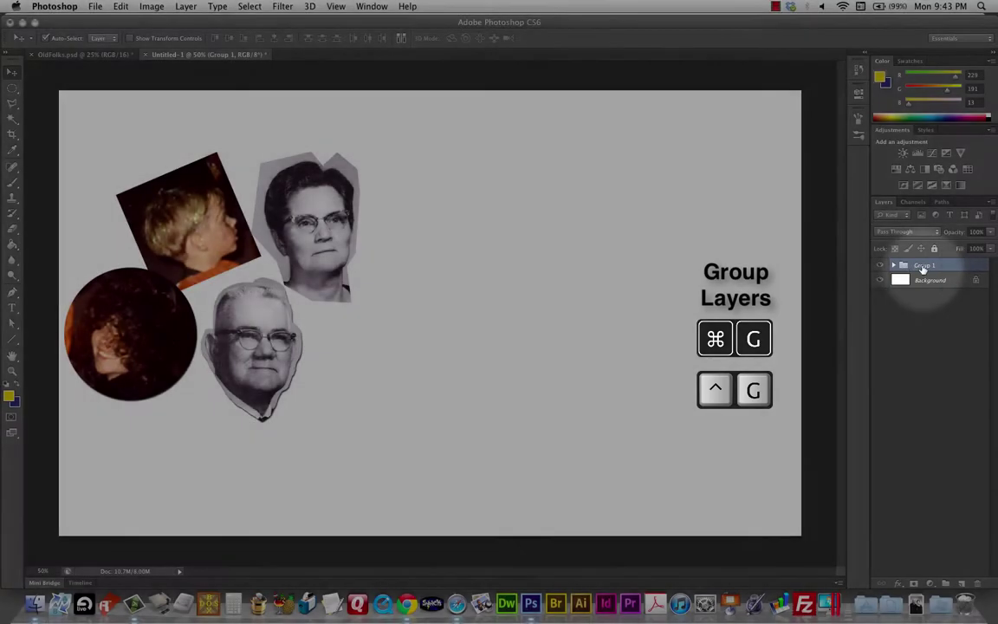
{"action": "double_click", "coordinate": [934, 266]}
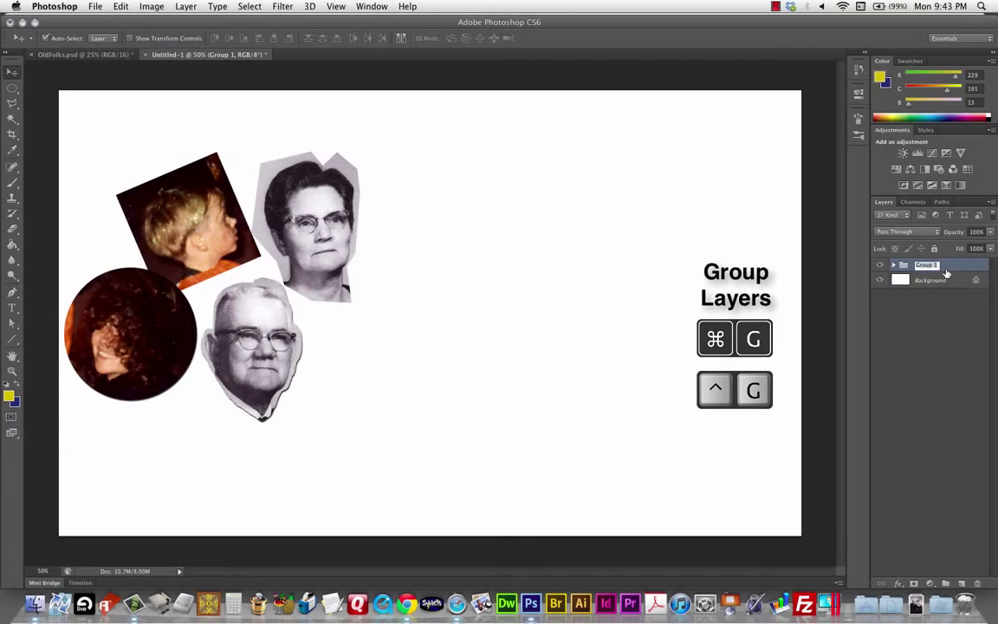
{"action": "type", "text": "Family"}
{"action": "key", "text": "Return"}
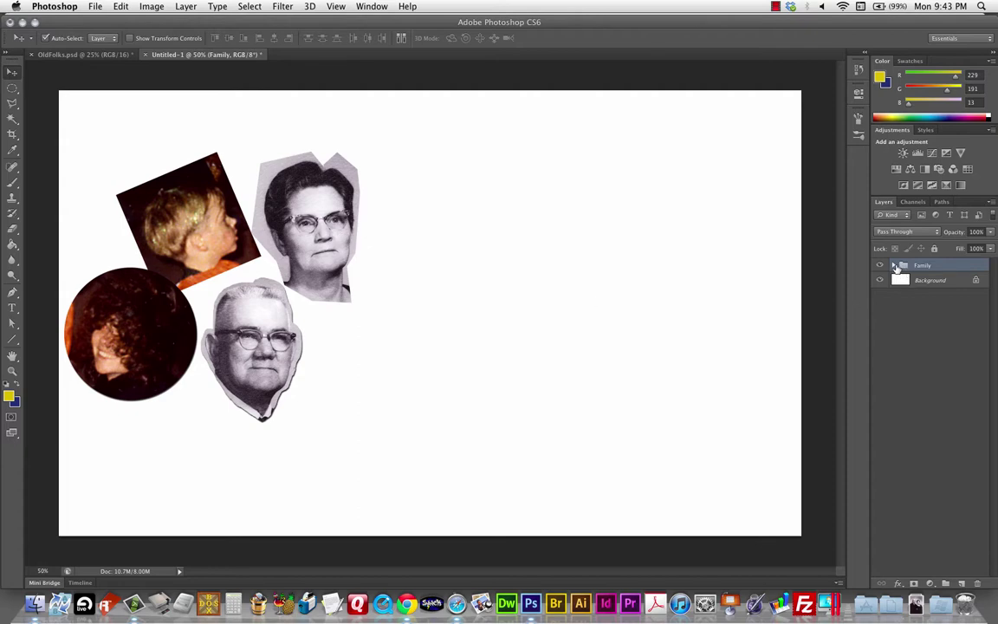
Drag the whole Family group lower on the canvas, then expand and collapse it
{"action": "mouse_move", "coordinate": [304, 224]}
{"action": "left_mouse_down"}
{"action": "mouse_move", "coordinate": [475, 227]}
{"action": "mouse_move", "coordinate": [309, 224]}
{"action": "left_mouse_up"}
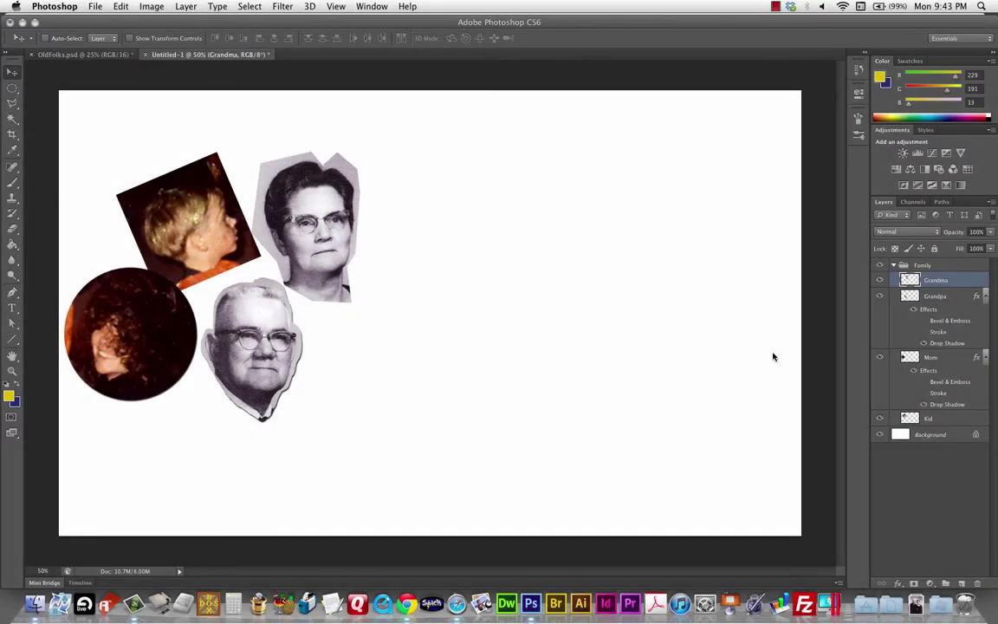
{"action": "left_click", "coordinate": [894, 265]}
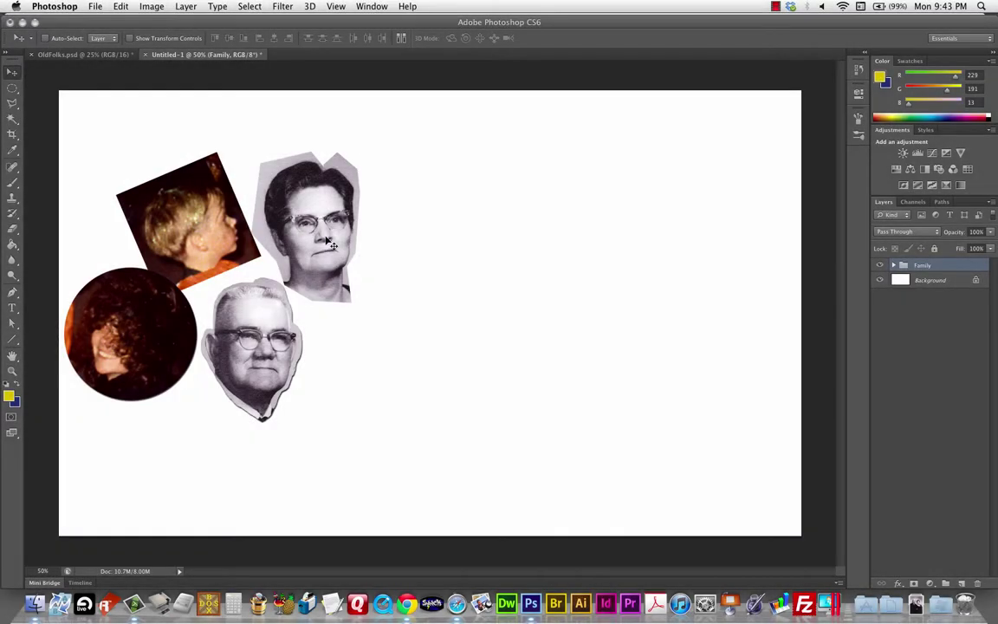
{"action": "left_click_drag", "start_coordinate": [276, 212], "coordinate": [299, 252]}
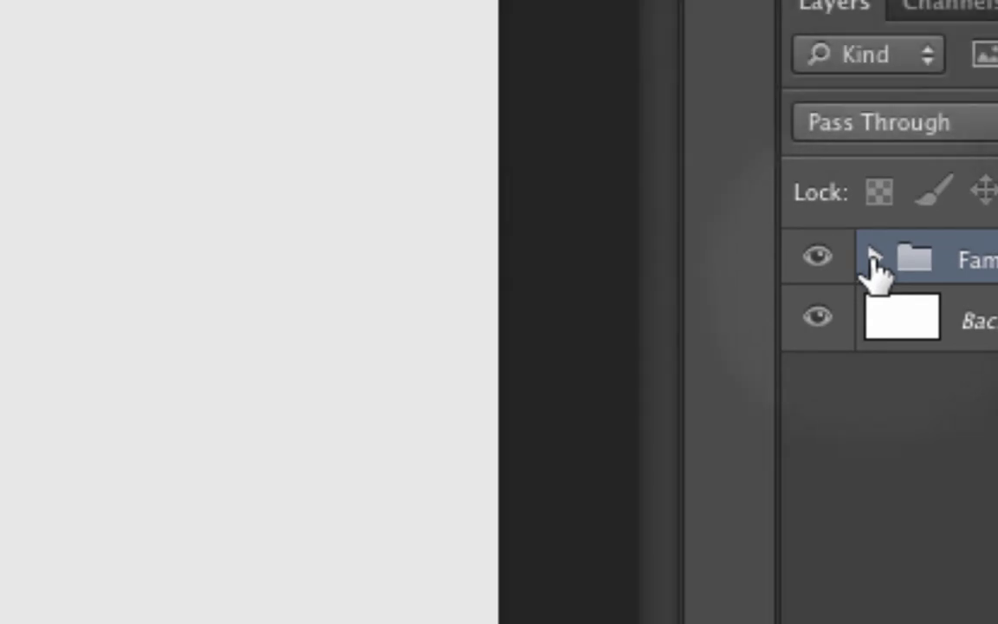
{"action": "left_click", "coordinate": [874, 258]}
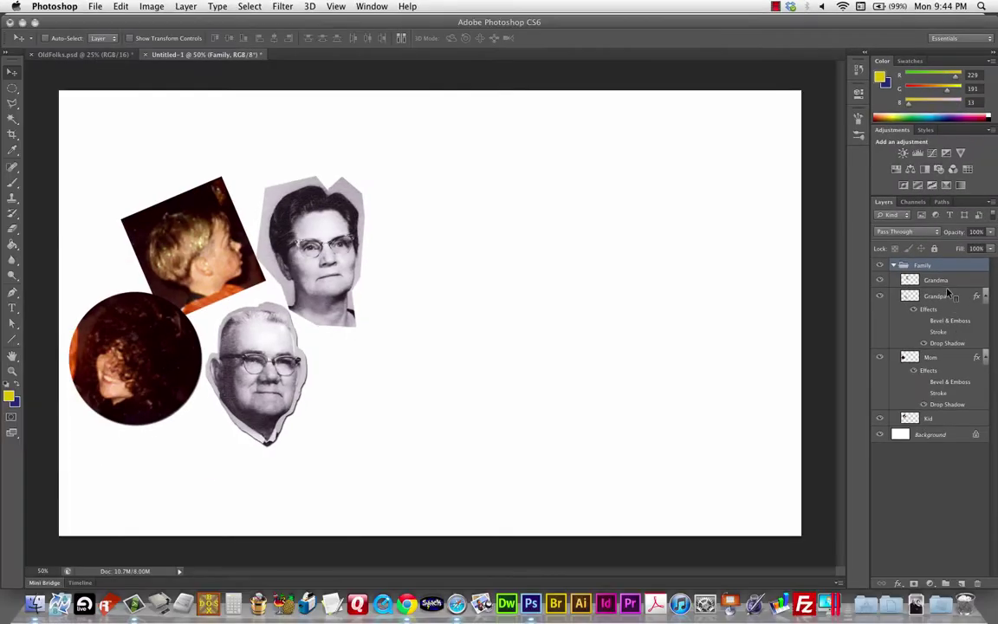
{"action": "left_click", "coordinate": [894, 266]}
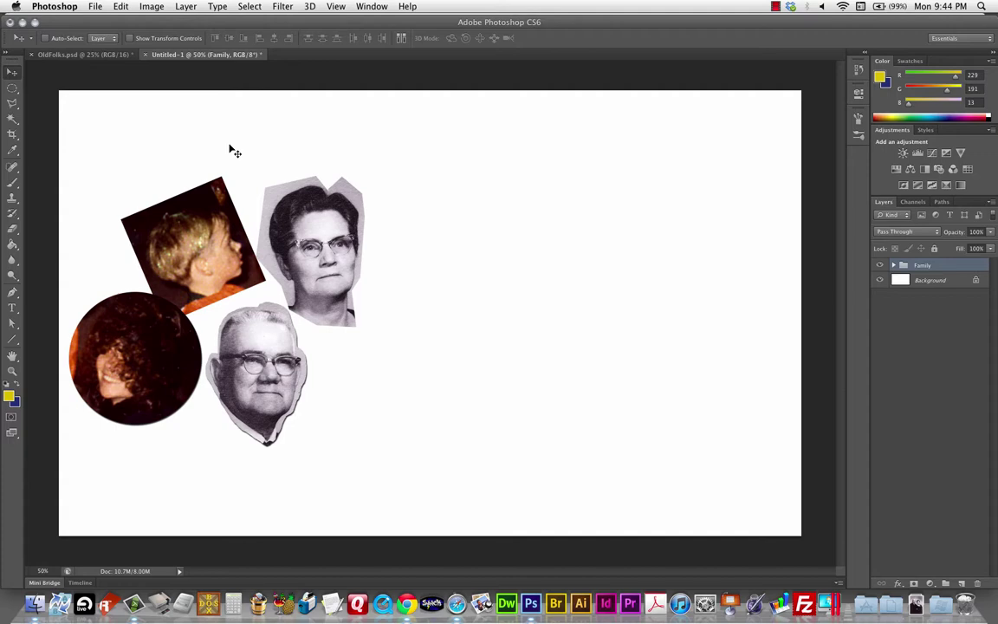
Close Untitled-1 and OldFolks.psd, discarding unsaved changes to both
{"action": "left_click", "coordinate": [144, 55]}
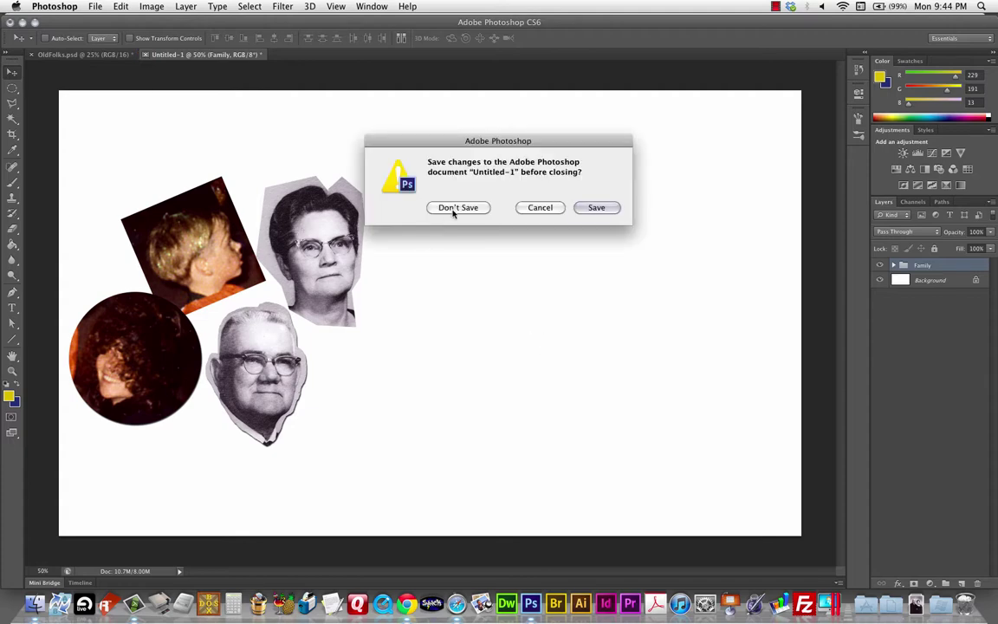
{"action": "left_click", "coordinate": [457, 206]}
{"action": "left_click", "coordinate": [32, 55]}
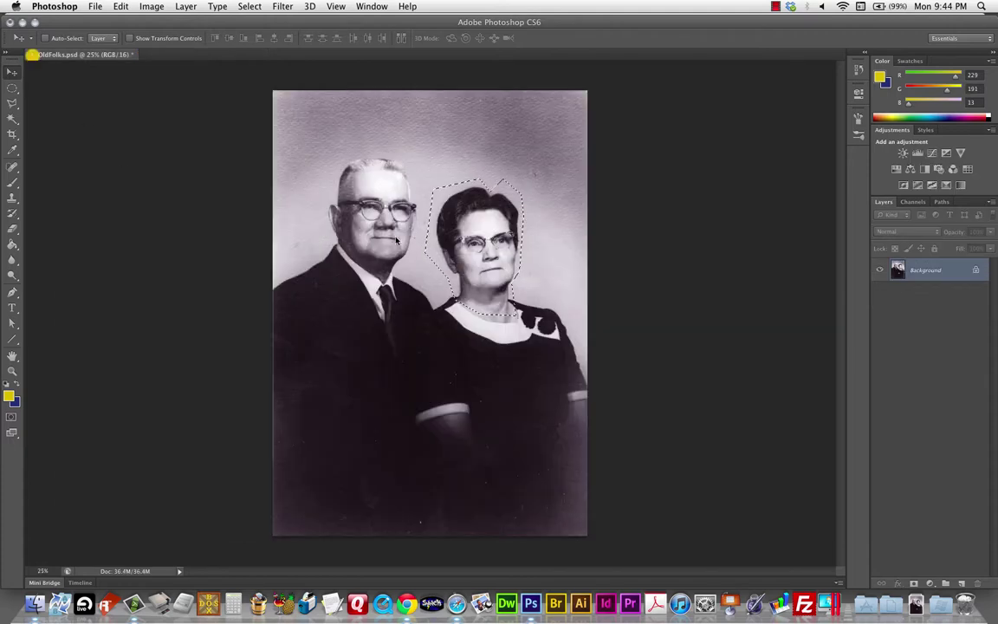
{"action": "left_click", "coordinate": [459, 208]}
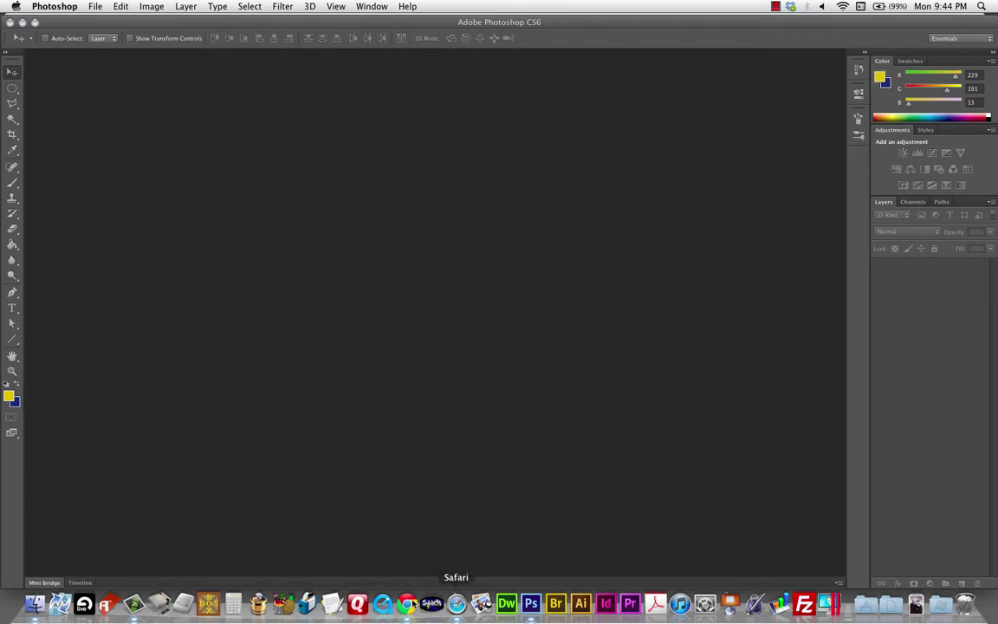
In Safari, dismiss Downloads, open the BlendingModes course item and download BlendingModes.psd
{"action": "left_click", "coordinate": [465, 608]}
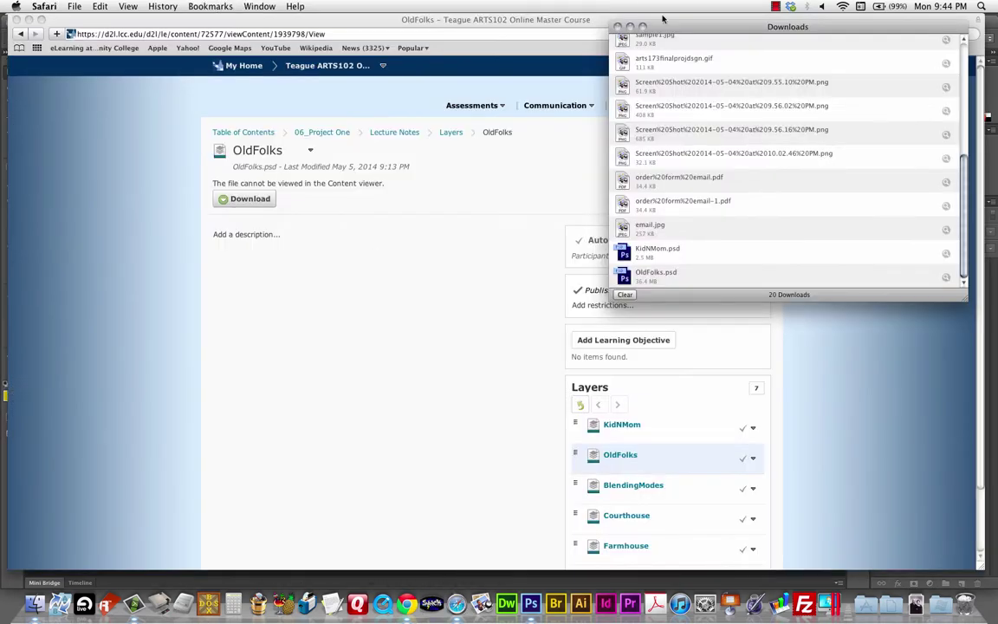
{"action": "left_click", "coordinate": [621, 28]}
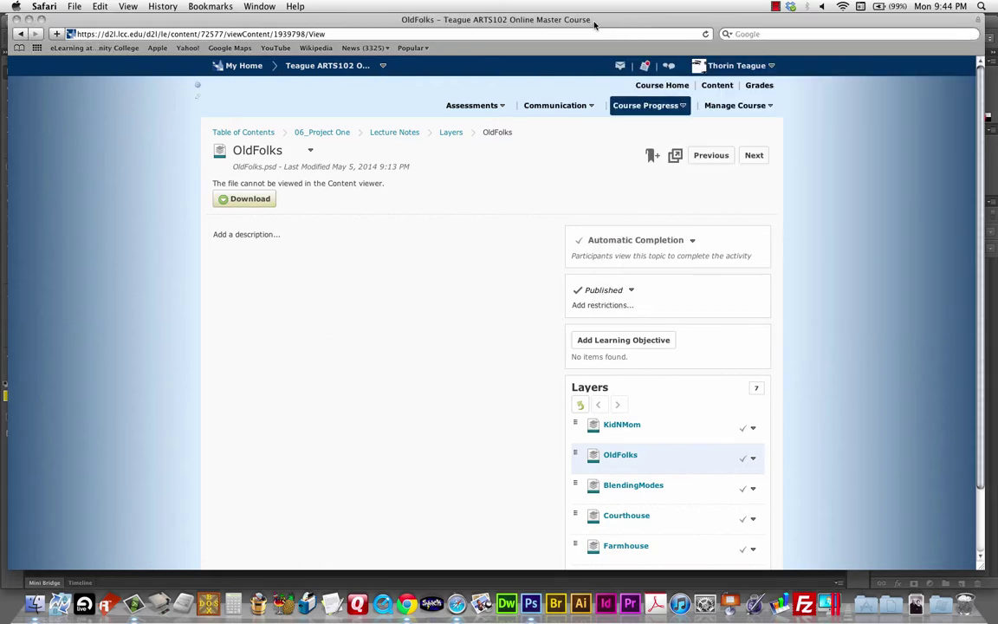
{"action": "scroll", "coordinate": [733, 299], "scroll_direction": "down", "scroll_amount": 2}
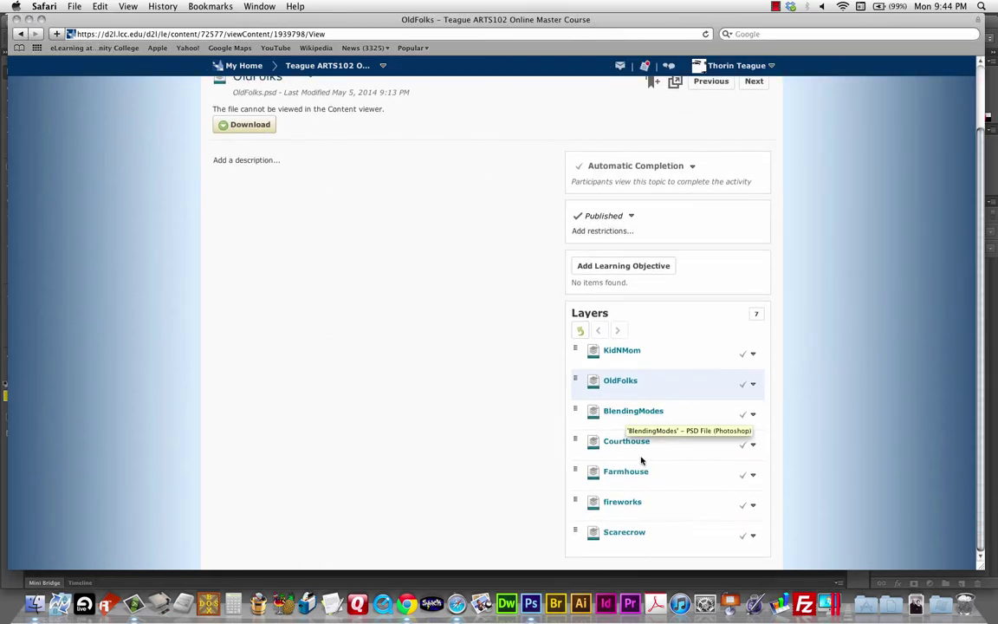
{"action": "left_click", "coordinate": [638, 412]}
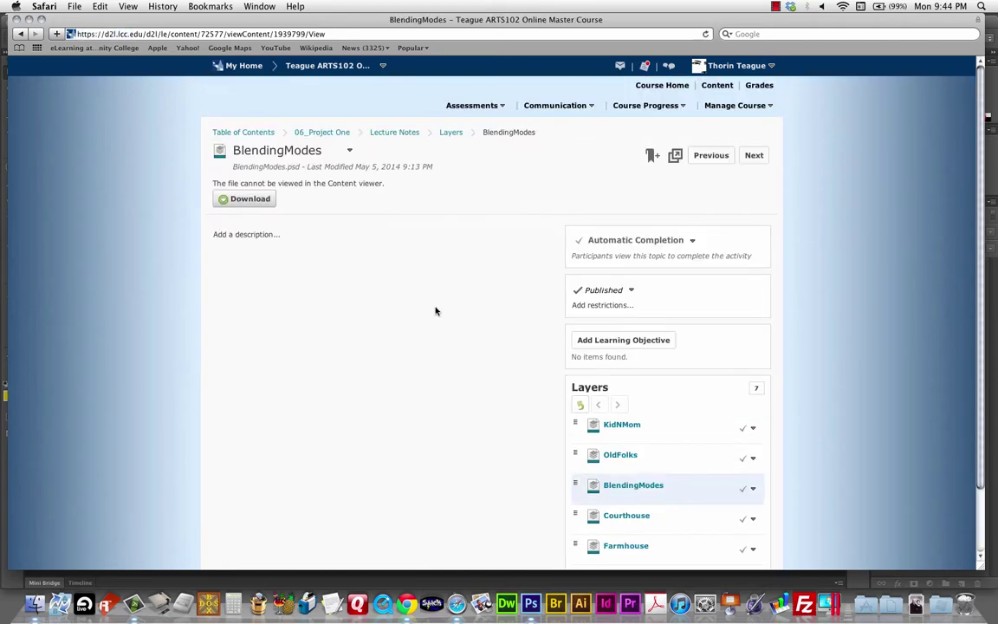
{"action": "left_click", "coordinate": [234, 201]}
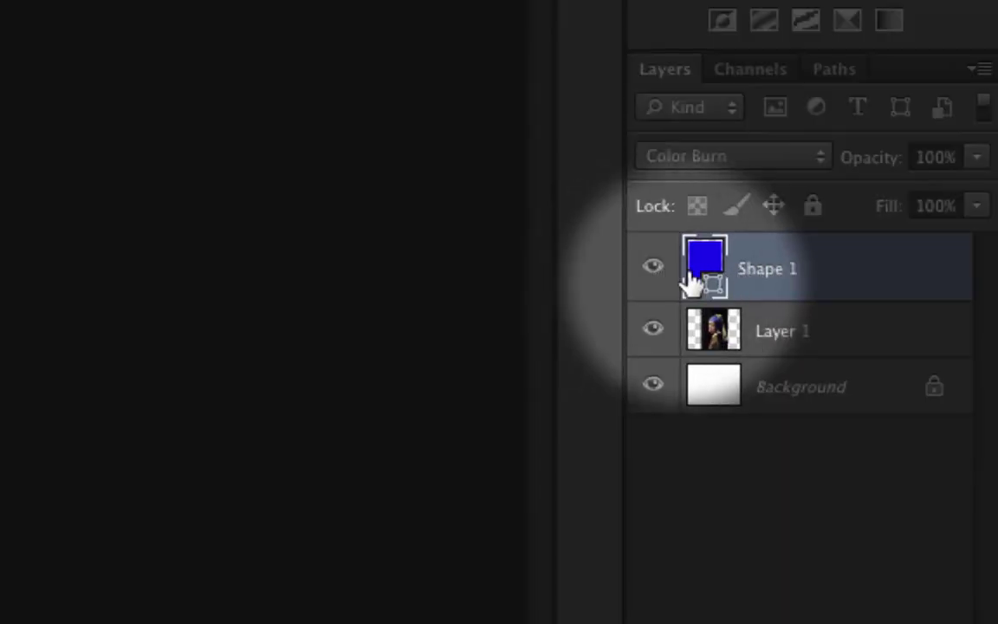
Toggle Shape 1's visibility, shift the blue rectangle down-right, and set it to Normal blending
{"action": "left_click", "coordinate": [652, 267]}
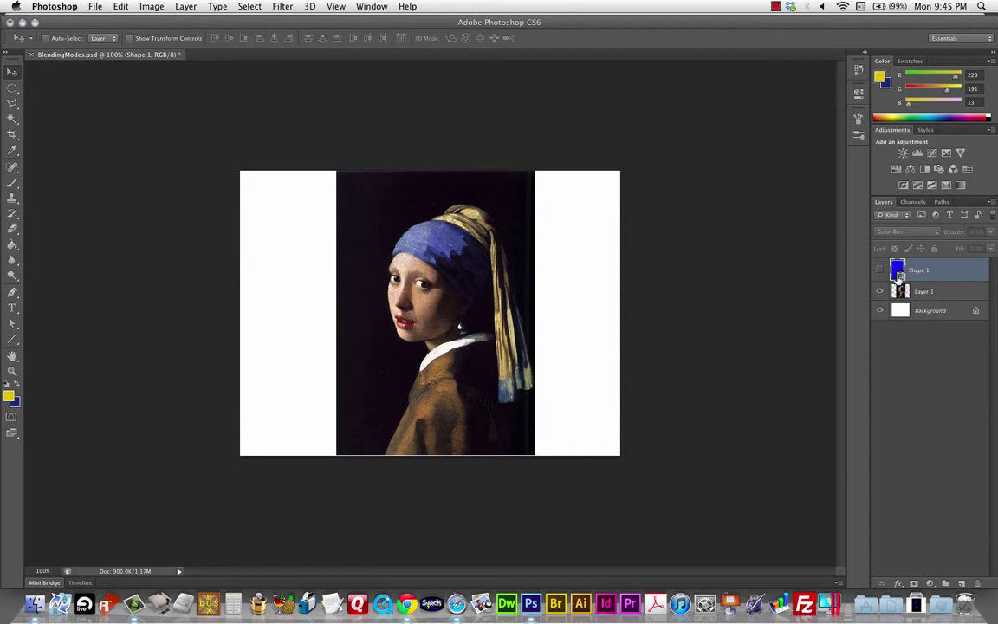
{"action": "left_click", "coordinate": [881, 271]}
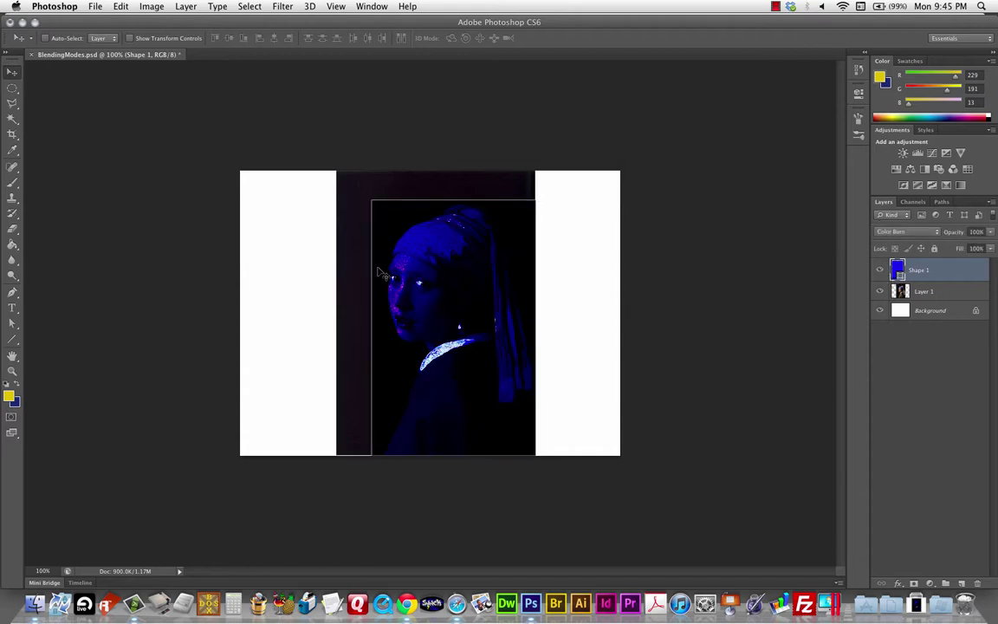
{"action": "left_click_drag", "start_coordinate": [396, 246], "coordinate": [429, 276]}
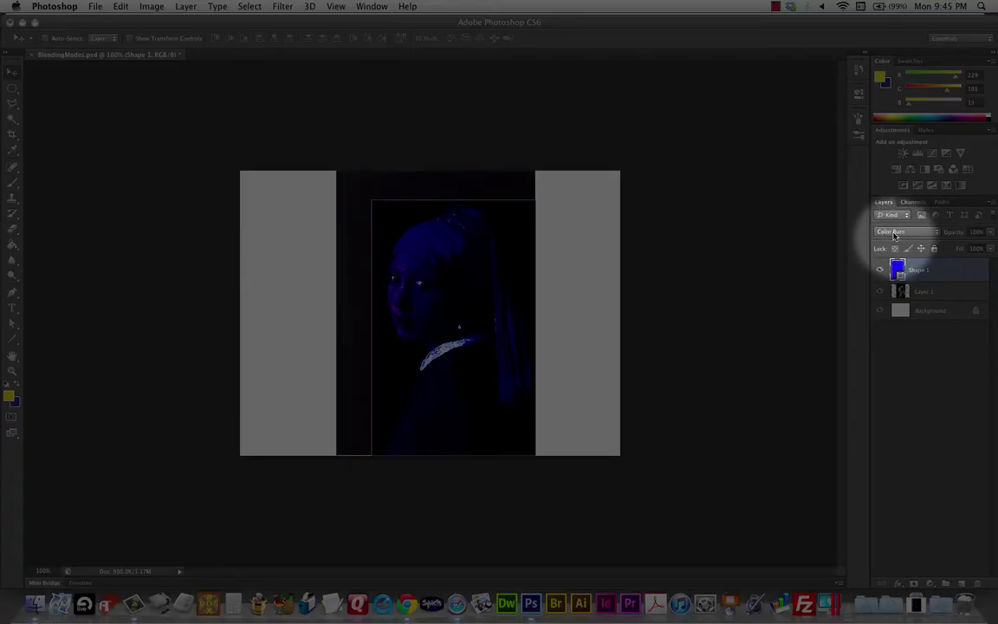
{"action": "left_click", "coordinate": [895, 232]}
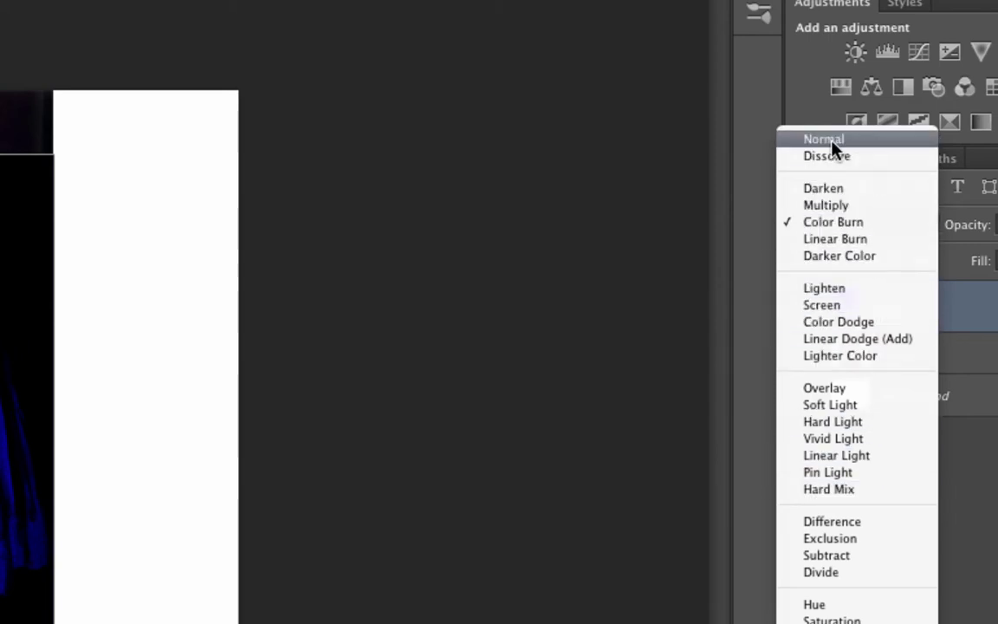
{"action": "left_click", "coordinate": [828, 141]}
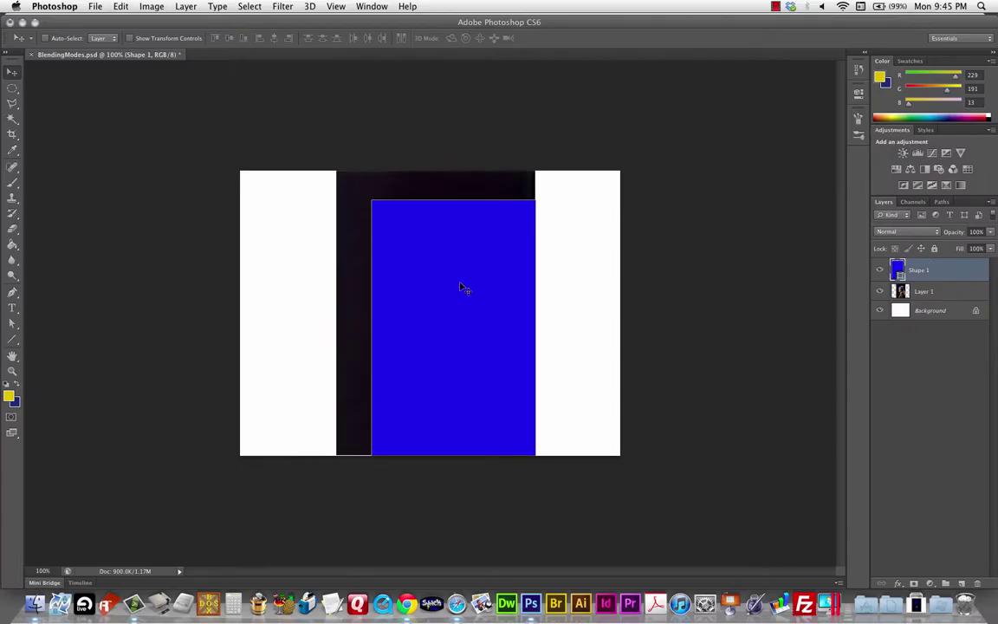
Position the blue rectangle over the portrait and fade Shape 1's opacity to 0%
{"action": "mouse_move", "coordinate": [461, 287]}
{"action": "left_mouse_down"}
{"action": "mouse_move", "coordinate": [450, 259]}
{"action": "mouse_move", "coordinate": [433, 267]}
{"action": "mouse_move", "coordinate": [465, 270]}
{"action": "mouse_move", "coordinate": [435, 285]}
{"action": "mouse_move", "coordinate": [464, 284]}
{"action": "mouse_move", "coordinate": [451, 247]}
{"action": "mouse_move", "coordinate": [423, 253]}
{"action": "mouse_move", "coordinate": [475, 280]}
{"action": "mouse_move", "coordinate": [428, 257]}
{"action": "mouse_move", "coordinate": [465, 256]}
{"action": "mouse_move", "coordinate": [445, 254]}
{"action": "mouse_move", "coordinate": [444, 274]}
{"action": "mouse_move", "coordinate": [443, 252]}
{"action": "mouse_move", "coordinate": [474, 252]}
{"action": "mouse_move", "coordinate": [439, 278]}
{"action": "mouse_move", "coordinate": [430, 262]}
{"action": "mouse_move", "coordinate": [456, 284]}
{"action": "left_mouse_up"}
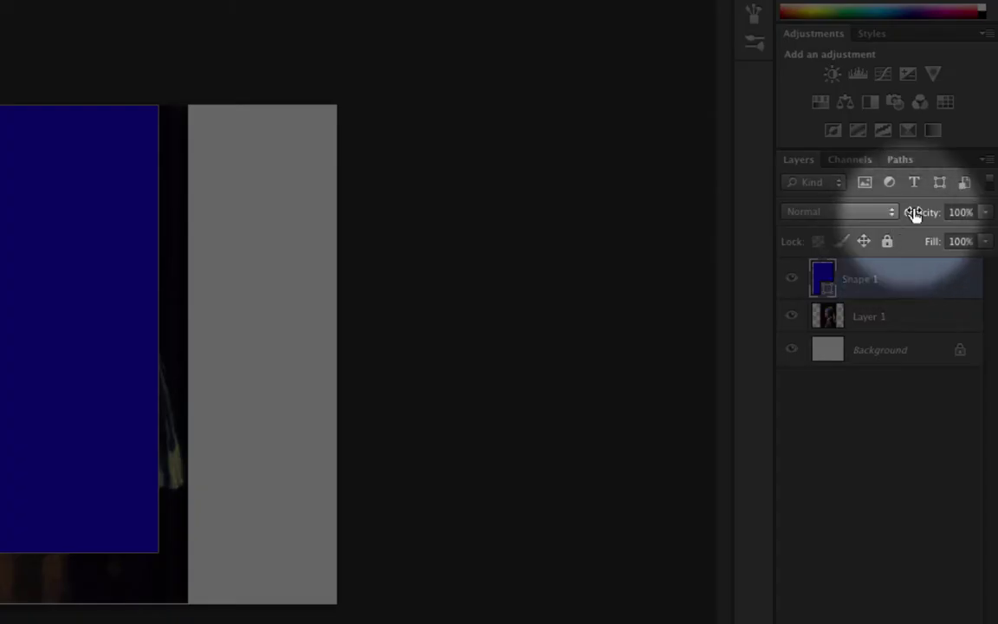
{"action": "left_click", "coordinate": [986, 213]}
{"action": "left_click_drag", "start_coordinate": [986, 232], "coordinate": [933, 230]}
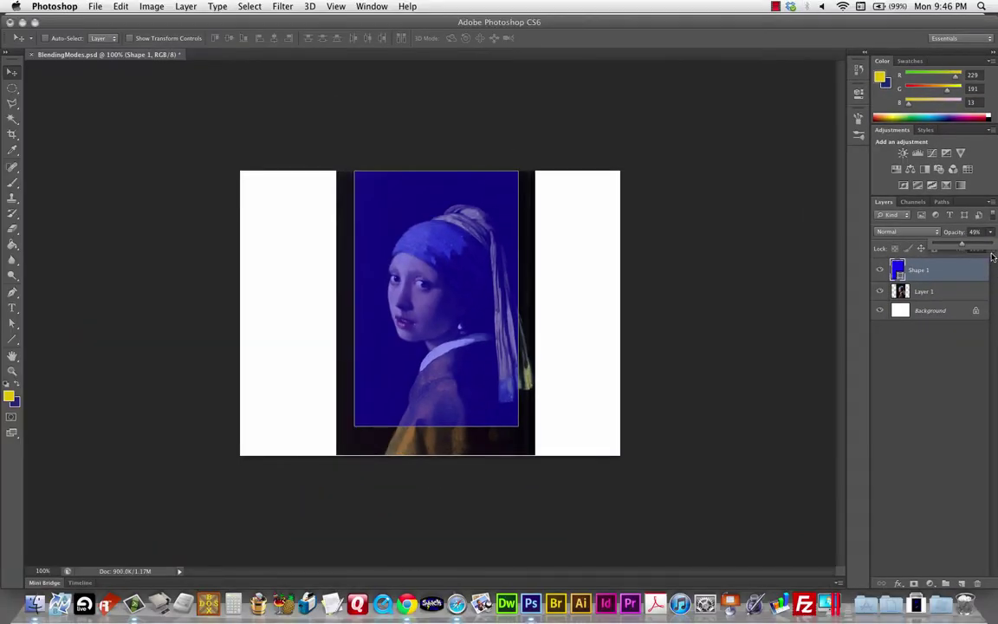
{"action": "left_click_drag", "start_coordinate": [962, 248], "coordinate": [942, 267]}
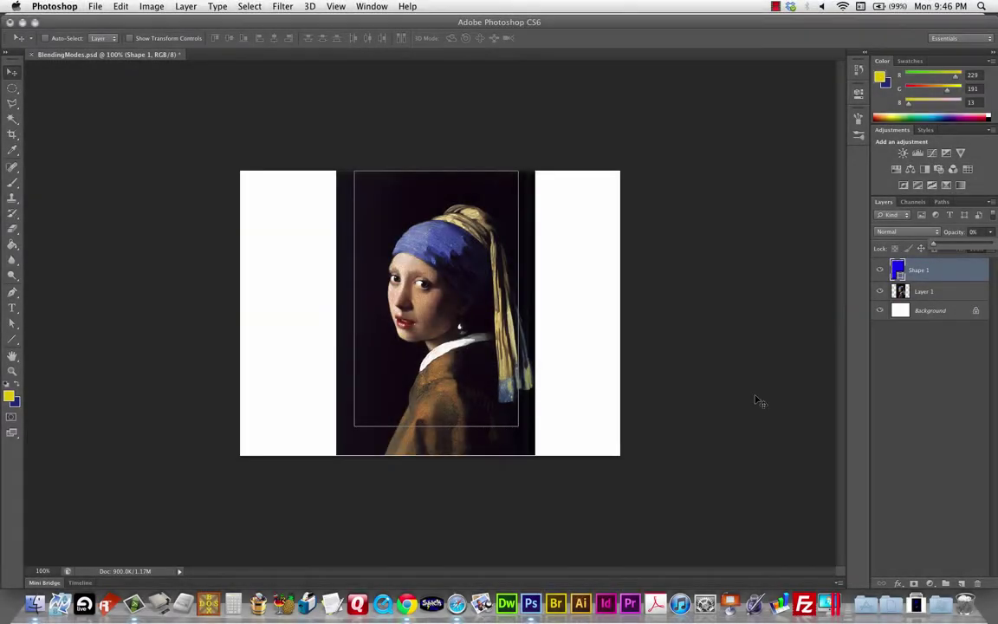
{"action": "left_click", "coordinate": [957, 311]}
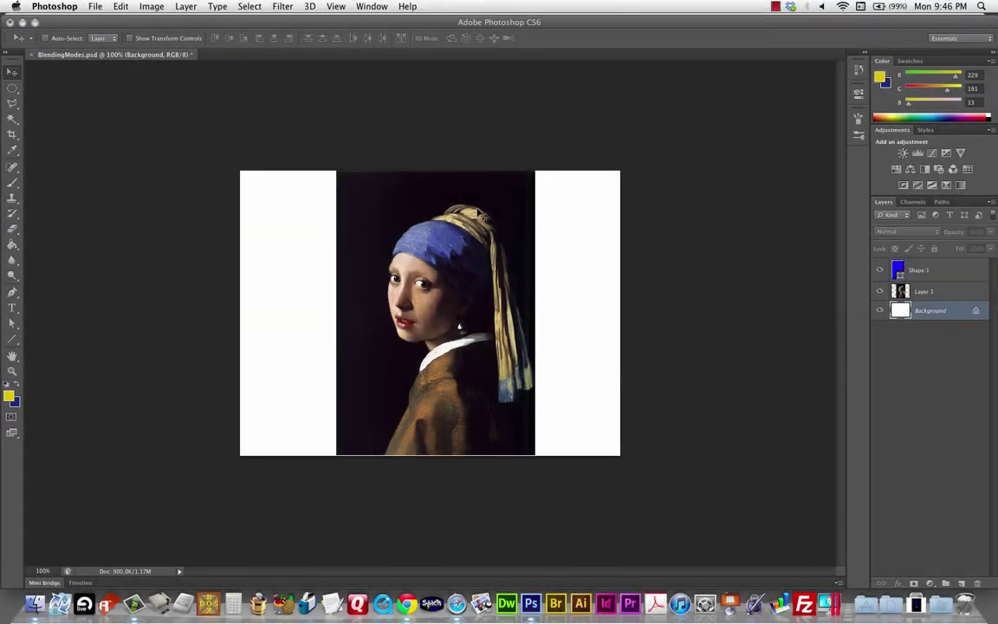
Reselect Shape 1, raise its opacity back to 100%, and show the blend-mode list
{"action": "left_click", "coordinate": [938, 270]}
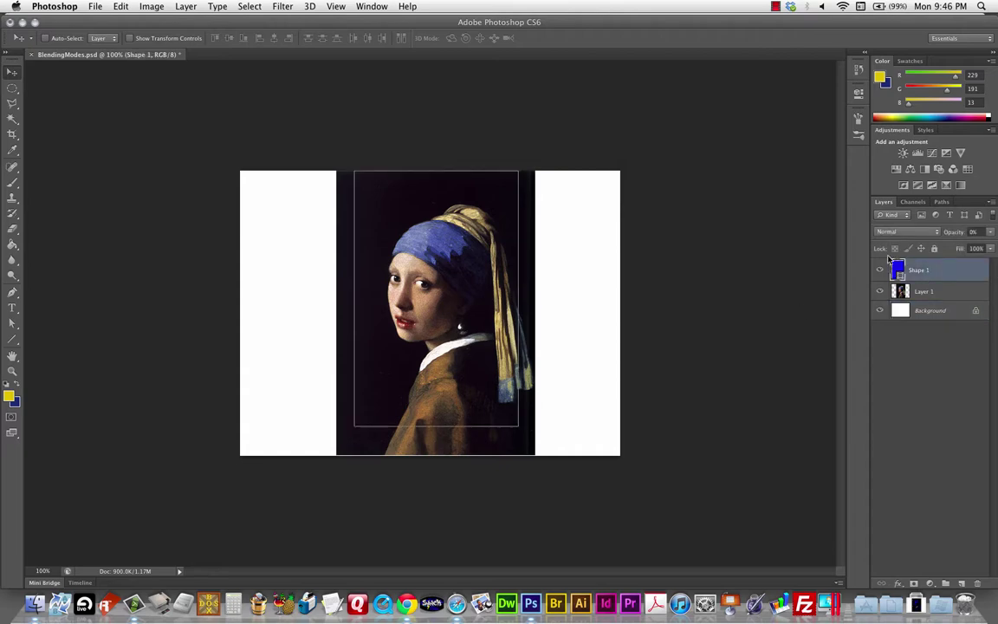
{"action": "left_click", "coordinate": [991, 233]}
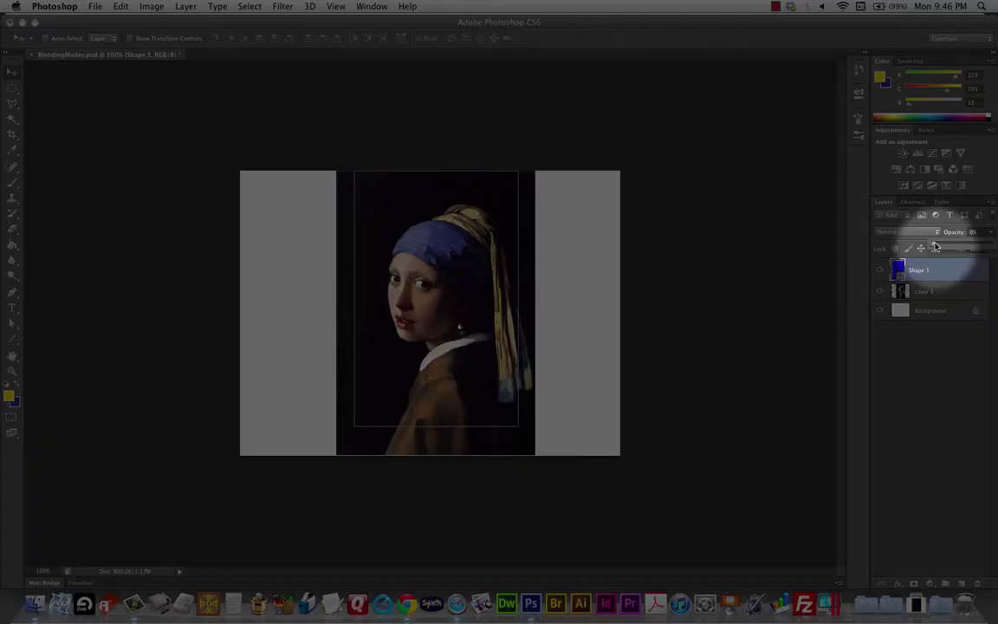
{"action": "left_click_drag", "start_coordinate": [938, 249], "coordinate": [994, 232]}
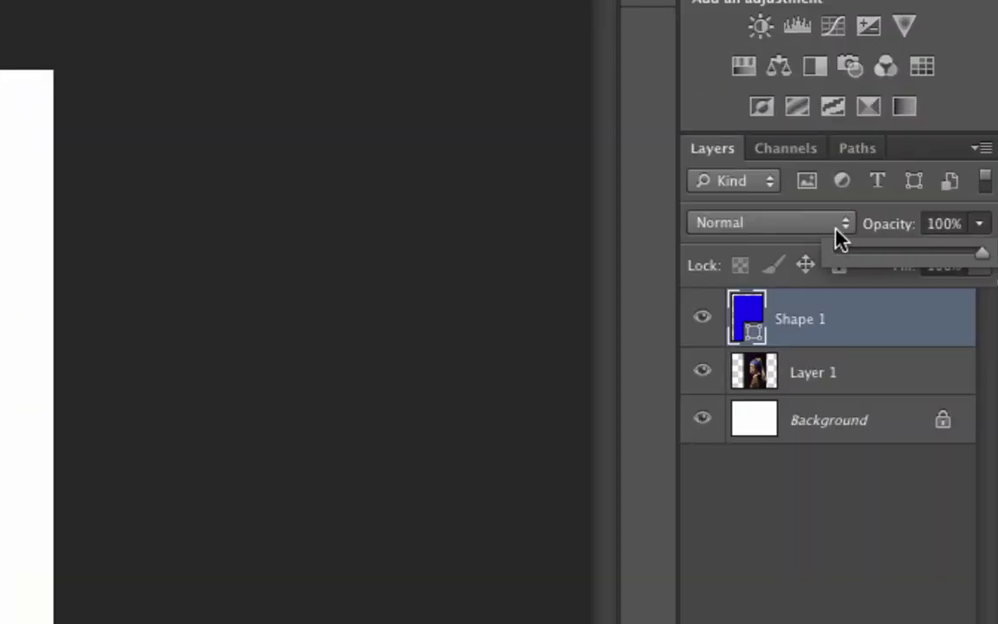
{"action": "left_click", "coordinate": [934, 234]}
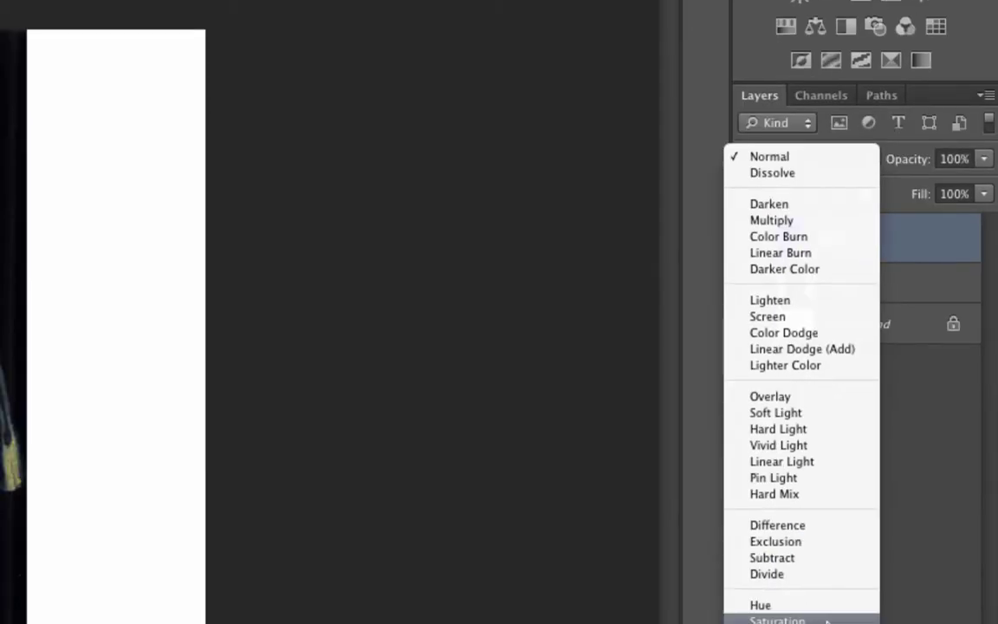
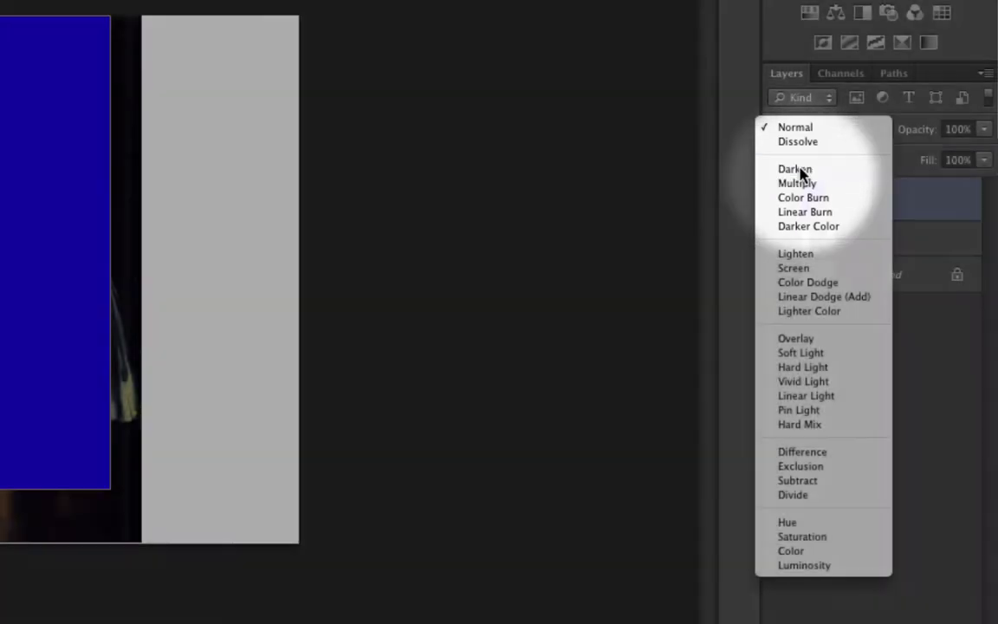
Blend the blue rectangle in Darken, move it down over the portrait, and preview Multiply, Color Burn, Linear Burn
{"action": "left_click", "coordinate": [791, 170]}
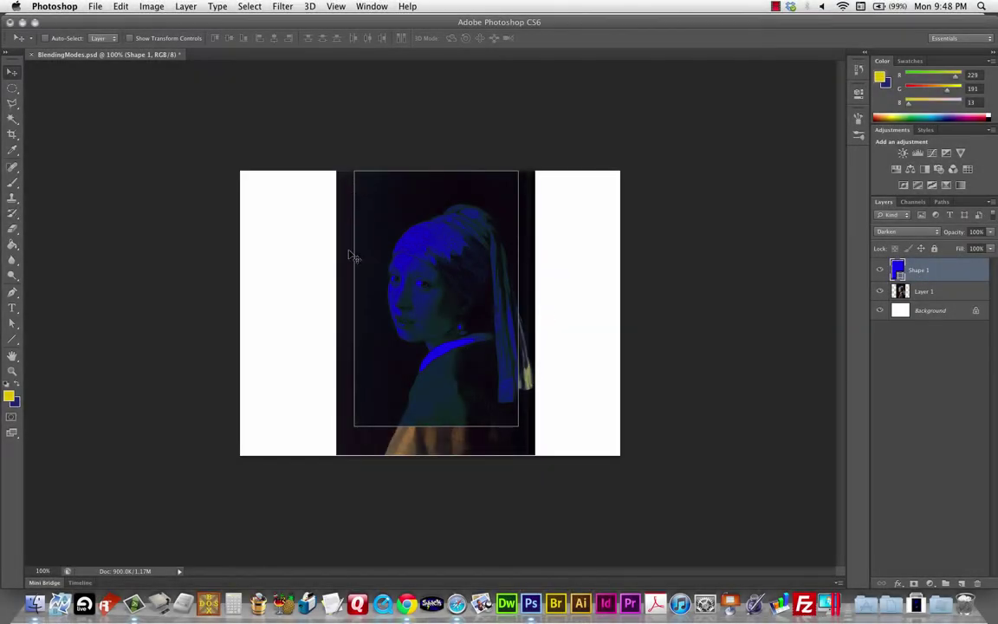
{"action": "left_click_drag", "start_coordinate": [441, 301], "coordinate": [459, 330]}
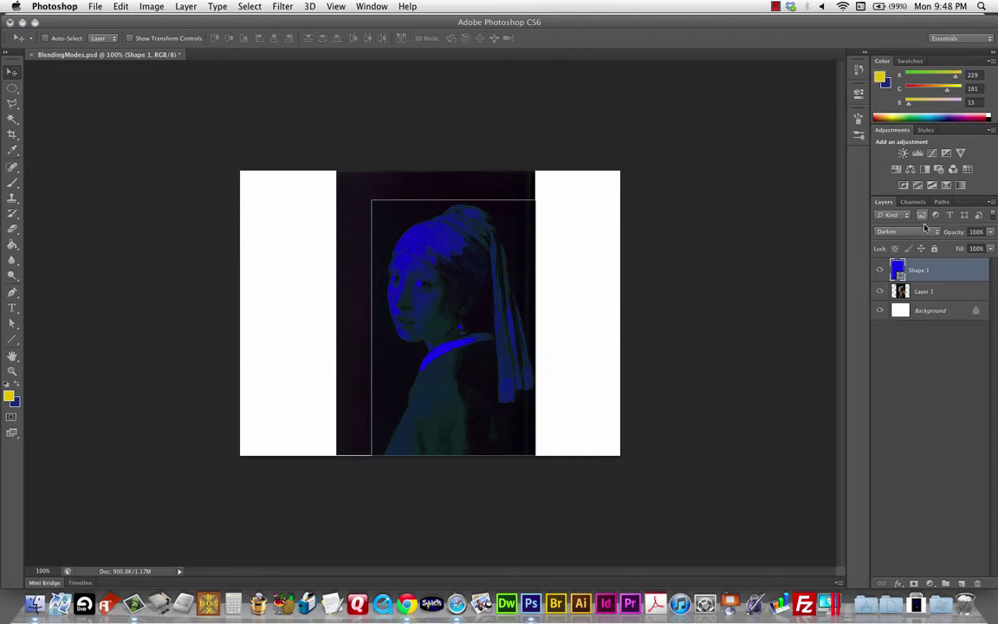
{"action": "left_click", "coordinate": [893, 231]}
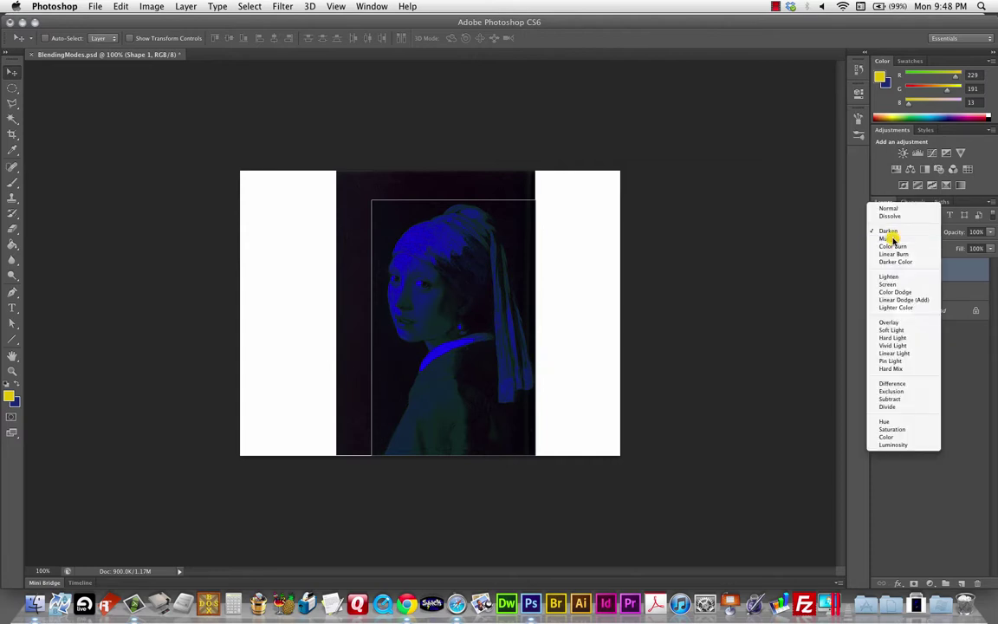
{"action": "left_click", "coordinate": [892, 239]}
{"action": "left_click", "coordinate": [911, 234]}
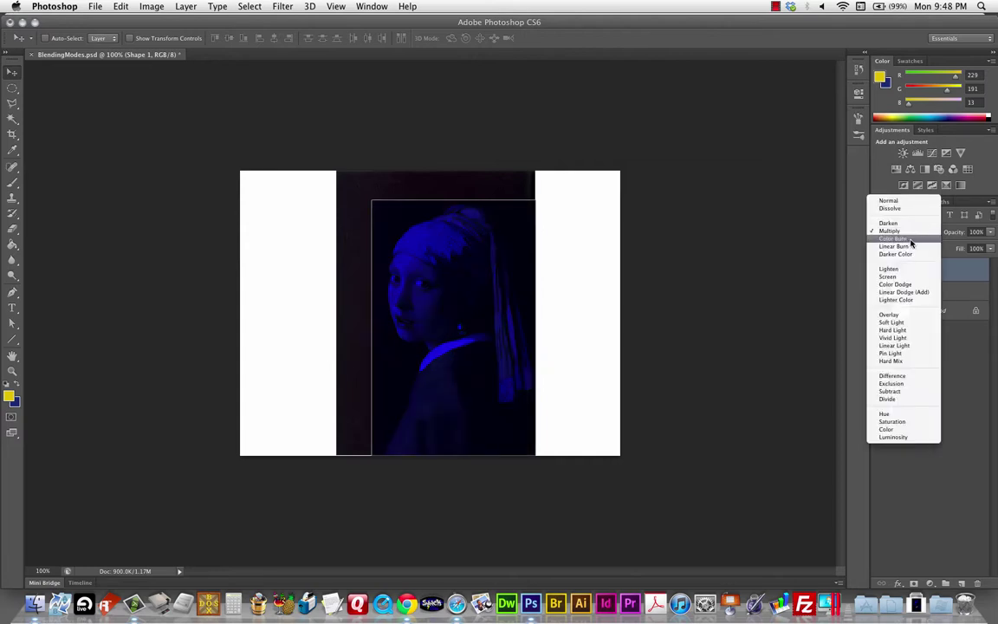
{"action": "left_click", "coordinate": [911, 240]}
{"action": "left_click", "coordinate": [906, 232]}
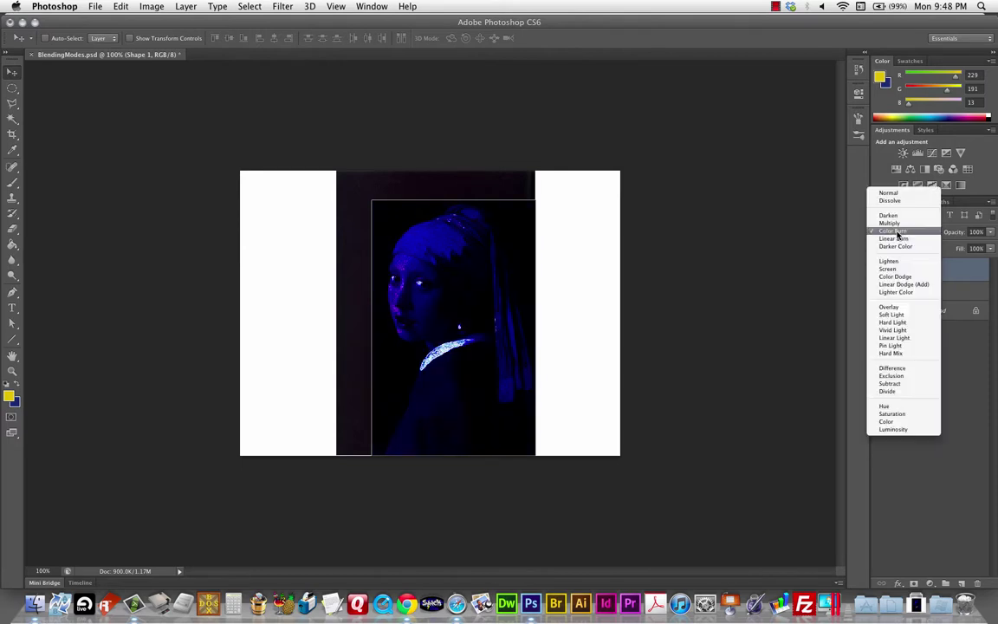
{"action": "left_click", "coordinate": [920, 239]}
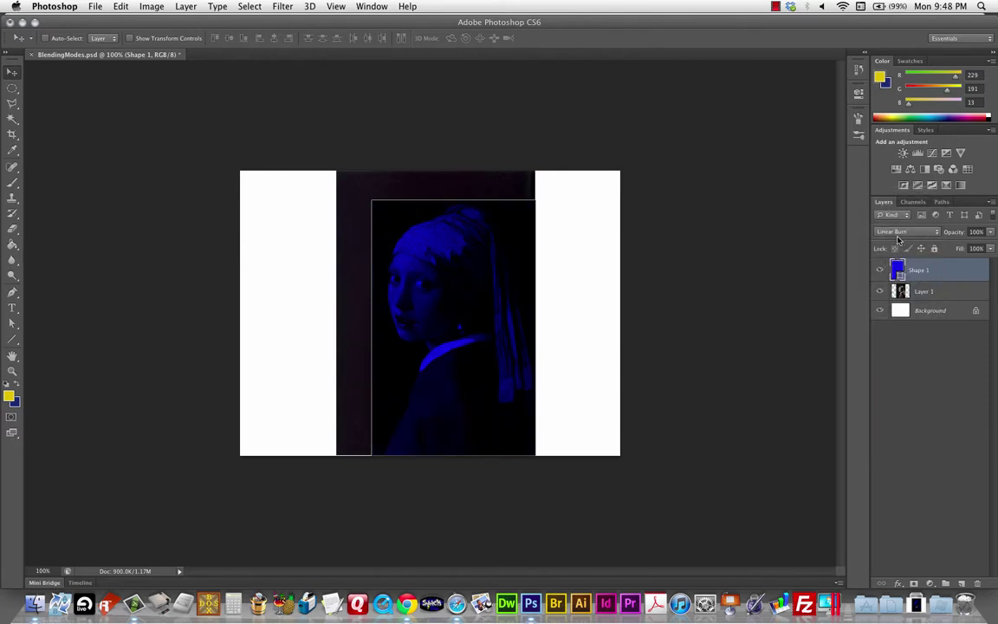
Preview Darker Color and Lighten, return the rectangle to Darken, and make white the foreground colour
{"action": "left_click", "coordinate": [902, 232]}
{"action": "left_click", "coordinate": [919, 247]}
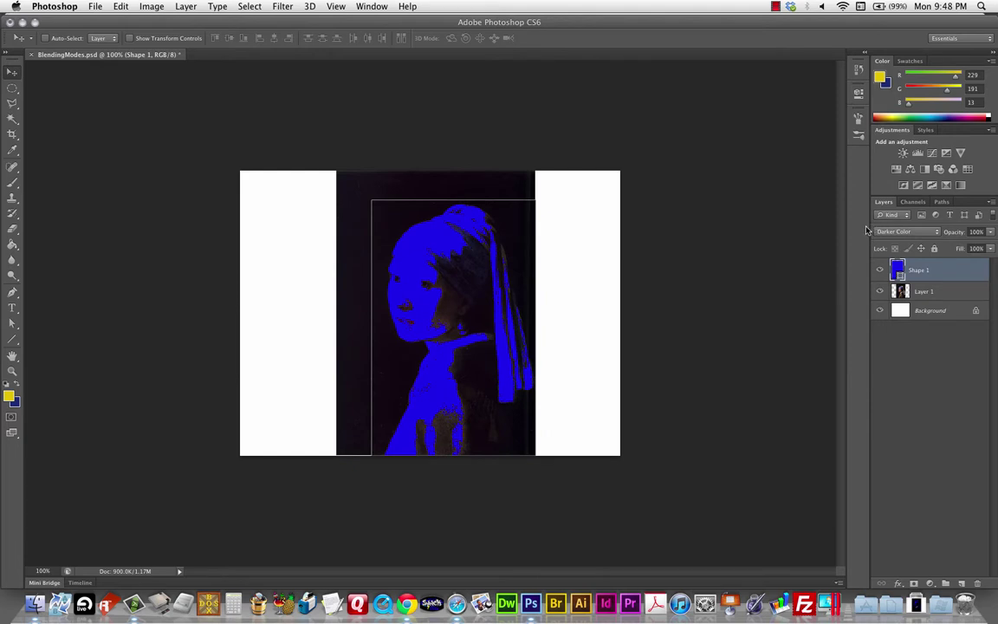
{"action": "left_click", "coordinate": [906, 232]}
{"action": "left_click", "coordinate": [914, 245]}
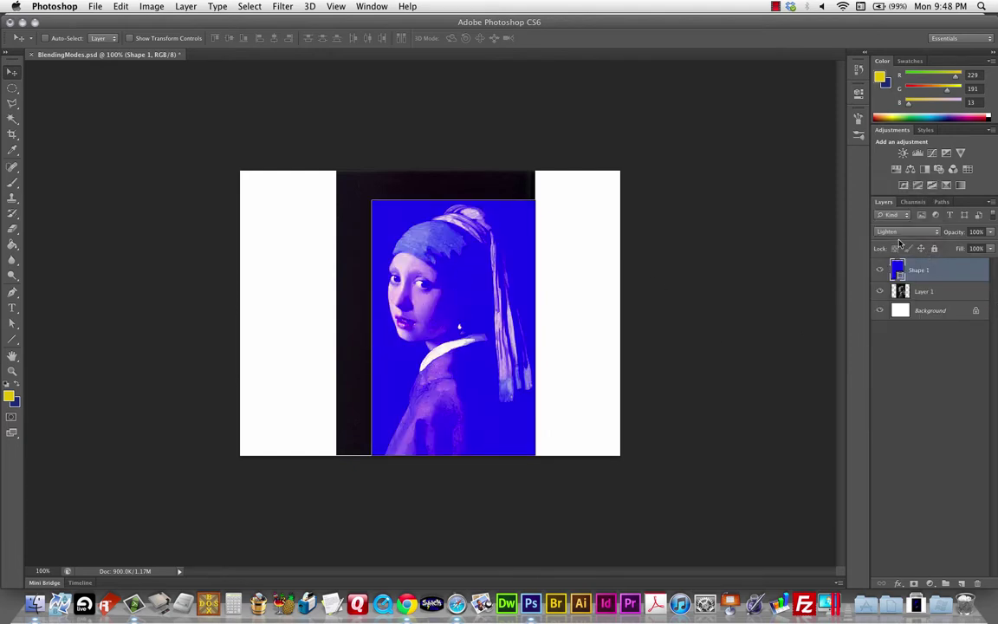
{"action": "left_click", "coordinate": [901, 232]}
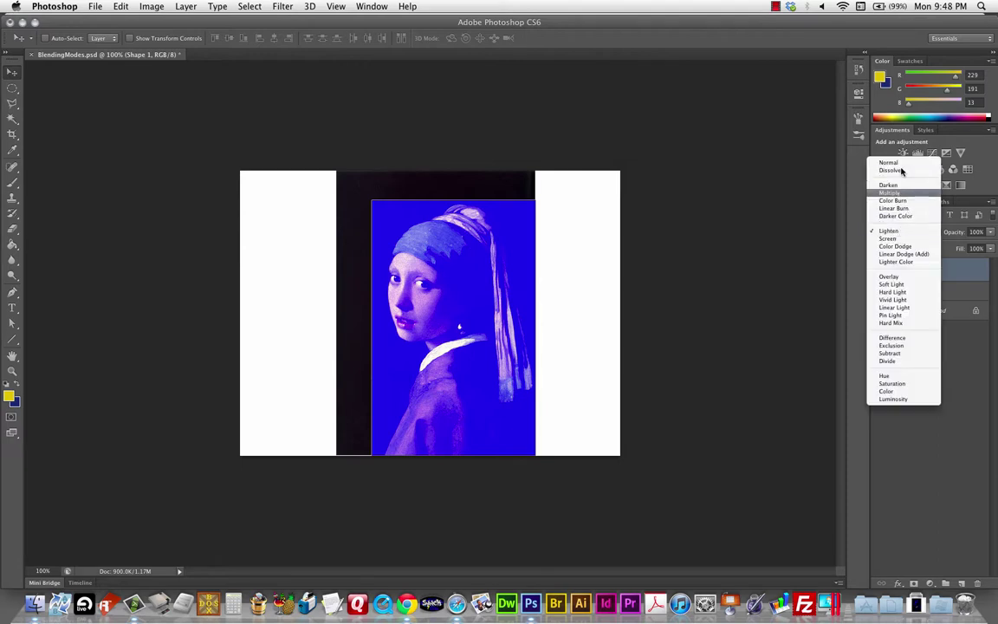
{"action": "left_click", "coordinate": [892, 192]}
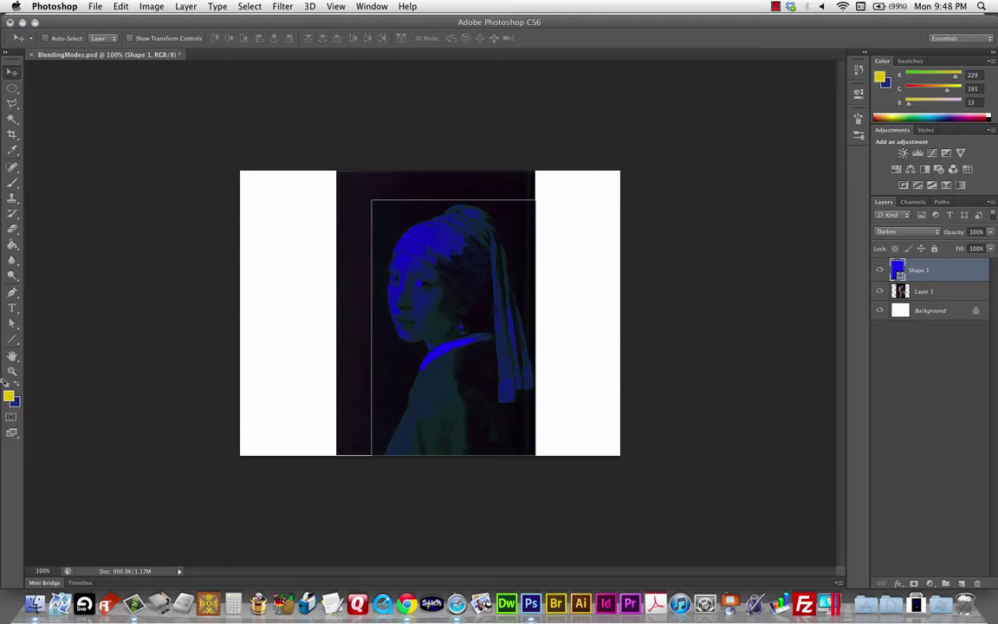
{"action": "left_click", "coordinate": [6, 383]}
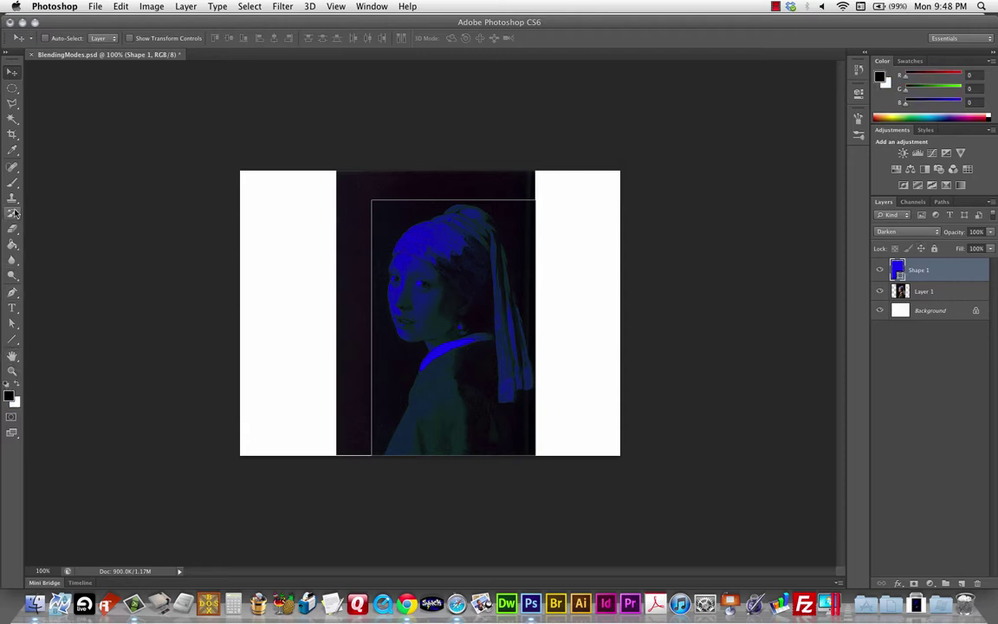
{"action": "left_click", "coordinate": [18, 390]}
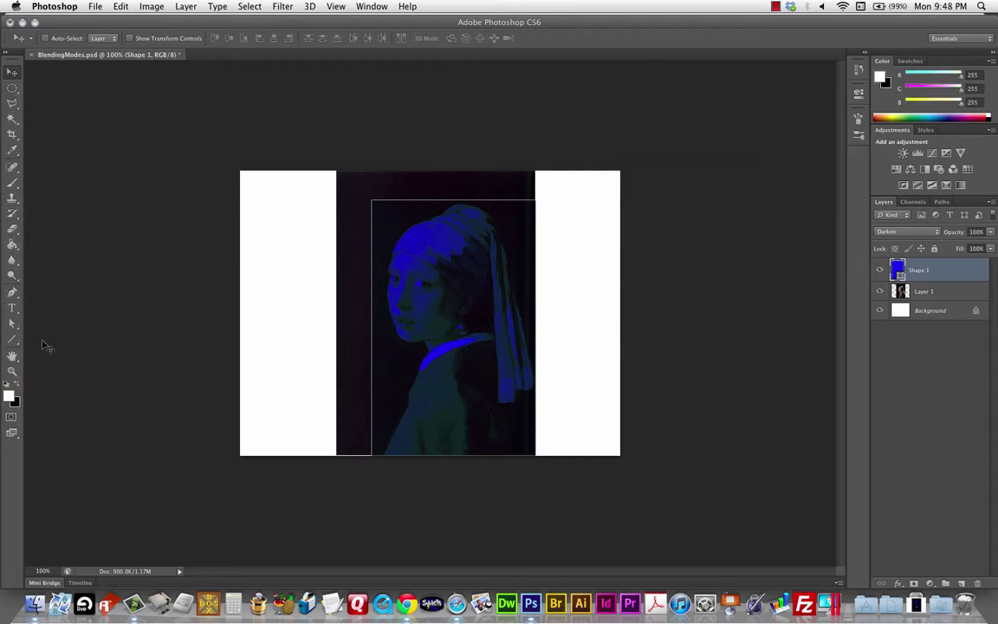
On a new layer, brush a white zigzag across the portrait's face
{"action": "key", "text": "super+alt+shift+n"}
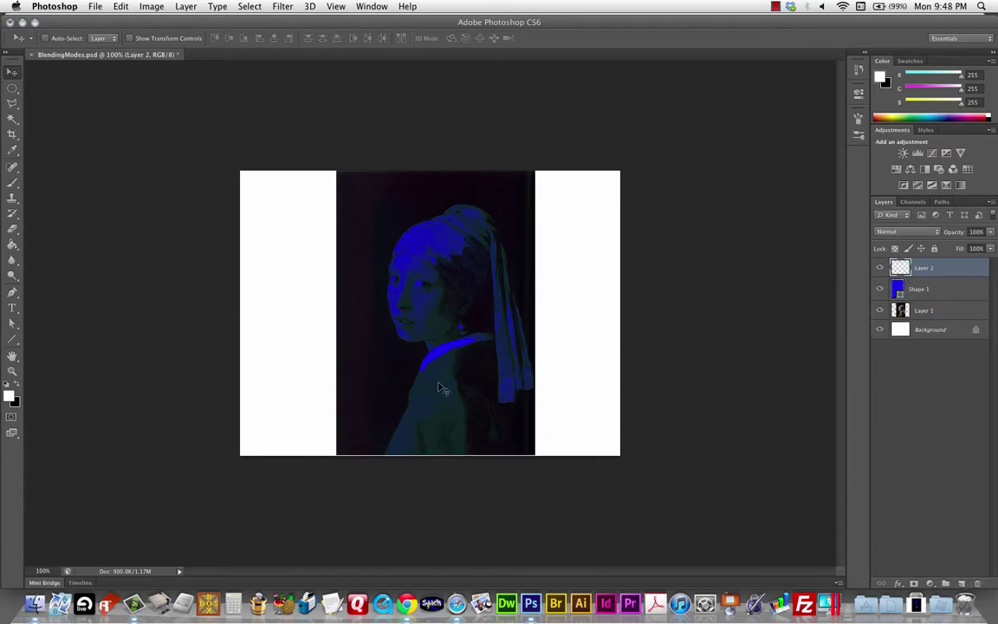
{"action": "key", "text": "b"}
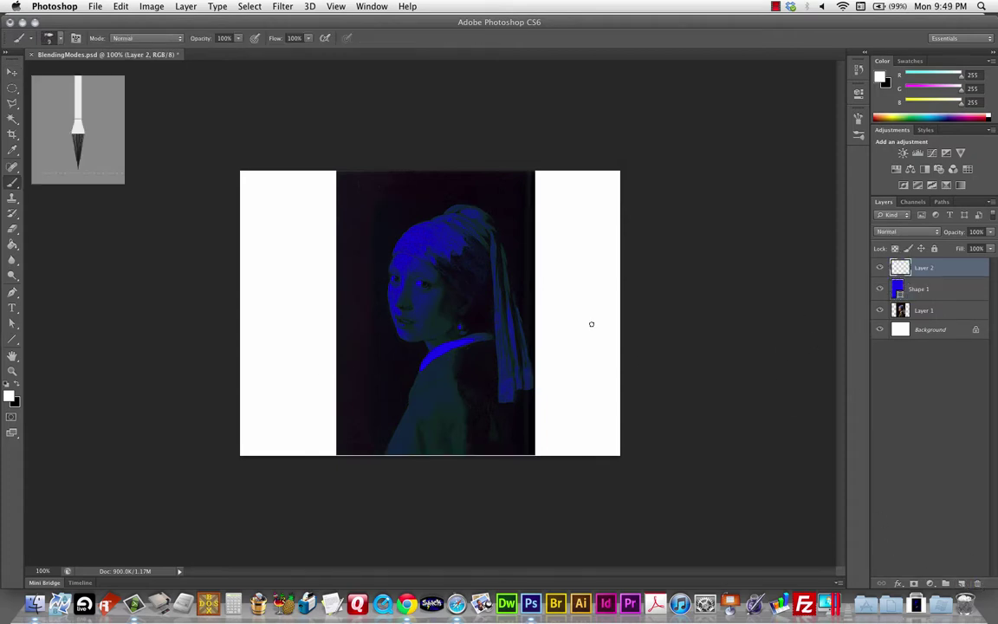
{"action": "mouse_move", "coordinate": [474, 236]}
{"action": "left_mouse_down"}
{"action": "mouse_move", "coordinate": [190, 264]}
{"action": "mouse_move", "coordinate": [262, 291]}
{"action": "mouse_move", "coordinate": [405, 304]}
{"action": "mouse_move", "coordinate": [348, 315]}
{"action": "mouse_move", "coordinate": [446, 353]}
{"action": "mouse_move", "coordinate": [442, 364]}
{"action": "mouse_move", "coordinate": [465, 378]}
{"action": "left_mouse_up"}
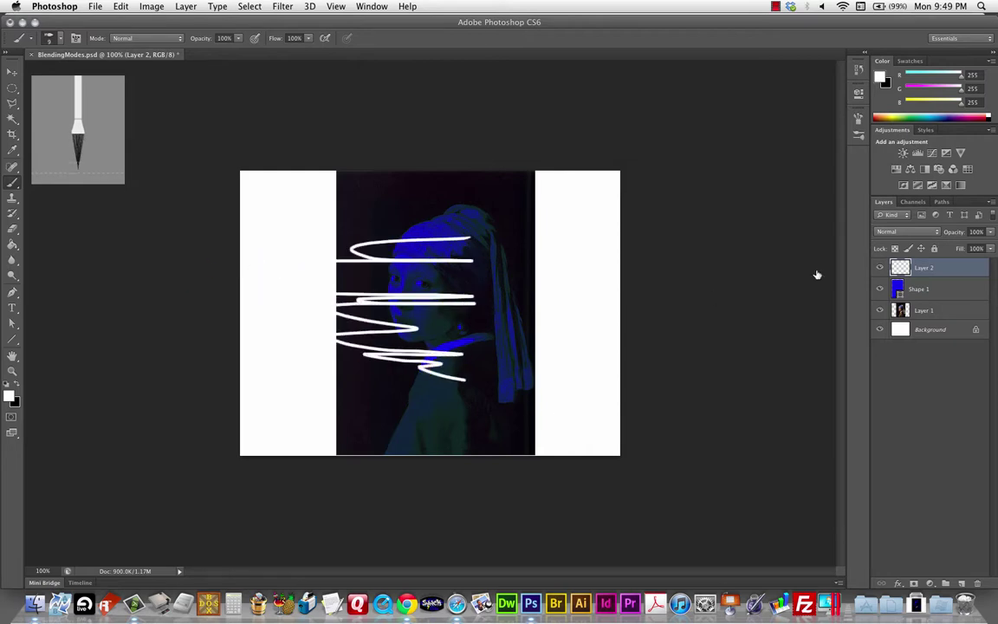
Try Darken, Multiply and Lighten on the scribble layer, settling on Screen
{"action": "left_click", "coordinate": [905, 231]}
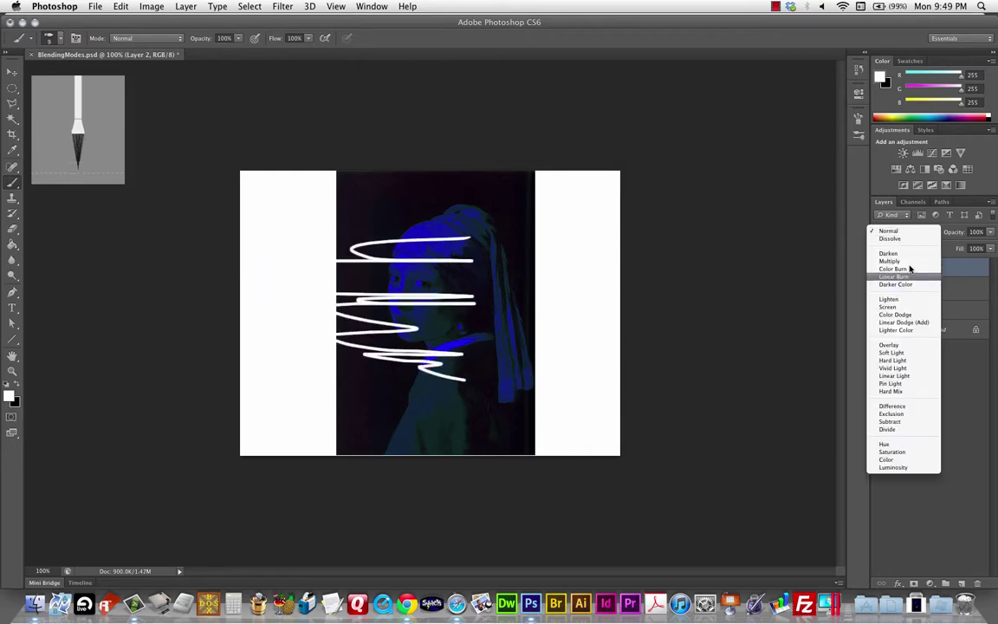
{"action": "left_click", "coordinate": [906, 253]}
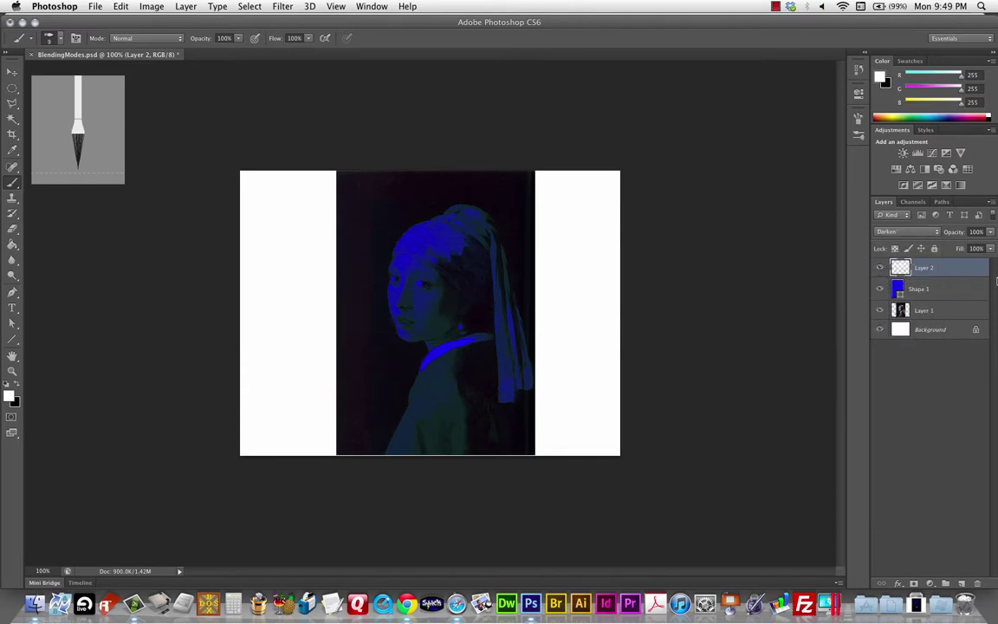
{"action": "left_click", "coordinate": [902, 232]}
{"action": "left_click", "coordinate": [893, 231]}
{"action": "left_click", "coordinate": [901, 231]}
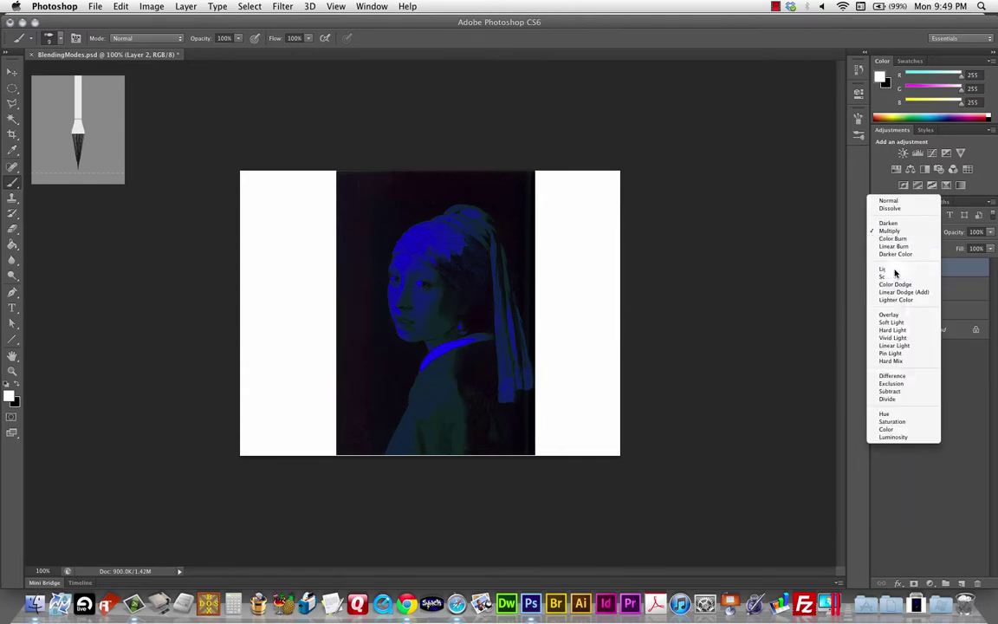
{"action": "left_click", "coordinate": [890, 269]}
{"action": "left_click", "coordinate": [906, 231]}
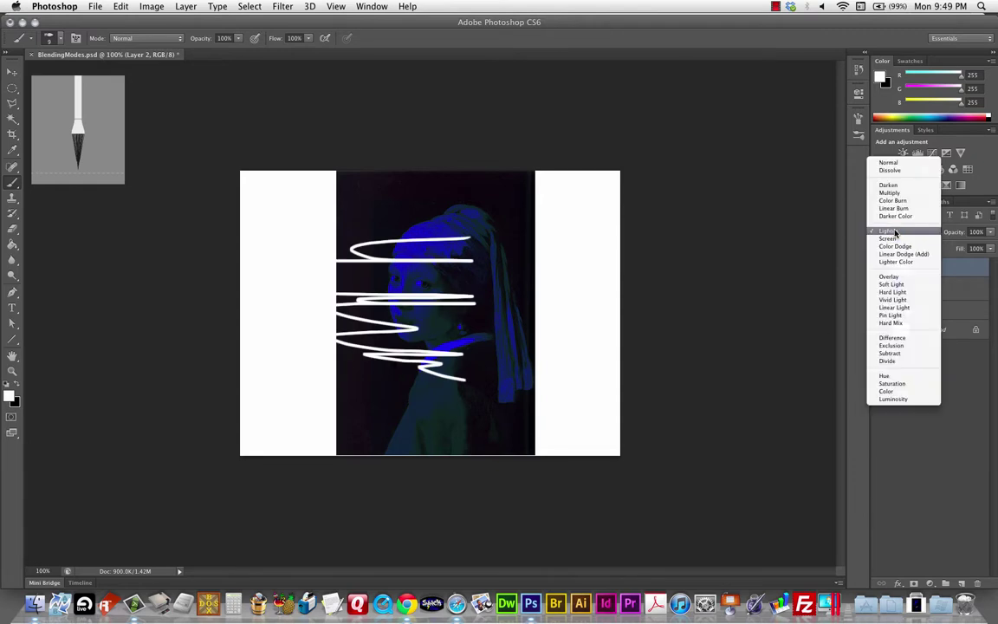
{"action": "left_click", "coordinate": [892, 244]}
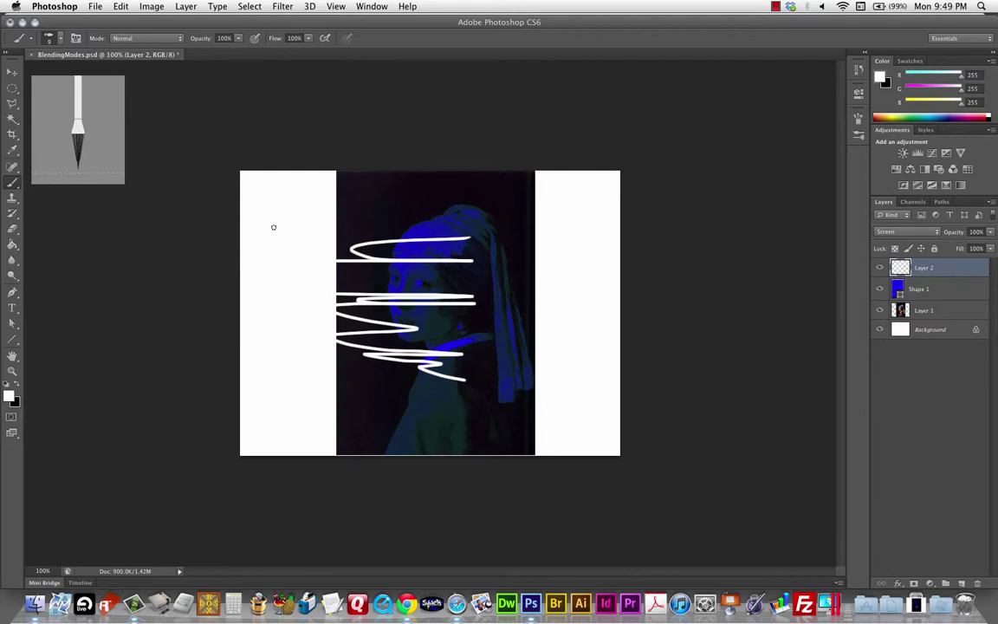
{"action": "left_click", "coordinate": [160, 6]}
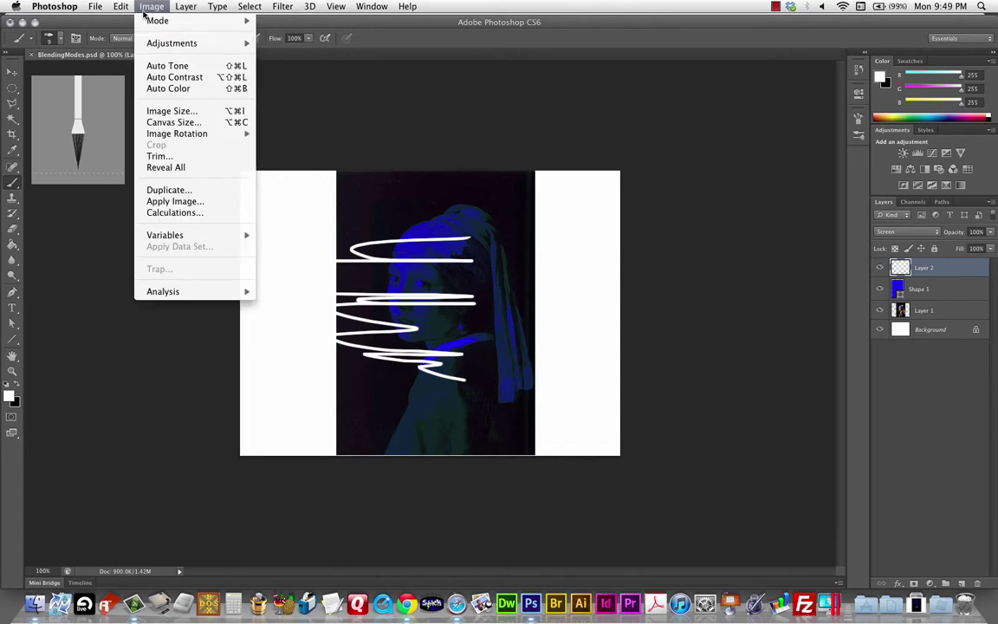
Invert the white scribbles to black and reset their layer to Normal blending
{"action": "mouse_move", "coordinate": [208, 43]}
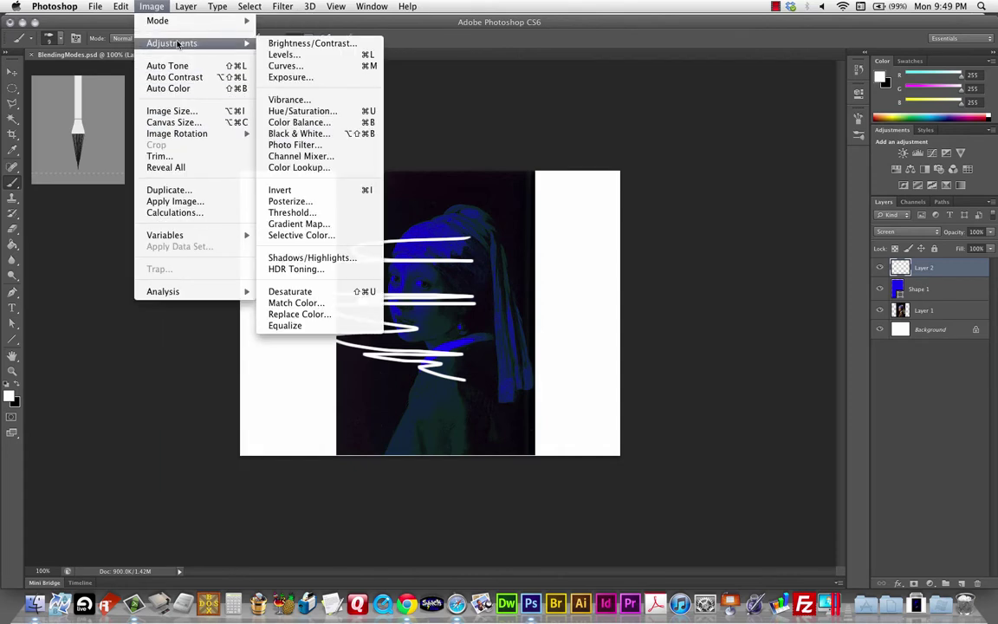
{"action": "left_click", "coordinate": [290, 191]}
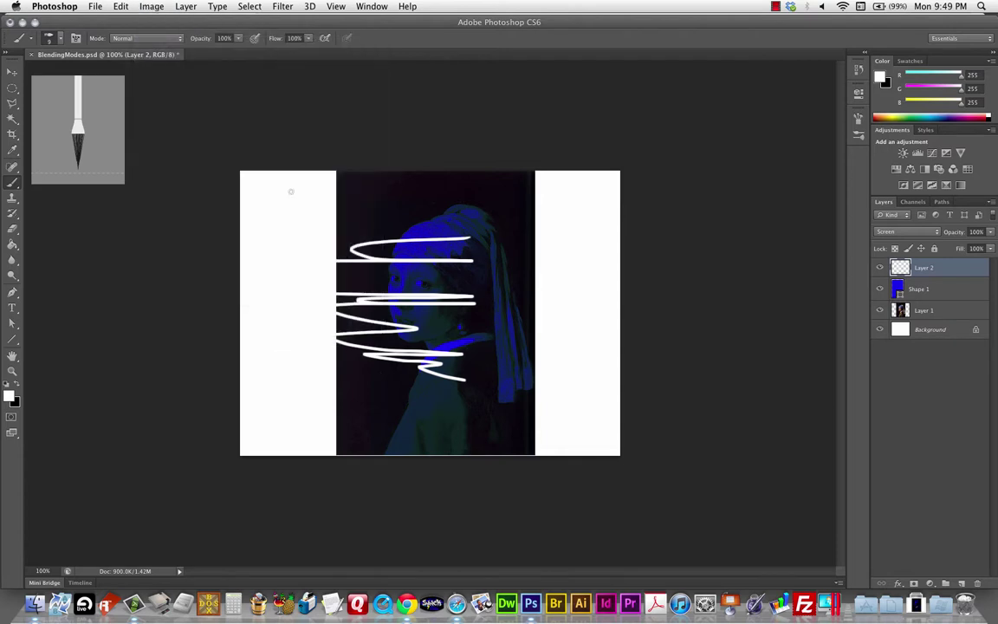
{"action": "left_click", "coordinate": [901, 232]}
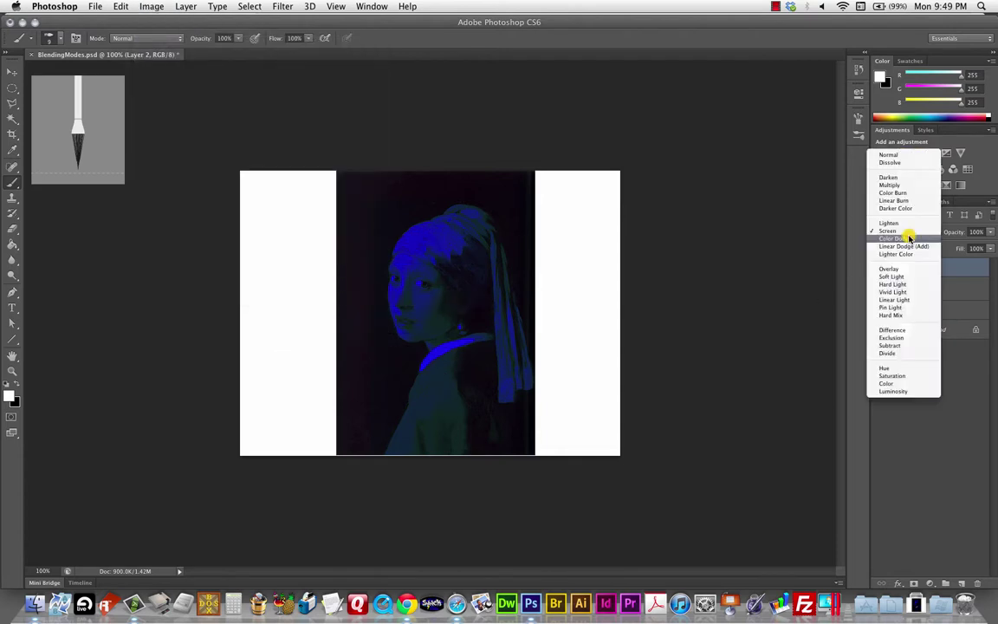
{"action": "left_click", "coordinate": [905, 156]}
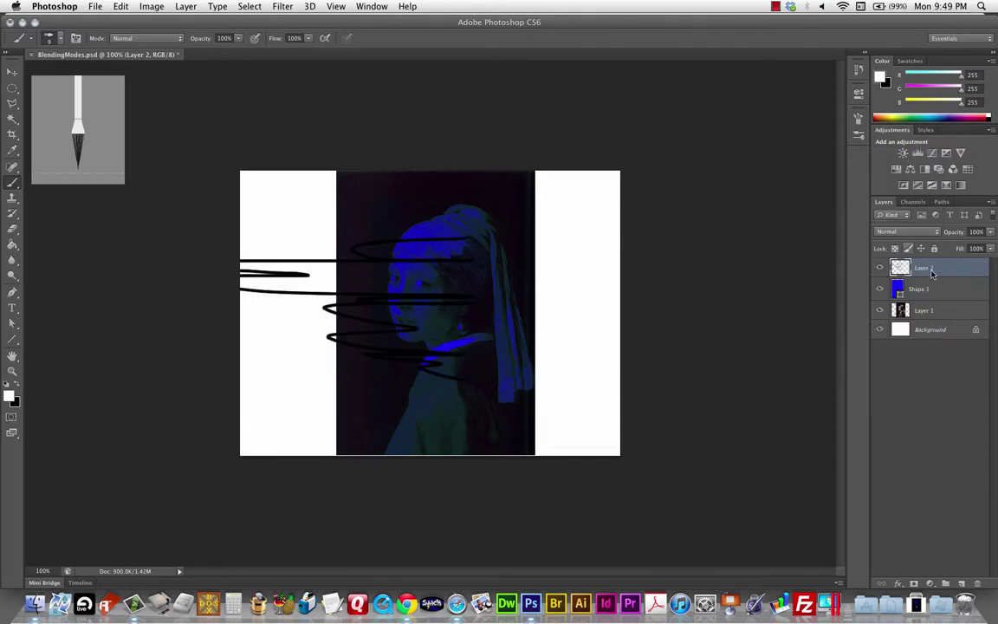
Cycle the scribble layer through Darken, Color Burn, Linear Burn and Lighten, ending on Linear Dodge (Add)
{"action": "left_click", "coordinate": [903, 232]}
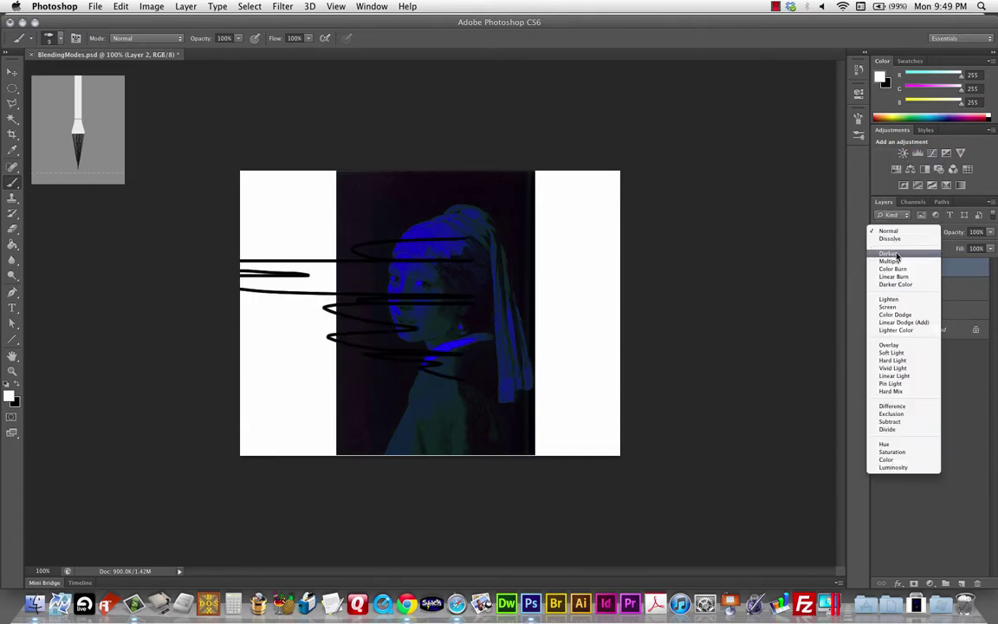
{"action": "left_click", "coordinate": [893, 254]}
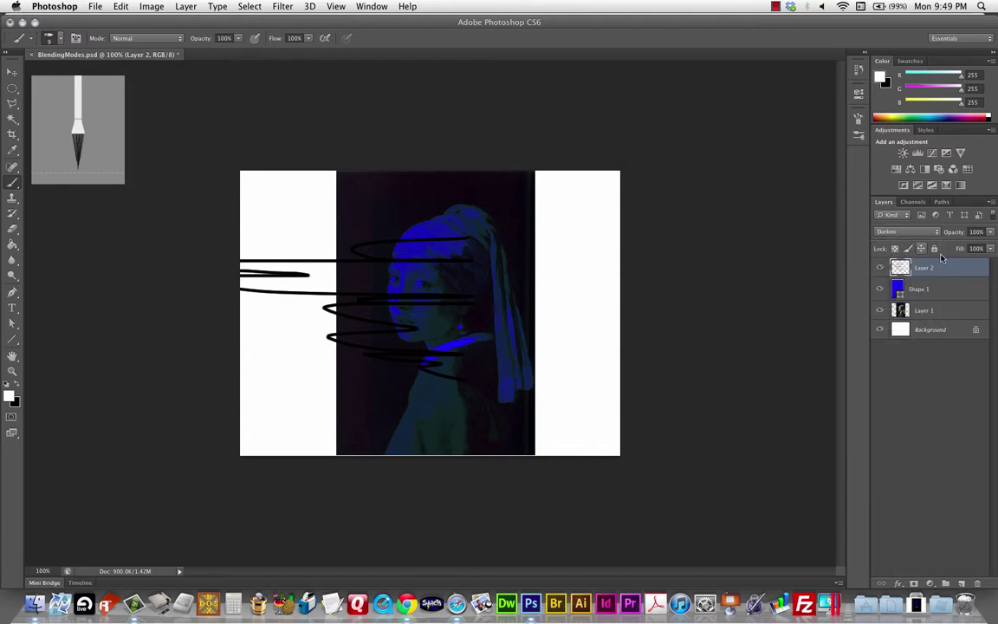
{"action": "left_click", "coordinate": [901, 229]}
{"action": "left_click", "coordinate": [894, 246]}
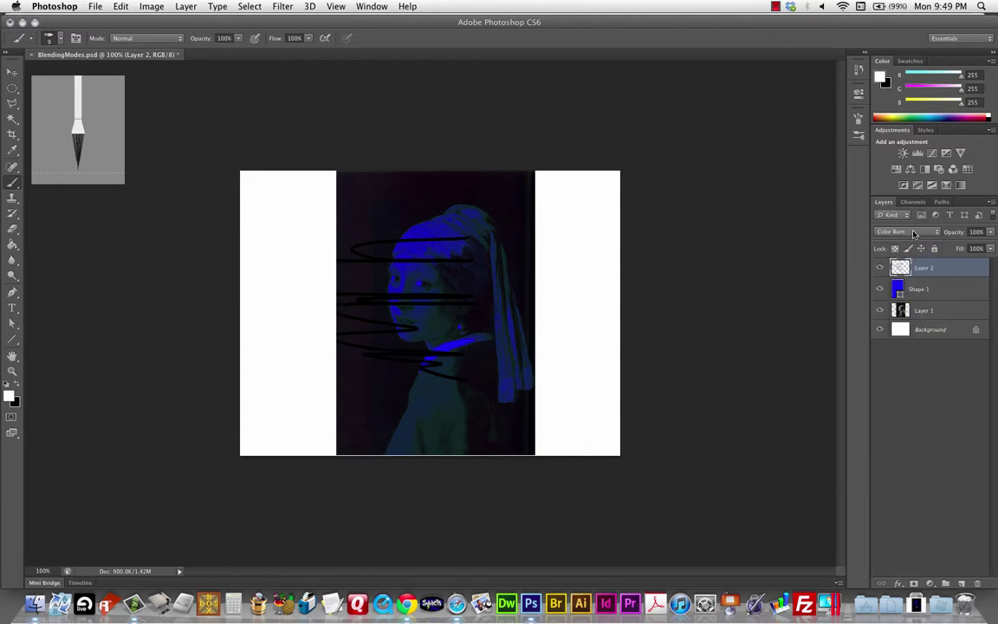
{"action": "left_click", "coordinate": [913, 232]}
{"action": "left_click", "coordinate": [917, 244]}
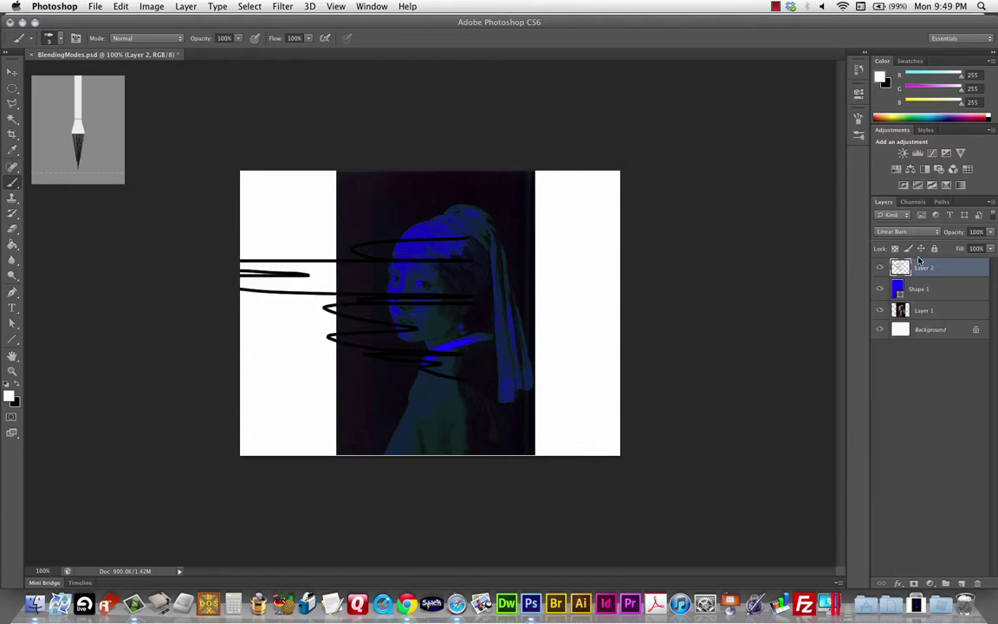
{"action": "left_click", "coordinate": [903, 231]}
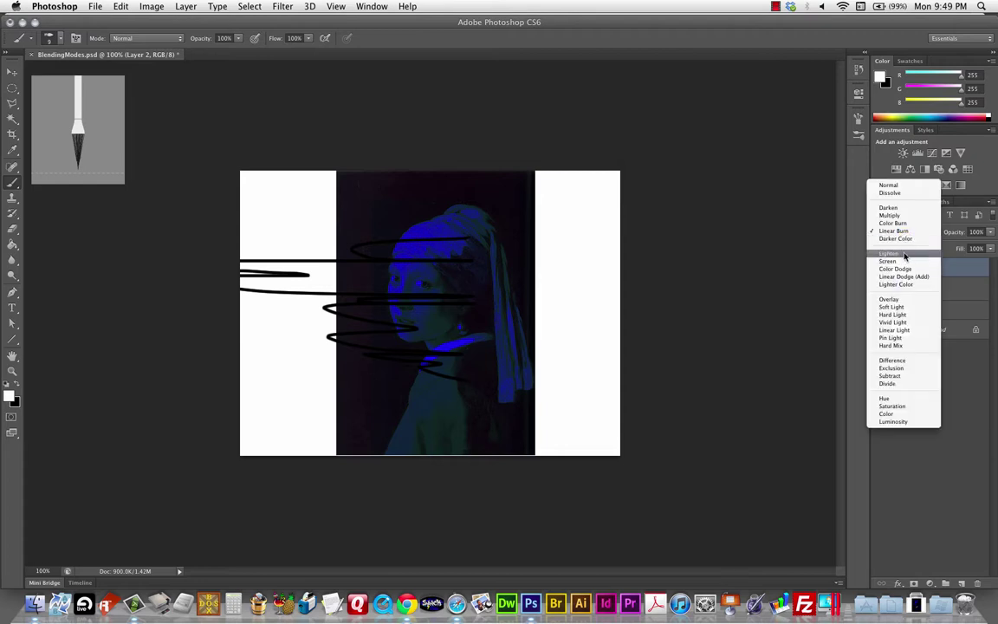
{"action": "left_click", "coordinate": [905, 254]}
{"action": "left_click", "coordinate": [908, 232]}
{"action": "left_click", "coordinate": [906, 252]}
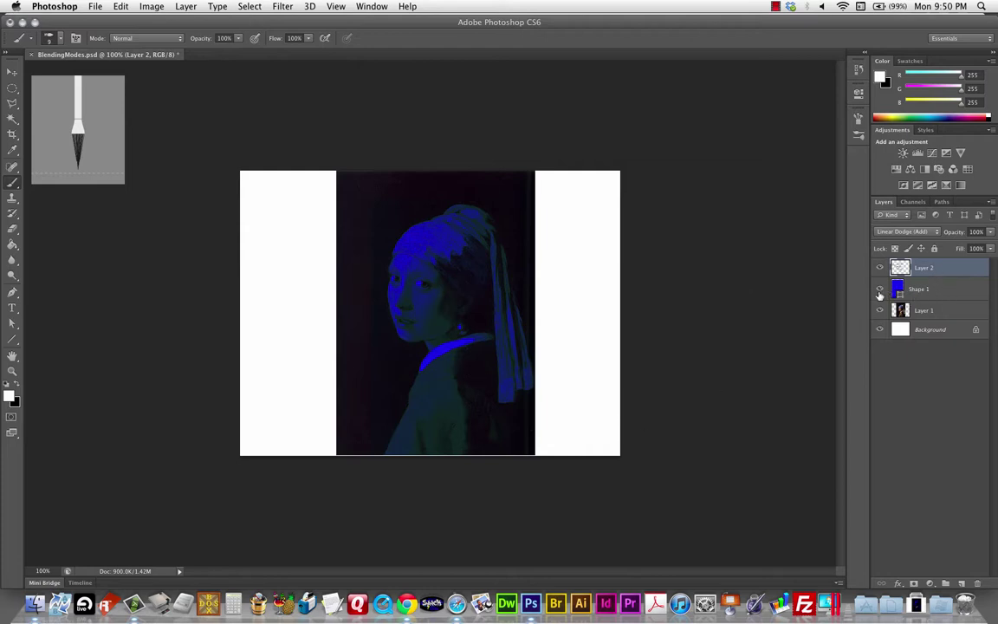
Delete the scribble layer, leaving the rectangle blended in Darken
{"action": "left_click_drag", "start_coordinate": [978, 270], "coordinate": [977, 583]}
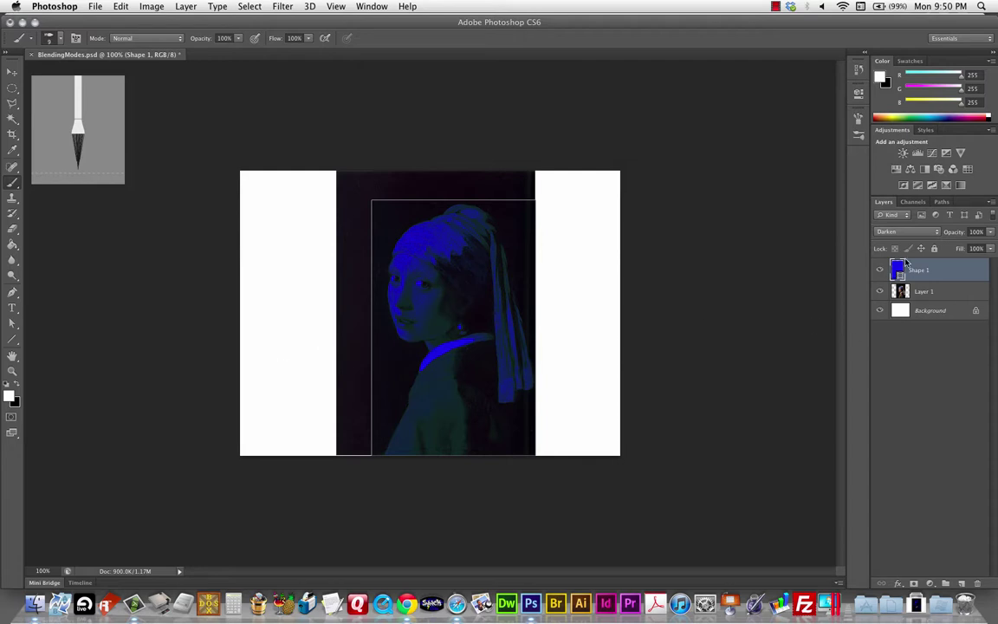
{"action": "left_click", "coordinate": [899, 231]}
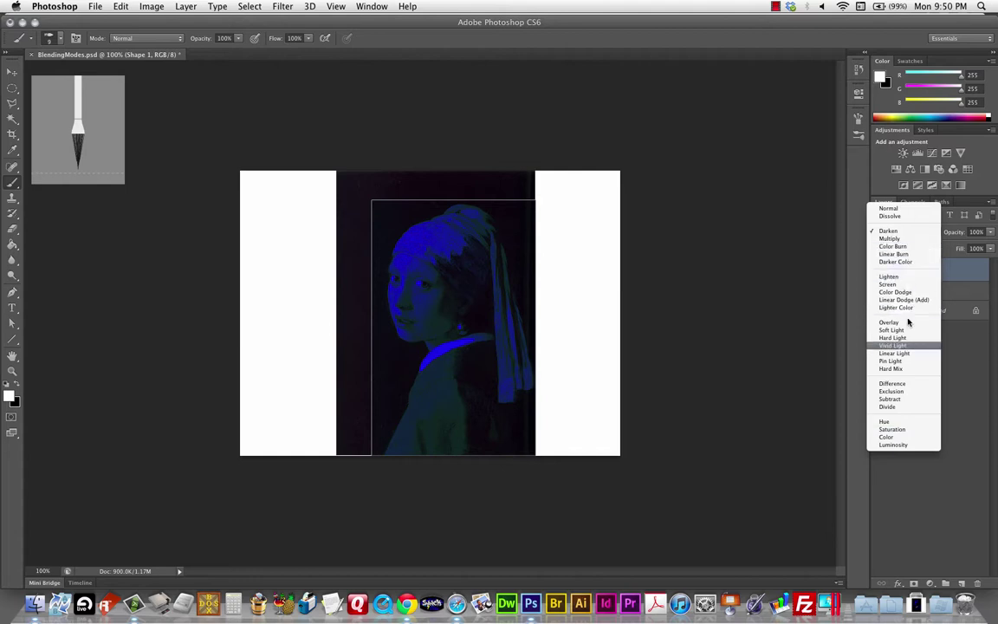
{"action": "key", "text": "Escape"}
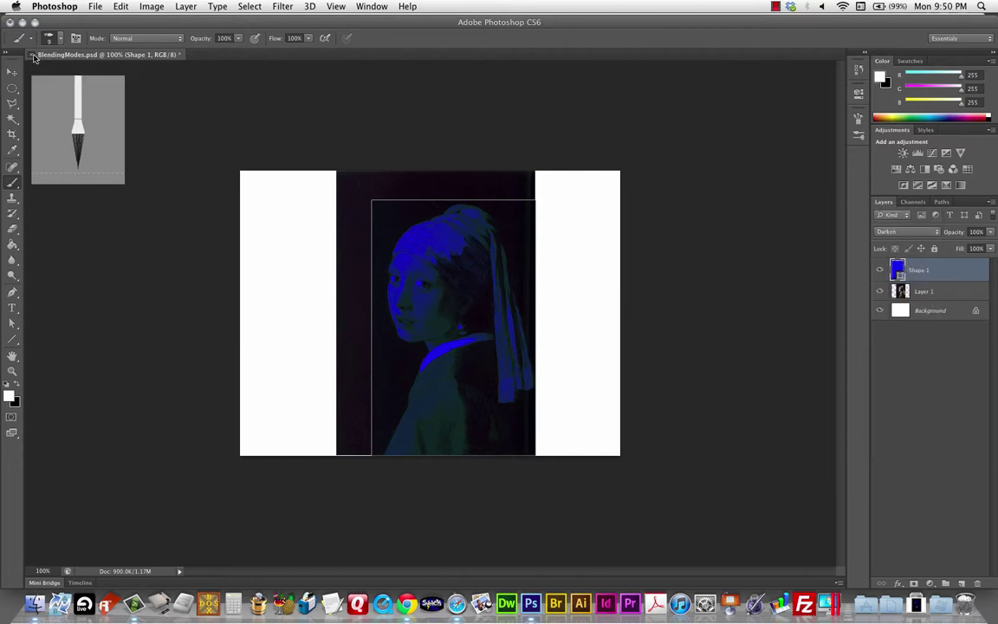
Close BlendingModes.psd with Don't Save and switch to the web browser
{"action": "key", "text": "super+w"}
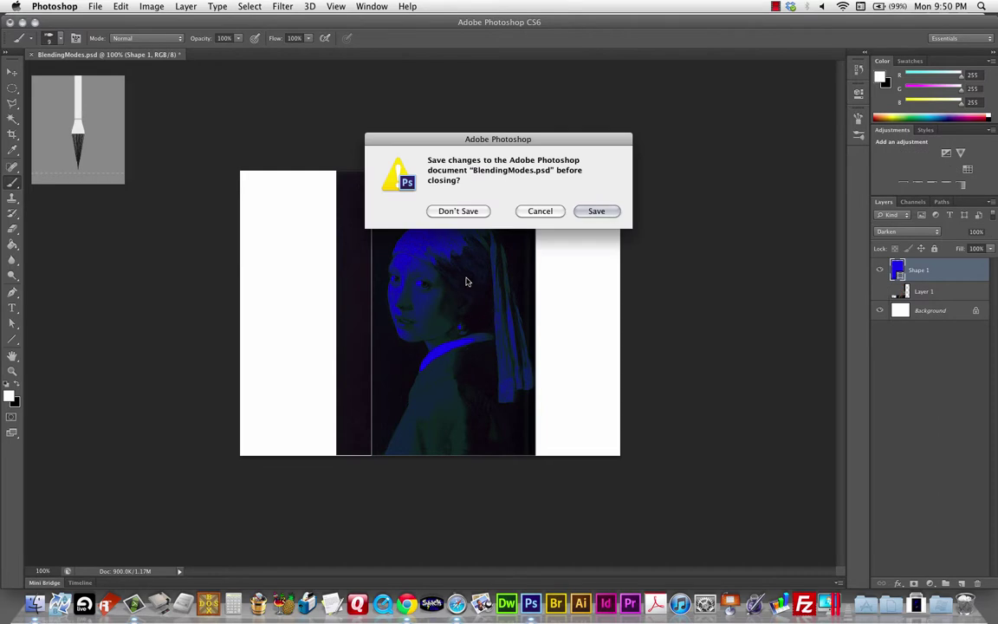
{"action": "left_click", "coordinate": [458, 211]}
{"action": "key", "text": "super+Tab"}
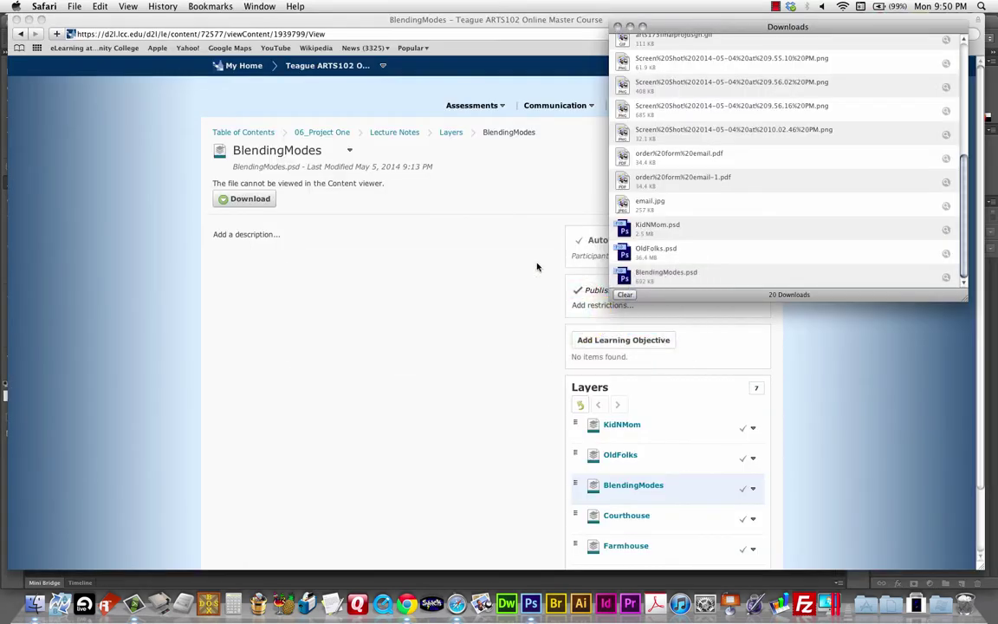
Drag the fireworks, Scarecrow and Farmhouse topics up under BlendingModes
{"action": "left_click", "coordinate": [396, 313]}
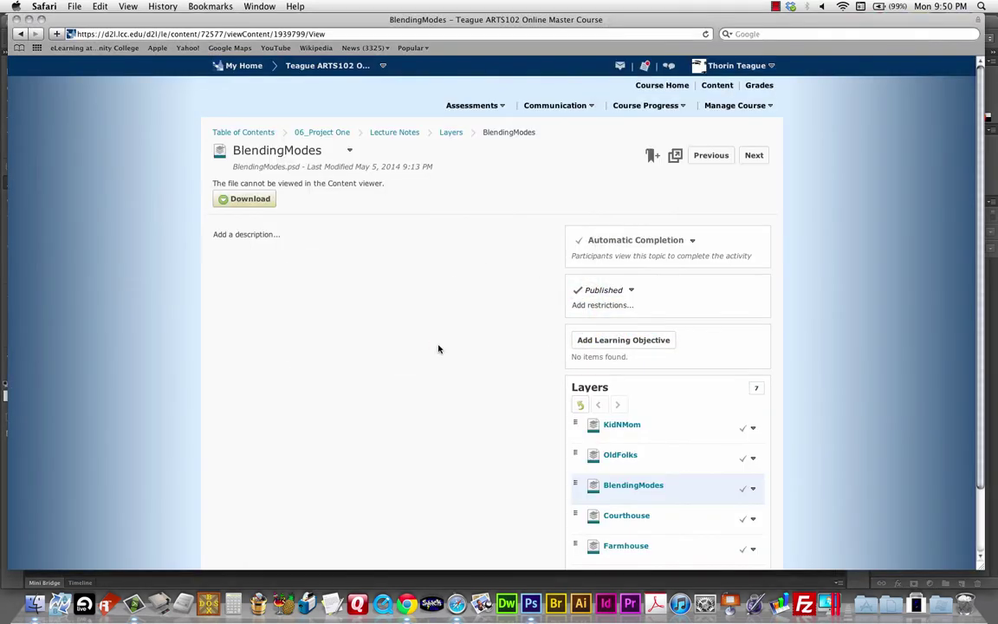
{"action": "scroll", "coordinate": [520, 350], "scroll_direction": "down", "scroll_amount": 2}
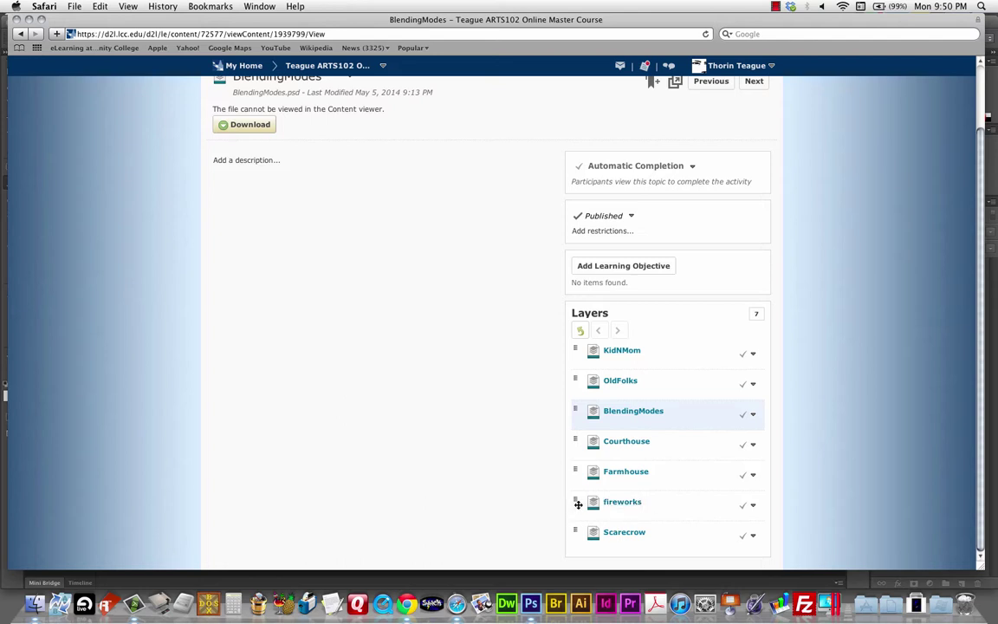
{"action": "left_click_drag", "start_coordinate": [578, 505], "coordinate": [584, 439]}
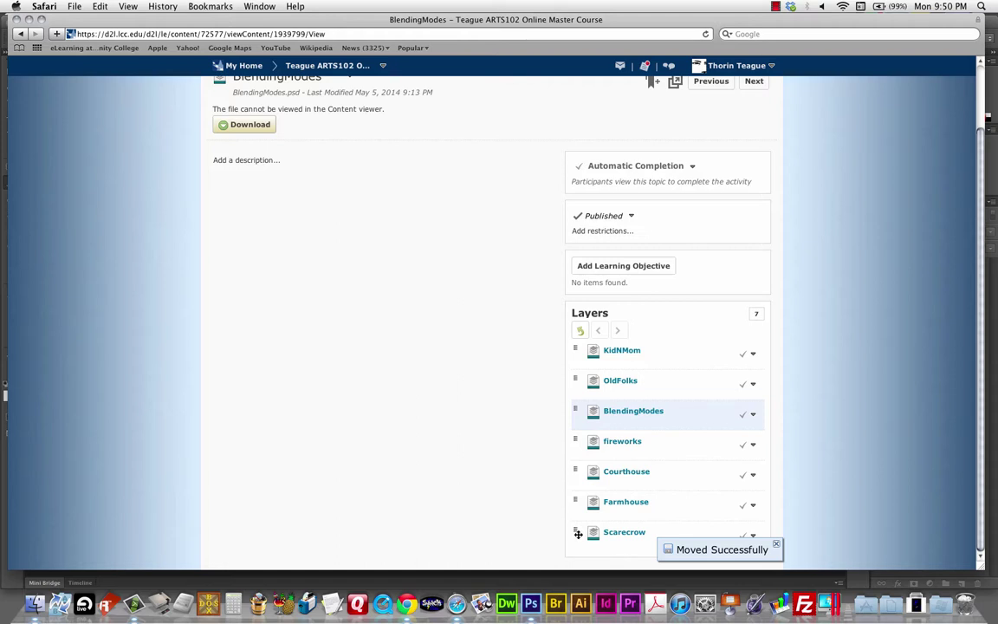
{"action": "left_click_drag", "start_coordinate": [575, 528], "coordinate": [586, 442]}
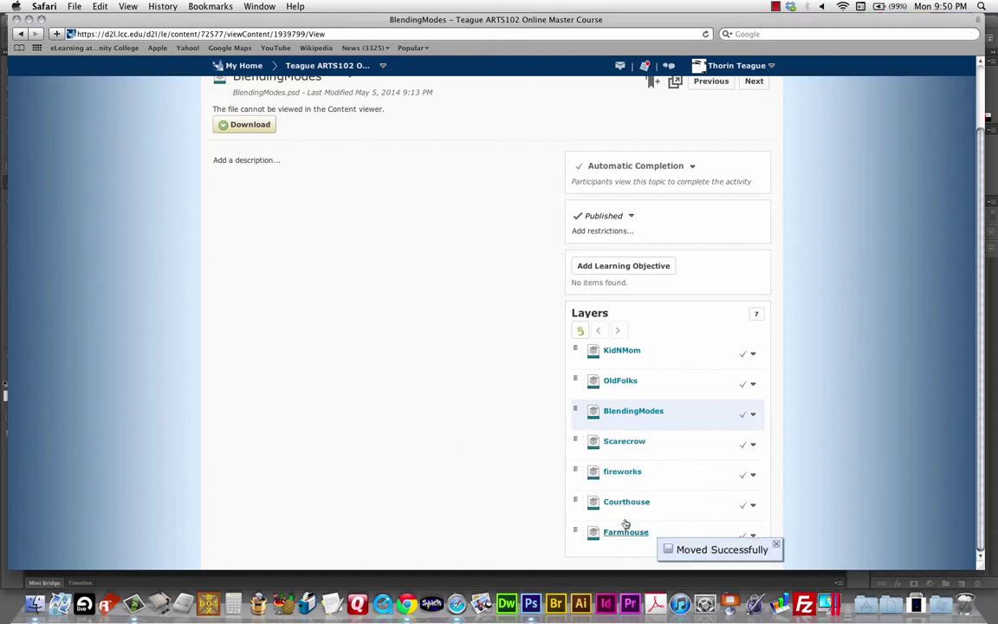
{"action": "left_click_drag", "start_coordinate": [577, 531], "coordinate": [583, 440]}
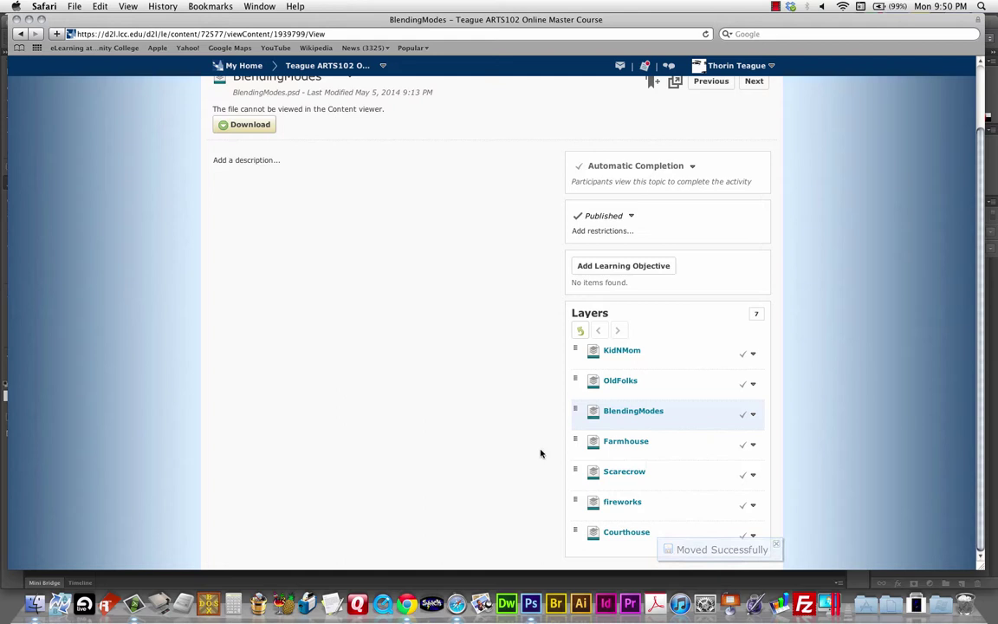
Download Farmhouse.psd and Scarecrow.psd from their topic pages
{"action": "left_click", "coordinate": [631, 442]}
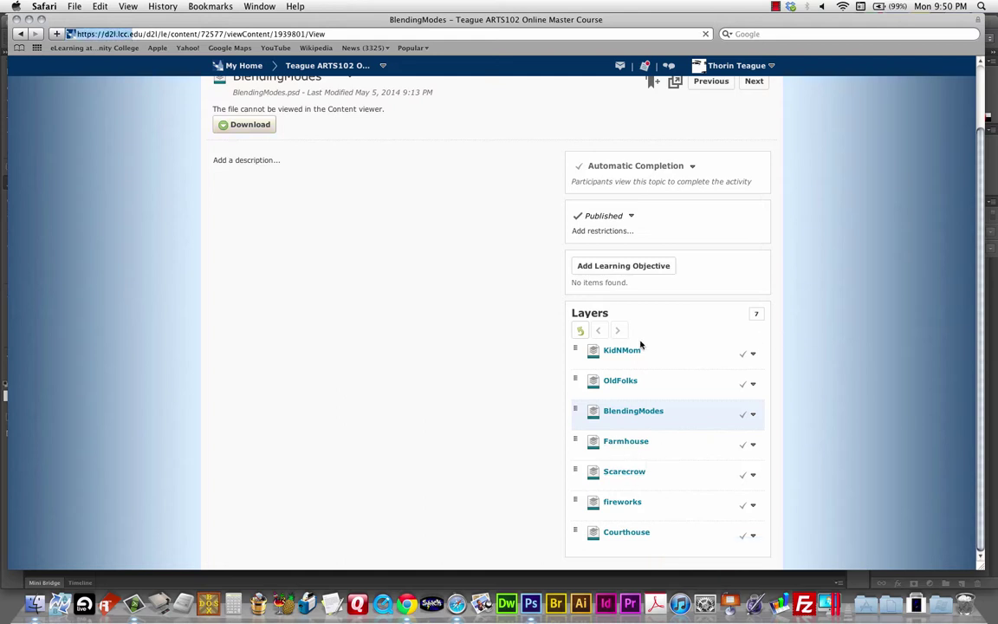
{"action": "left_click", "coordinate": [250, 199]}
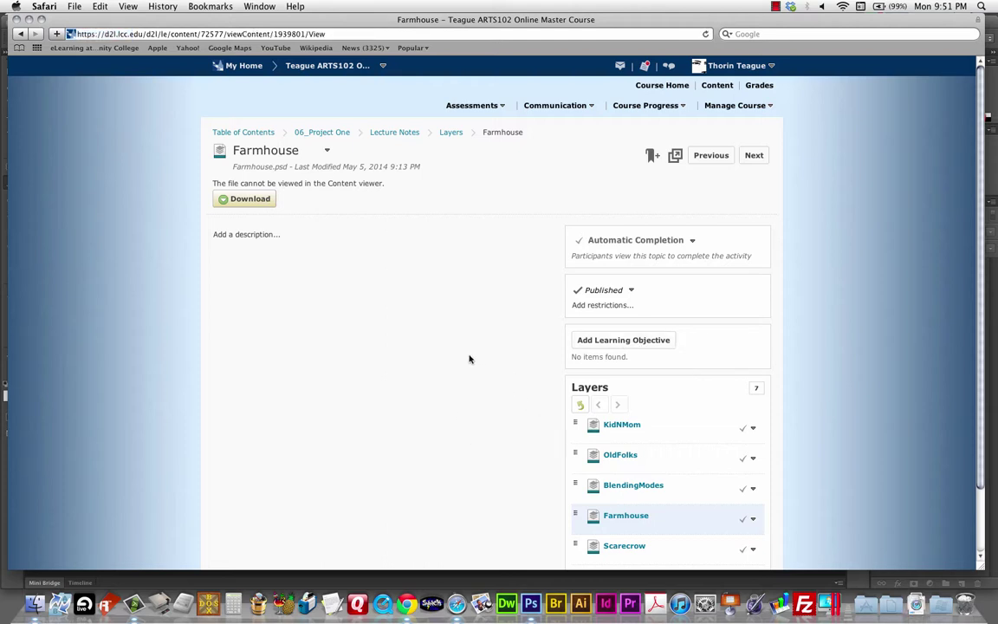
{"action": "left_click", "coordinate": [634, 546]}
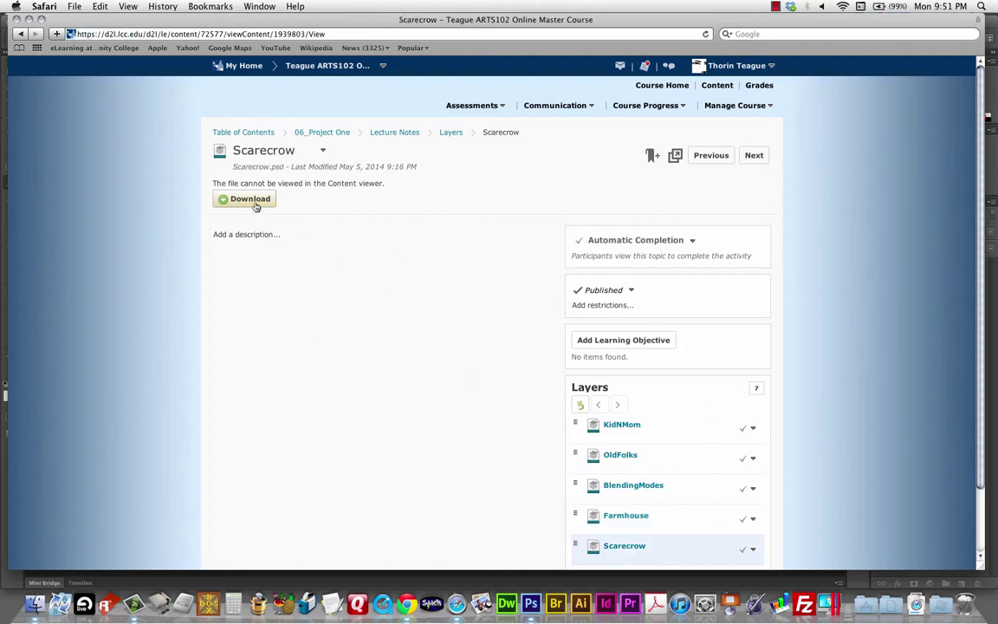
{"action": "left_click", "coordinate": [236, 198]}
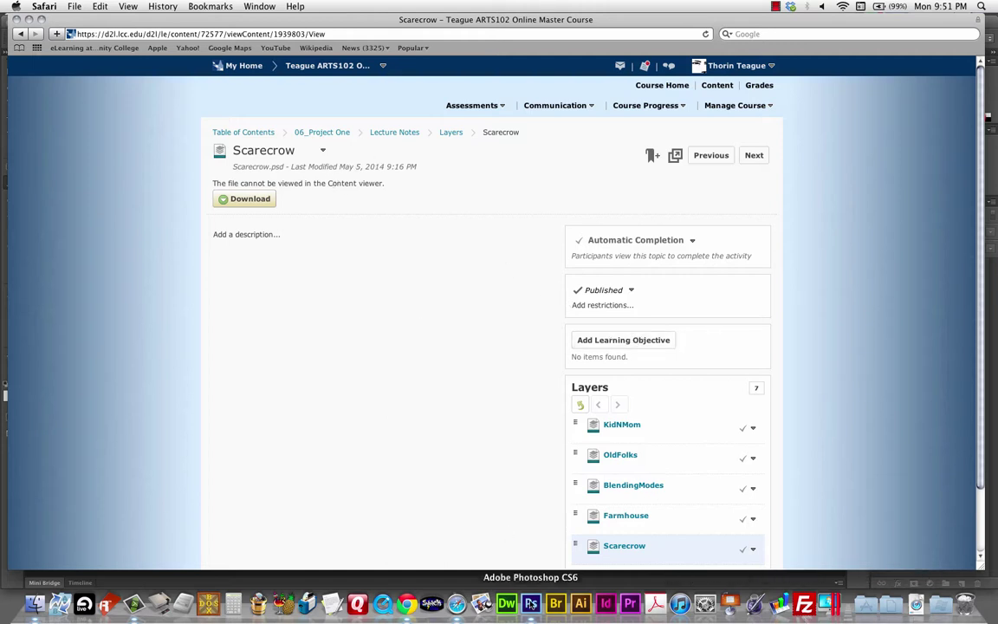
Return to Photoshop and view Farmhouse.psd, then the Scarecrow.psd photo
{"action": "left_click", "coordinate": [531, 604]}
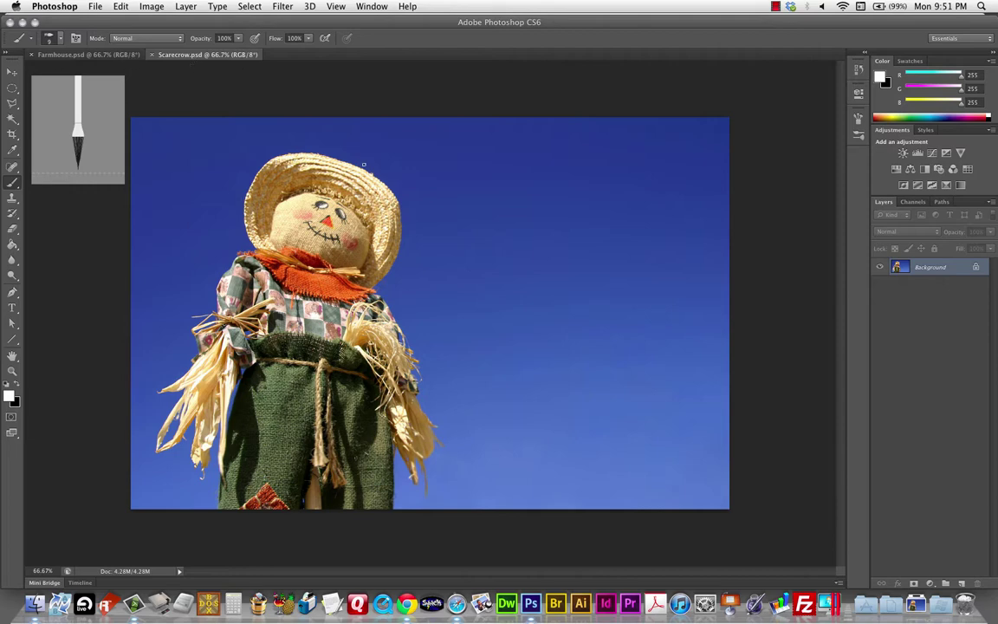
{"action": "left_click", "coordinate": [90, 54]}
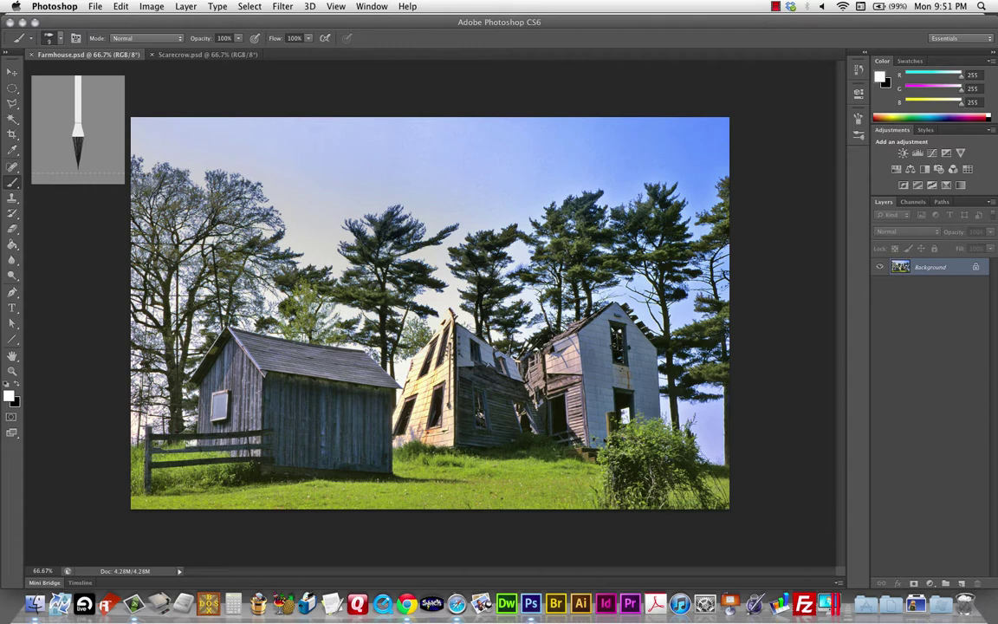
{"action": "left_click", "coordinate": [175, 55]}
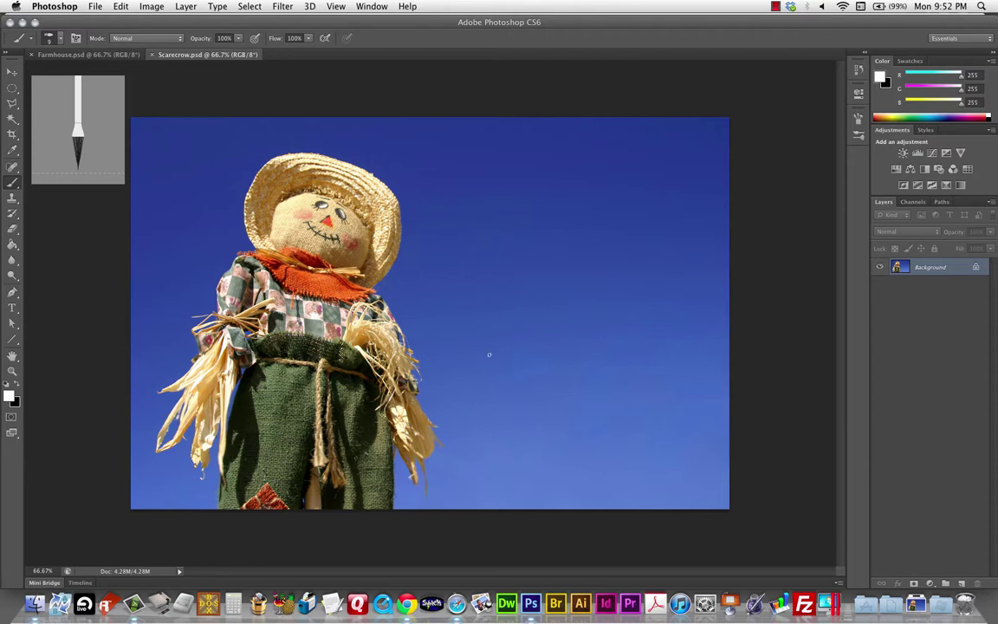
{"action": "mouse_move", "coordinate": [100, 147]}
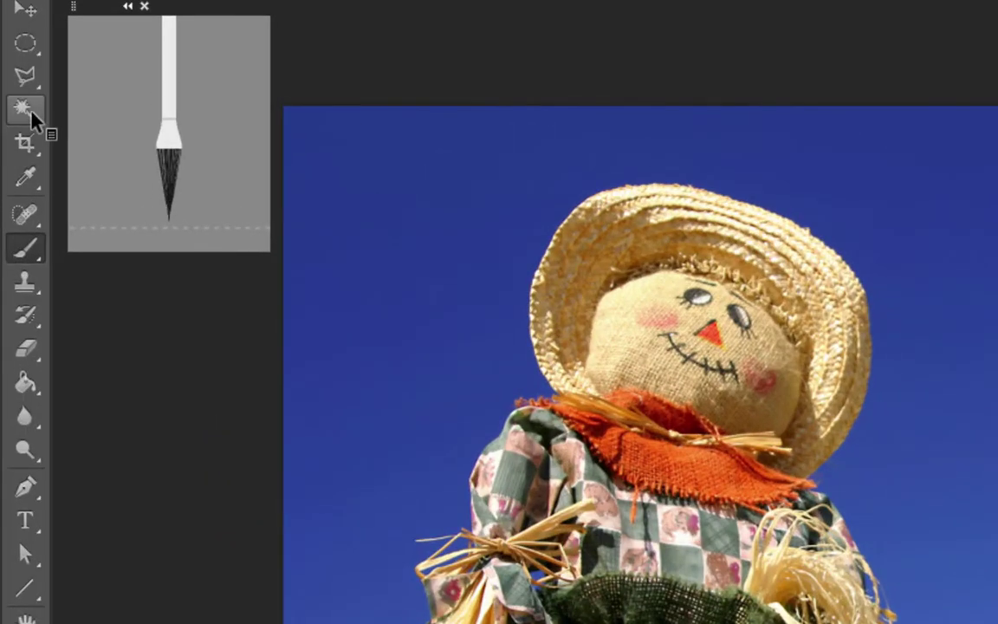
Paint the blue sky with the Quick Selection tool, then drag it with Move to check the edges
{"action": "left_click", "coordinate": [29, 114]}
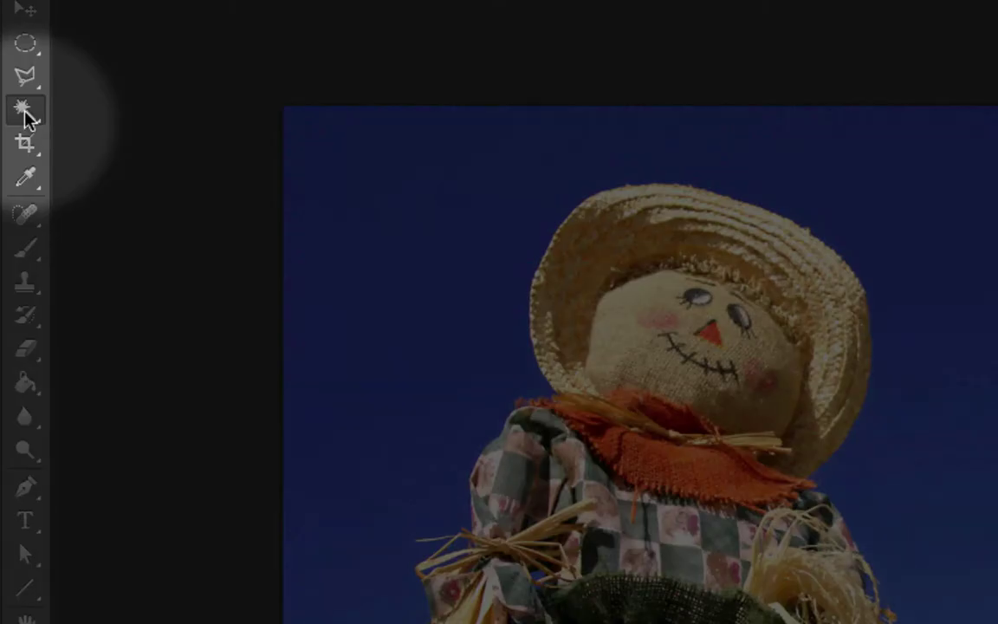
{"action": "key", "text": "w"}
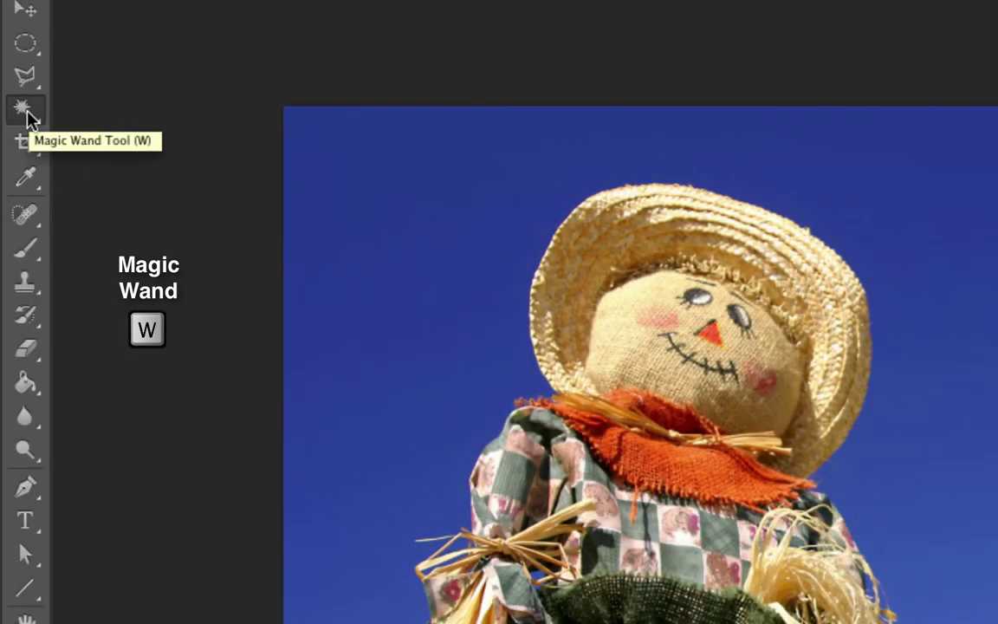
{"action": "mouse_move", "coordinate": [27, 111]}
{"action": "left_mouse_down"}
{"action": "mouse_move", "coordinate": [166, 111]}
{"action": "mouse_move", "coordinate": [156, 106]}
{"action": "left_mouse_up"}
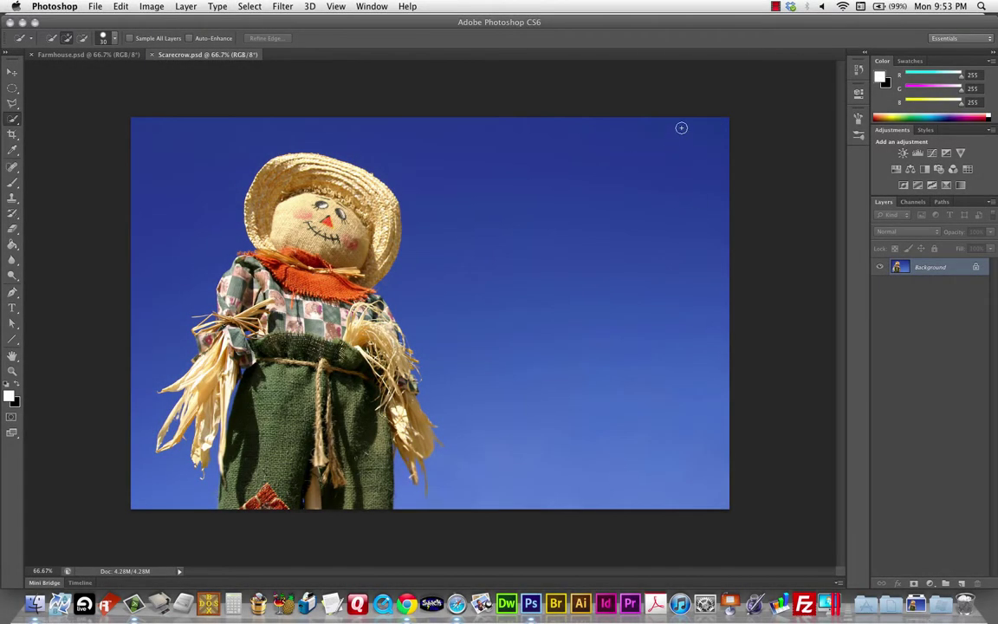
{"action": "mouse_move", "coordinate": [681, 128]}
{"action": "left_mouse_down"}
{"action": "mouse_move", "coordinate": [691, 287]}
{"action": "mouse_move", "coordinate": [674, 408]}
{"action": "mouse_move", "coordinate": [546, 433]}
{"action": "left_mouse_up"}
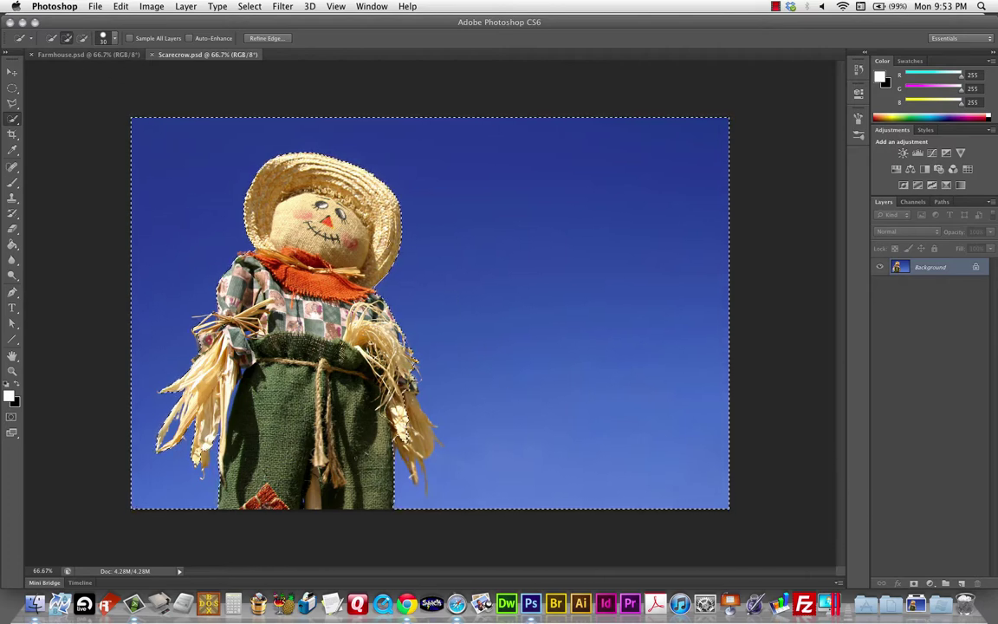
{"action": "key", "text": "v"}
{"action": "left_click_drag", "start_coordinate": [548, 370], "coordinate": [557, 392]}
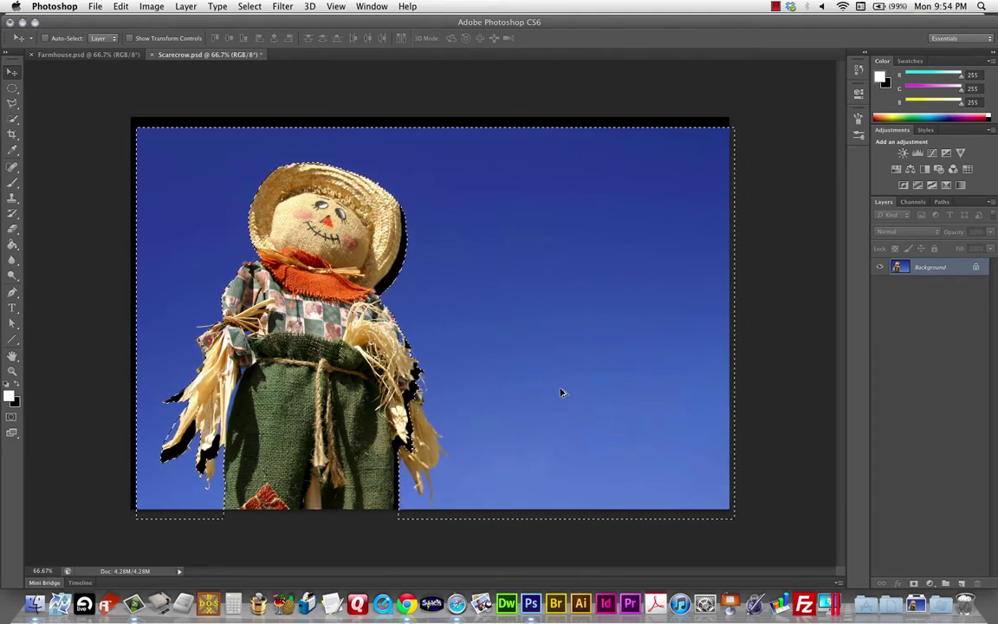
Undo the test move and invert the selection to the scarecrow
{"action": "key", "text": "super+z"}
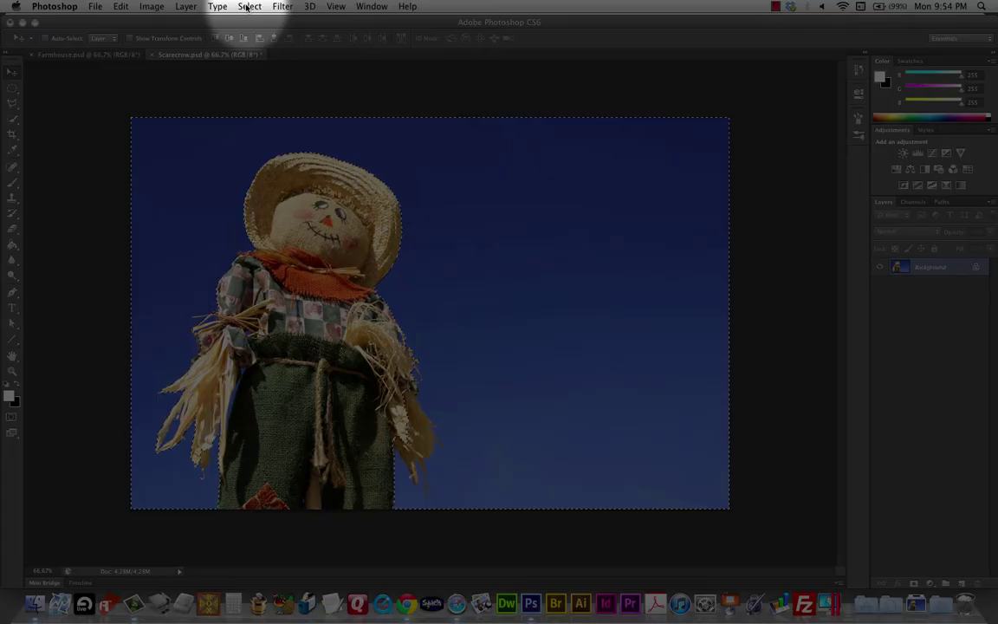
{"action": "left_click", "coordinate": [250, 6]}
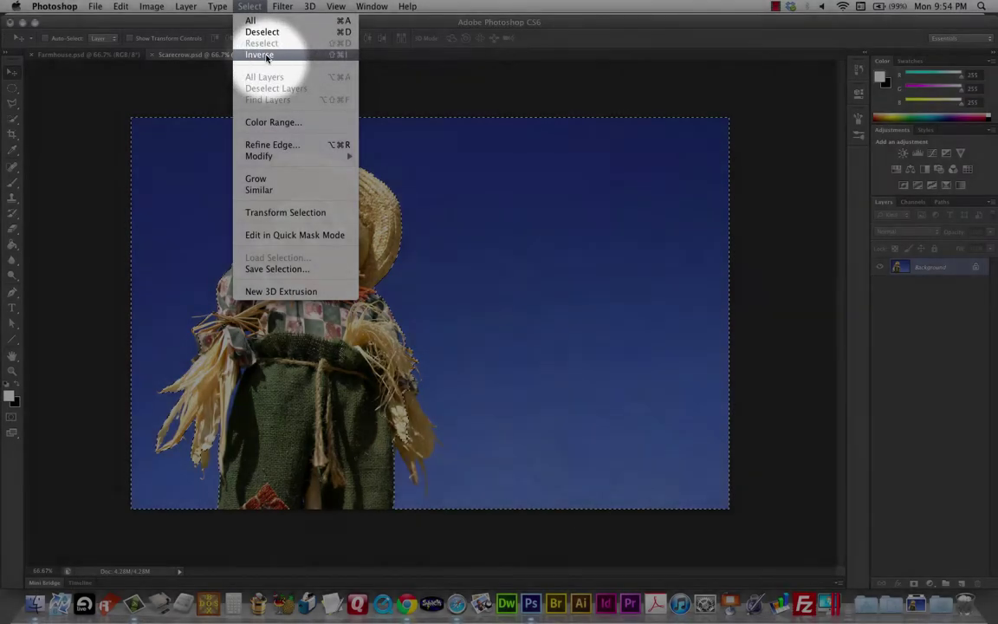
{"action": "left_click", "coordinate": [266, 56]}
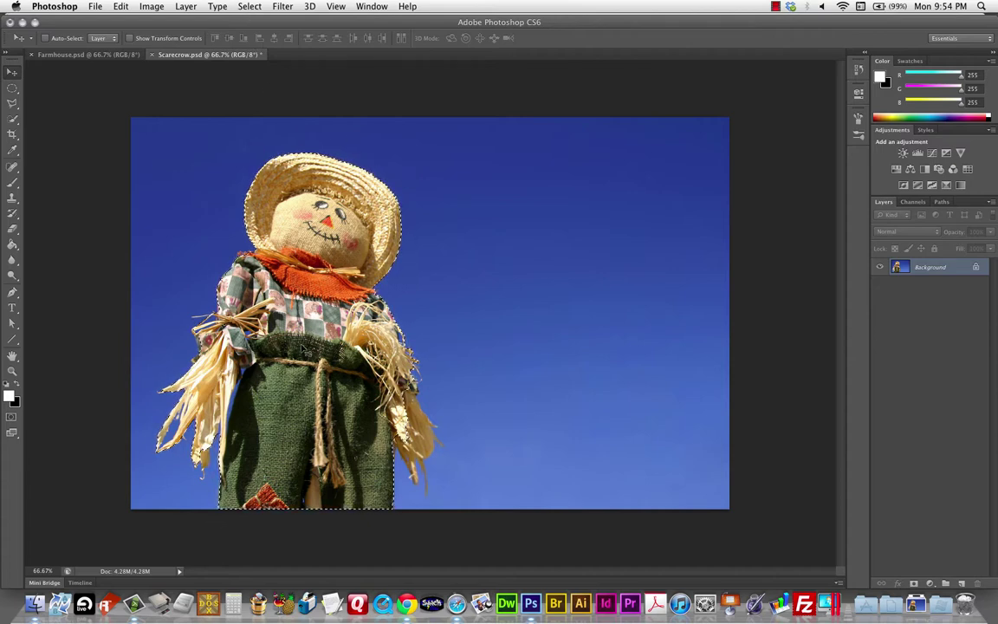
Save the selection as a channel named 'selection brush'
{"action": "left_click", "coordinate": [249, 7]}
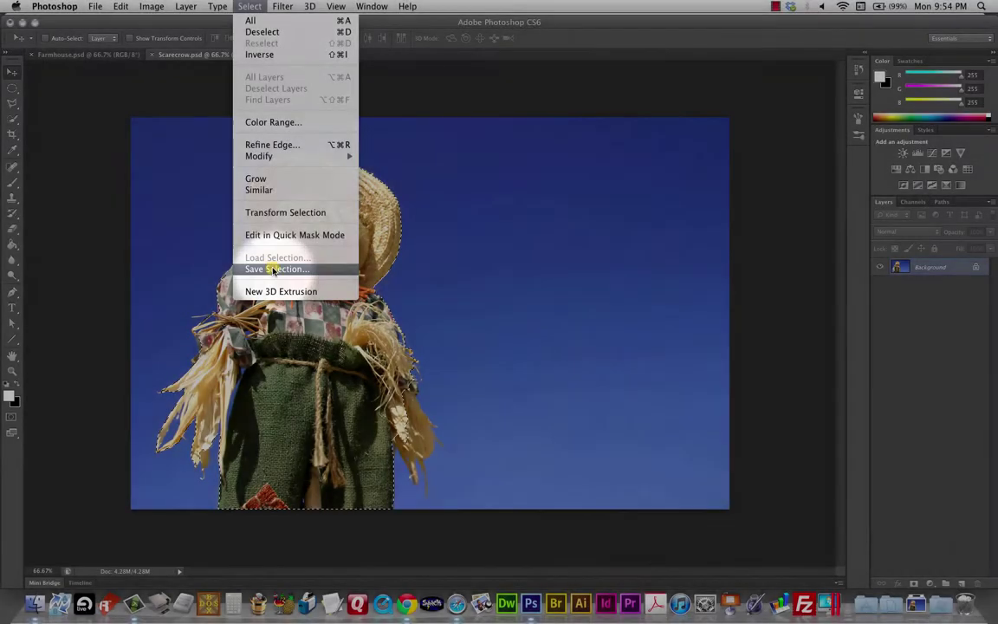
{"action": "left_click", "coordinate": [274, 269]}
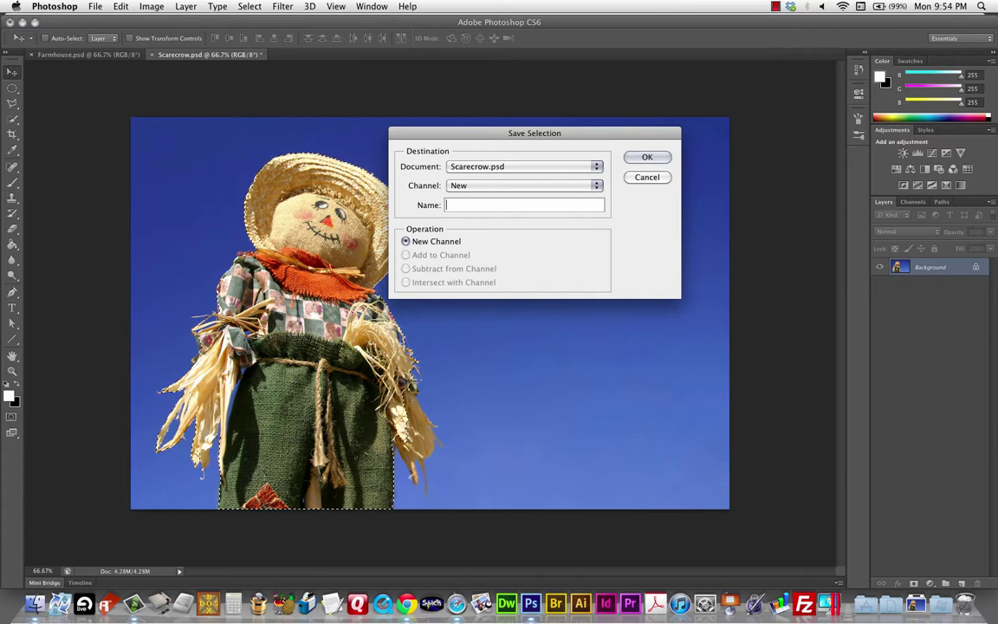
{"action": "type", "text": "selection brush"}
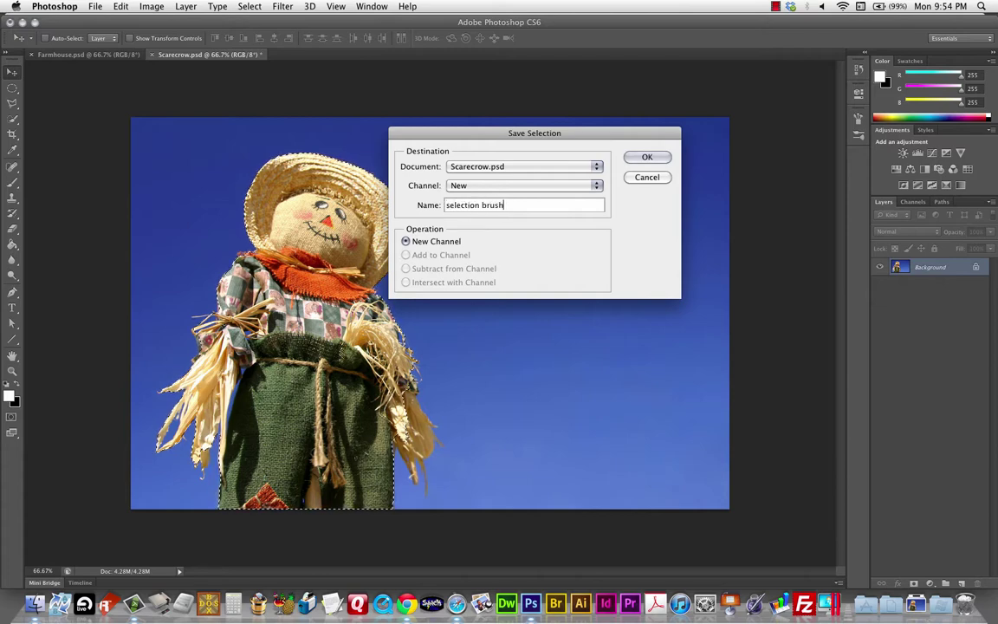
{"action": "left_click", "coordinate": [641, 158]}
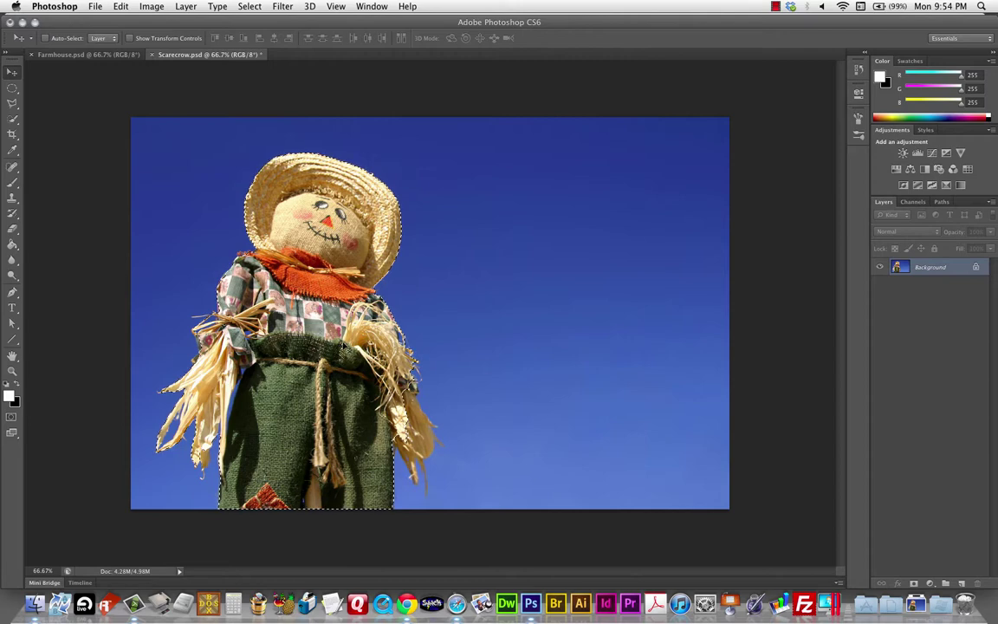
Drag the scarecrow into Farmhouse.psd, place it by the shed, and scale it to about 90%
{"action": "left_click_drag", "start_coordinate": [325, 324], "coordinate": [361, 447]}
{"action": "left_click_drag", "start_coordinate": [292, 405], "coordinate": [287, 378]}
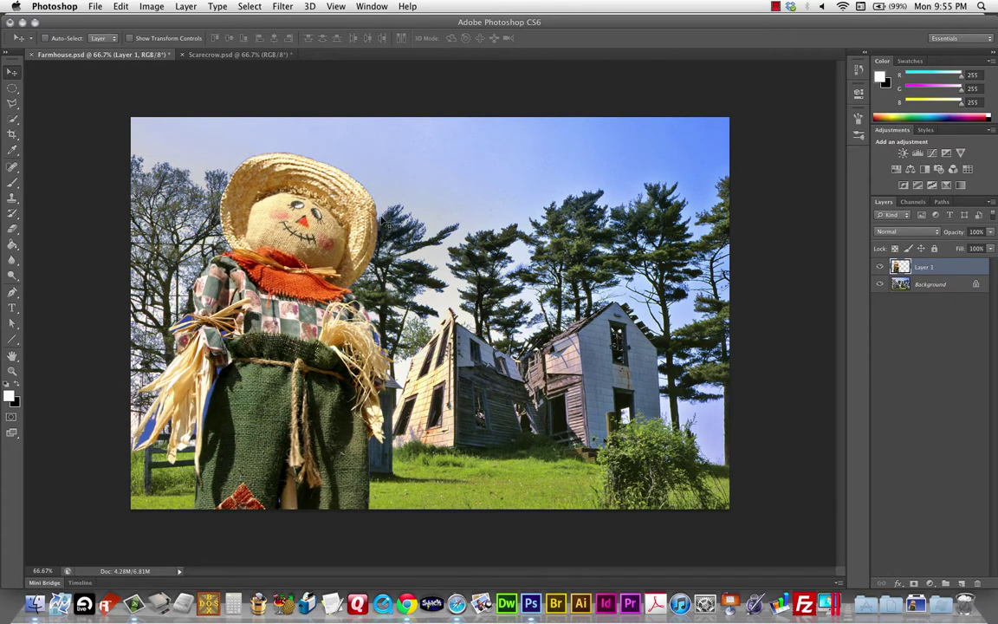
{"action": "key", "text": "super+t"}
{"action": "left_click_drag", "start_coordinate": [393, 152], "coordinate": [320, 224]}
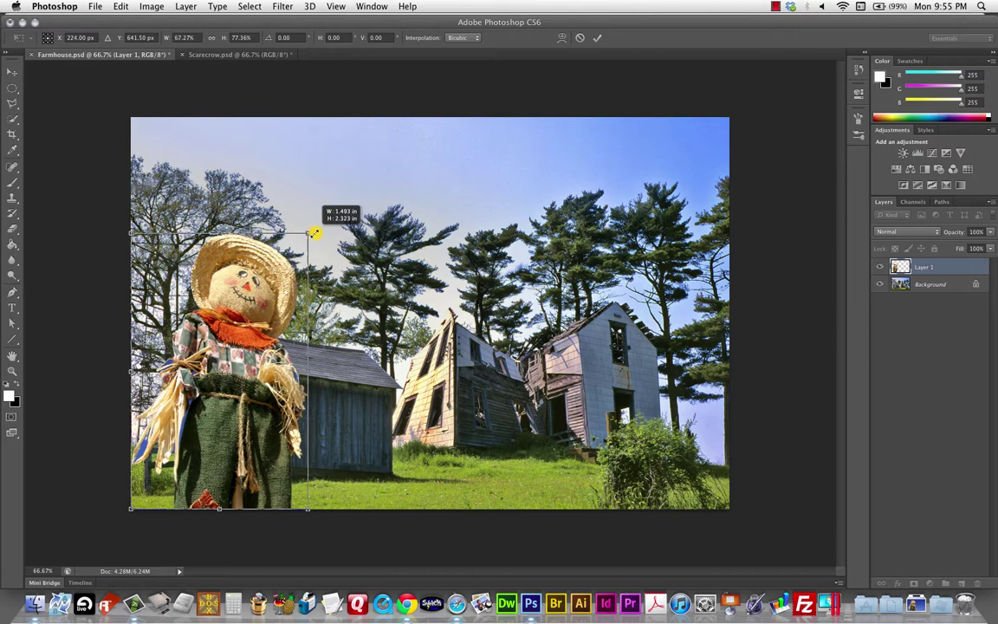
{"action": "left_click_drag", "start_coordinate": [350, 234], "coordinate": [307, 269]}
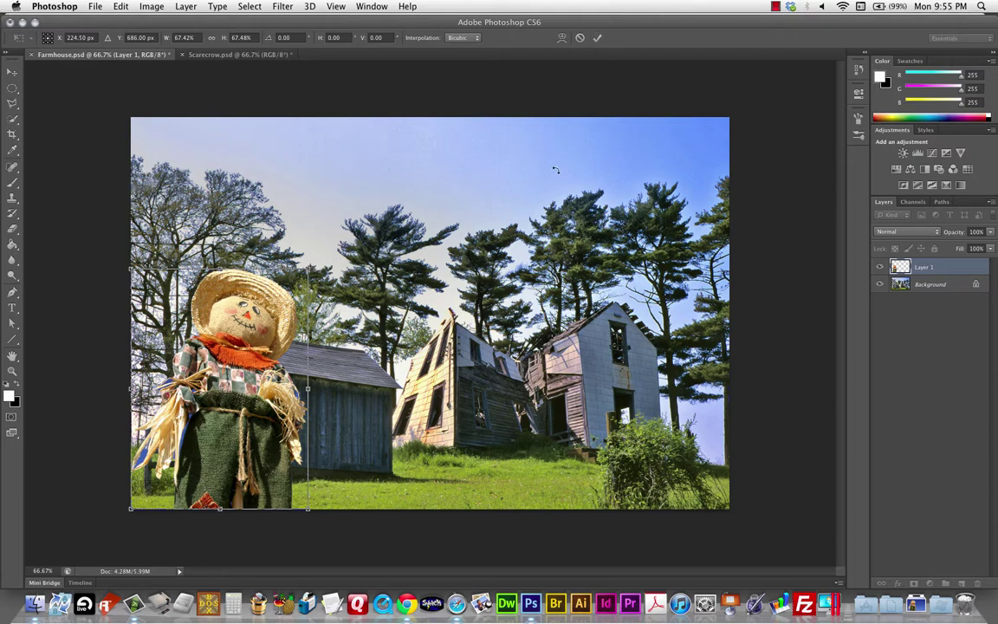
{"action": "left_click", "coordinate": [597, 38]}
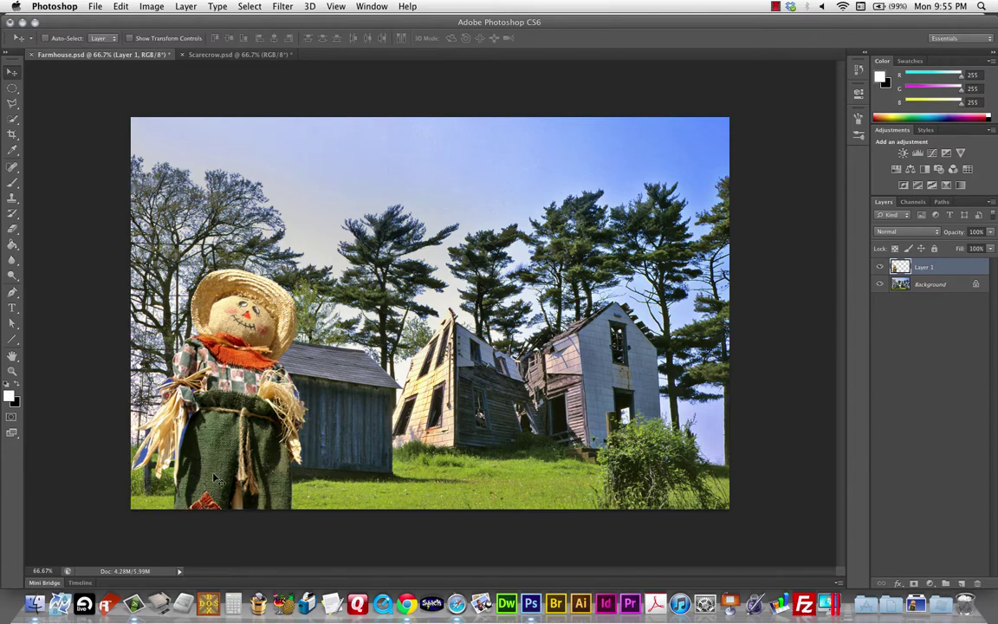
View the farmhouse composite at 100% zoom
{"action": "key", "text": "super+1"}
{"action": "scroll", "coordinate": [164, 450], "scroll_direction": "left", "scroll_amount": 5}
{"action": "scroll", "coordinate": [165, 451], "scroll_direction": "down", "scroll_amount": 2}
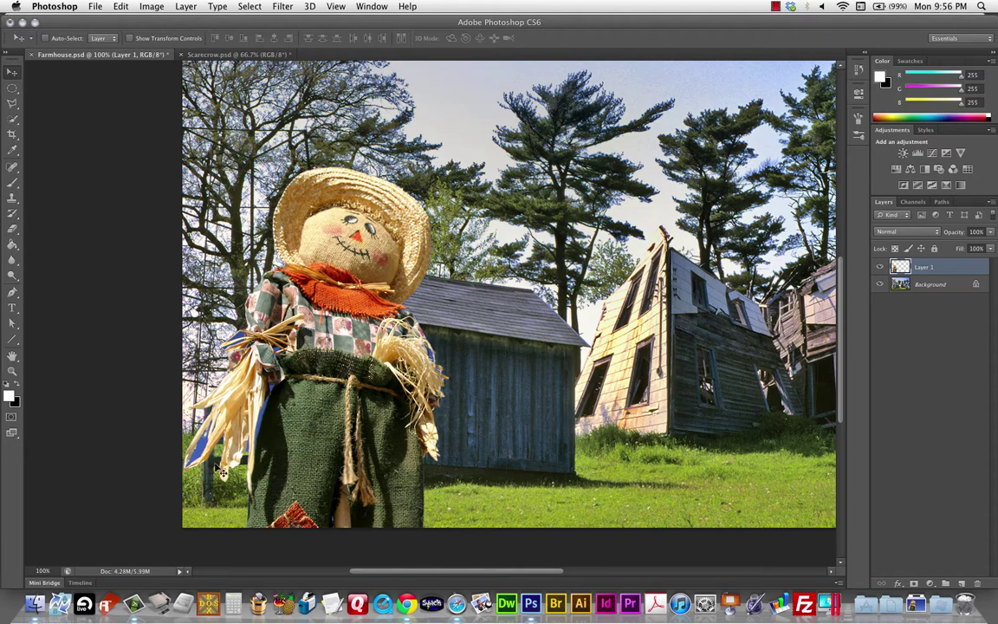
Switch to Scarecrow.psd, deselect, and choose the Magic Wand tool
{"action": "left_click", "coordinate": [213, 56]}
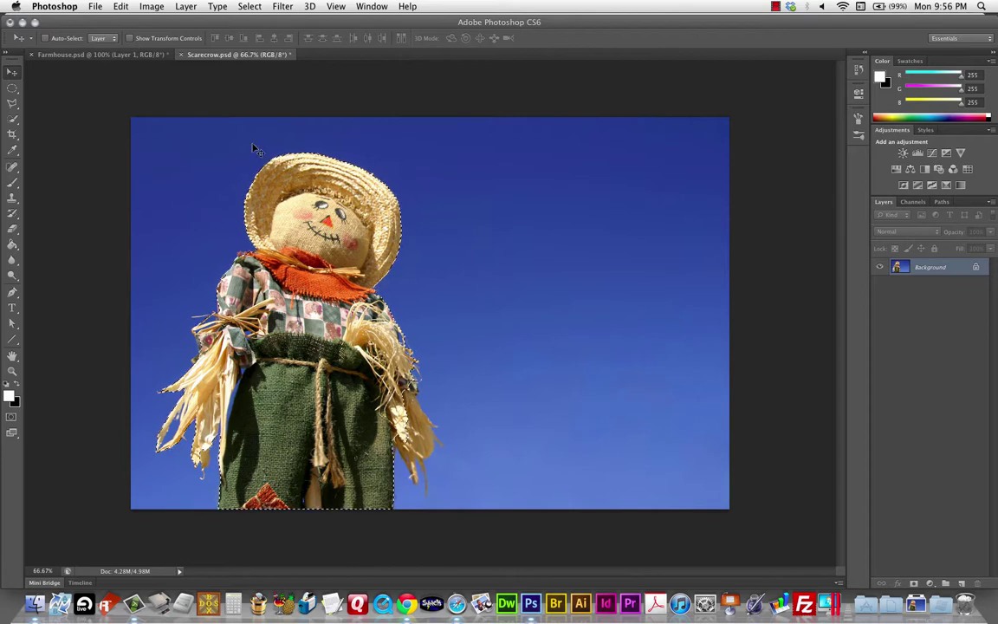
{"action": "key", "text": "super+d"}
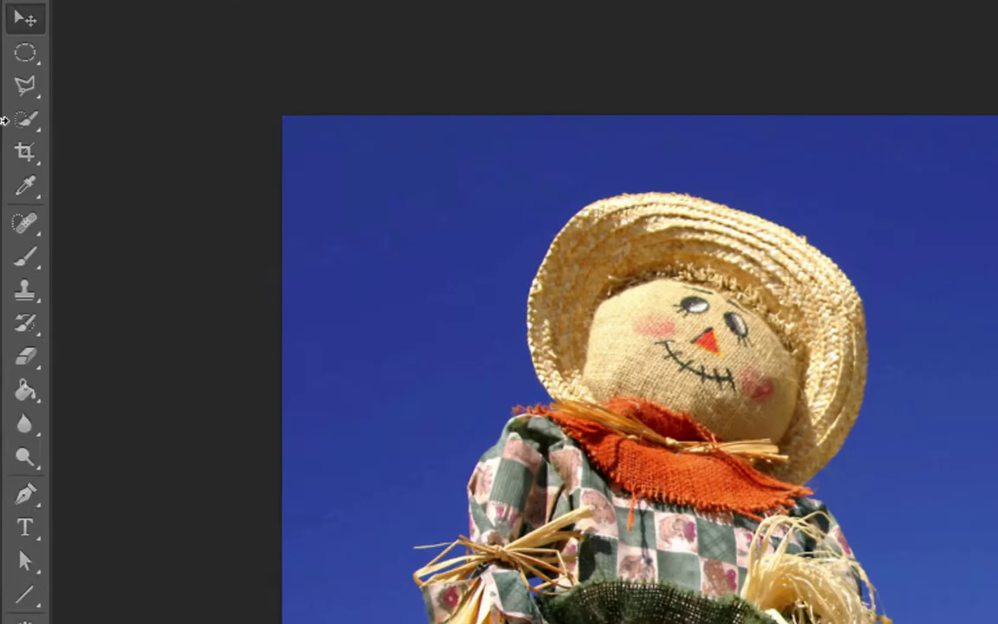
{"action": "left_click_drag", "start_coordinate": [25, 126], "coordinate": [148, 148]}
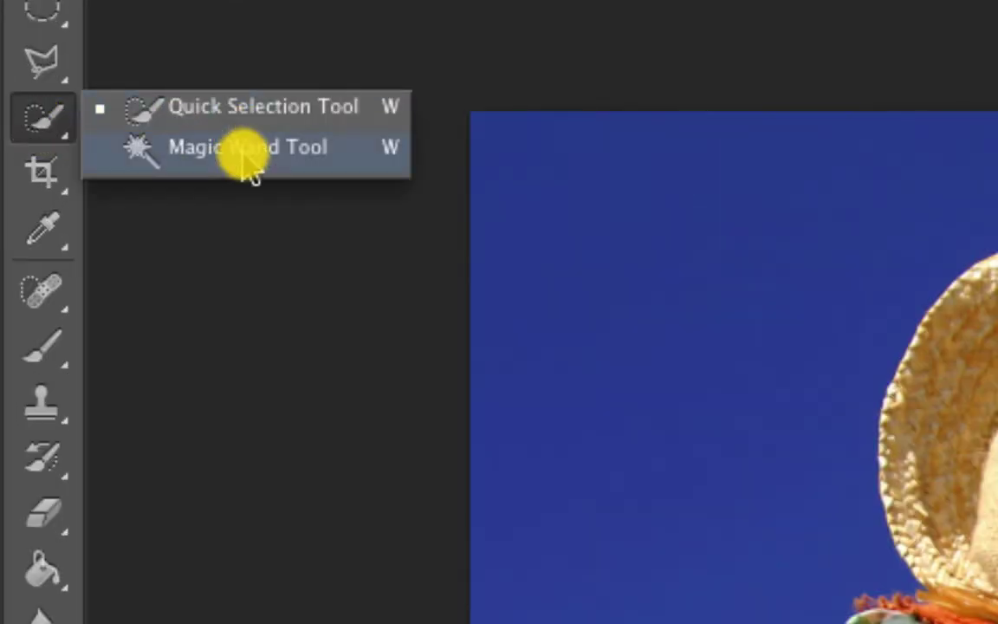
{"action": "mouse_move", "coordinate": [244, 161]}
{"action": "left_mouse_down"}
{"action": "mouse_move", "coordinate": [209, 151]}
{"action": "mouse_move", "coordinate": [227, 153]}
{"action": "left_mouse_up"}
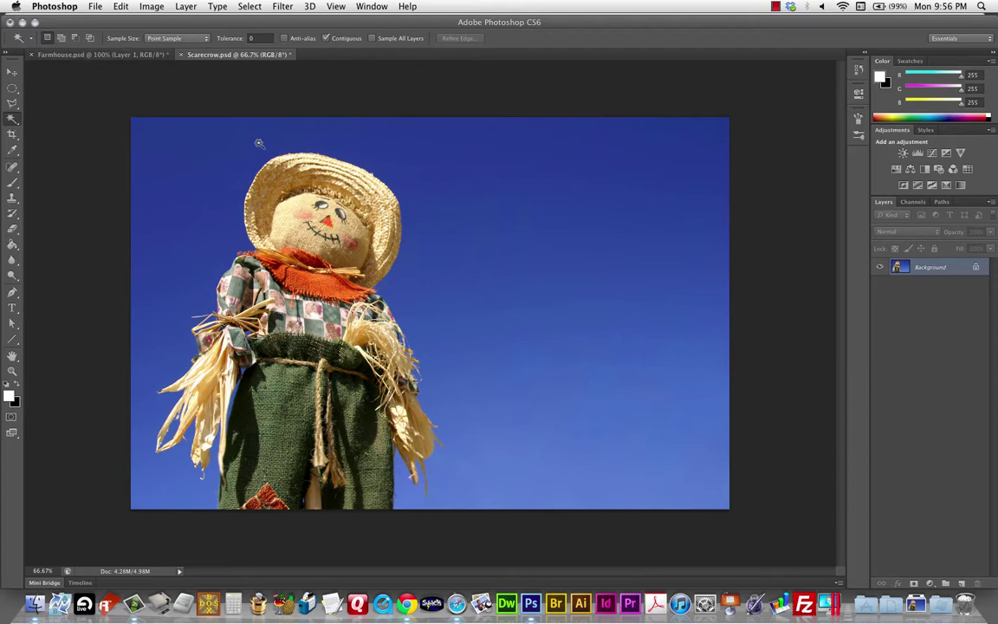
Test-click the sky, then set the Magic Wand Tolerance to 32
{"action": "left_click", "coordinate": [493, 194]}
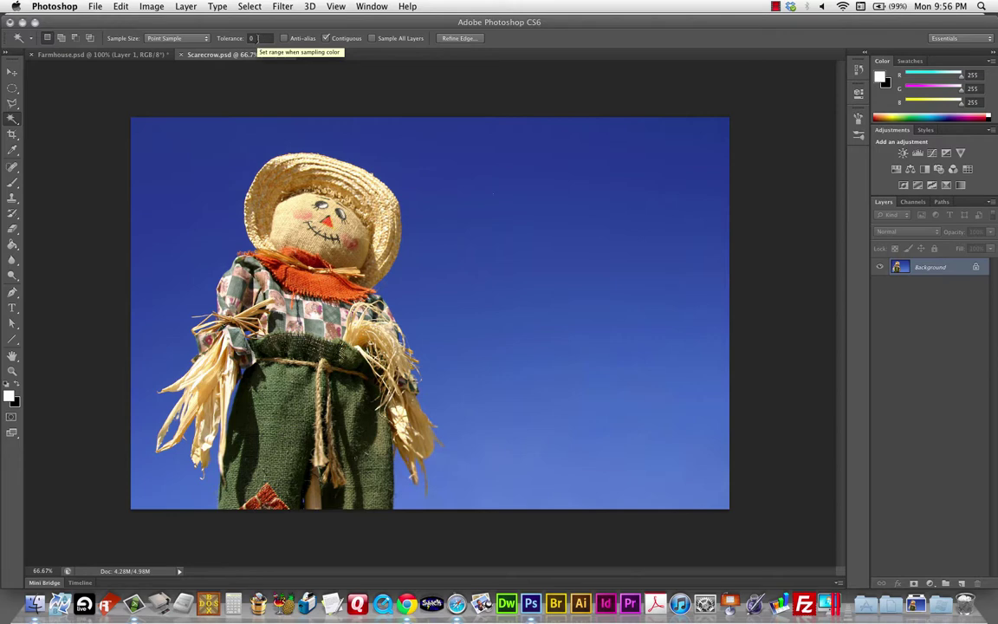
{"action": "double_click", "coordinate": [255, 38]}
{"action": "type", "text": "8"}
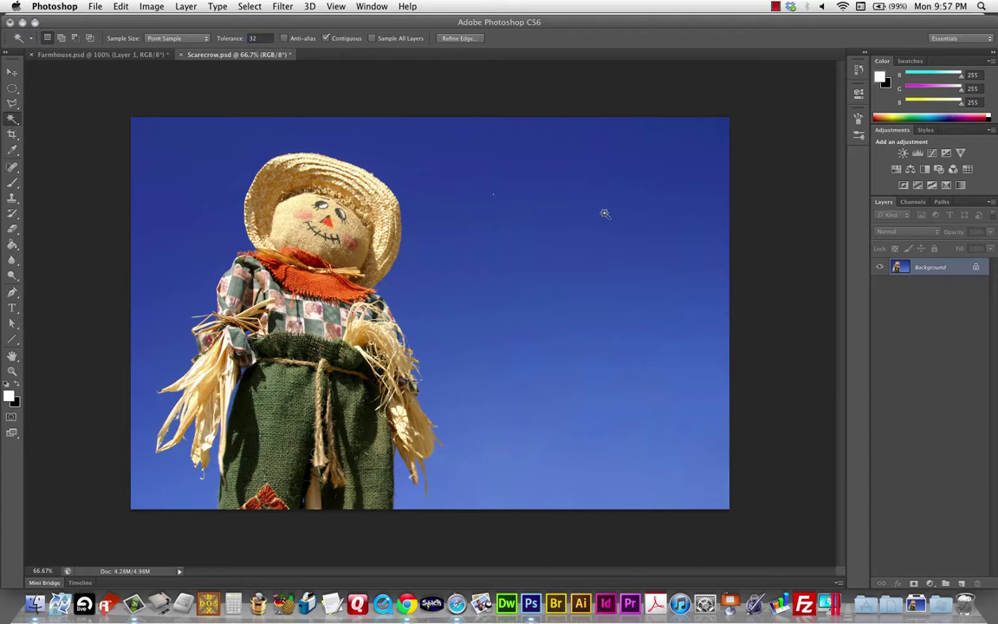
{"action": "left_click", "coordinate": [597, 242]}
{"action": "left_click", "coordinate": [603, 306]}
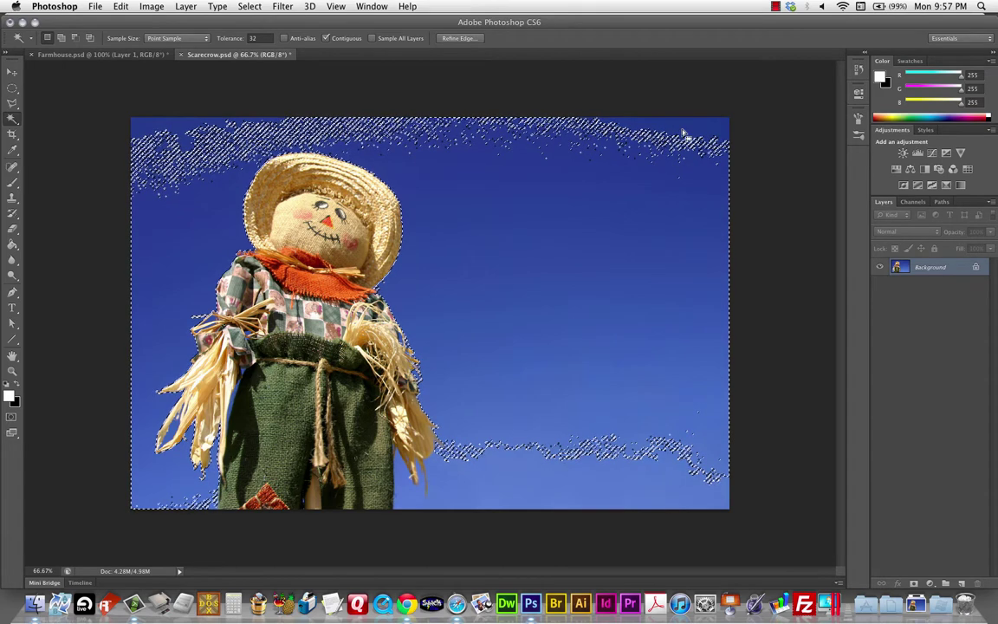
{"action": "left_click", "coordinate": [595, 278]}
{"action": "left_click", "coordinate": [609, 371]}
{"action": "left_click", "coordinate": [695, 187]}
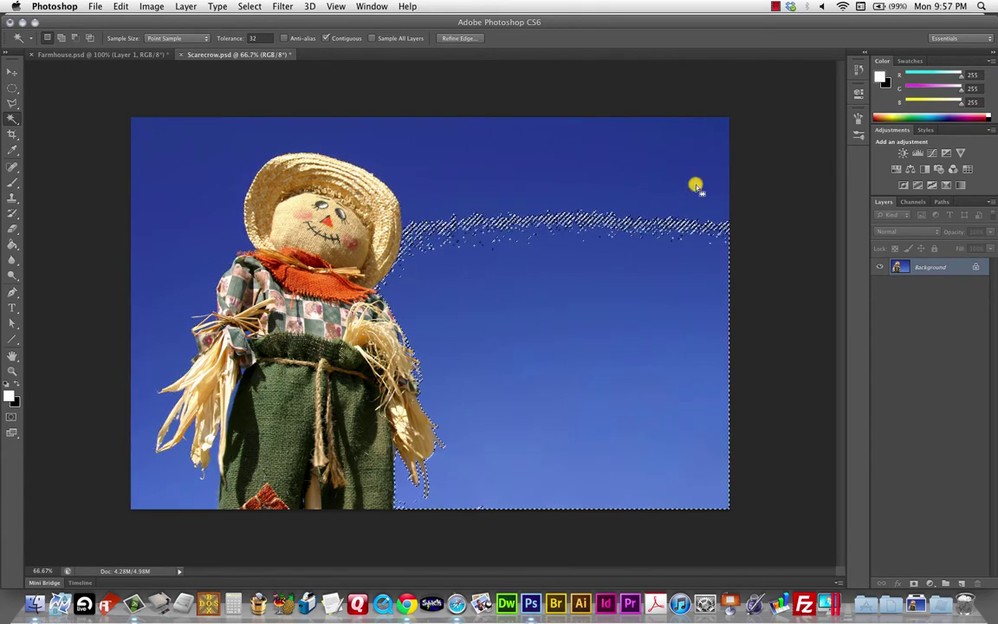
{"action": "left_click", "coordinate": [473, 362]}
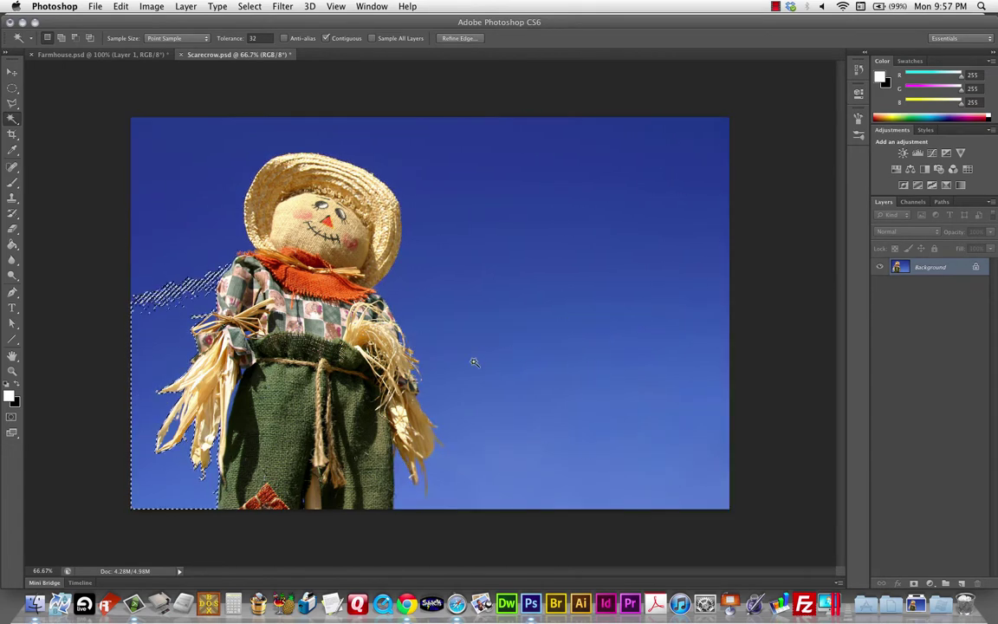
{"action": "left_click", "coordinate": [621, 388]}
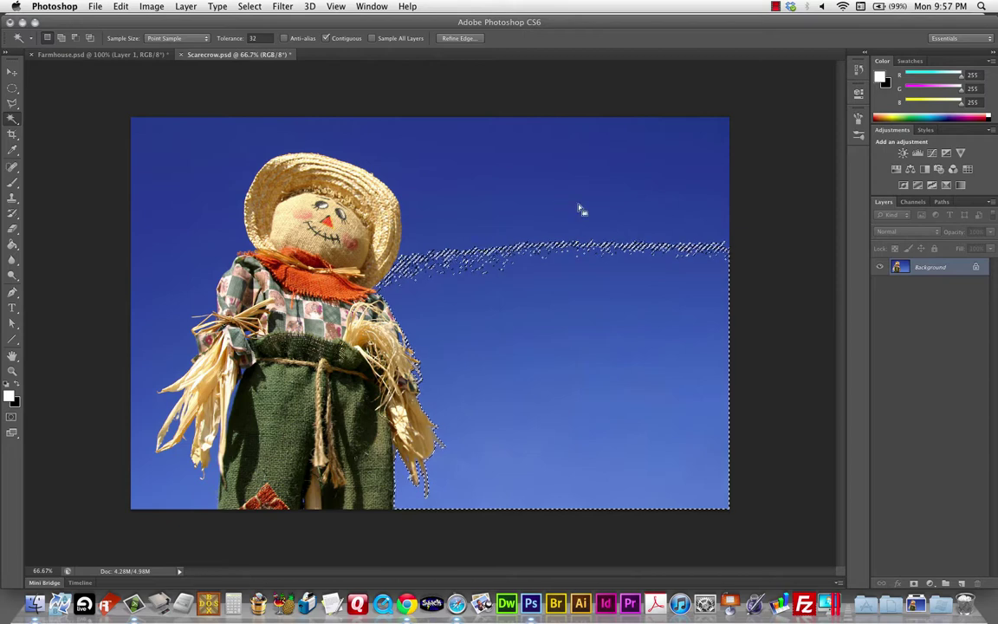
{"action": "left_click", "coordinate": [521, 184]}
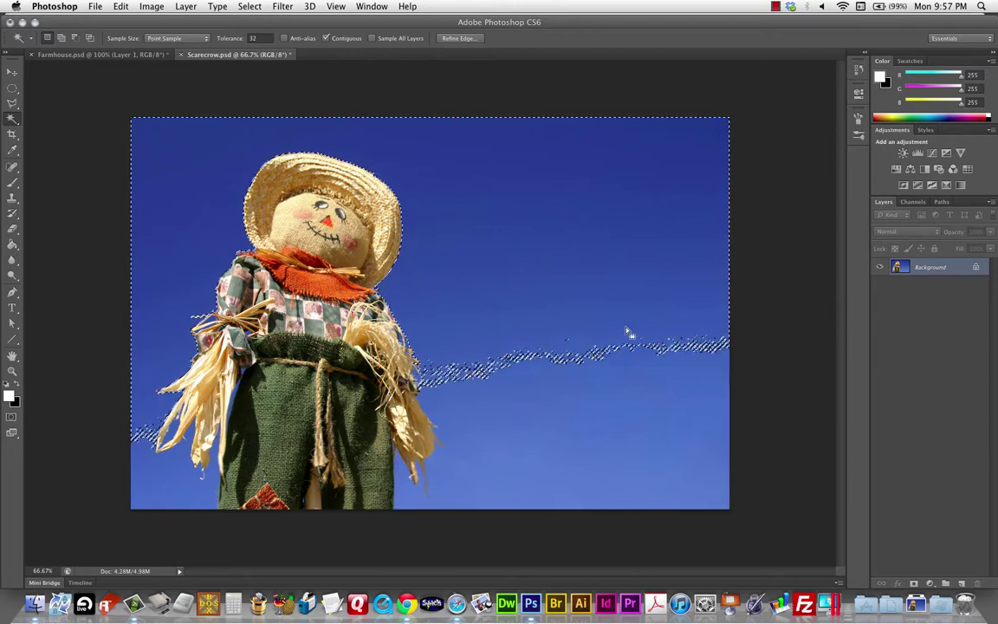
{"action": "key", "text": "super+d"}
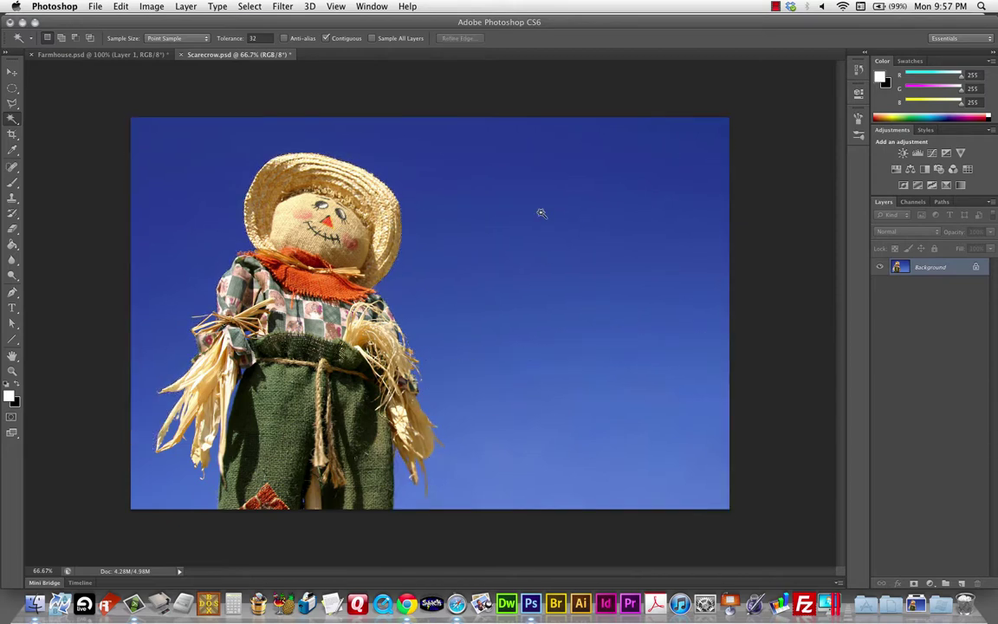
Magic Wand the upper sky, add the missed streaks across and at lower left, then check at 100%
{"action": "left_click", "coordinate": [473, 184]}
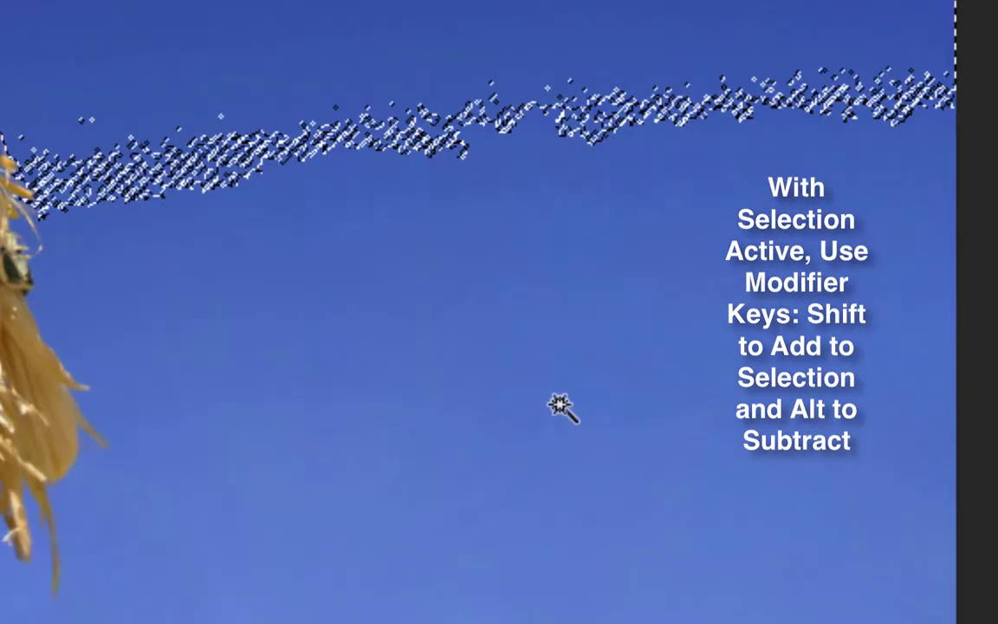
{"action": "left_click", "coordinate": [545, 351]}
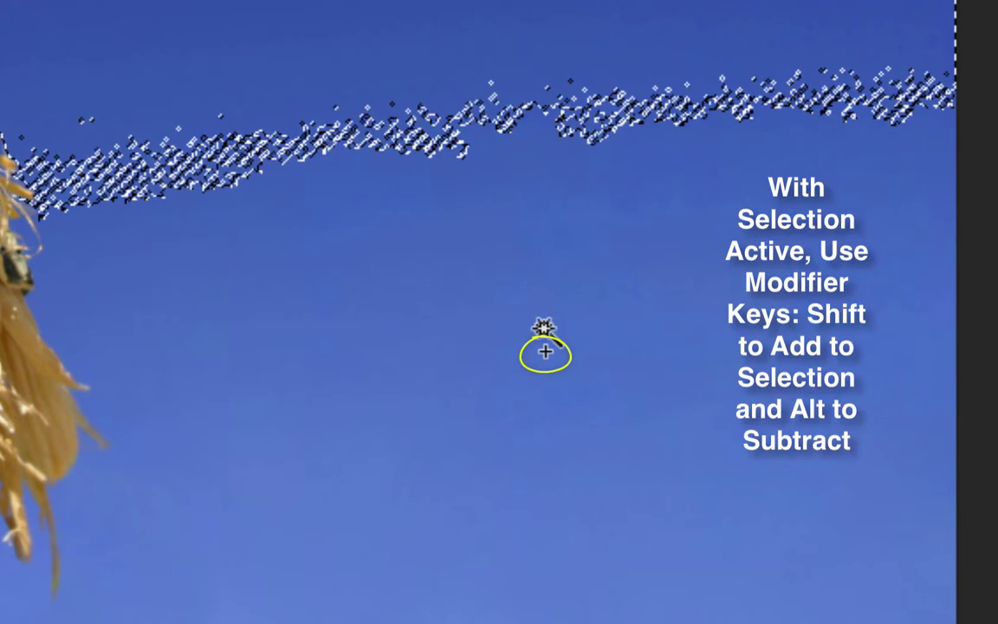
{"action": "key", "text": "alt"}
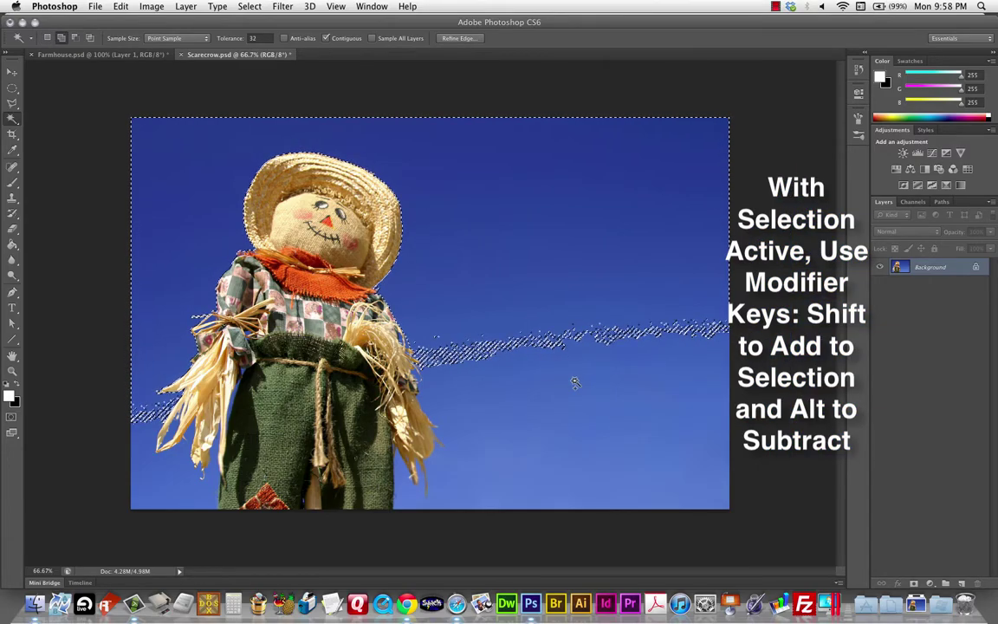
{"action": "left_click", "coordinate": [588, 440], "text": "shift"}
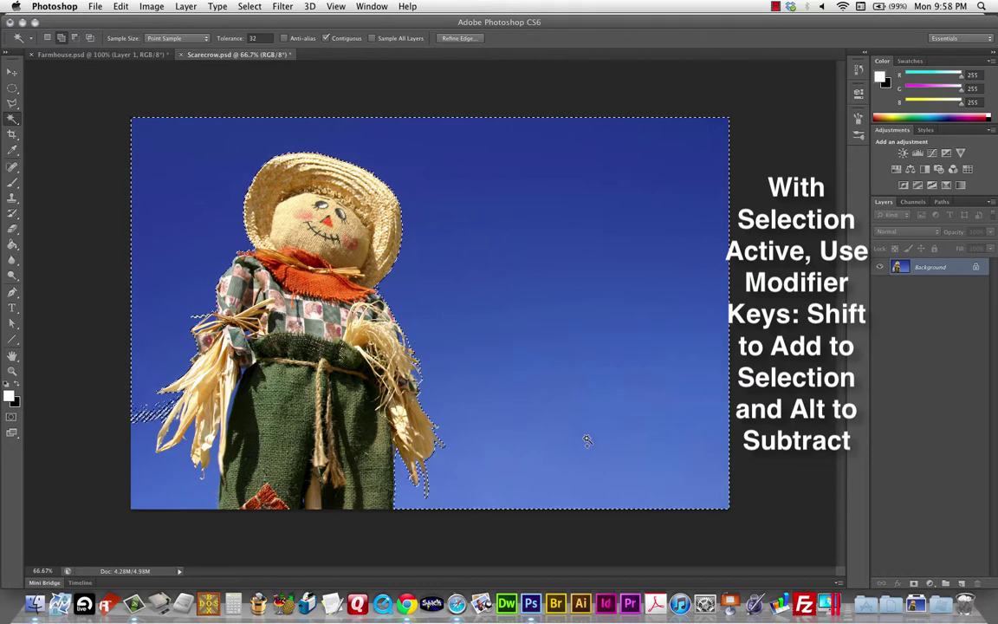
{"action": "left_click", "coordinate": [161, 488], "text": "shift"}
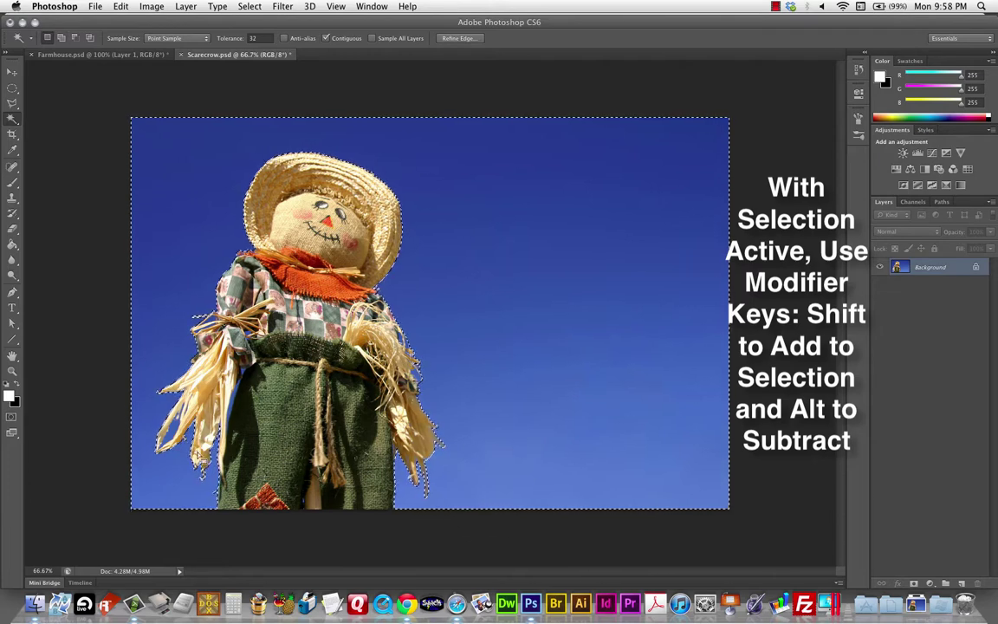
{"action": "key", "text": "super+plus"}
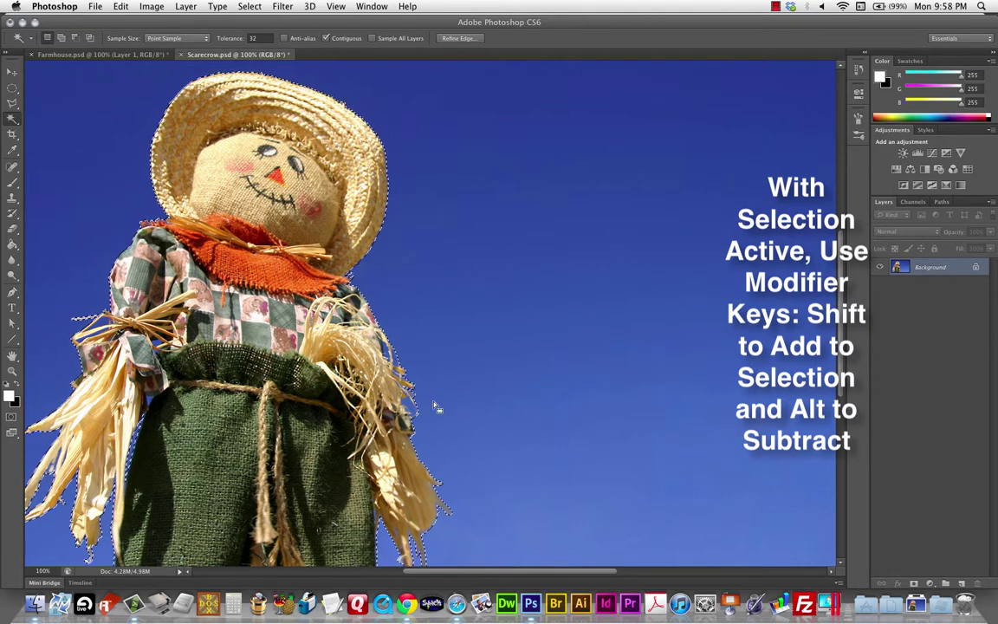
{"action": "key", "text": "super+plus"}
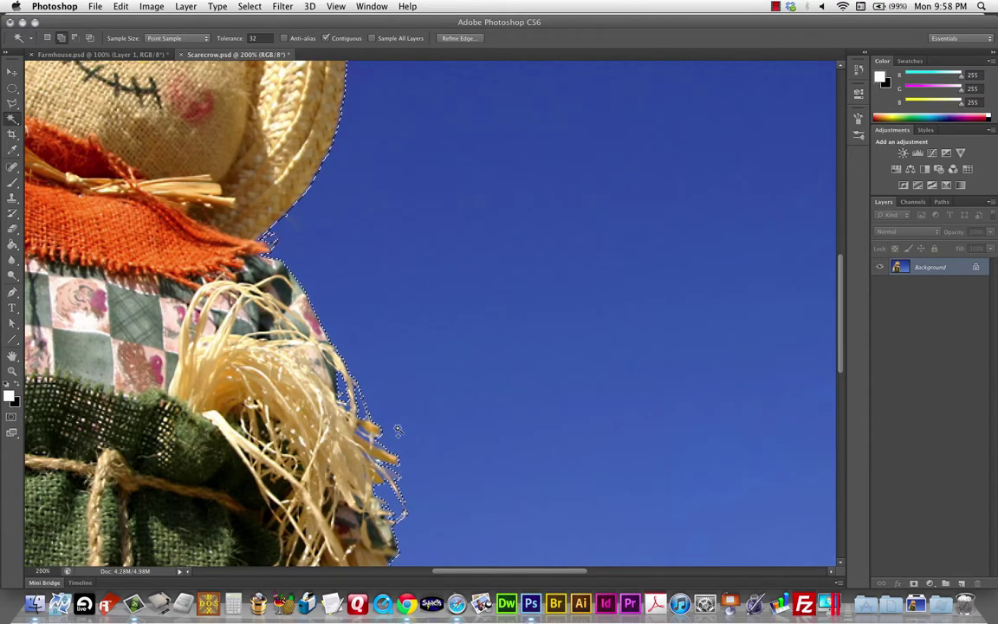
{"action": "key", "text": "super+0"}
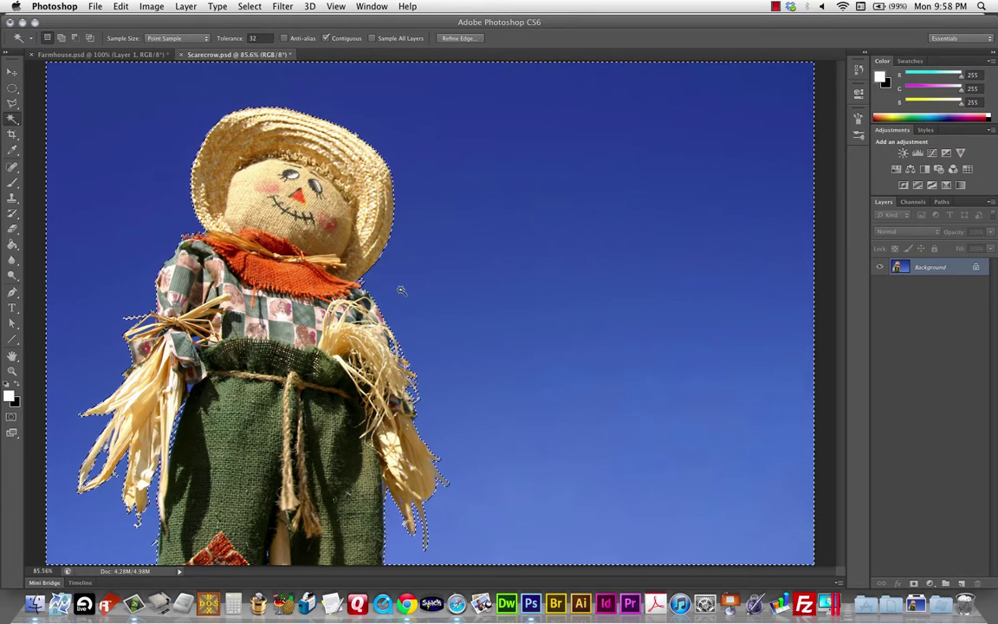
Save the current sky selection as a new channel named 'magic wand'
{"action": "left_click", "coordinate": [248, 6]}
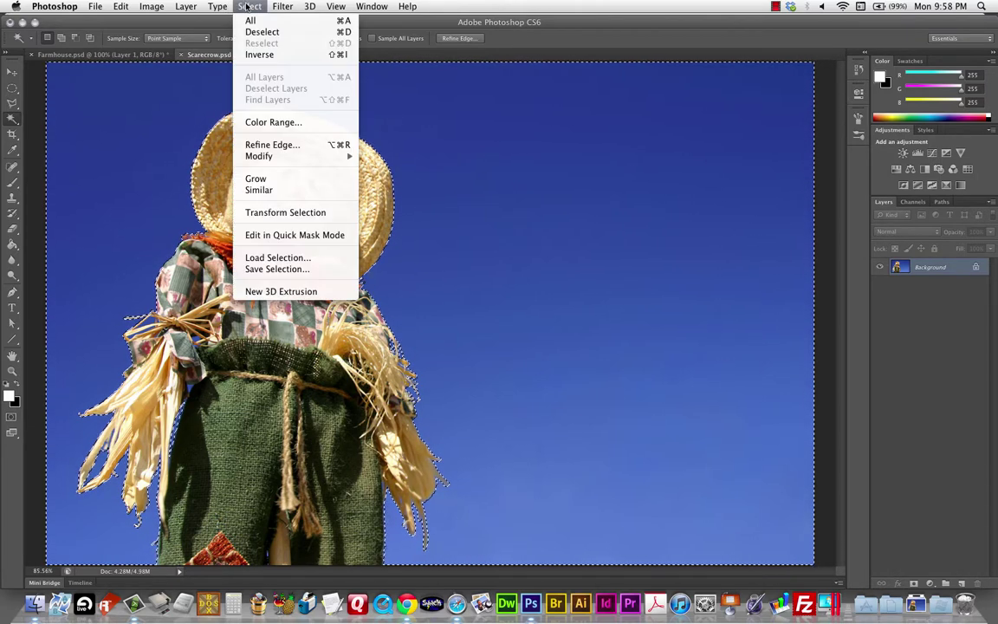
{"action": "left_click", "coordinate": [276, 269]}
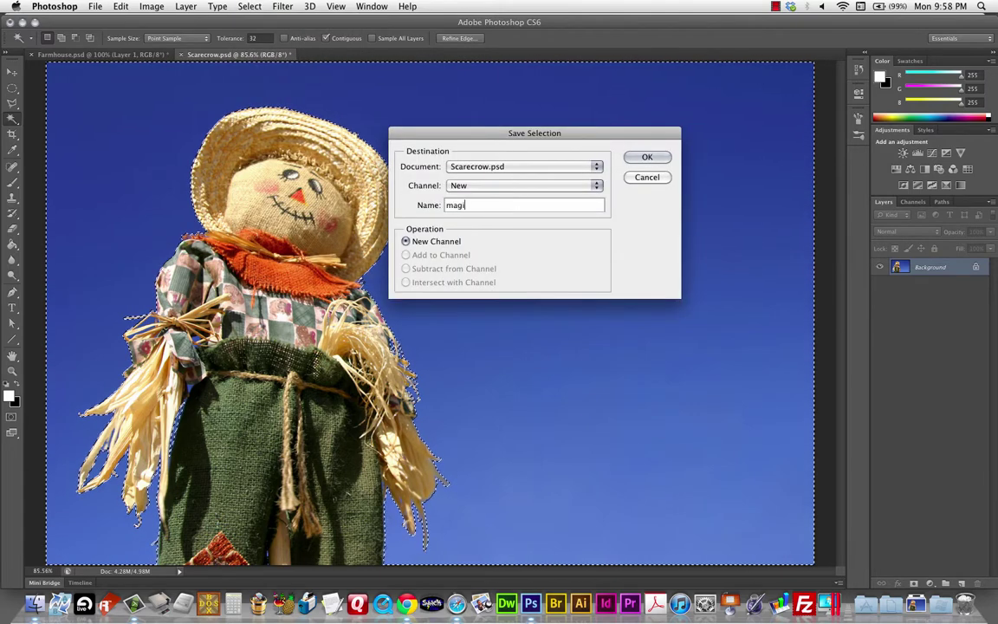
{"action": "key", "text": "Return"}
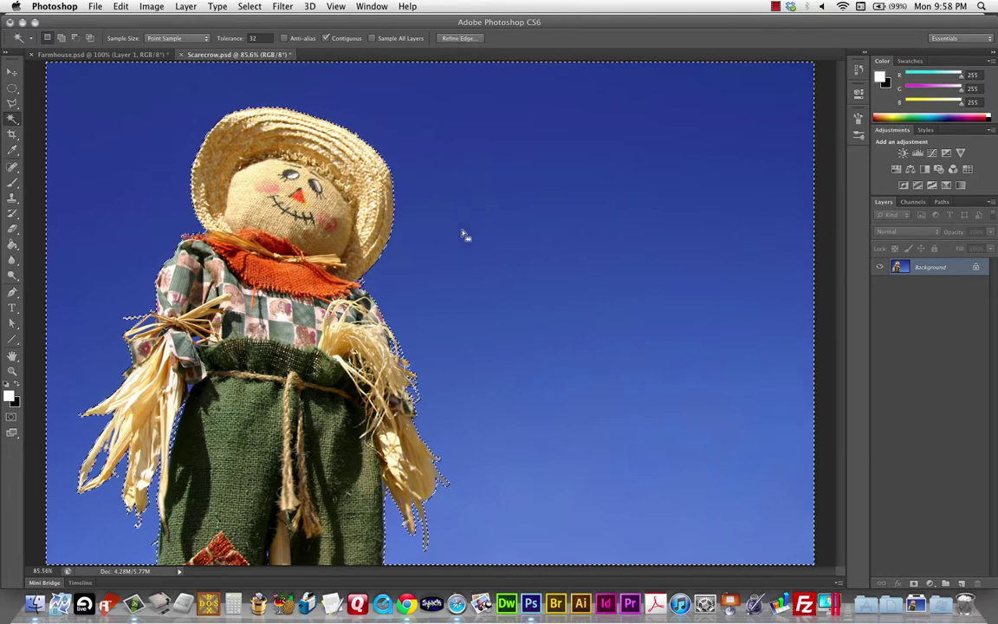
Invert the selection to the scarecrow and save it over the existing 'magic wand' channel
{"action": "left_click", "coordinate": [249, 7]}
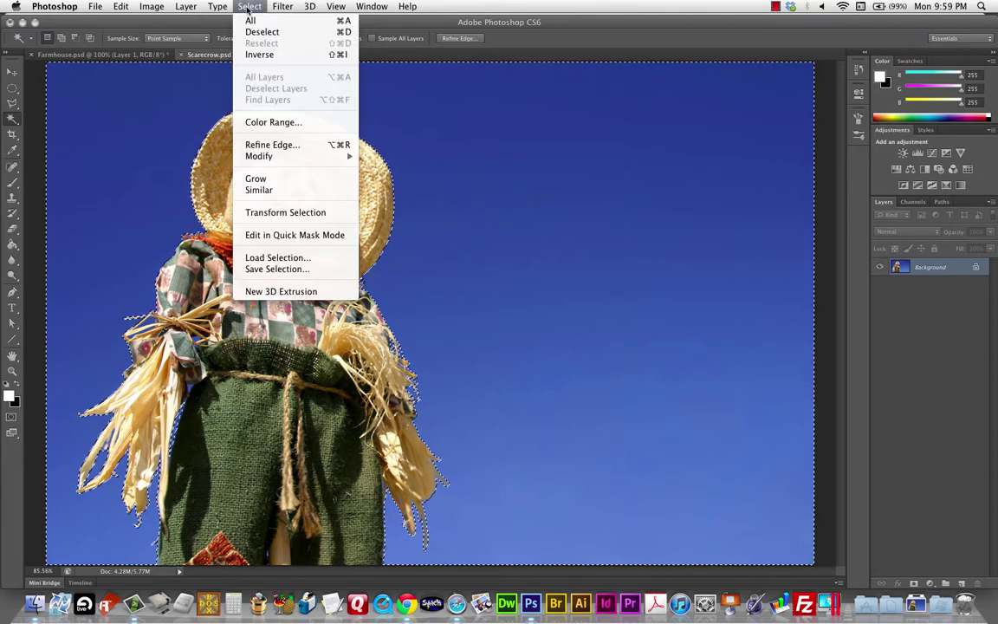
{"action": "left_click", "coordinate": [260, 54]}
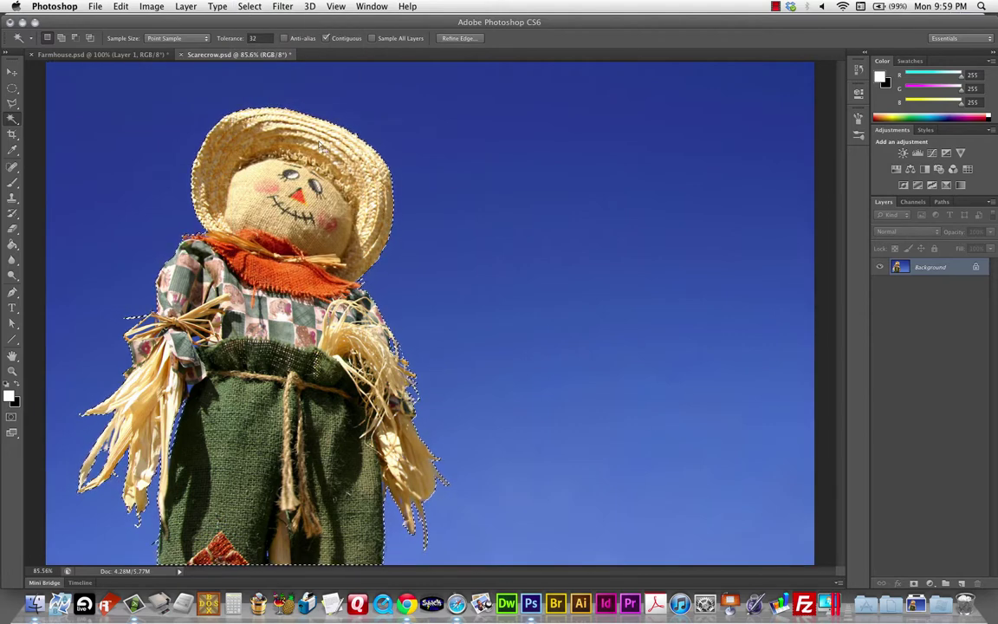
{"action": "left_click", "coordinate": [253, 6]}
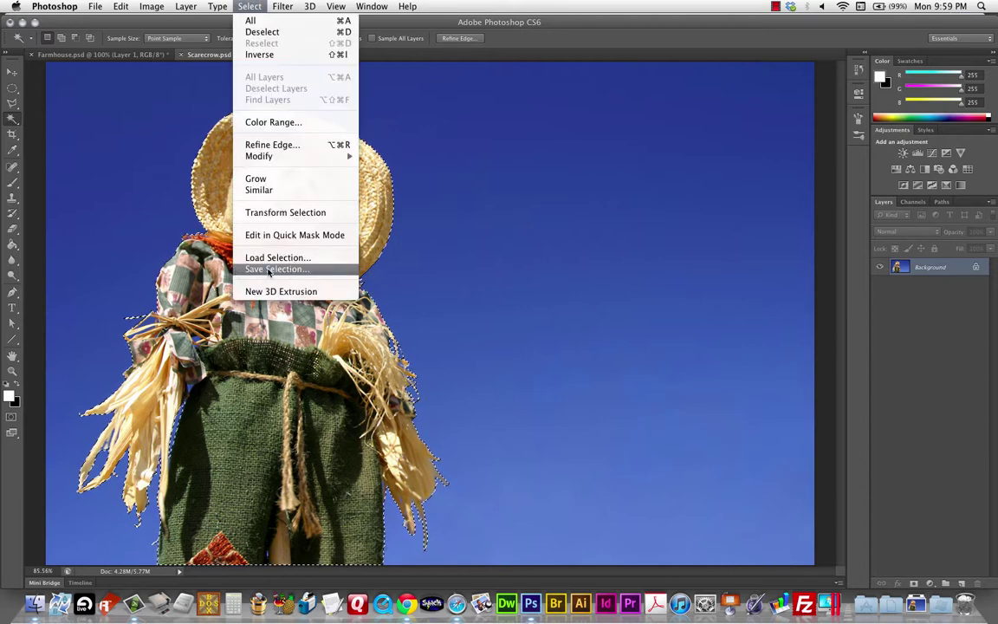
{"action": "left_click", "coordinate": [270, 269]}
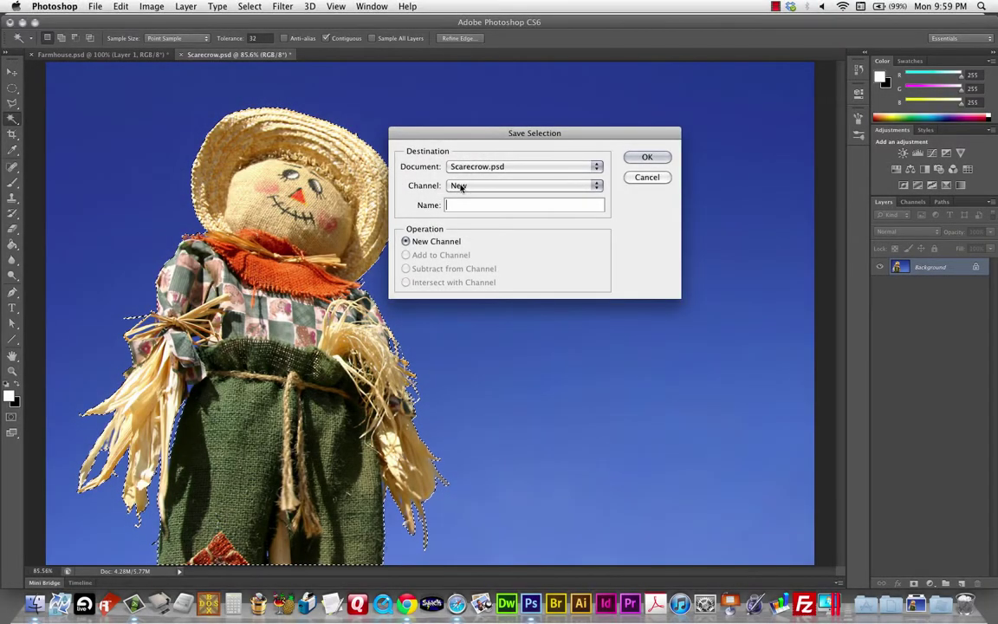
{"action": "left_click", "coordinate": [461, 187]}
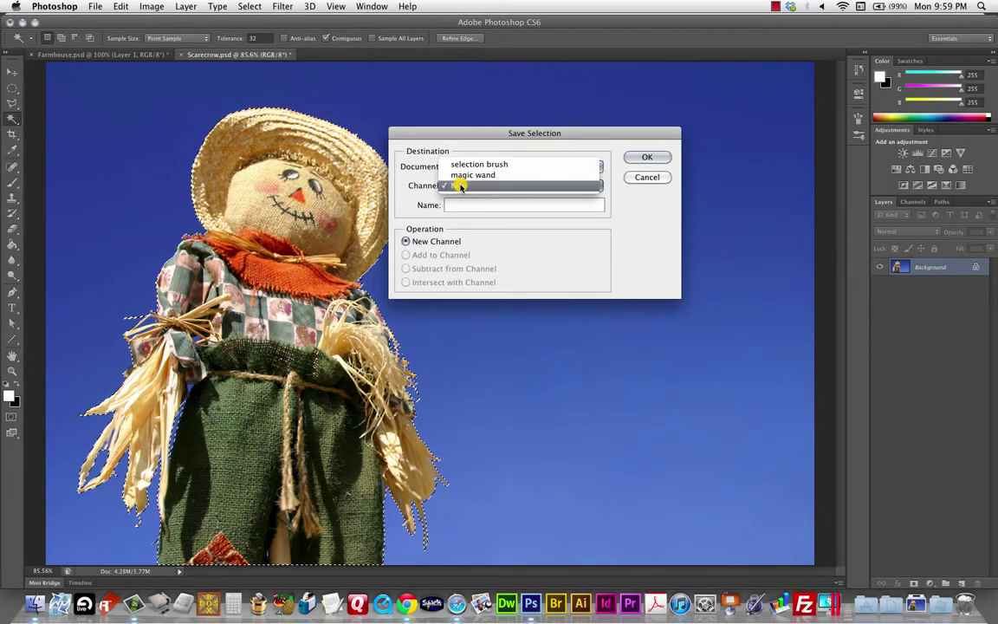
{"action": "left_click", "coordinate": [465, 176]}
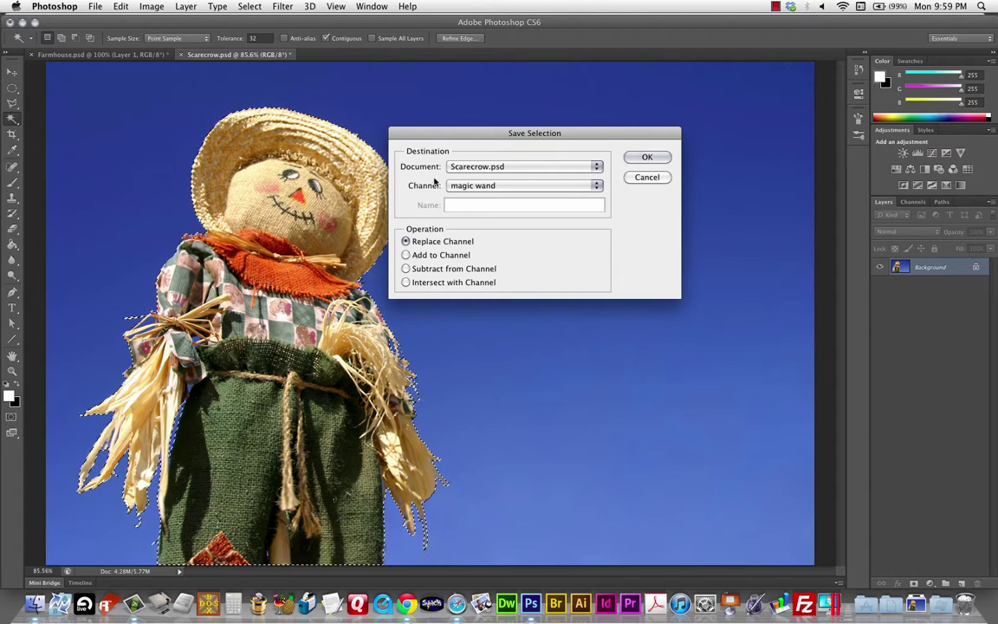
{"action": "left_click", "coordinate": [650, 157]}
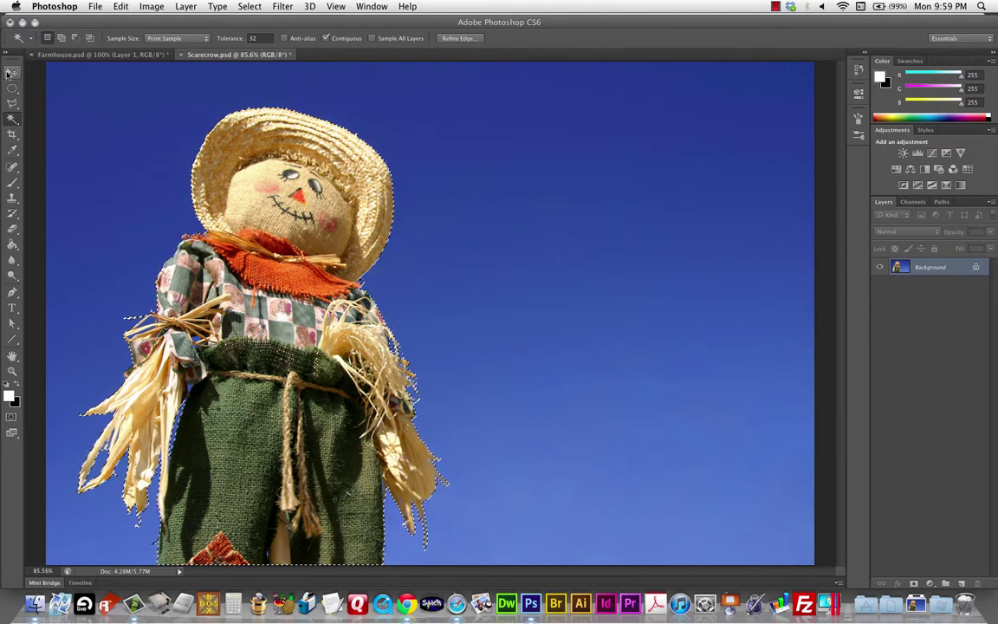
Drag the selected scarecrow into Farmhouse.psd as Layer 2, nudge it up and right, and zoom out
{"action": "key", "text": "v"}
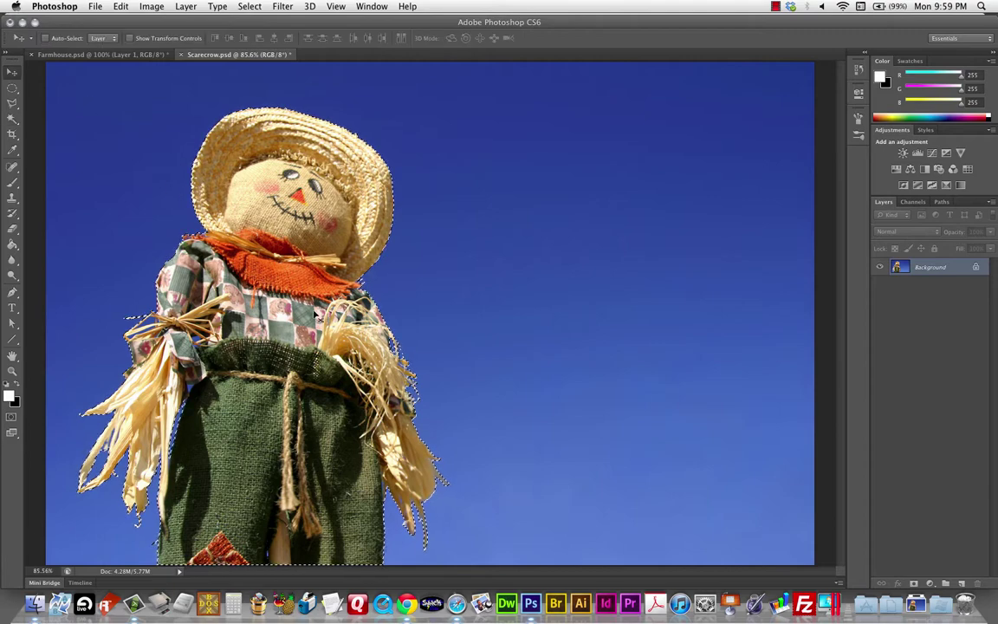
{"action": "left_click_drag", "start_coordinate": [324, 338], "coordinate": [126, 59]}
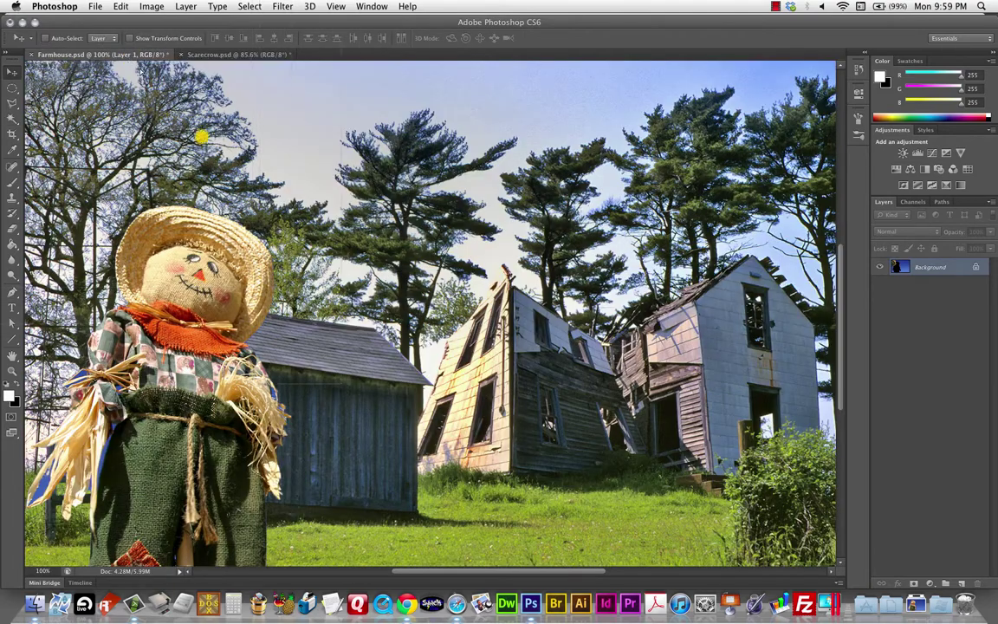
{"action": "left_click_drag", "start_coordinate": [202, 136], "coordinate": [436, 368]}
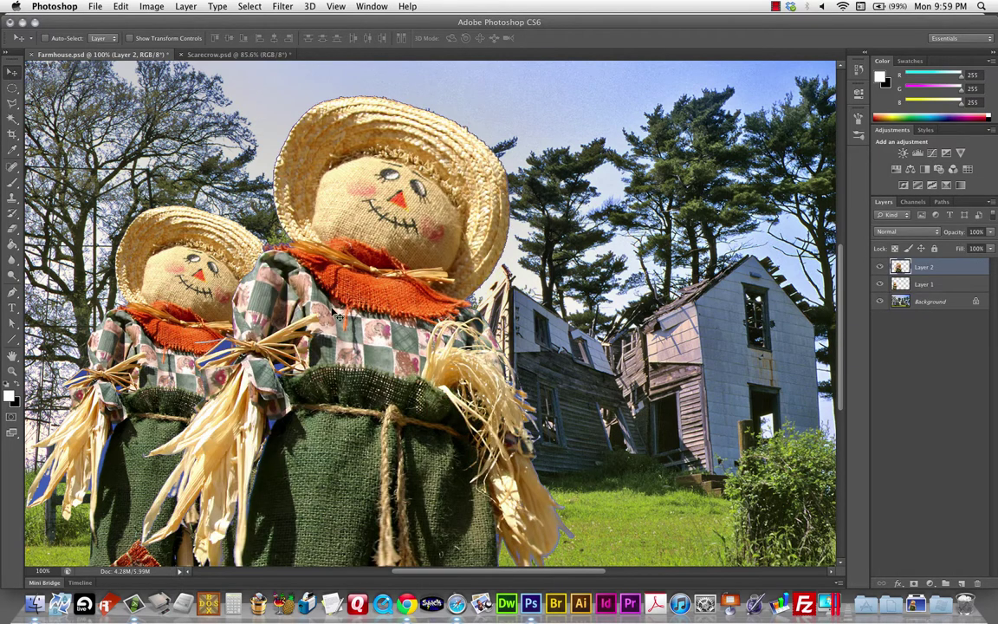
{"action": "left_click_drag", "start_coordinate": [340, 317], "coordinate": [373, 277]}
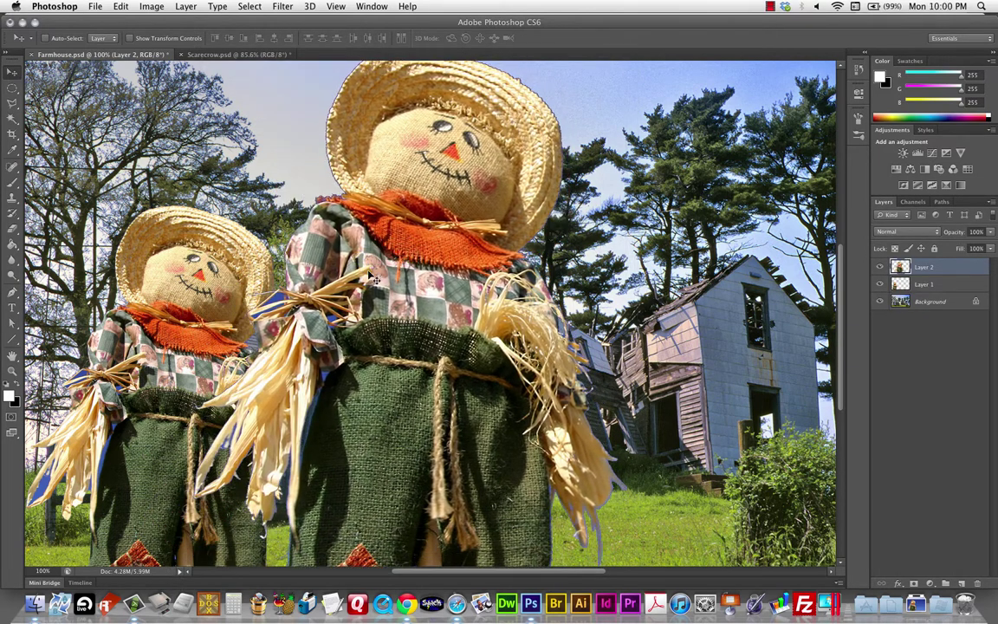
{"action": "key", "text": "super+minus"}
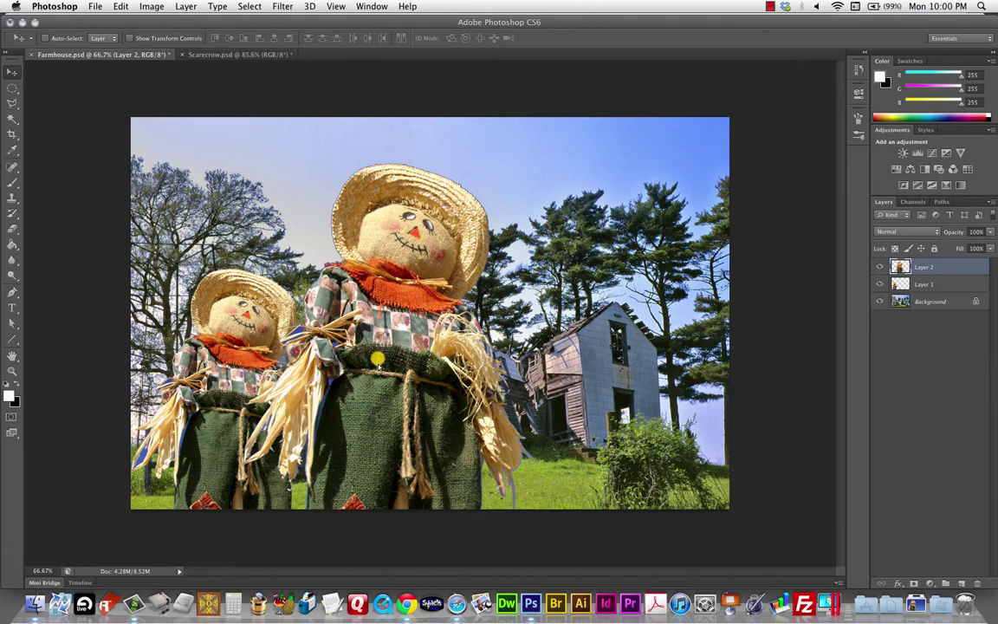
Scale the second scarecrow down to about 67.5% and place it level beside the first
{"action": "mouse_move", "coordinate": [379, 358]}
{"action": "left_mouse_down"}
{"action": "mouse_move", "coordinate": [378, 329]}
{"action": "mouse_move", "coordinate": [387, 353]}
{"action": "left_mouse_up"}
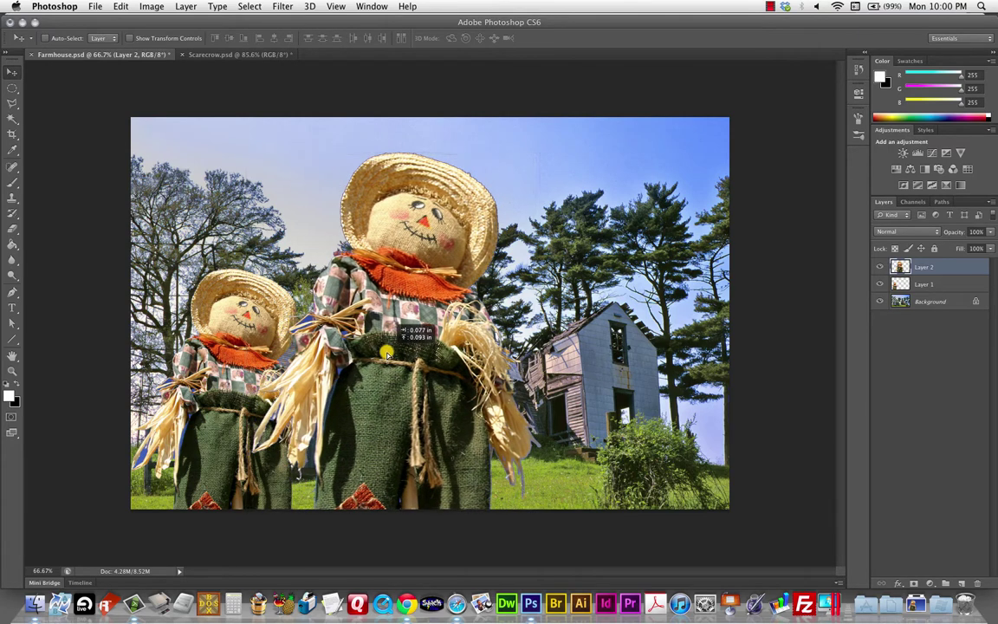
{"action": "key", "text": "super+t"}
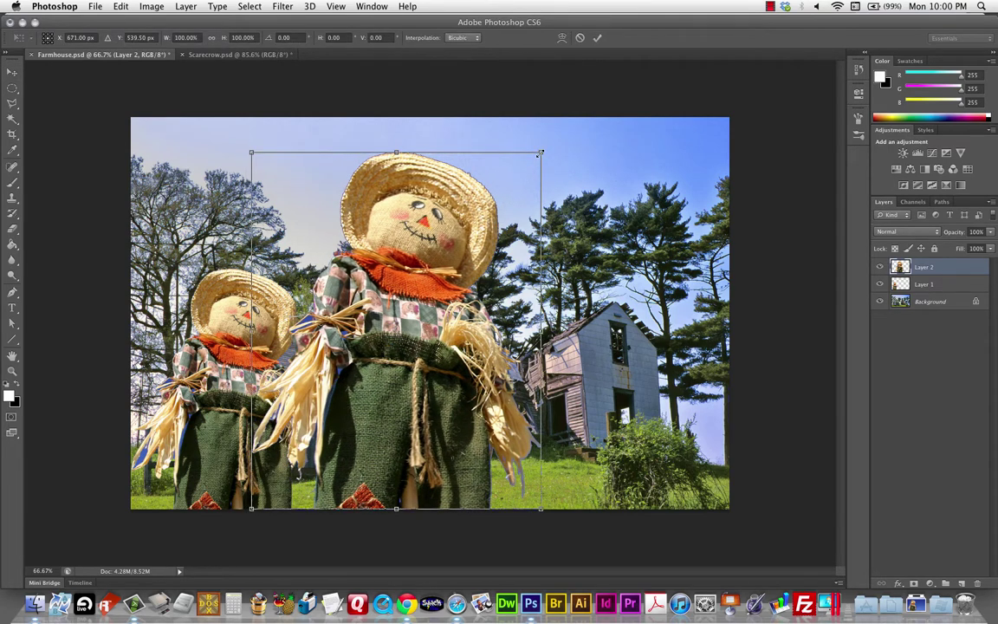
{"action": "left_click_drag", "start_coordinate": [539, 154], "coordinate": [439, 261]}
{"action": "left_click_drag", "start_coordinate": [377, 385], "coordinate": [429, 388]}
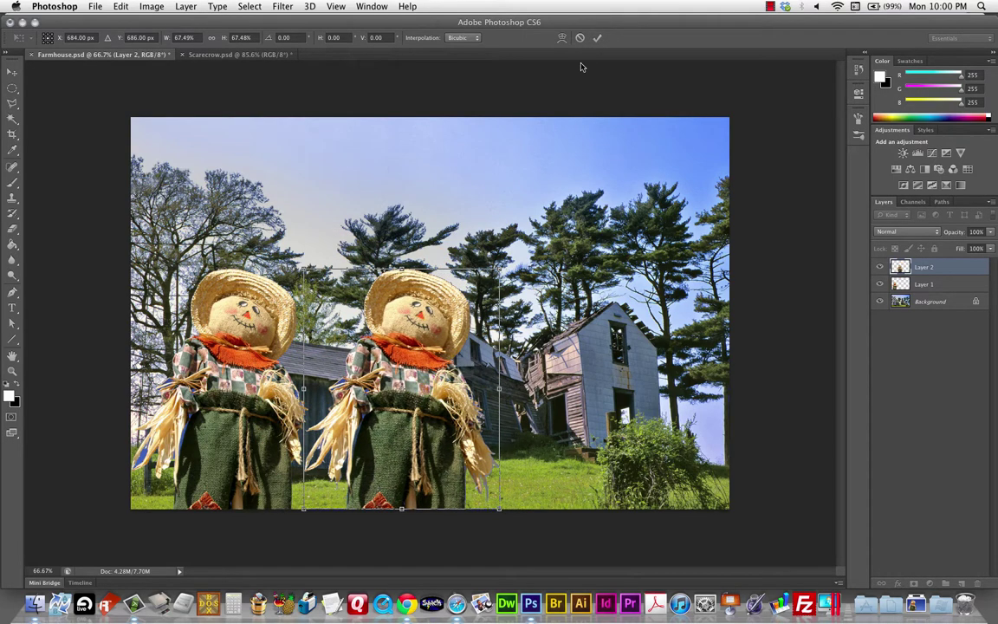
{"action": "left_click", "coordinate": [597, 39]}
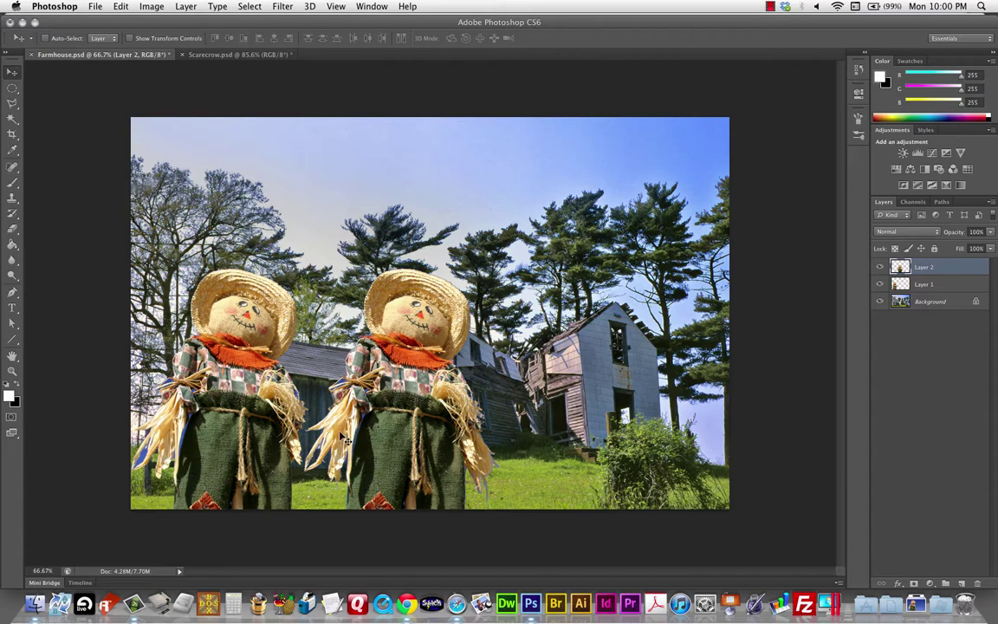
{"action": "scroll", "coordinate": [345, 440], "scroll_direction": "up", "scroll_amount": 3}
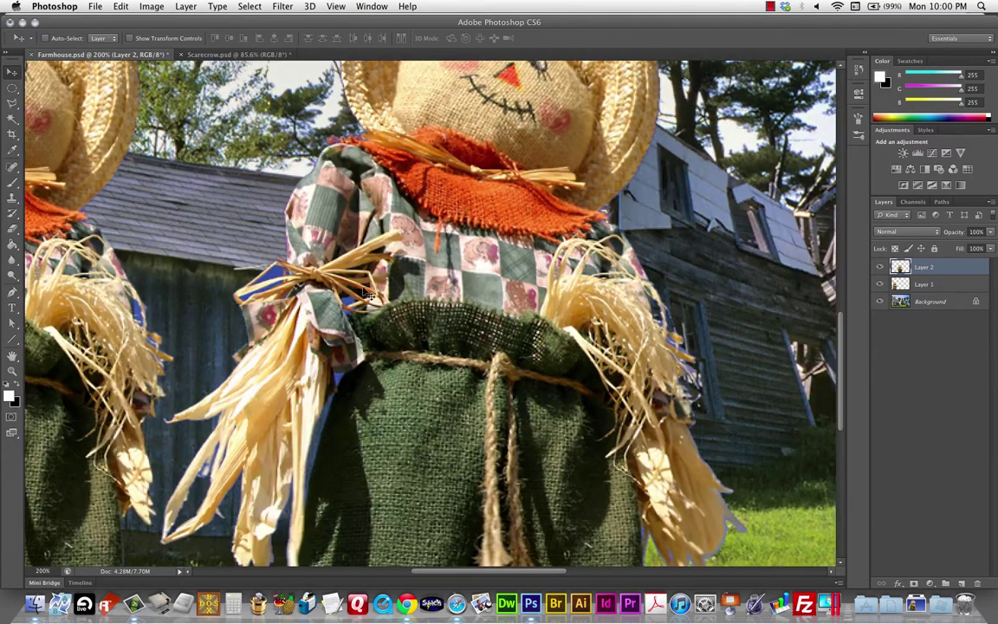
{"action": "left_click_drag", "start_coordinate": [475, 488], "coordinate": [510, 371]}
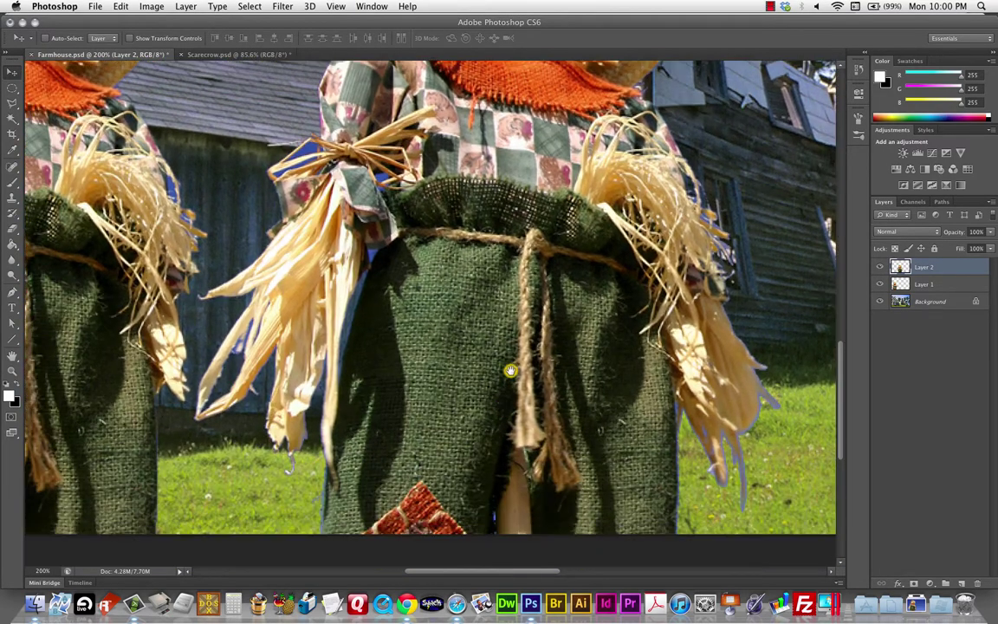
{"action": "scroll", "coordinate": [745, 440], "scroll_direction": "right", "scroll_amount": 5}
{"action": "scroll", "coordinate": [745, 440], "scroll_direction": "down", "scroll_amount": 2}
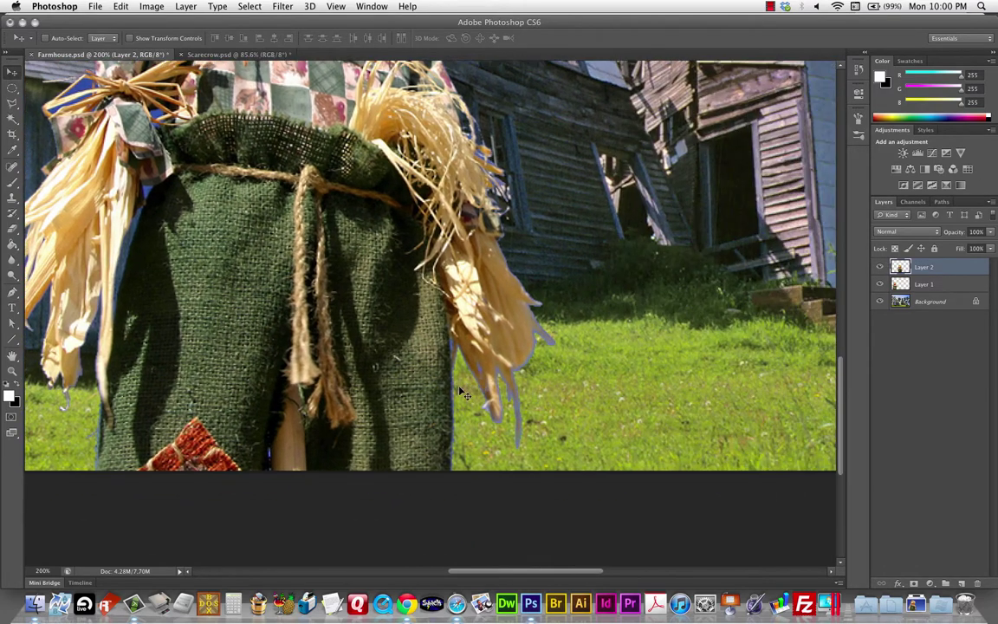
{"action": "scroll", "coordinate": [530, 417], "scroll_direction": "up", "scroll_amount": 1}
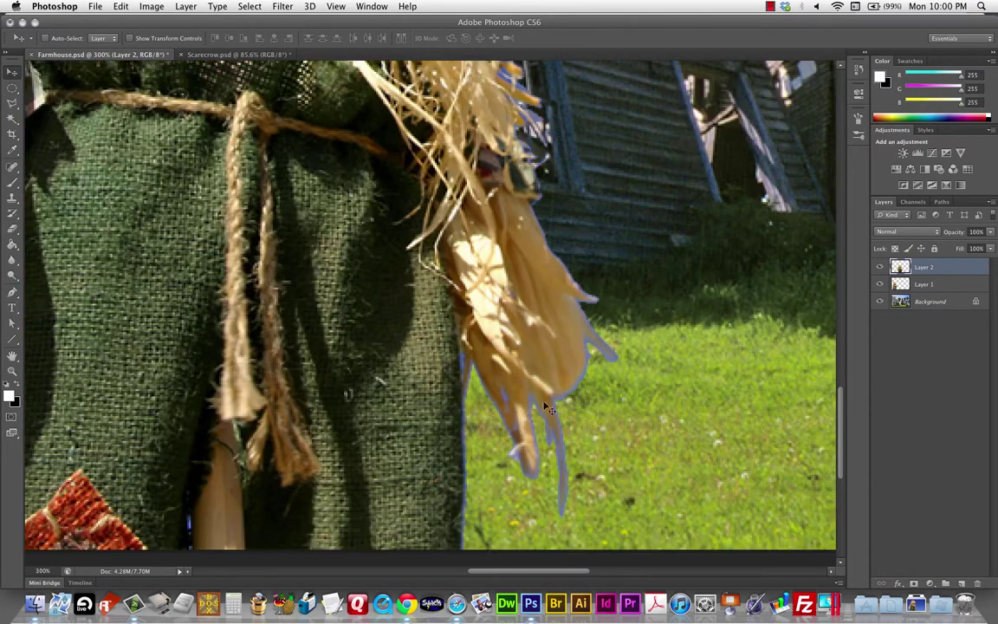
{"action": "left_click_drag", "start_coordinate": [549, 408], "coordinate": [483, 375]}
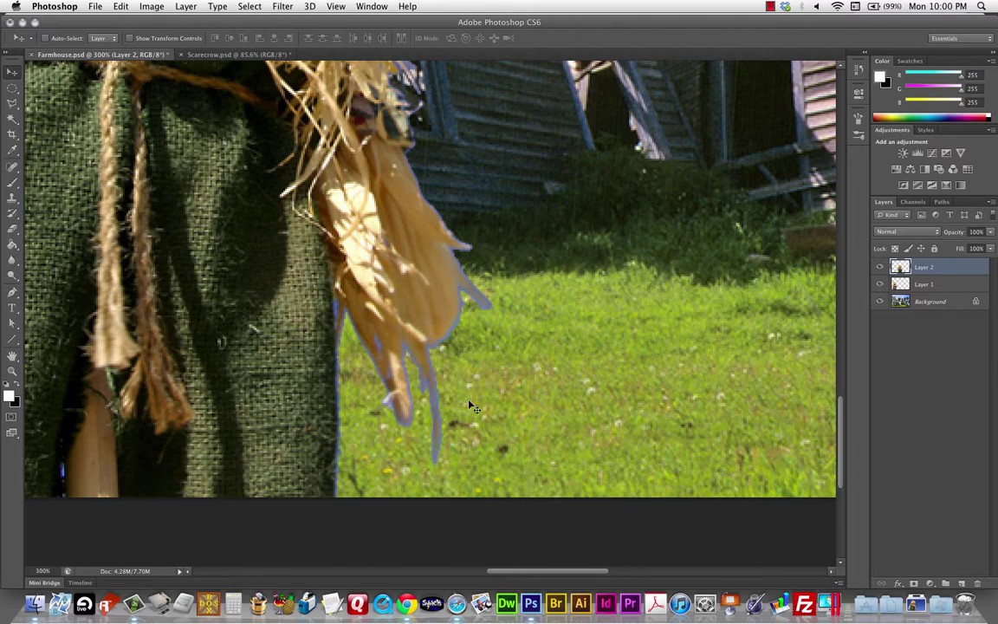
{"action": "key", "text": "super+space"}
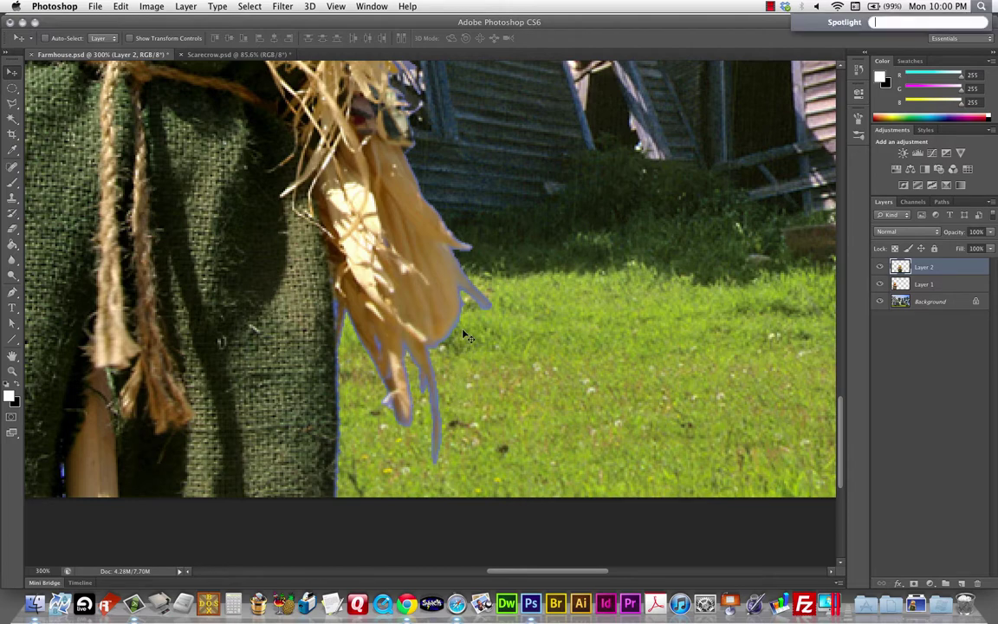
{"action": "key", "text": "Escape"}
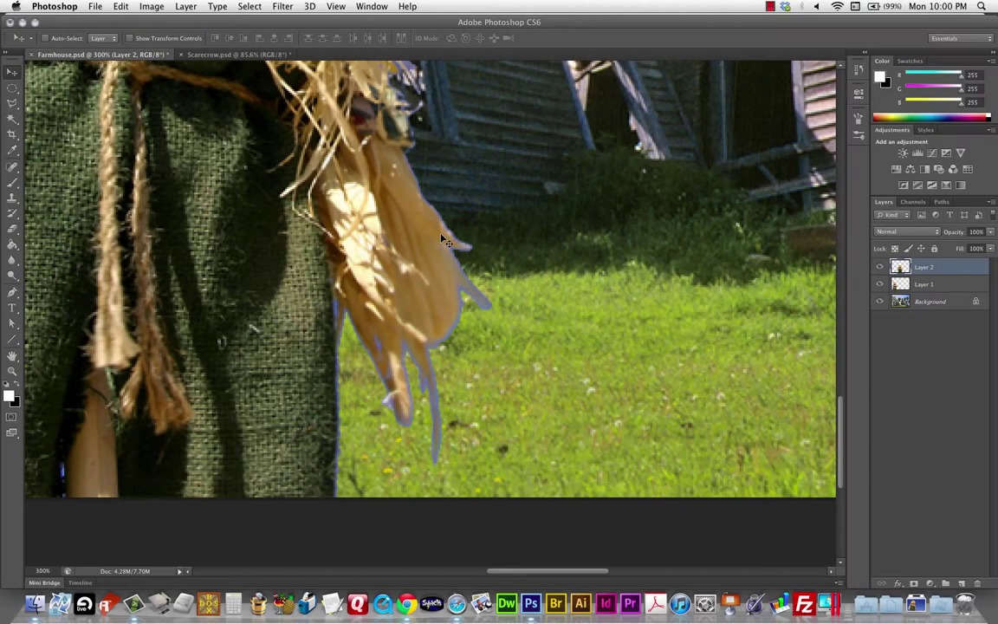
{"action": "key", "text": "super+0"}
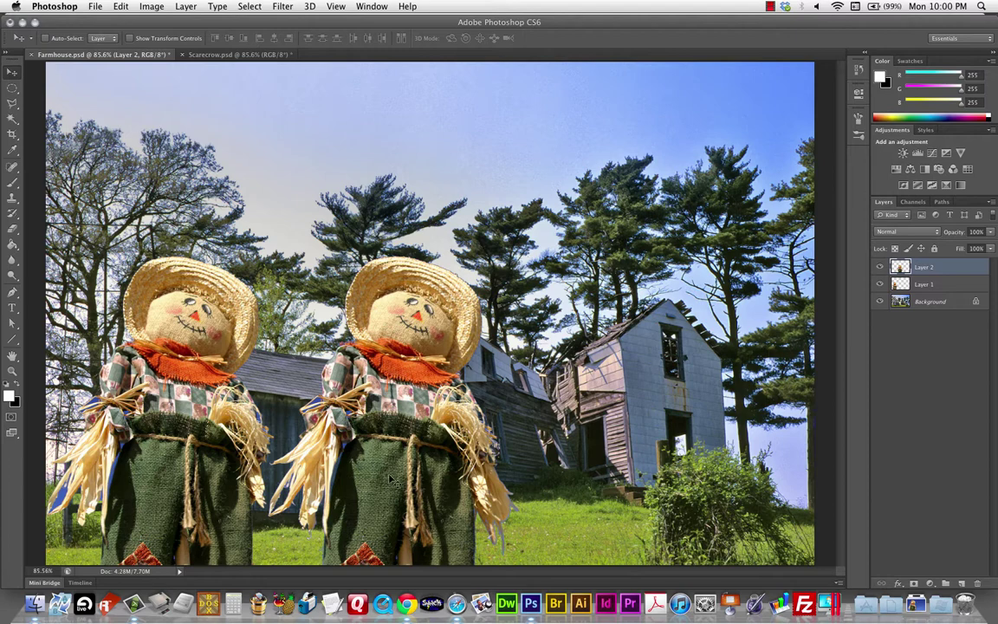
Return to Scarecrow.psd, deselect with Cmd+D, and open the Select menu
{"action": "left_click", "coordinate": [230, 55]}
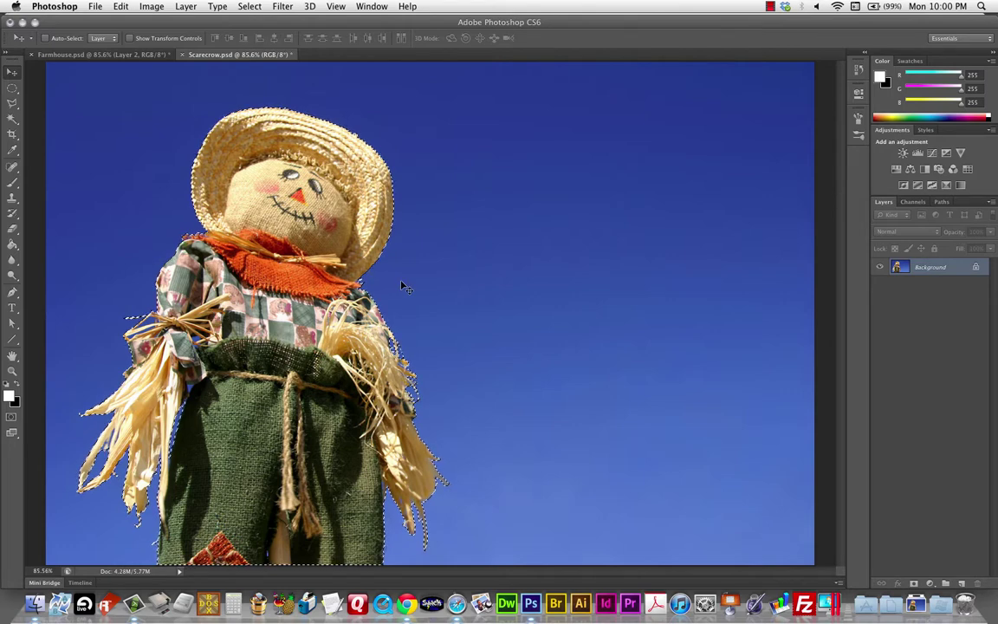
{"action": "key", "text": "super+d"}
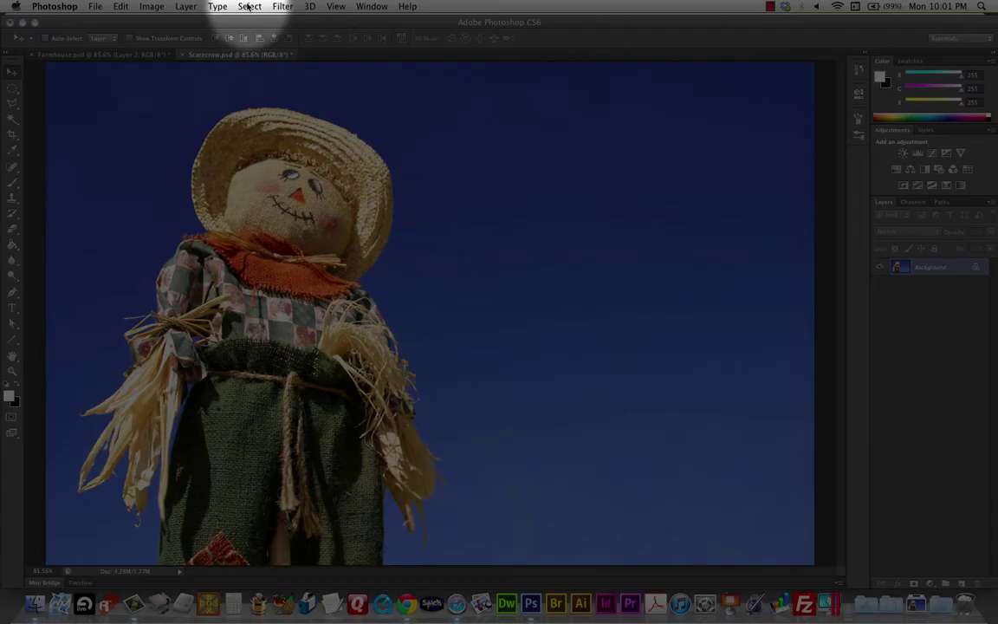
{"action": "left_click", "coordinate": [249, 7]}
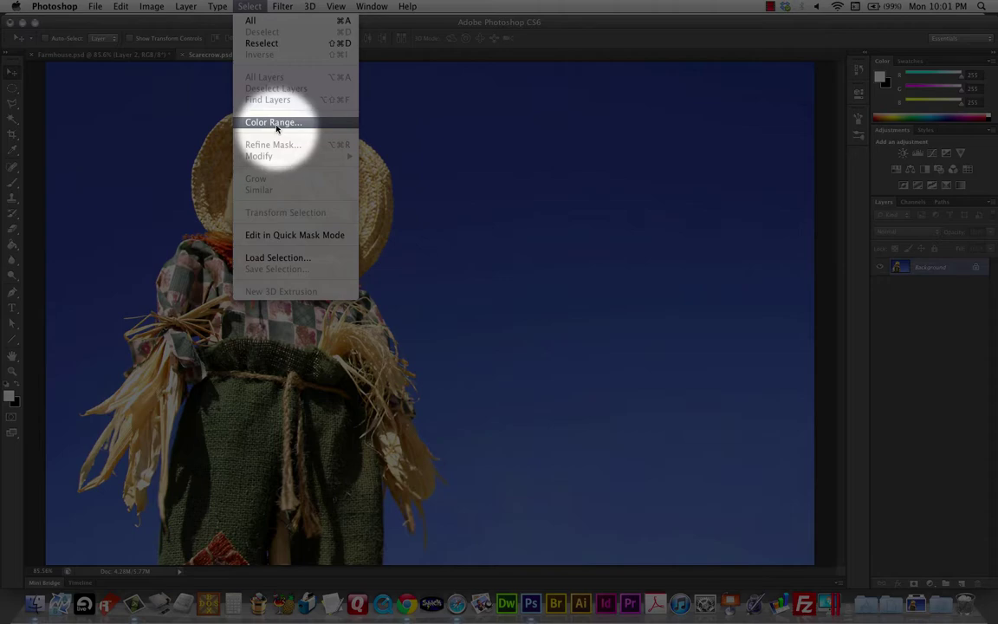
Open Color Range, compare image and mask previews, and sample the blue sky at Fuzziness 40
{"action": "left_click", "coordinate": [276, 123]}
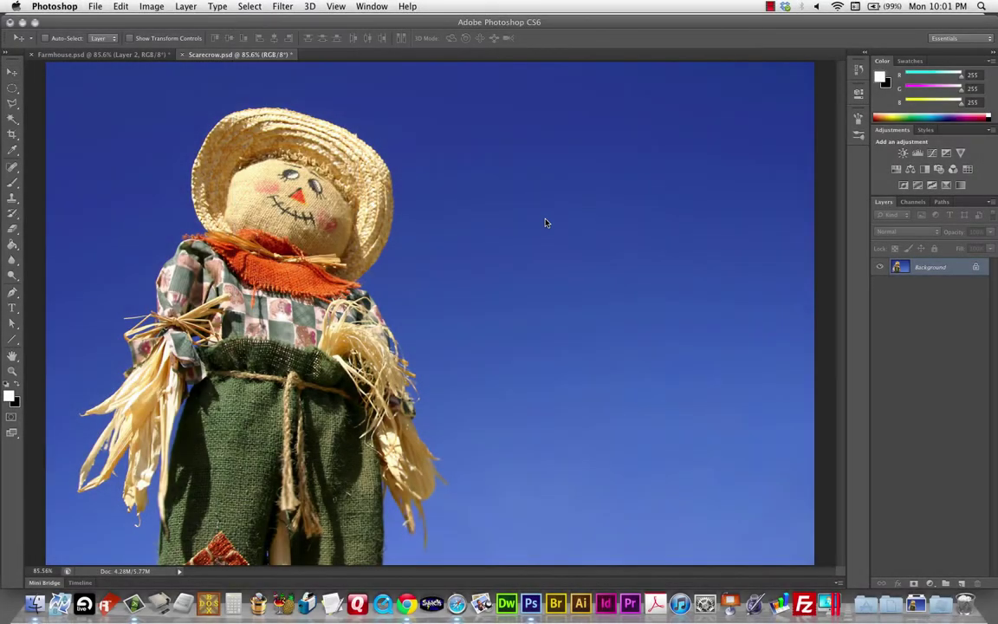
{"action": "mouse_move", "coordinate": [719, 114]}
{"action": "left_mouse_down"}
{"action": "mouse_move", "coordinate": [688, 115]}
{"action": "mouse_move", "coordinate": [717, 111]}
{"action": "left_mouse_up"}
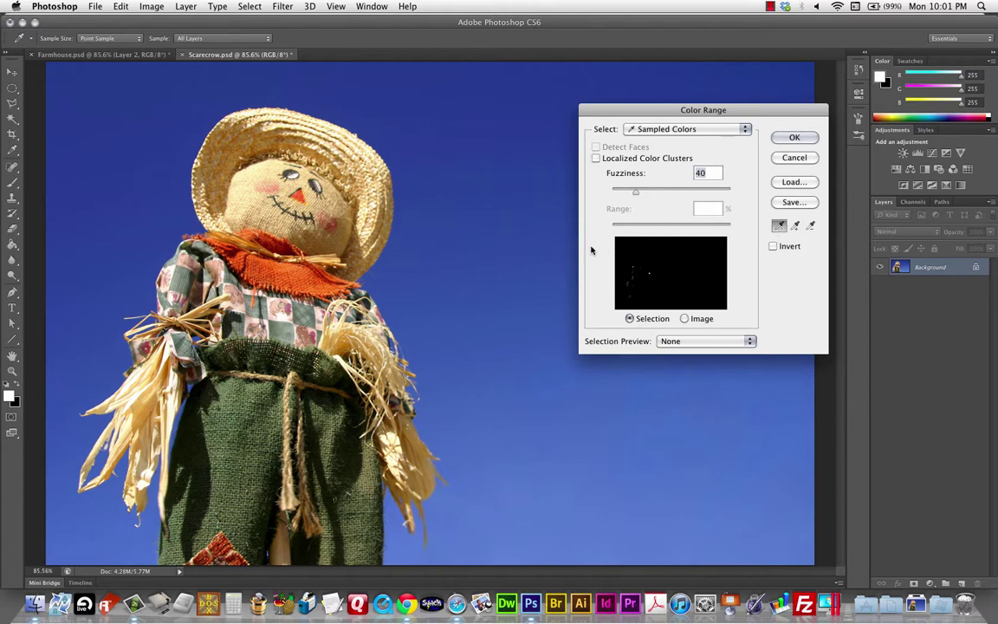
{"action": "key", "text": "super"}
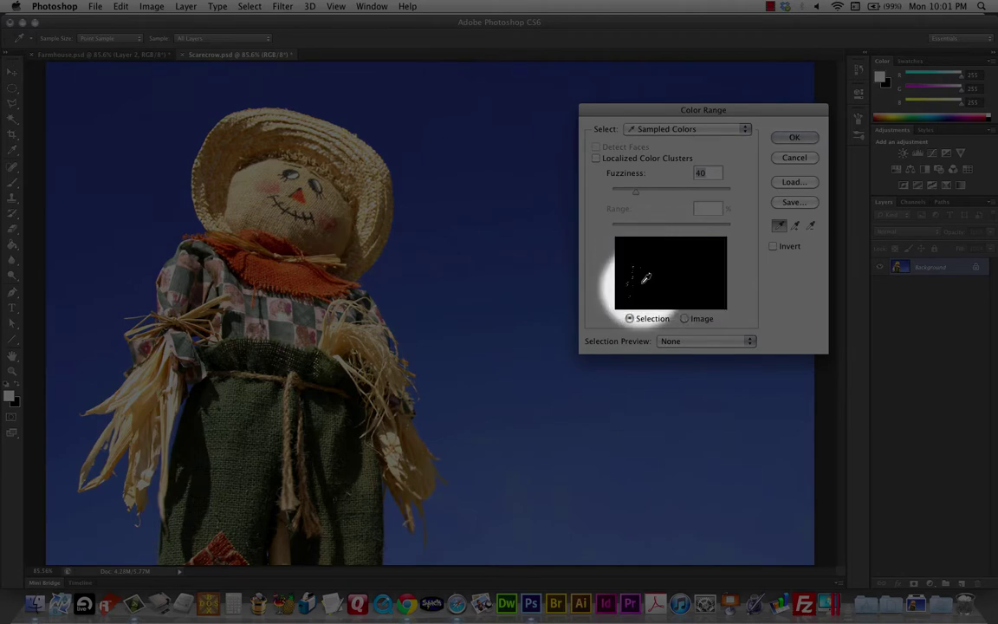
{"action": "left_click", "coordinate": [698, 319]}
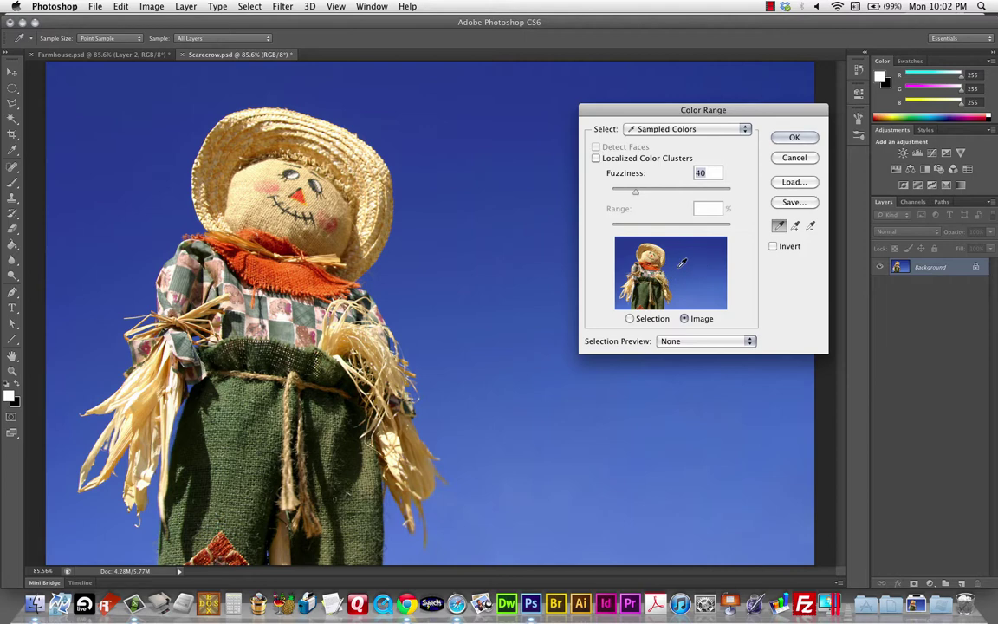
{"action": "left_click", "coordinate": [638, 320]}
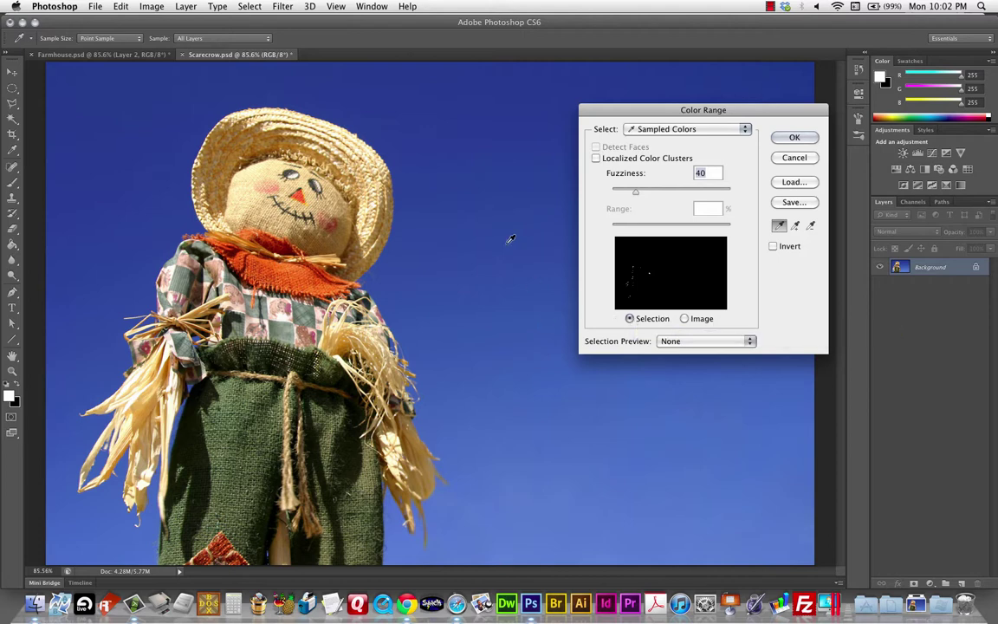
{"action": "left_click", "coordinate": [515, 281]}
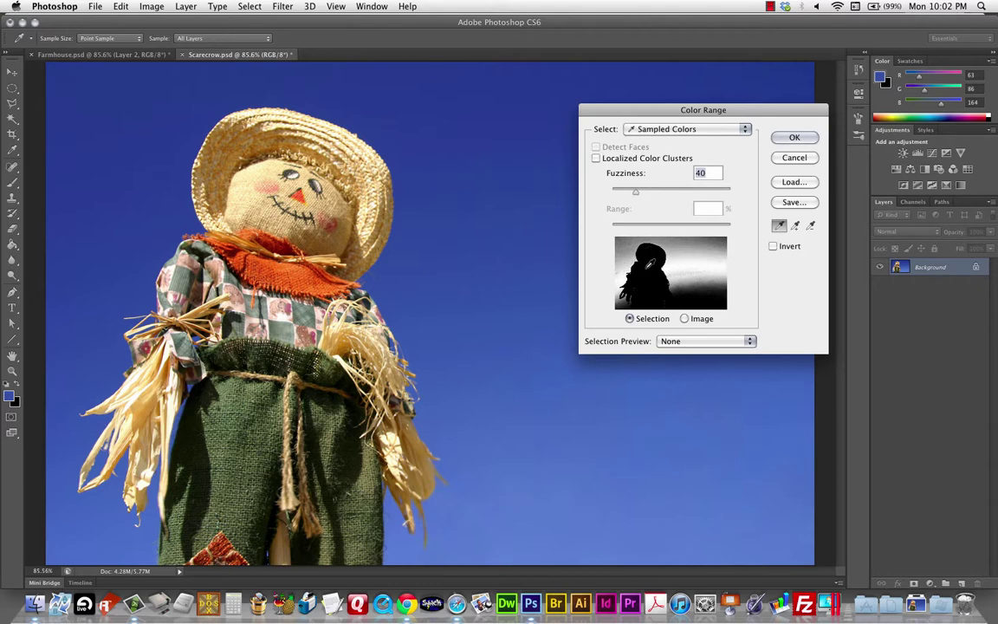
{"action": "left_click_drag", "start_coordinate": [647, 120], "coordinate": [685, 117]}
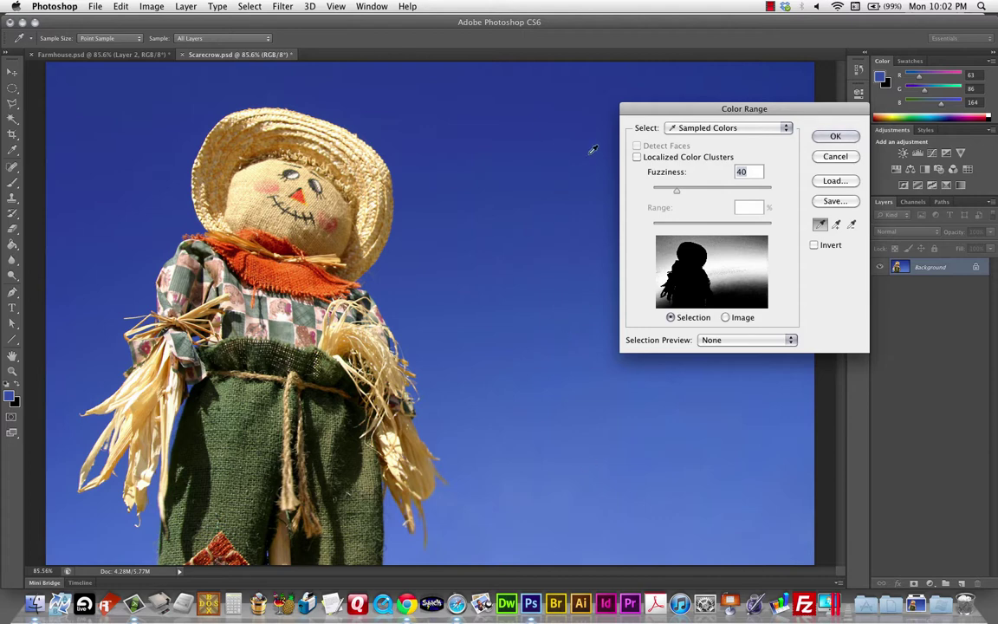
Add more sky blues and lighter sky tones to the Color Range sample
{"action": "left_click", "coordinate": [836, 226]}
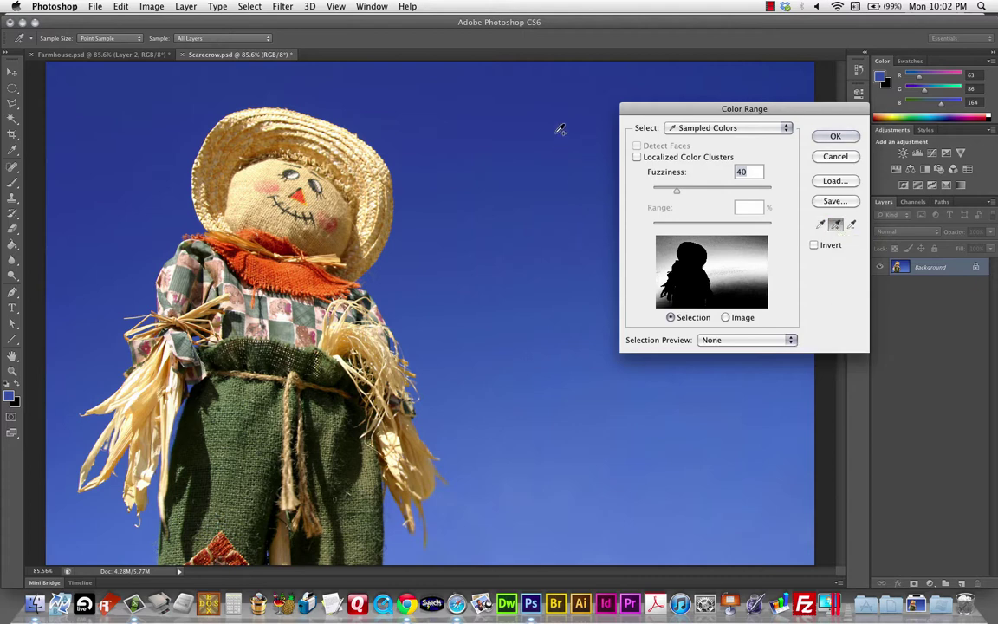
{"action": "left_click_drag", "start_coordinate": [560, 127], "coordinate": [565, 89]}
{"action": "left_click", "coordinate": [573, 78]}
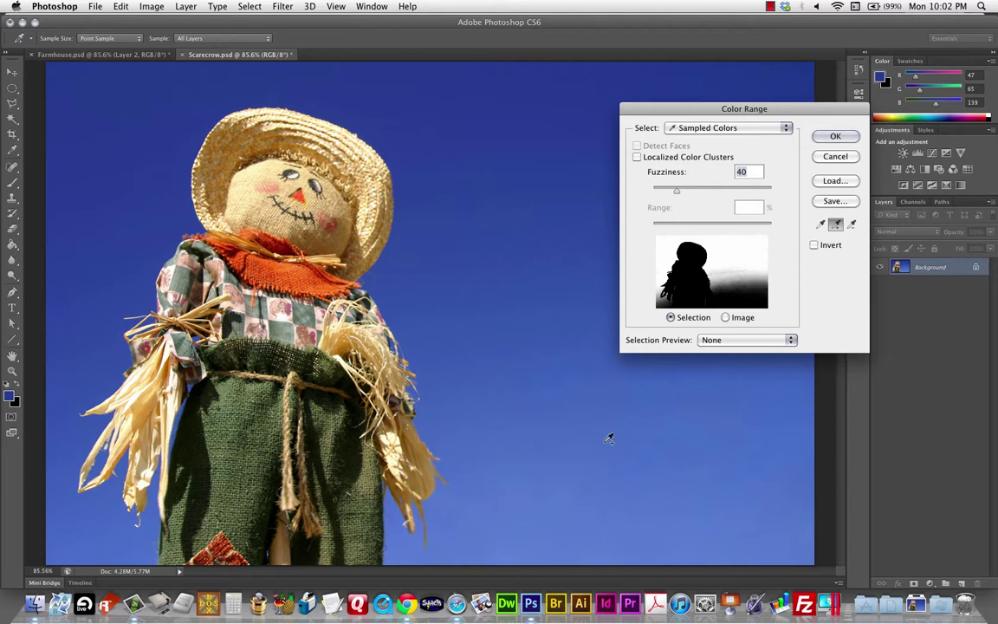
{"action": "mouse_move", "coordinate": [545, 371]}
{"action": "left_mouse_down"}
{"action": "mouse_move", "coordinate": [558, 386]}
{"action": "mouse_move", "coordinate": [594, 544]}
{"action": "mouse_move", "coordinate": [703, 539]}
{"action": "left_mouse_up"}
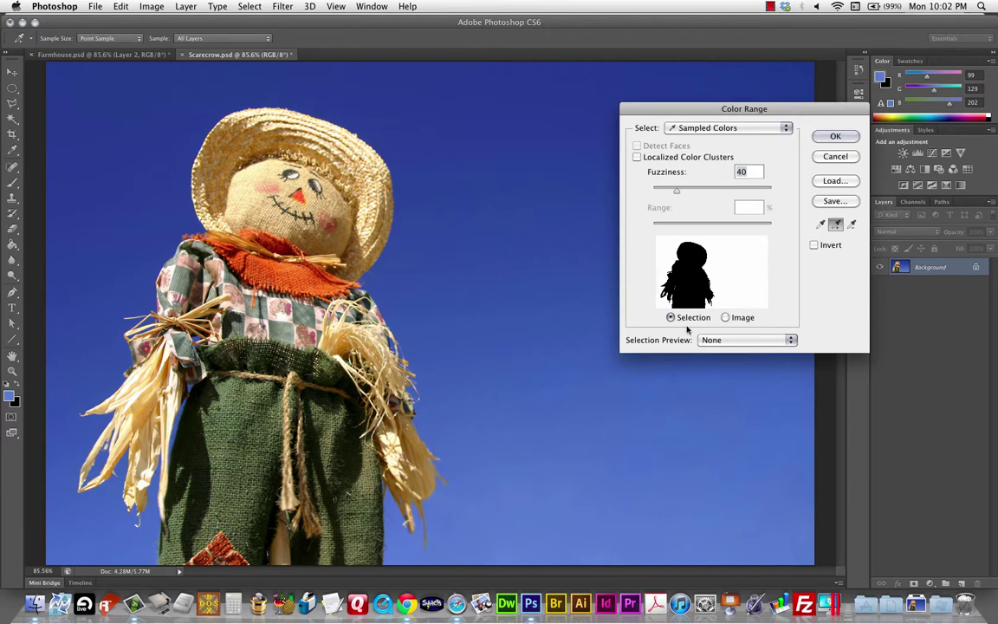
{"action": "left_click", "coordinate": [722, 318]}
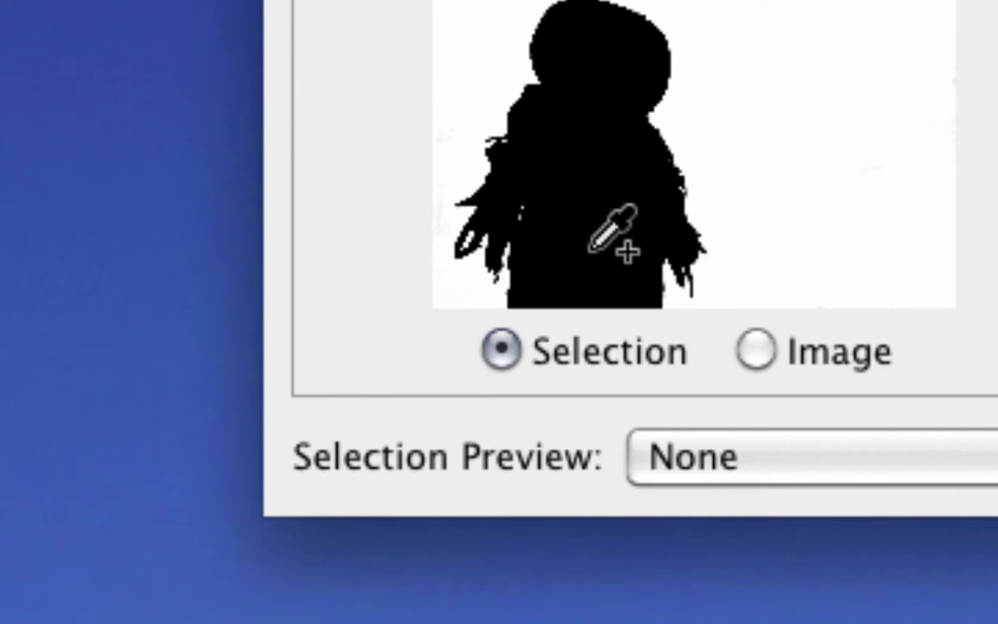
Toggle the preview between mask and colour image to confirm the scarecrow stays excluded
{"action": "key", "text": "super"}
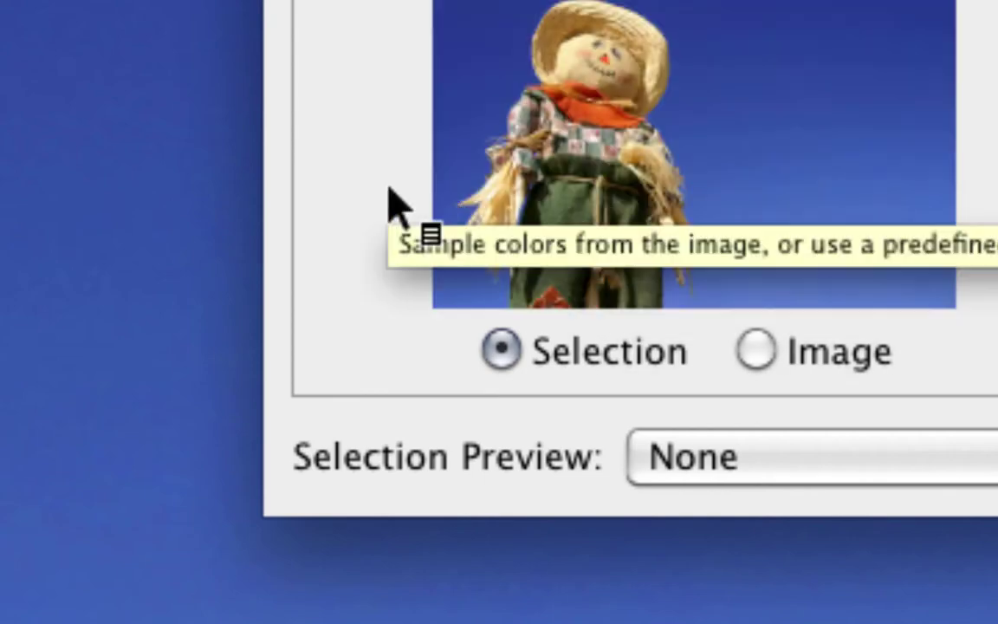
{"action": "key", "text": "super"}
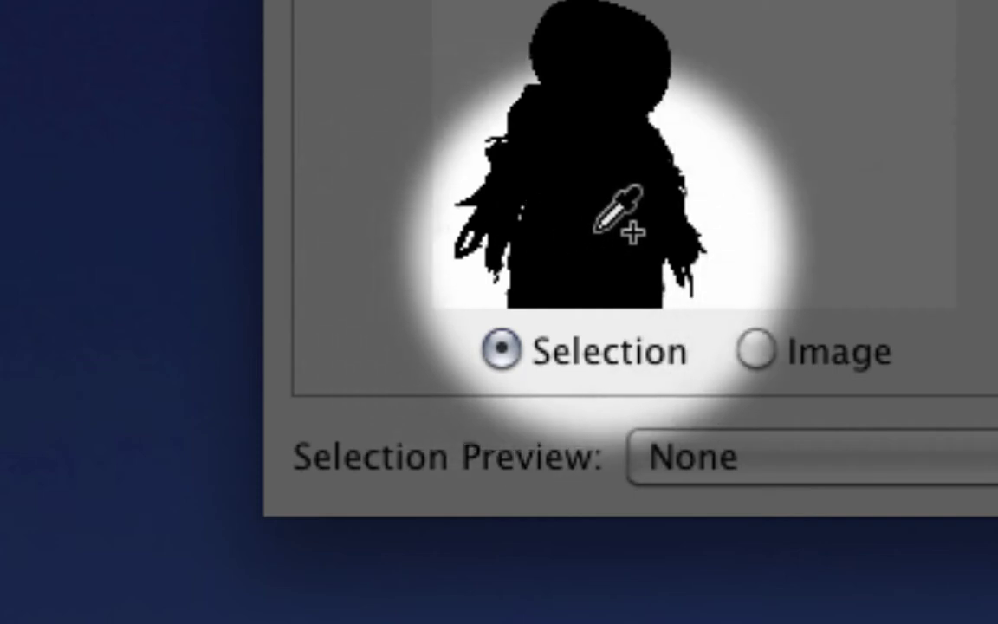
{"action": "key", "text": "super"}
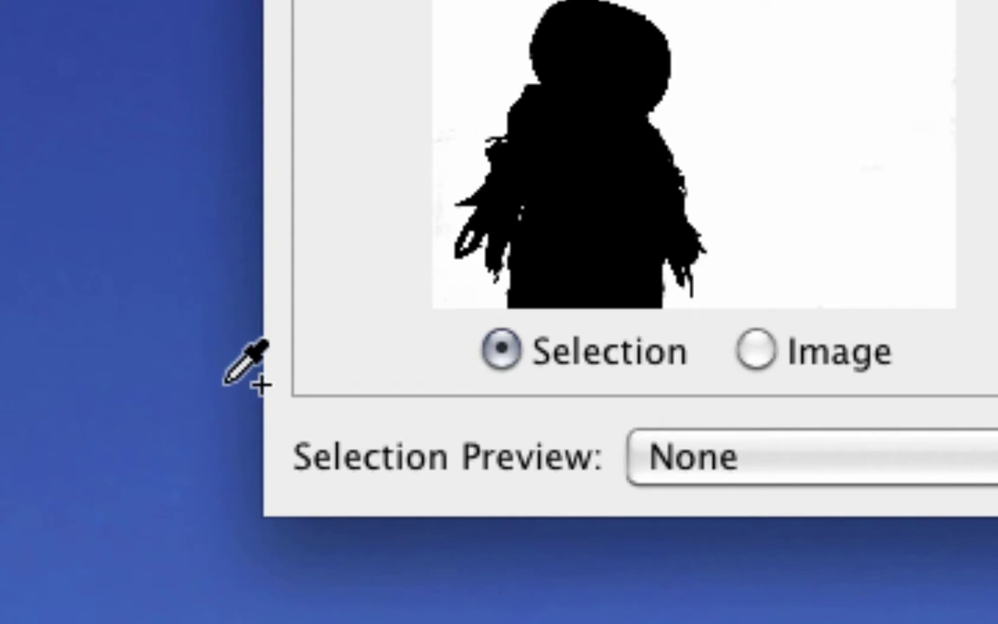
{"action": "key", "text": "super"}
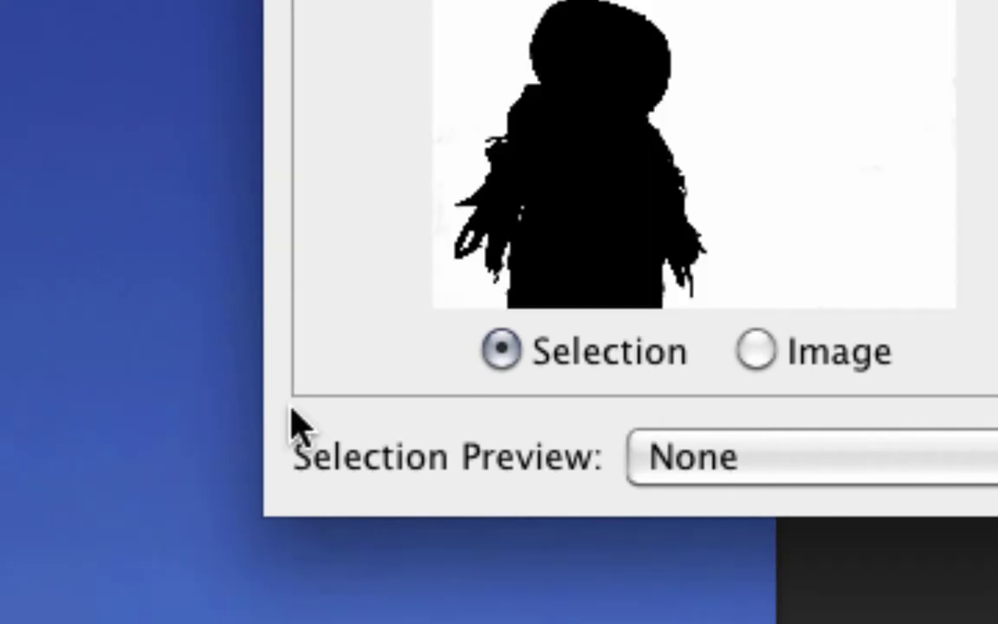
{"action": "key", "text": "super"}
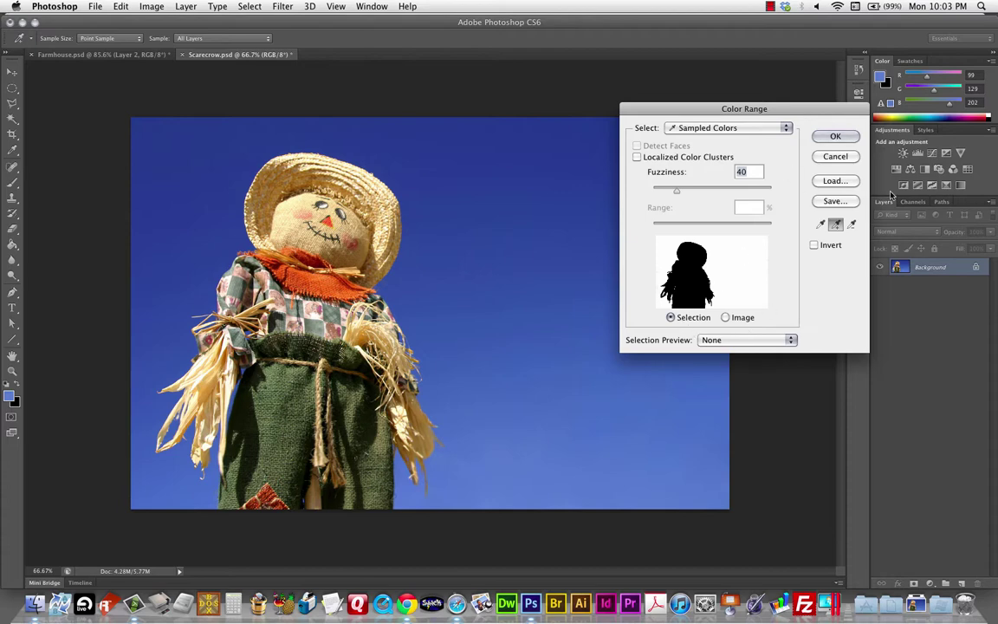
Apply Color Range, inspect the sky selection edges at 200%, then fit the image on screen
{"action": "left_click", "coordinate": [837, 136]}
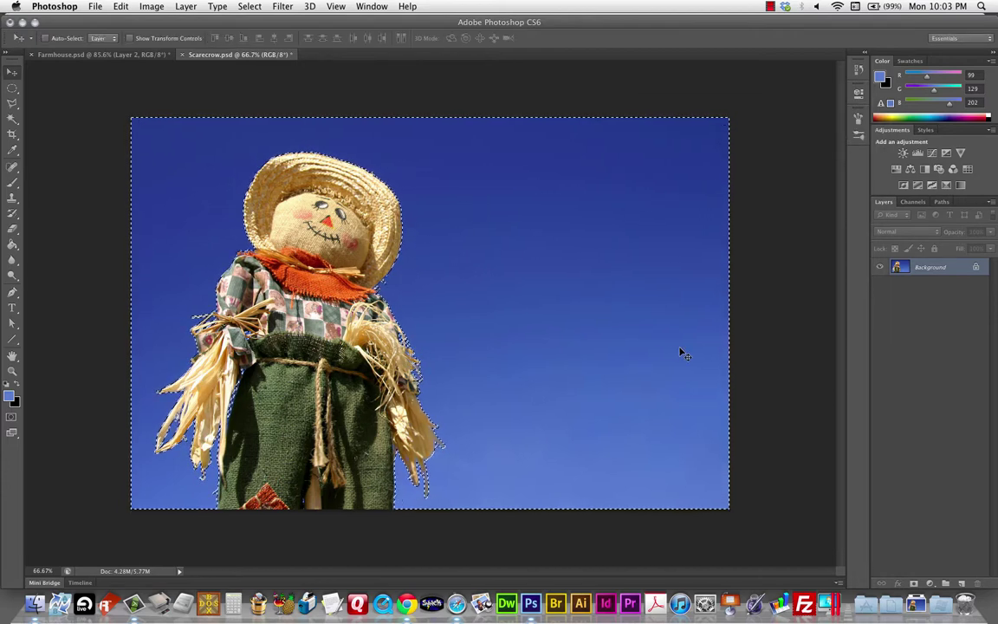
{"action": "key", "text": "super+plus"}
{"action": "scroll", "coordinate": [286, 392], "scroll_direction": "left", "scroll_amount": 5}
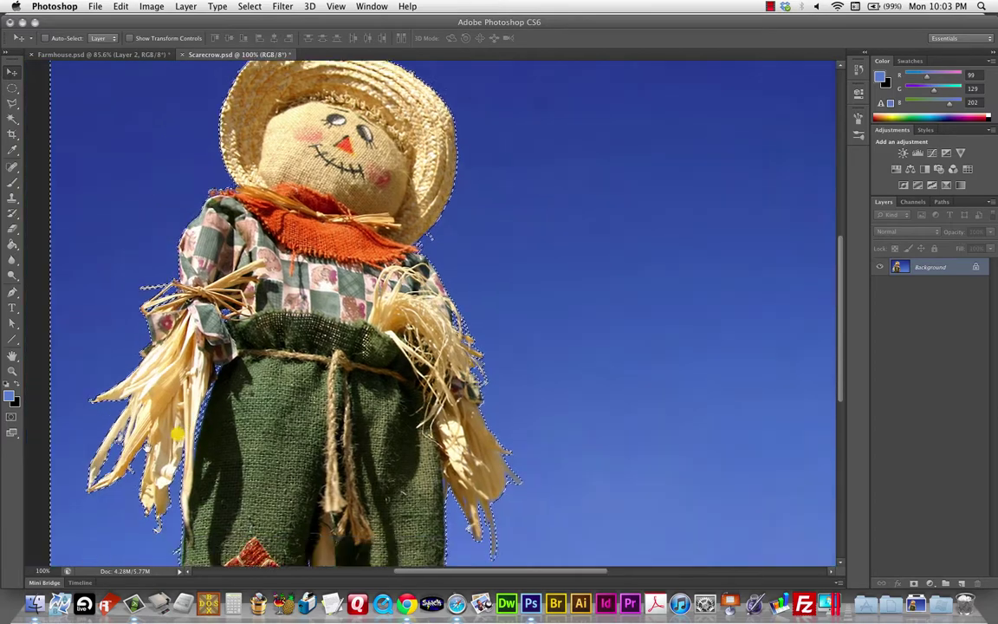
{"action": "key", "text": "super+plus"}
{"action": "scroll", "coordinate": [261, 372], "scroll_direction": "left", "scroll_amount": 5}
{"action": "scroll", "coordinate": [261, 372], "scroll_direction": "down", "scroll_amount": 3}
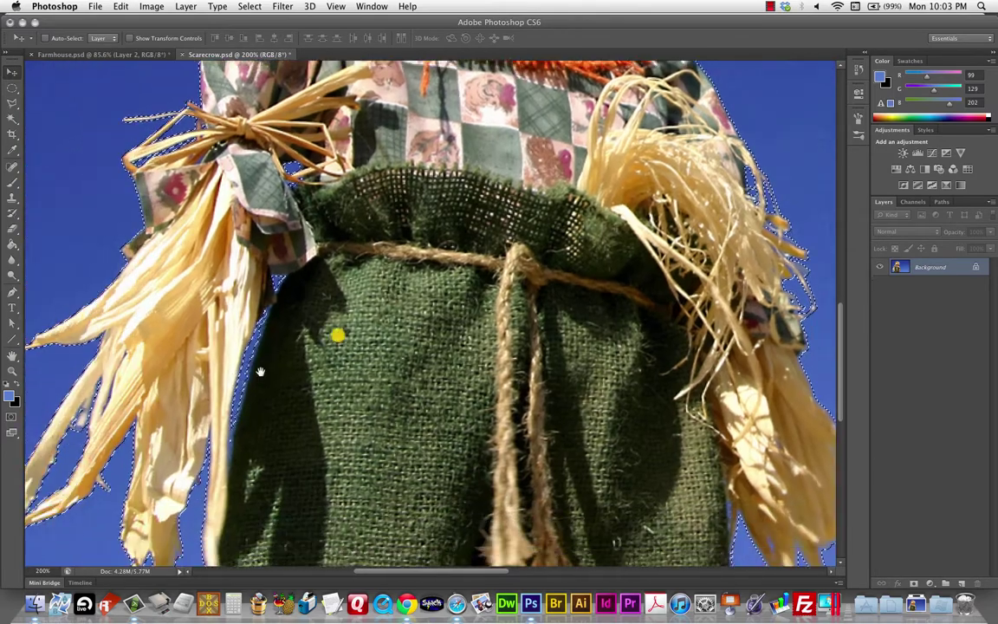
{"action": "scroll", "coordinate": [357, 351], "scroll_direction": "right", "scroll_amount": 5}
{"action": "scroll", "coordinate": [357, 351], "scroll_direction": "up", "scroll_amount": 4}
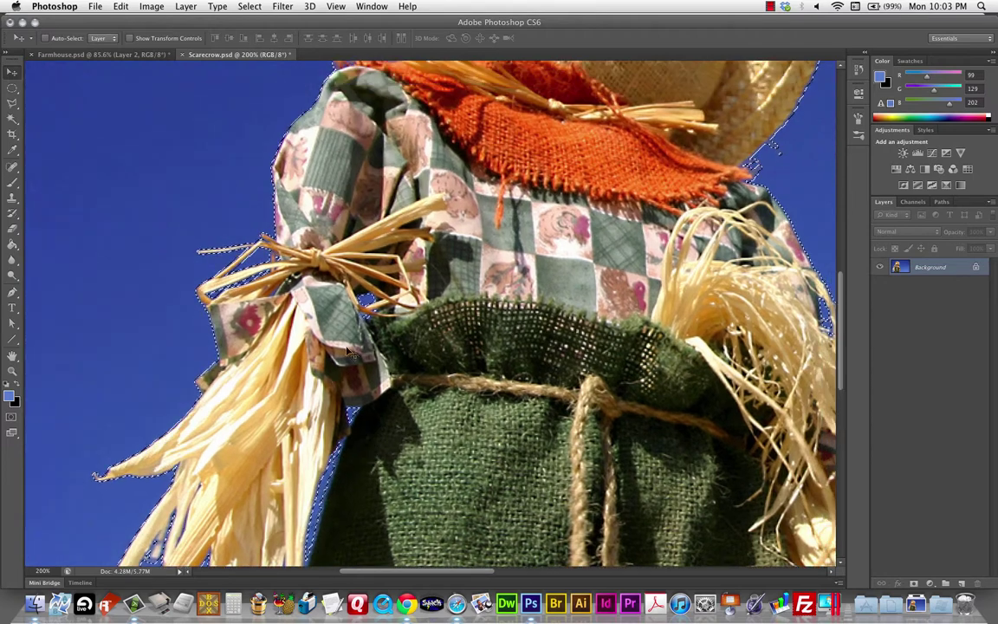
{"action": "scroll", "coordinate": [553, 354], "scroll_direction": "right", "scroll_amount": 5}
{"action": "scroll", "coordinate": [537, 357], "scroll_direction": "down", "scroll_amount": 6}
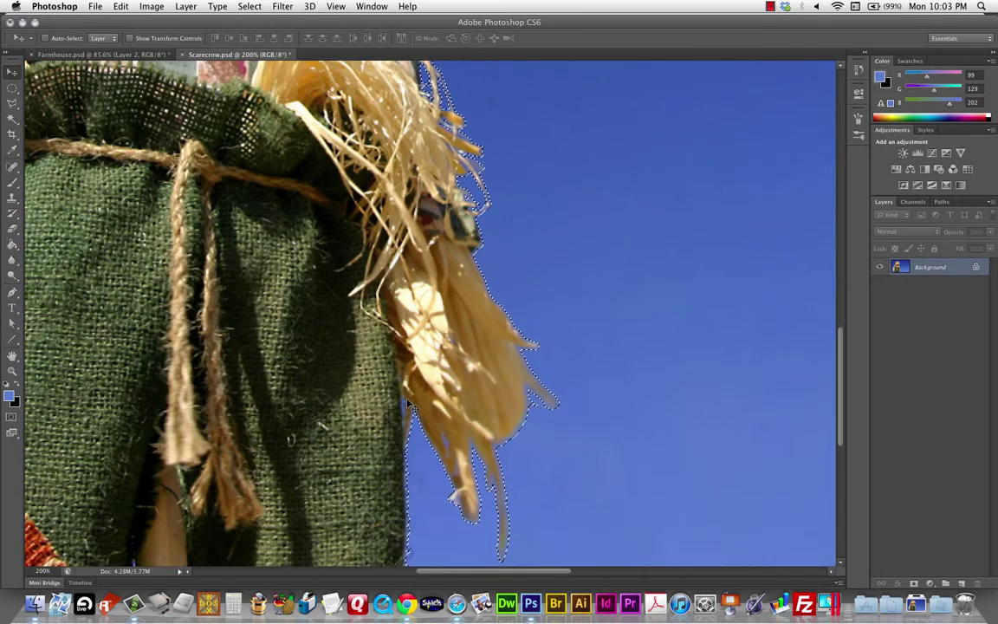
{"action": "key", "text": "super+0"}
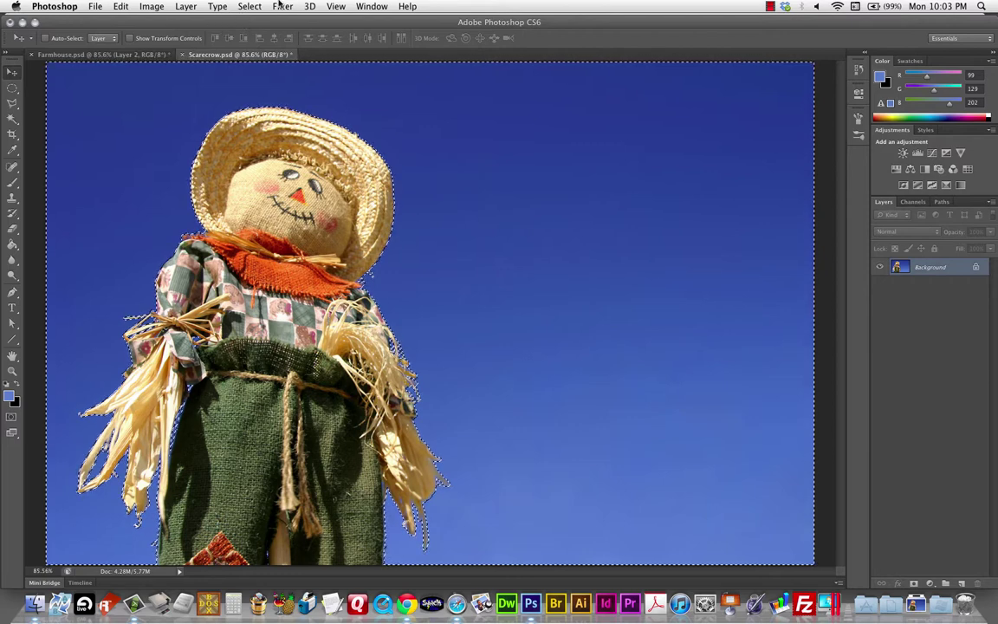
Invert the selection to the scarecrow and inspect the trouser edges at 200%
{"action": "left_click", "coordinate": [251, 7]}
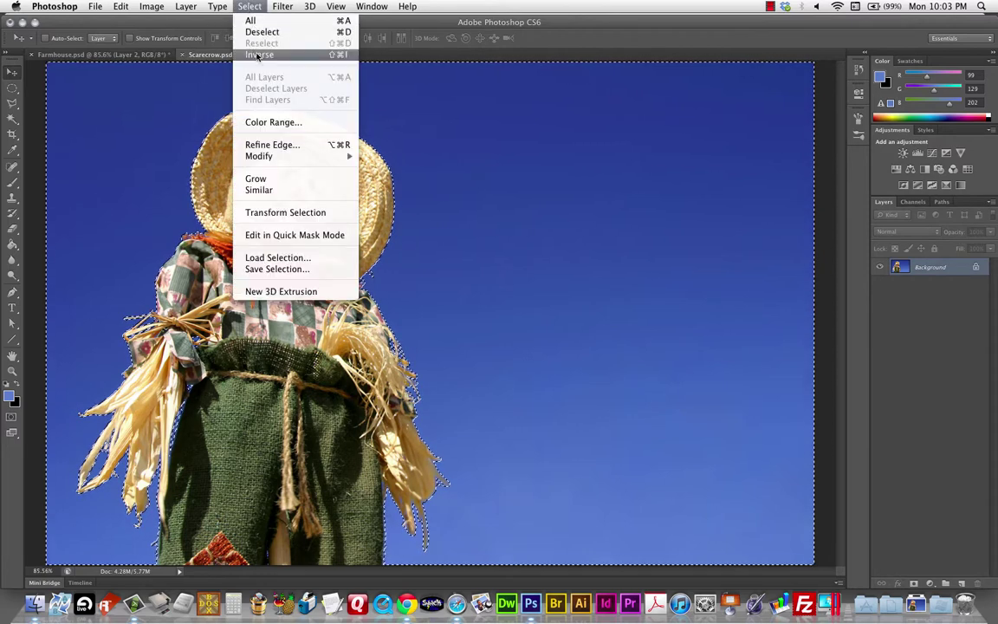
{"action": "left_click", "coordinate": [259, 55]}
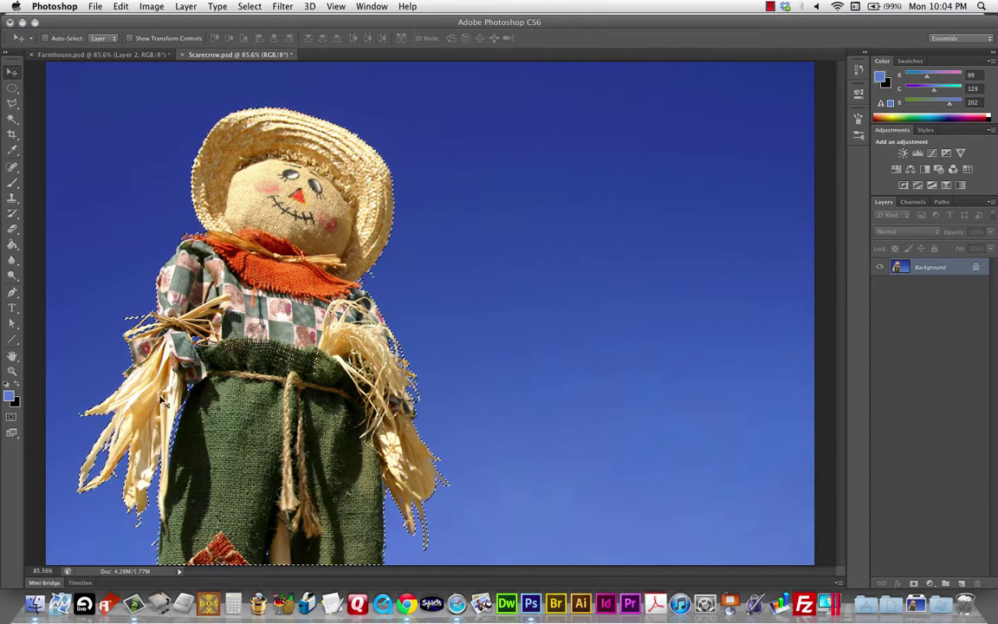
{"action": "key", "text": "super+plus"}
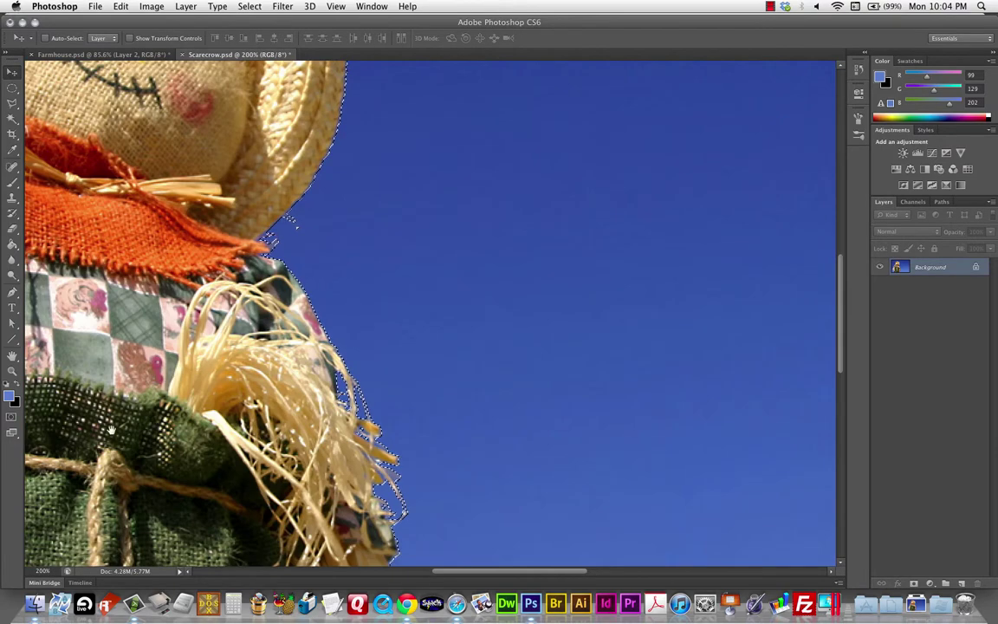
{"action": "key", "text": "super+plus"}
{"action": "left_click_drag", "start_coordinate": [260, 486], "coordinate": [609, 253]}
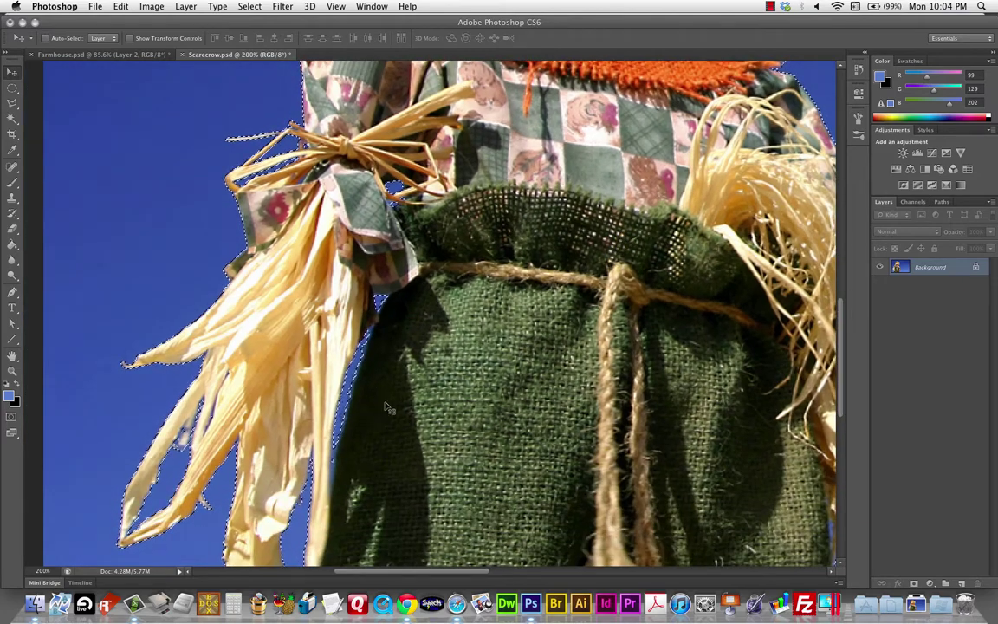
{"action": "left_click_drag", "start_coordinate": [371, 440], "coordinate": [396, 364]}
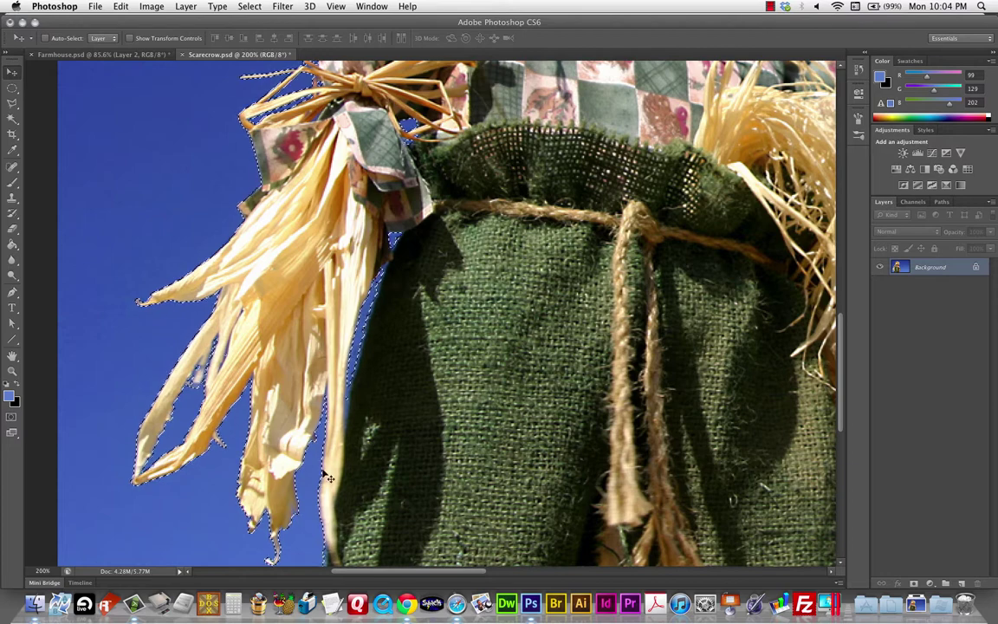
{"action": "scroll", "coordinate": [200, 260], "scroll_direction": "down", "scroll_amount": 3}
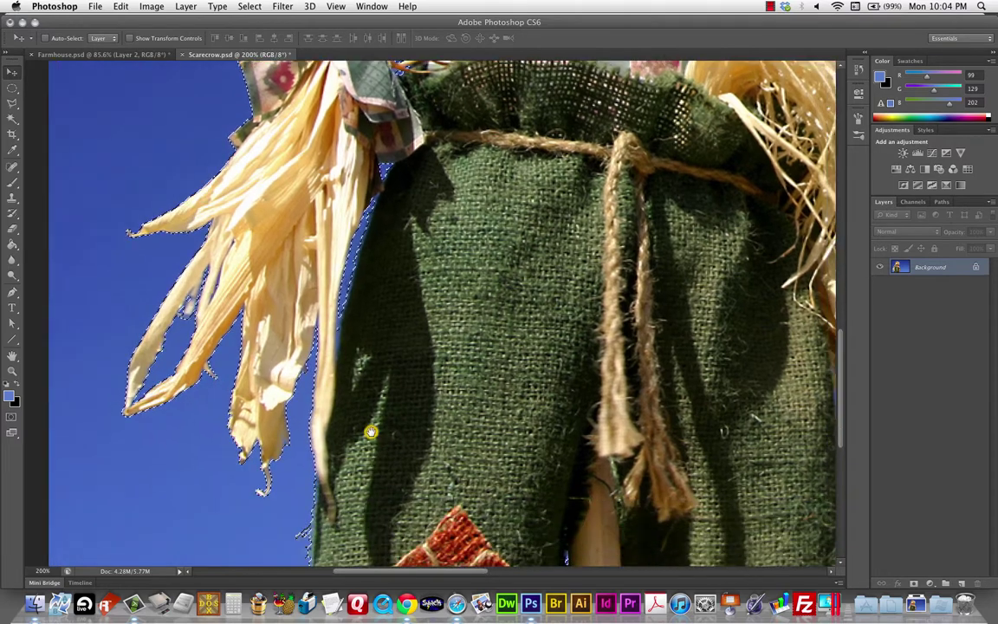
Glance at Farmhouse.psd, return to Scarecrow.psd, and open the Select menu
{"action": "left_click", "coordinate": [102, 55]}
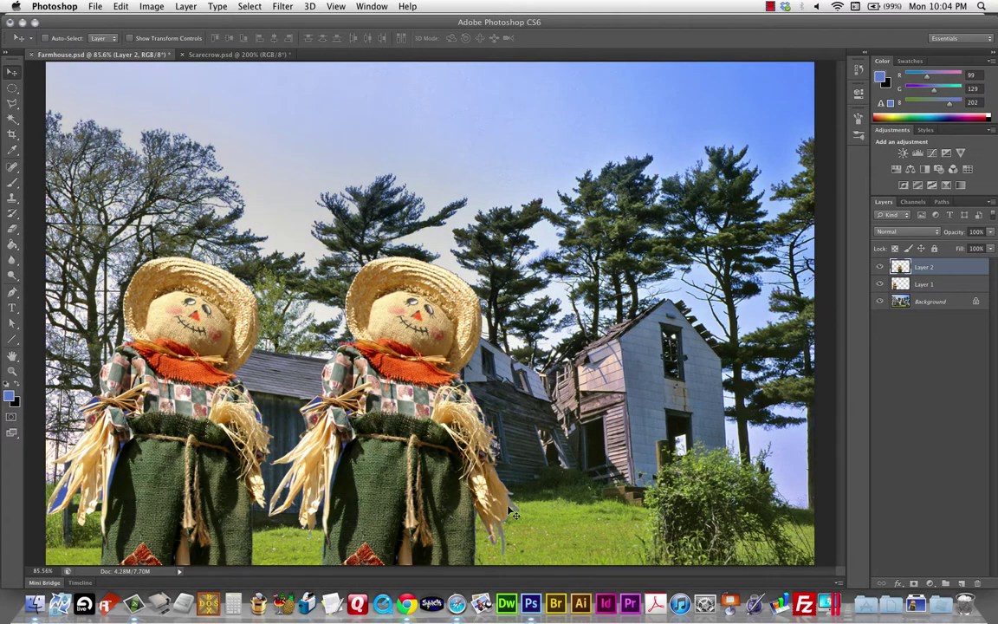
{"action": "left_click", "coordinate": [208, 55]}
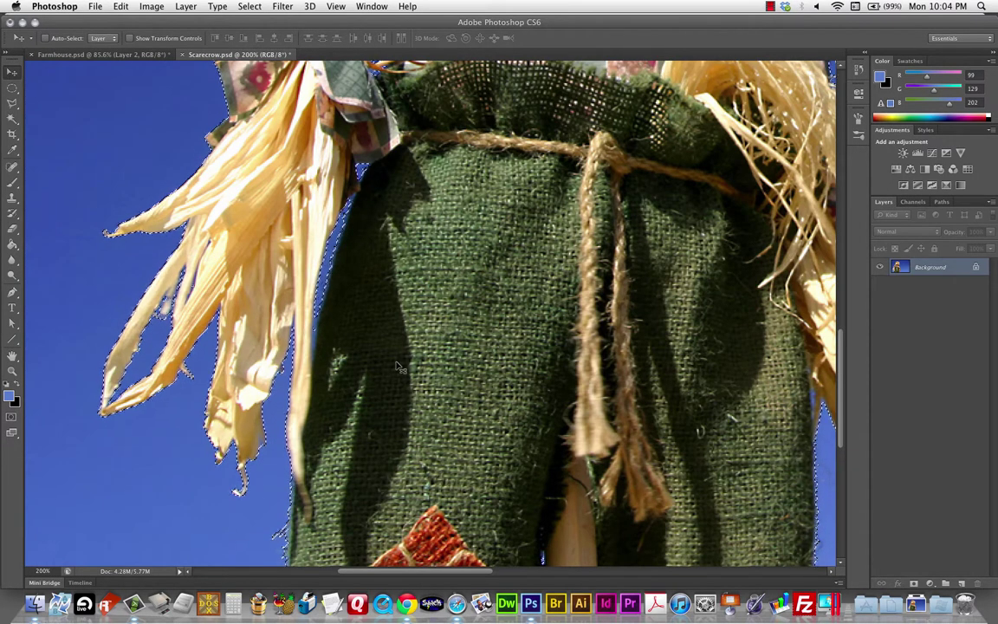
{"action": "left_click", "coordinate": [249, 6]}
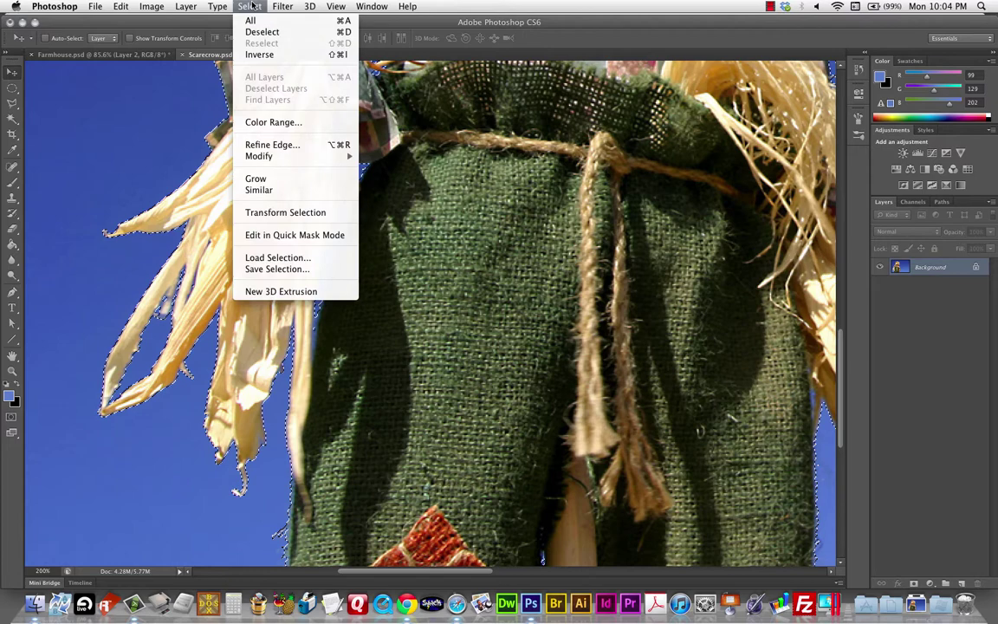
Open Refine Edge at 100% view, set Smart Radius to 2.0 px and raise Smooth to 8
{"action": "left_click", "coordinate": [275, 146]}
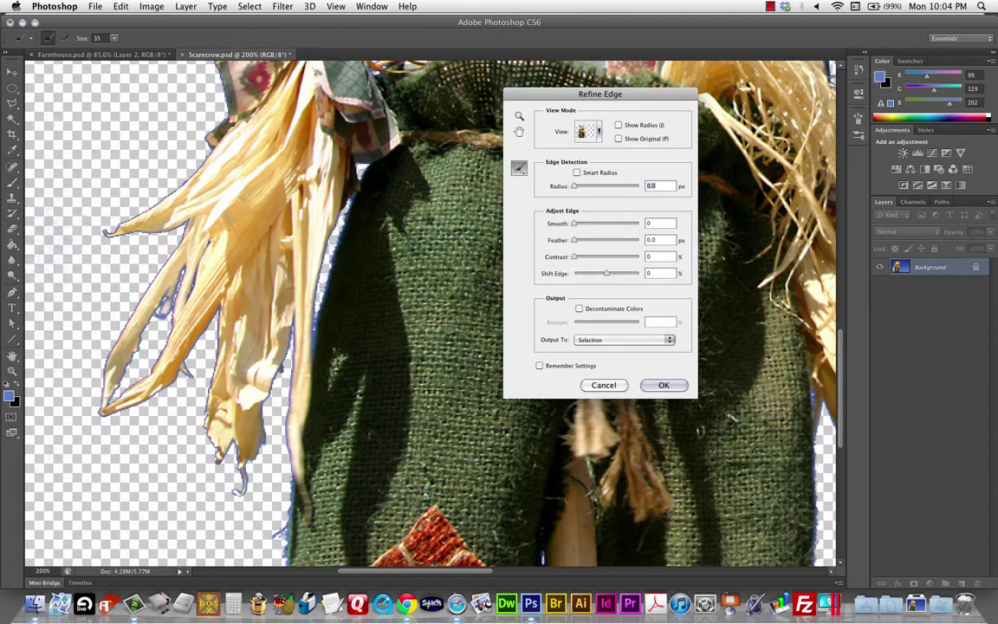
{"action": "key", "text": "super+minus"}
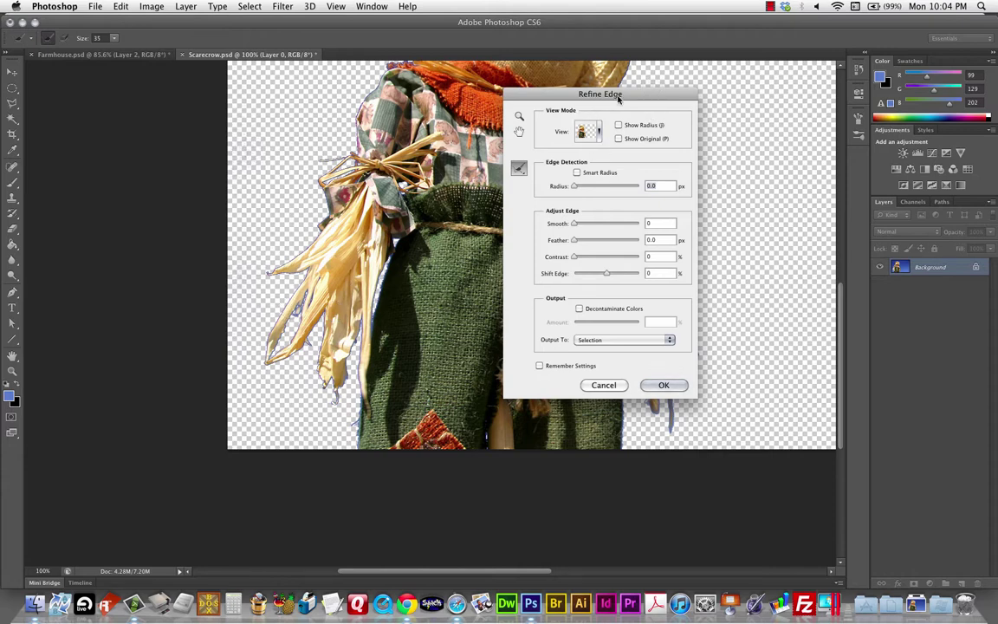
{"action": "left_click_drag", "start_coordinate": [618, 99], "coordinate": [611, 98]}
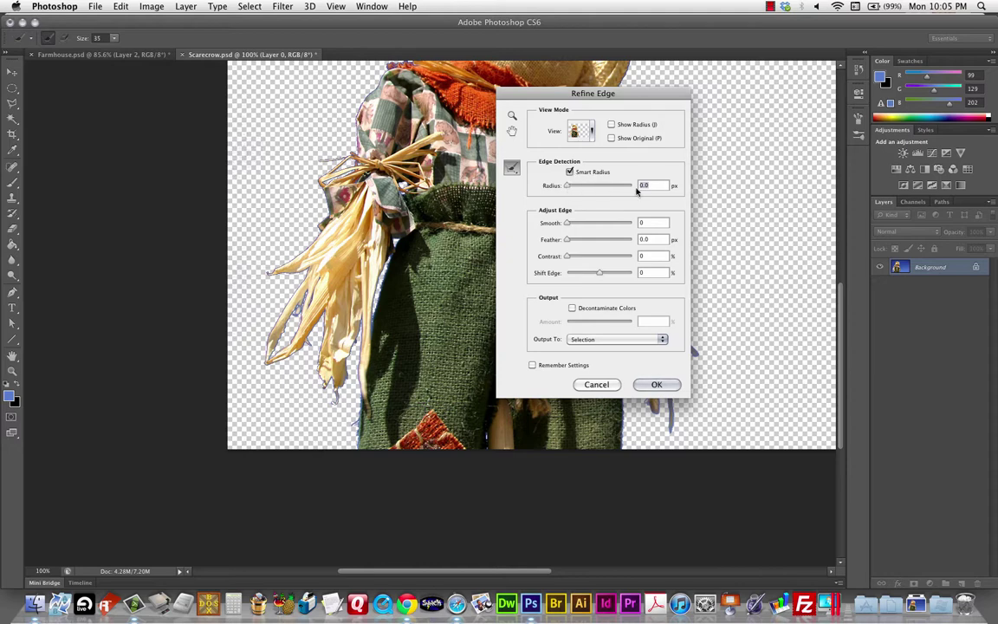
{"action": "left_click_drag", "start_coordinate": [568, 187], "coordinate": [573, 188]}
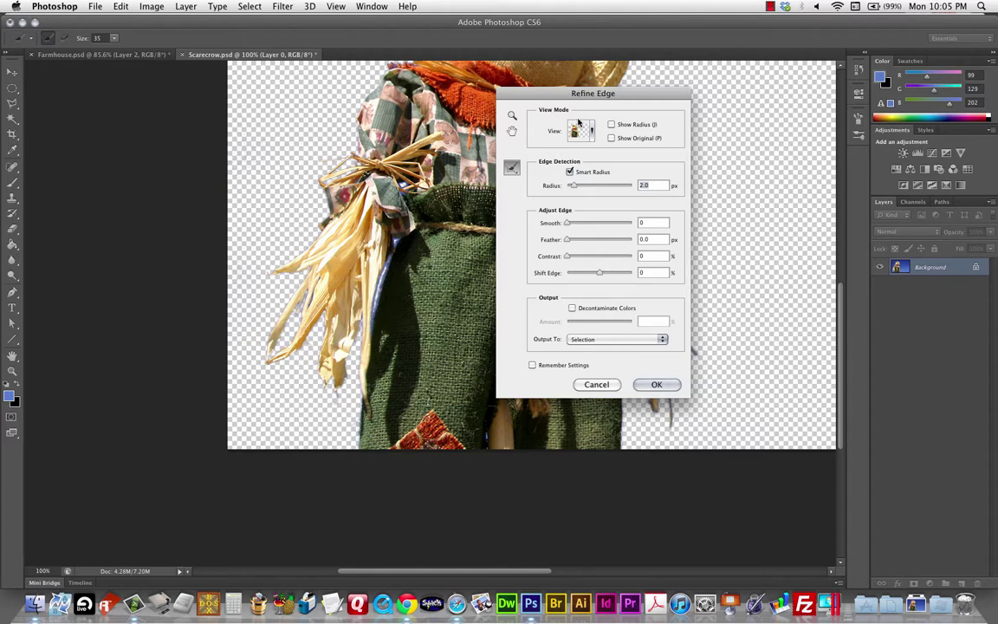
{"action": "left_click_drag", "start_coordinate": [569, 99], "coordinate": [697, 119]}
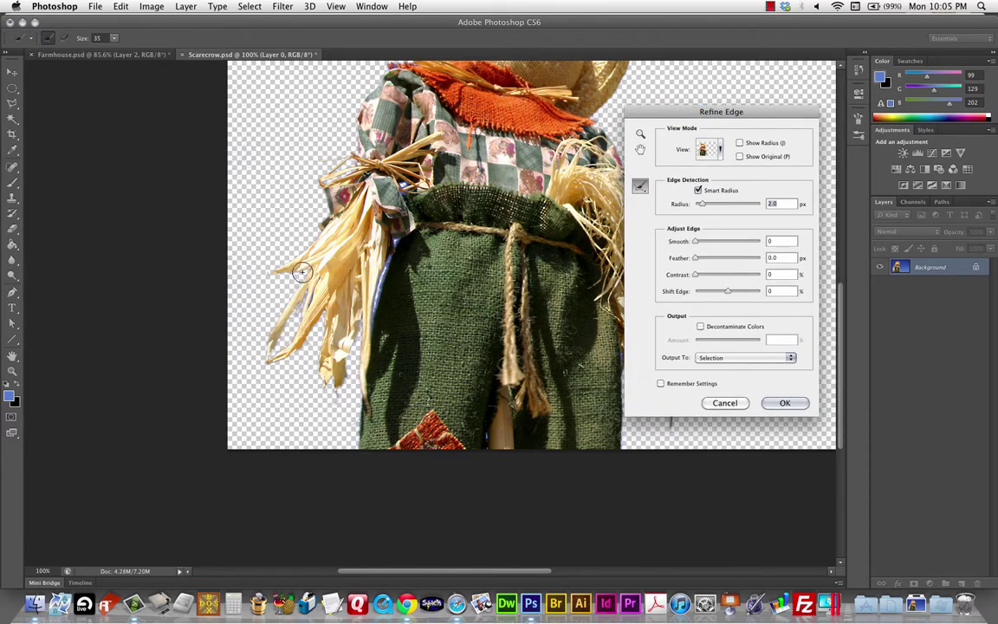
{"action": "left_click_drag", "start_coordinate": [742, 112], "coordinate": [655, 107]}
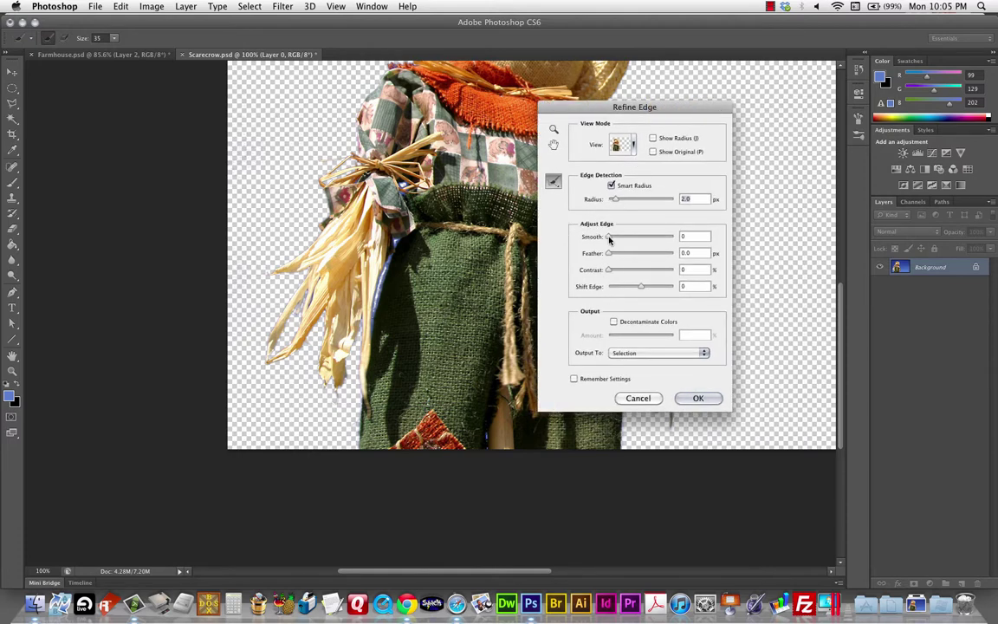
{"action": "left_click_drag", "start_coordinate": [610, 240], "coordinate": [615, 240]}
{"action": "left_click_drag", "start_coordinate": [561, 104], "coordinate": [554, 145]}
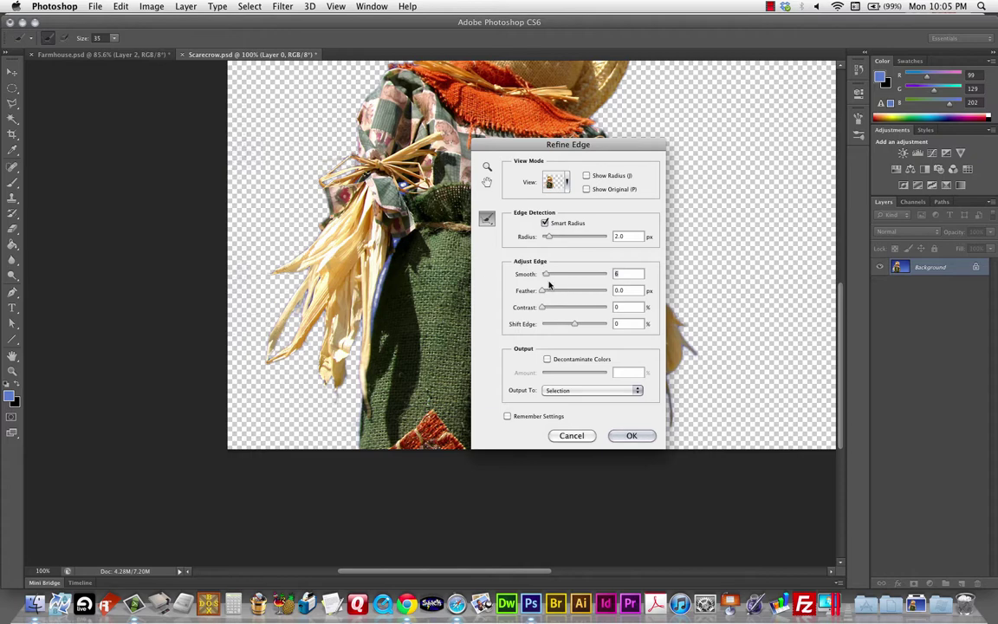
{"action": "left_click_drag", "start_coordinate": [544, 277], "coordinate": [549, 276]}
{"action": "mouse_move", "coordinate": [520, 145]}
{"action": "left_mouse_down"}
{"action": "mouse_move", "coordinate": [632, 132]}
{"action": "mouse_move", "coordinate": [605, 127]}
{"action": "left_mouse_up"}
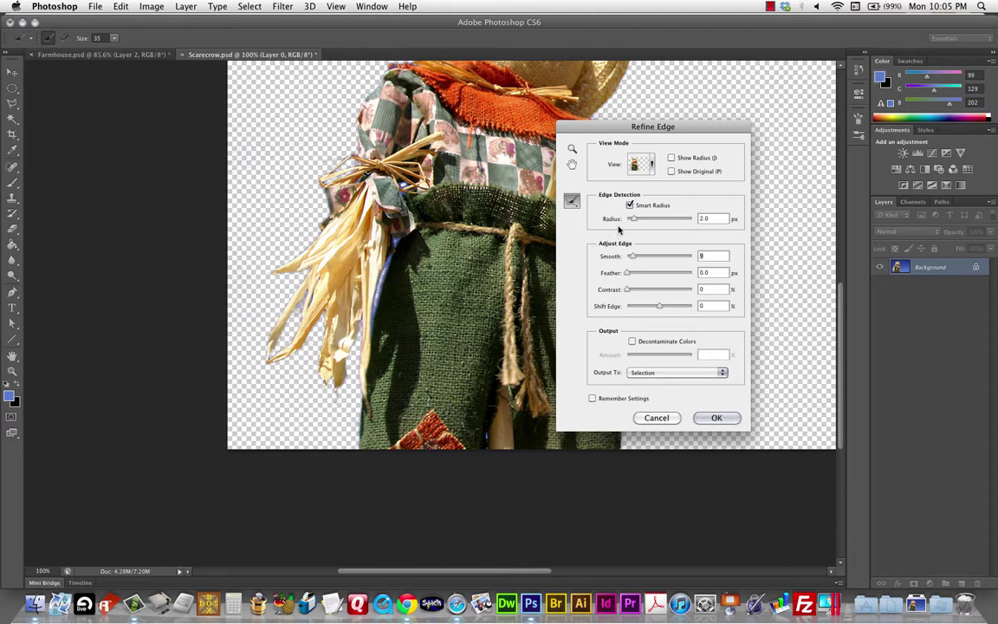
{"action": "left_click_drag", "start_coordinate": [635, 127], "coordinate": [617, 127]}
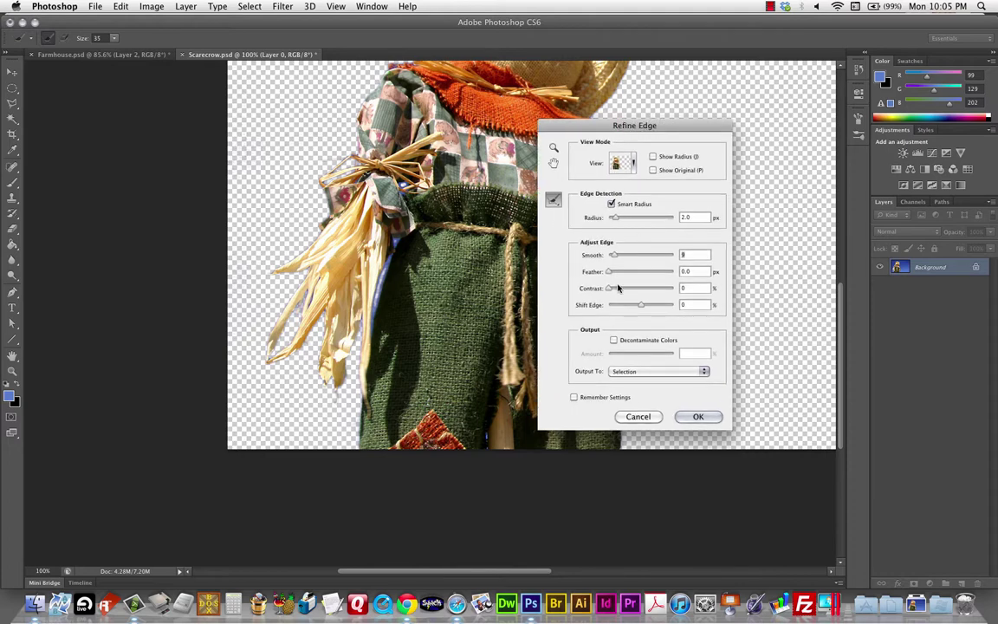
Set Feather to 0.8 px, Contrast to 29% and Shift Edge to about -40%
{"action": "left_click_drag", "start_coordinate": [609, 275], "coordinate": [612, 275]}
{"action": "left_click_drag", "start_coordinate": [609, 291], "coordinate": [617, 290]}
{"action": "mouse_move", "coordinate": [618, 292]}
{"action": "left_mouse_down"}
{"action": "mouse_move", "coordinate": [637, 289]}
{"action": "mouse_move", "coordinate": [627, 289]}
{"action": "left_mouse_up"}
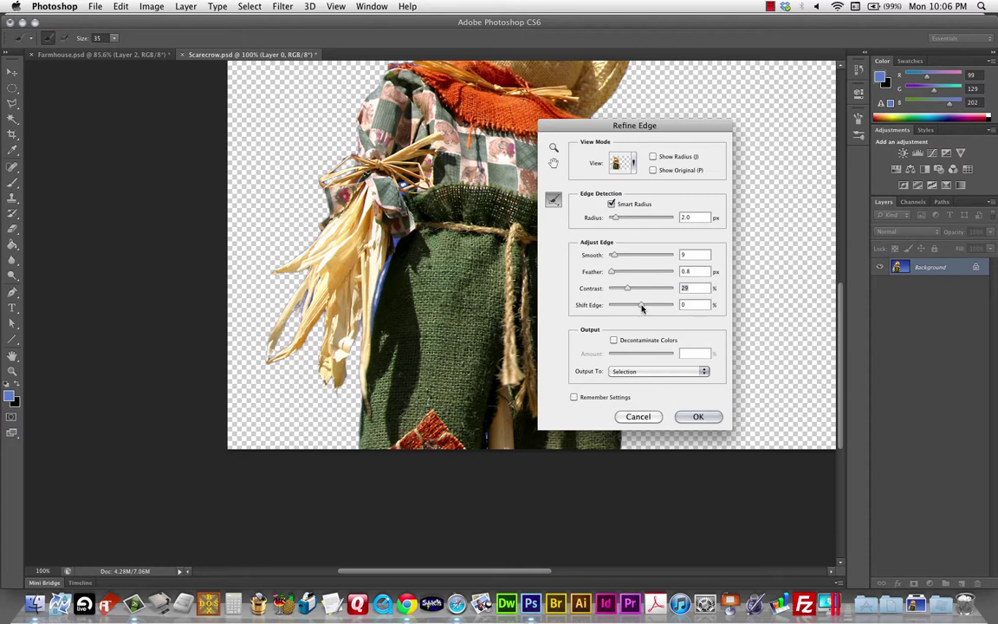
{"action": "left_click_drag", "start_coordinate": [642, 308], "coordinate": [626, 306]}
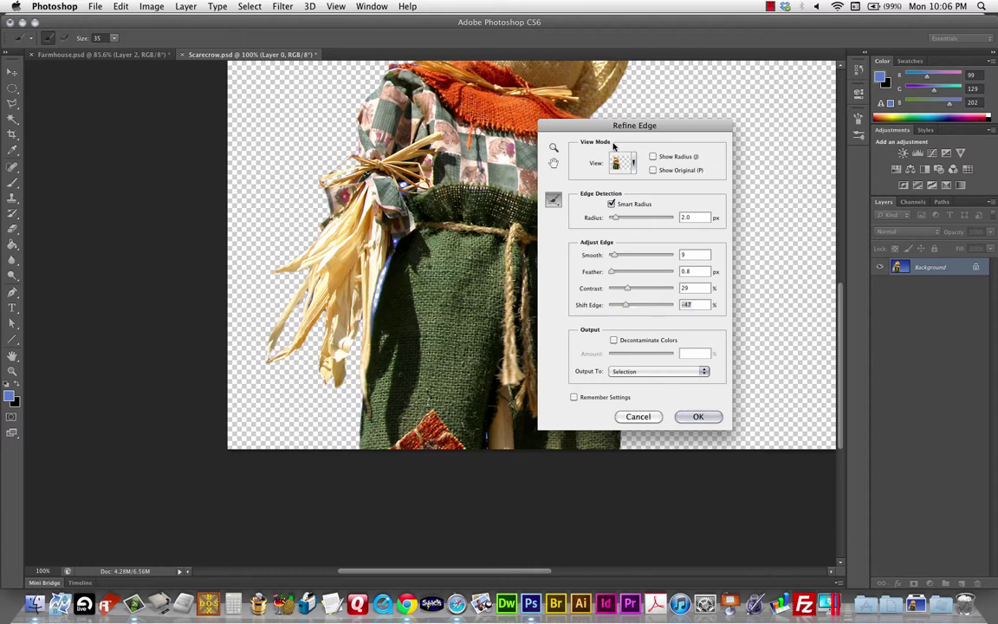
{"action": "left_click_drag", "start_coordinate": [616, 133], "coordinate": [772, 149]}
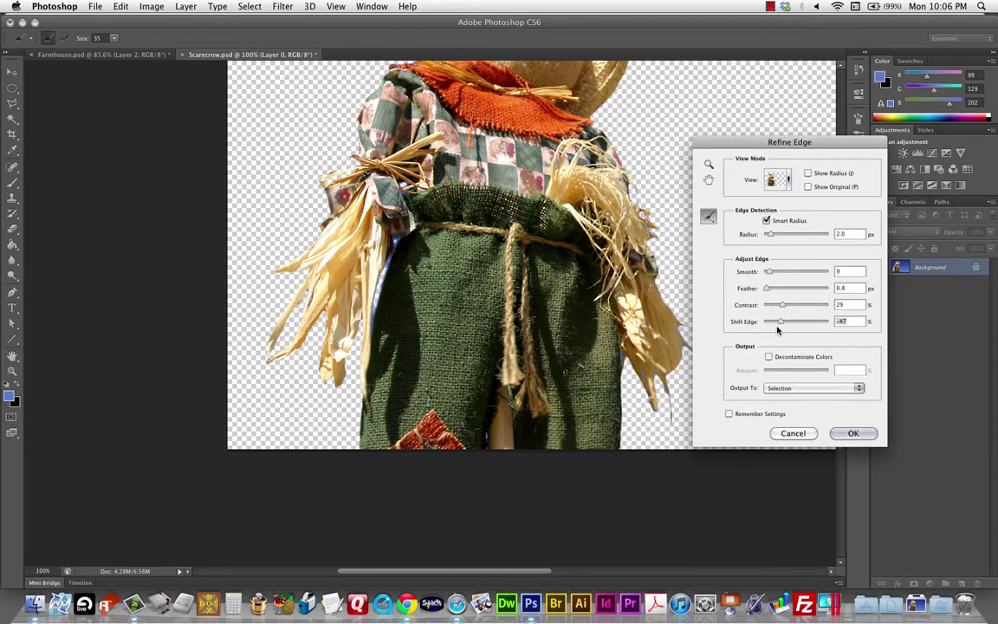
{"action": "left_click_drag", "start_coordinate": [780, 321], "coordinate": [796, 322]}
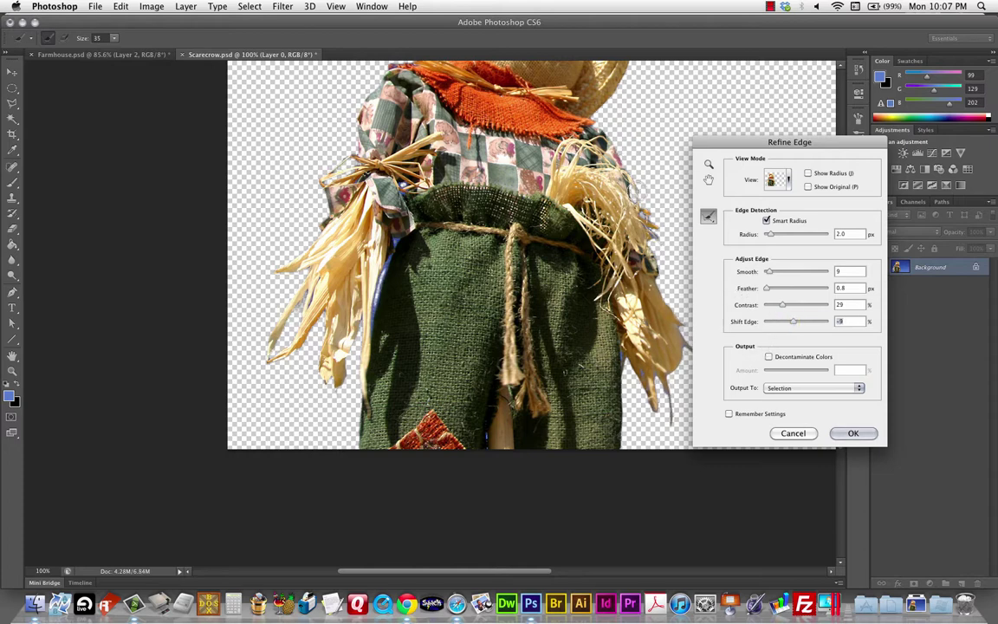
{"action": "mouse_move", "coordinate": [635, 184]}
{"action": "left_mouse_down"}
{"action": "mouse_move", "coordinate": [669, 258]}
{"action": "mouse_move", "coordinate": [636, 191]}
{"action": "mouse_move", "coordinate": [648, 228]}
{"action": "mouse_move", "coordinate": [646, 182]}
{"action": "mouse_move", "coordinate": [666, 335]}
{"action": "mouse_move", "coordinate": [652, 227]}
{"action": "left_mouse_up"}
{"action": "mouse_move", "coordinate": [796, 321]}
{"action": "left_mouse_down"}
{"action": "mouse_move", "coordinate": [770, 321]}
{"action": "mouse_move", "coordinate": [791, 323]}
{"action": "left_mouse_up"}
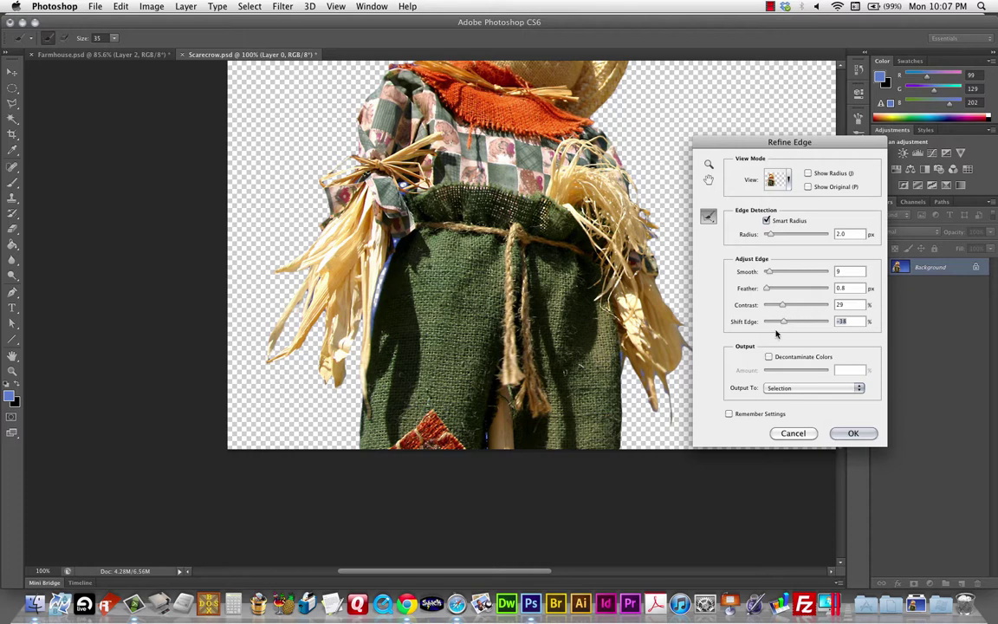
{"action": "left_click_drag", "start_coordinate": [784, 322], "coordinate": [784, 322]}
Turn on Smart Radius and brush refinement along the scarecrow's left and right straw edges
{"action": "left_click", "coordinate": [766, 220]}
{"action": "mouse_move", "coordinate": [378, 309]}
{"action": "left_mouse_down"}
{"action": "mouse_move", "coordinate": [351, 250]}
{"action": "mouse_move", "coordinate": [369, 219]}
{"action": "mouse_move", "coordinate": [359, 217]}
{"action": "left_mouse_up"}
{"action": "left_click_drag", "start_coordinate": [376, 325], "coordinate": [378, 300]}
{"action": "left_click_drag", "start_coordinate": [392, 252], "coordinate": [379, 289]}
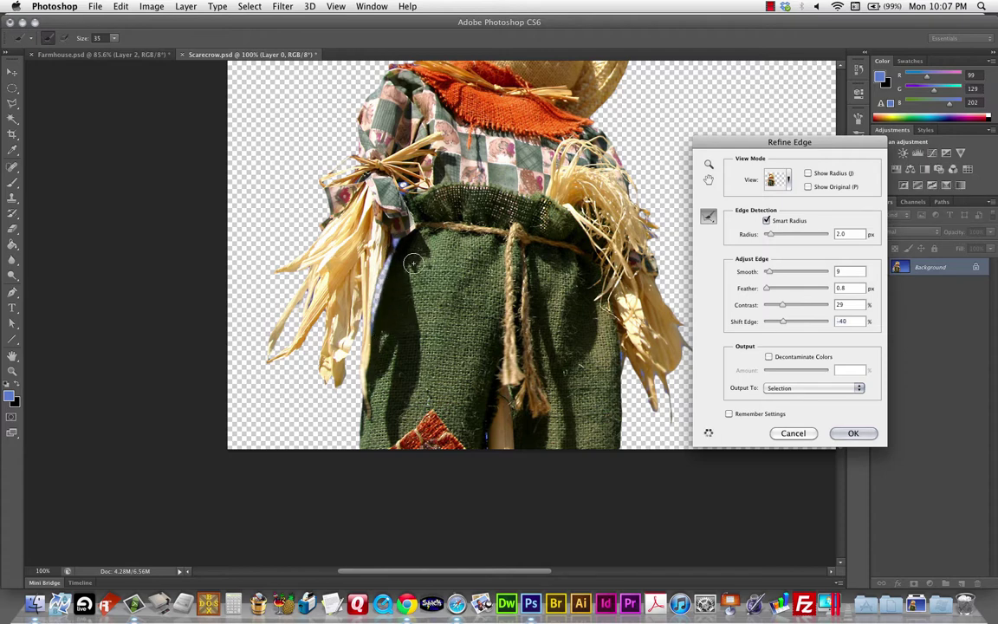
{"action": "left_click_drag", "start_coordinate": [385, 270], "coordinate": [381, 303]}
{"action": "left_click_drag", "start_coordinate": [617, 352], "coordinate": [654, 383]}
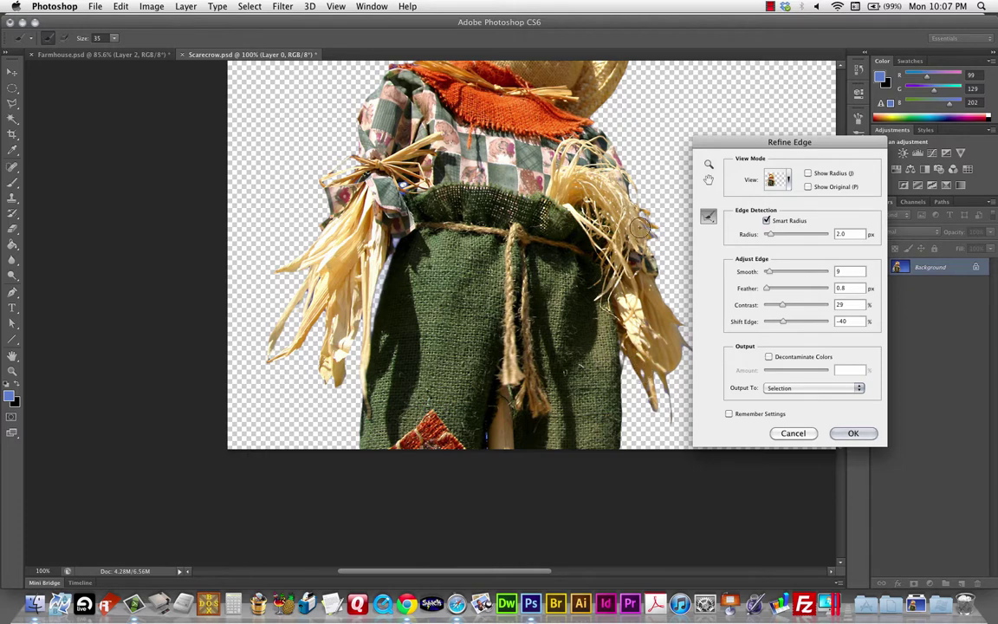
Shrink the Refine Radius brush and paint along the collar and straw edge
{"action": "key", "text": "bracketleft"}
{"action": "key", "text": "bracketleft"}
{"action": "left_click", "coordinate": [399, 182]}
{"action": "left_click_drag", "start_coordinate": [400, 182], "coordinate": [361, 167]}
{"action": "key", "text": "alt"}
Enable Decontaminate Colors at Amount 60% and set Output To New Layer
{"action": "left_click", "coordinate": [769, 357]}
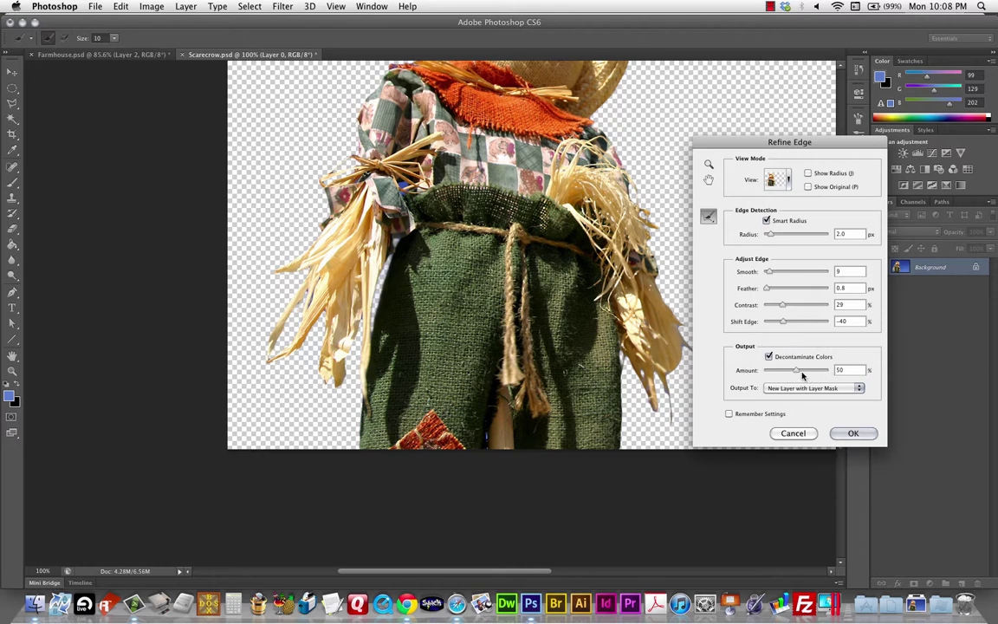
{"action": "mouse_move", "coordinate": [799, 372]}
{"action": "left_mouse_down"}
{"action": "mouse_move", "coordinate": [789, 371]}
{"action": "mouse_move", "coordinate": [815, 374]}
{"action": "left_mouse_up"}
{"action": "left_click_drag", "start_coordinate": [823, 371], "coordinate": [858, 372]}
{"action": "left_click_drag", "start_coordinate": [833, 371], "coordinate": [806, 370]}
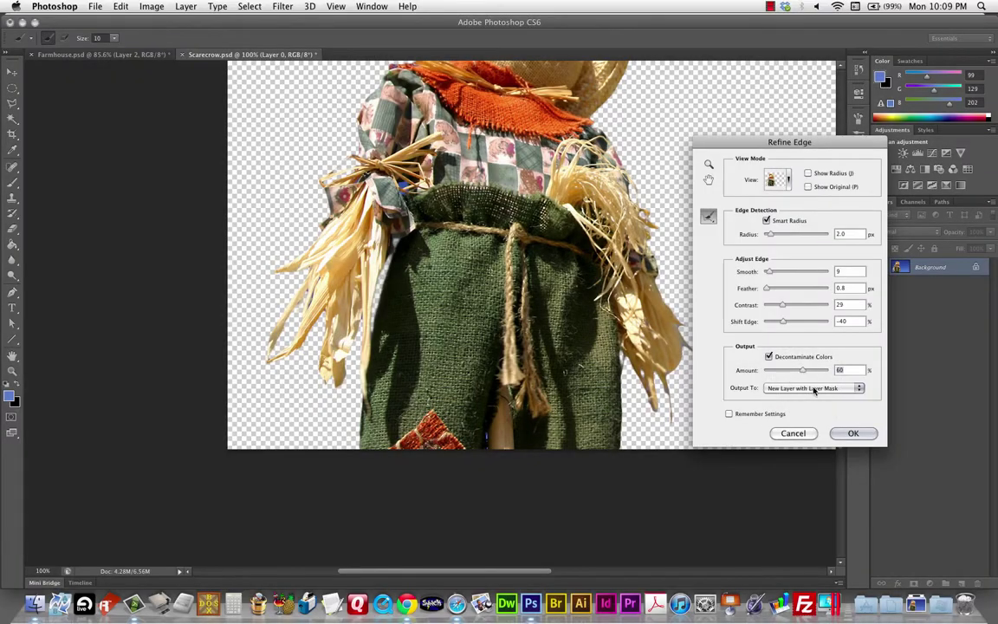
{"action": "left_click", "coordinate": [813, 390]}
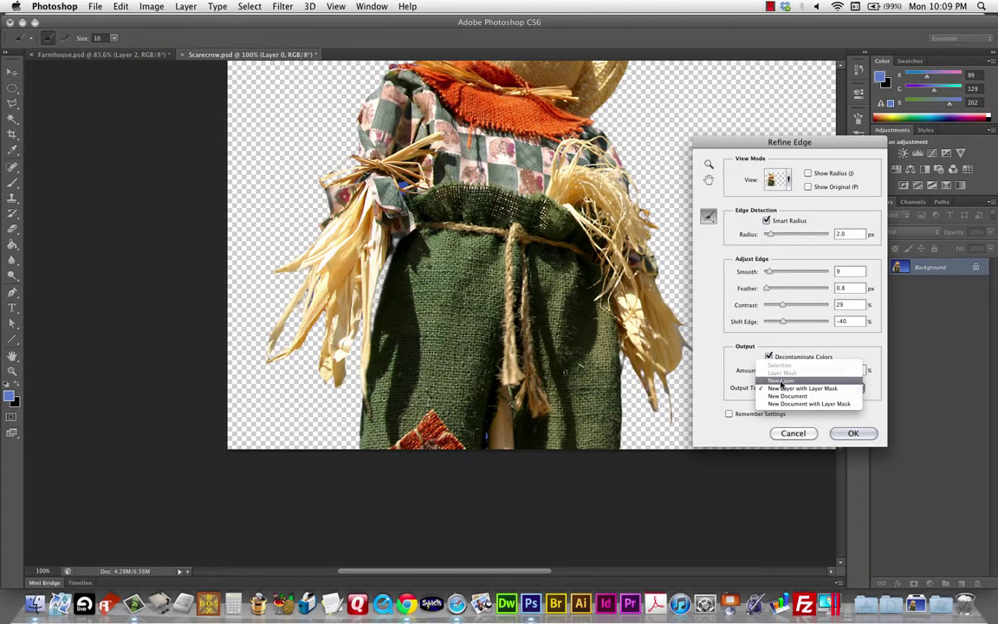
{"action": "left_click", "coordinate": [782, 382]}
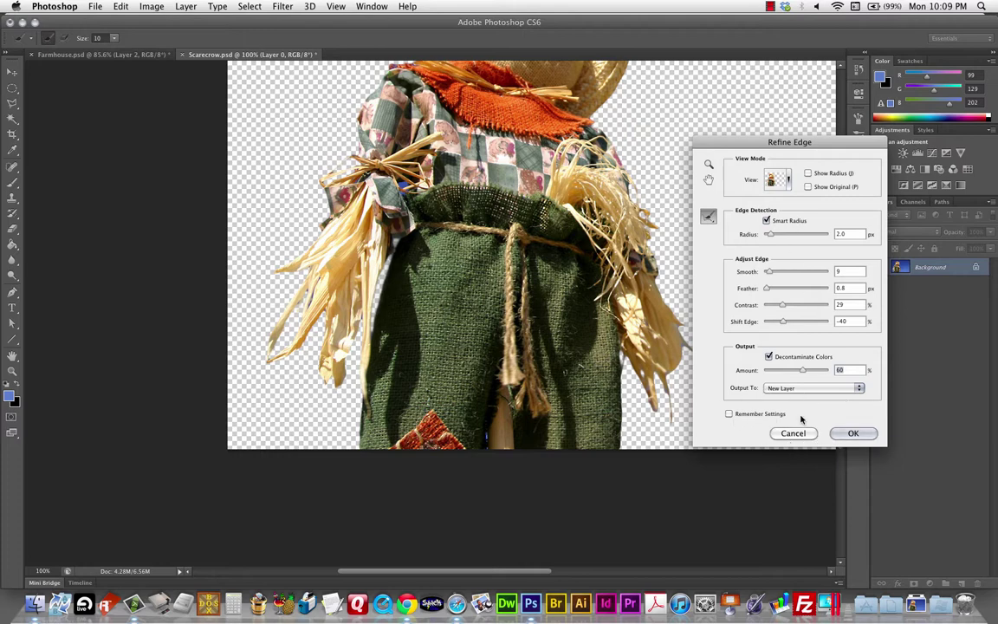
Apply Refine Edge to create the Background copy cut-out layer and confirm its name
{"action": "left_click", "coordinate": [854, 433]}
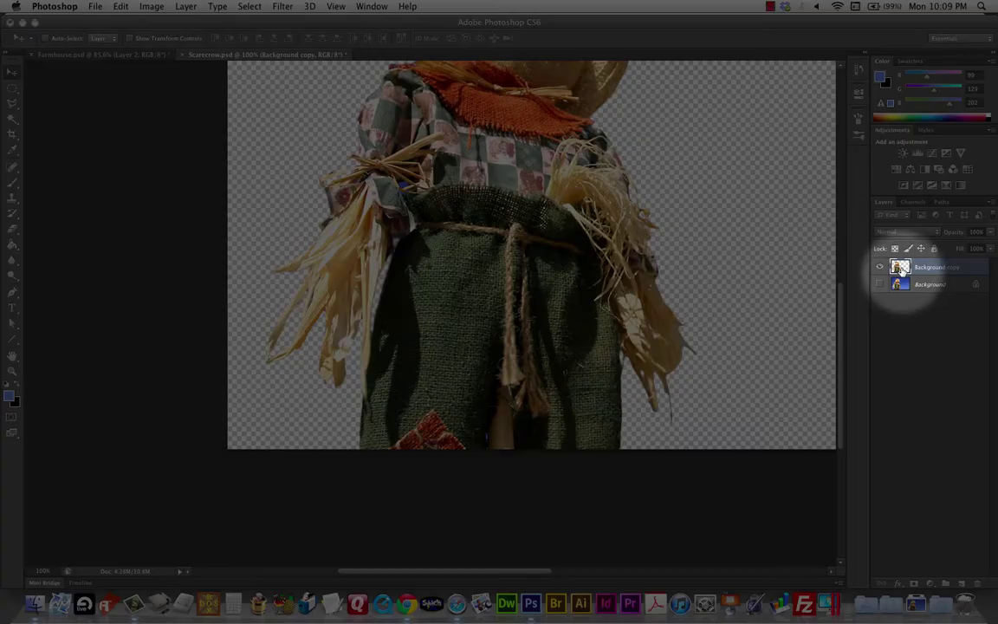
{"action": "double_click", "coordinate": [921, 268]}
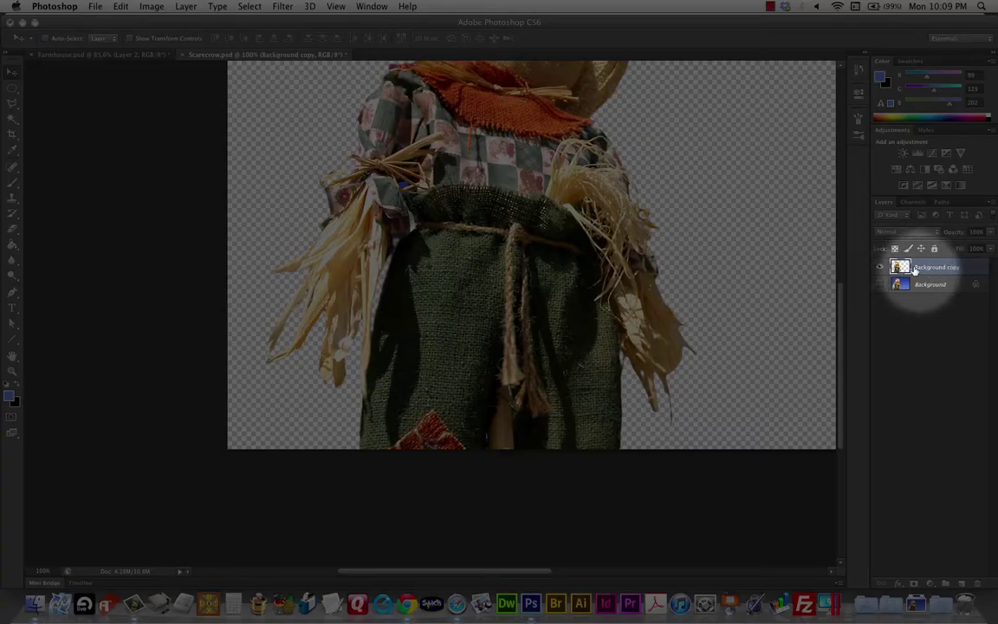
{"action": "left_click", "coordinate": [899, 269]}
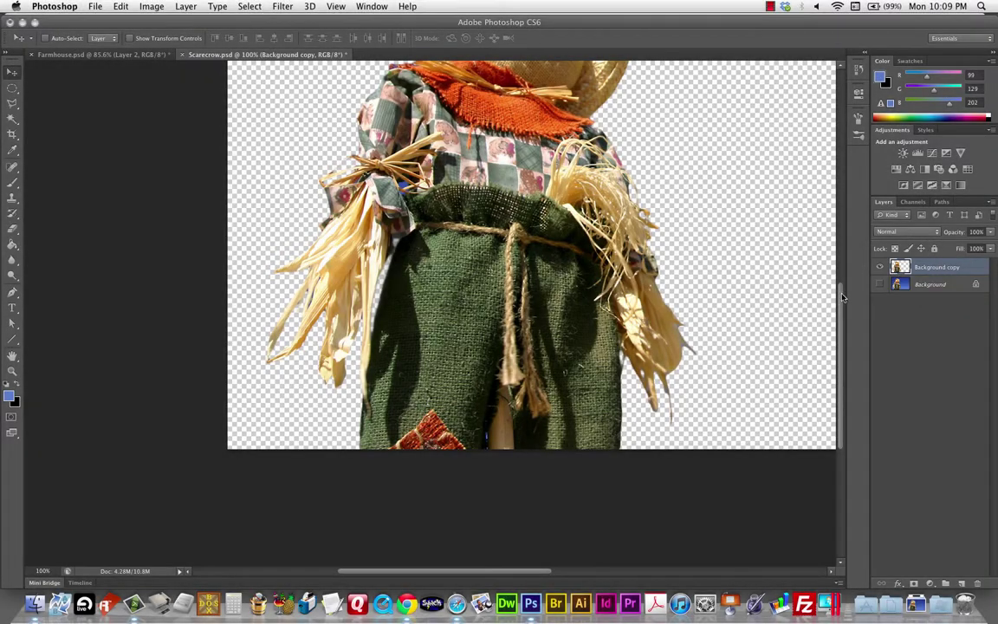
{"action": "left_click_drag", "start_coordinate": [844, 312], "coordinate": [847, 257]}
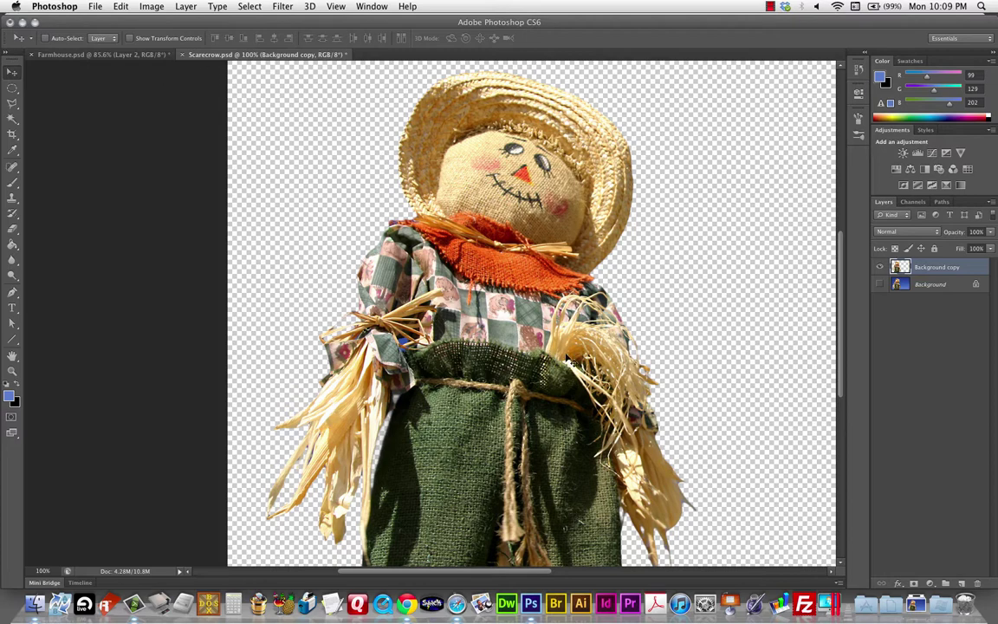
{"action": "left_click", "coordinate": [251, 7]}
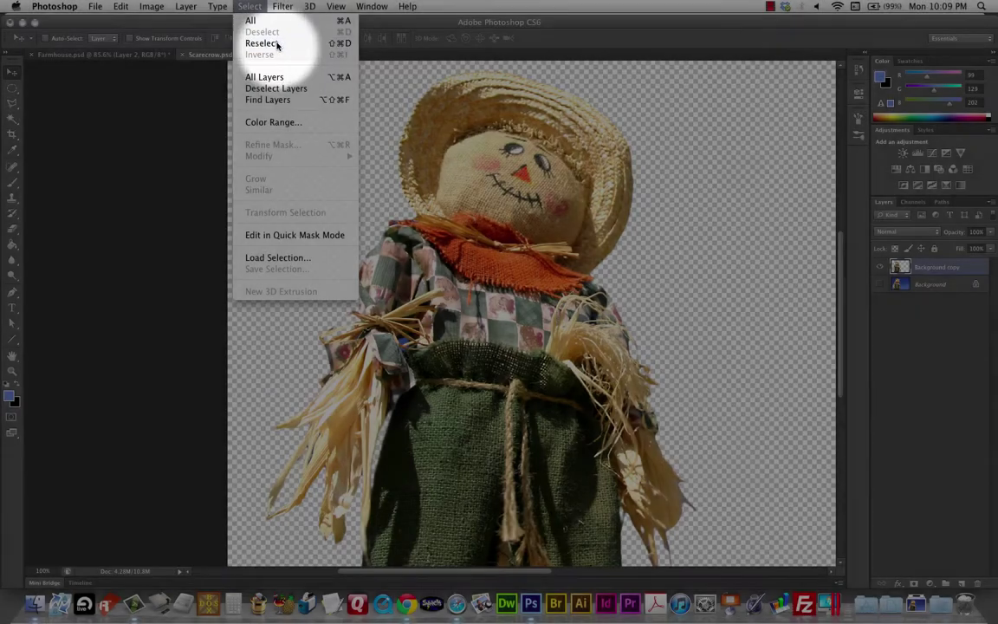
Reselect the scarecrow, save it as a channel named 'color range', then deselect
{"action": "left_click", "coordinate": [276, 44]}
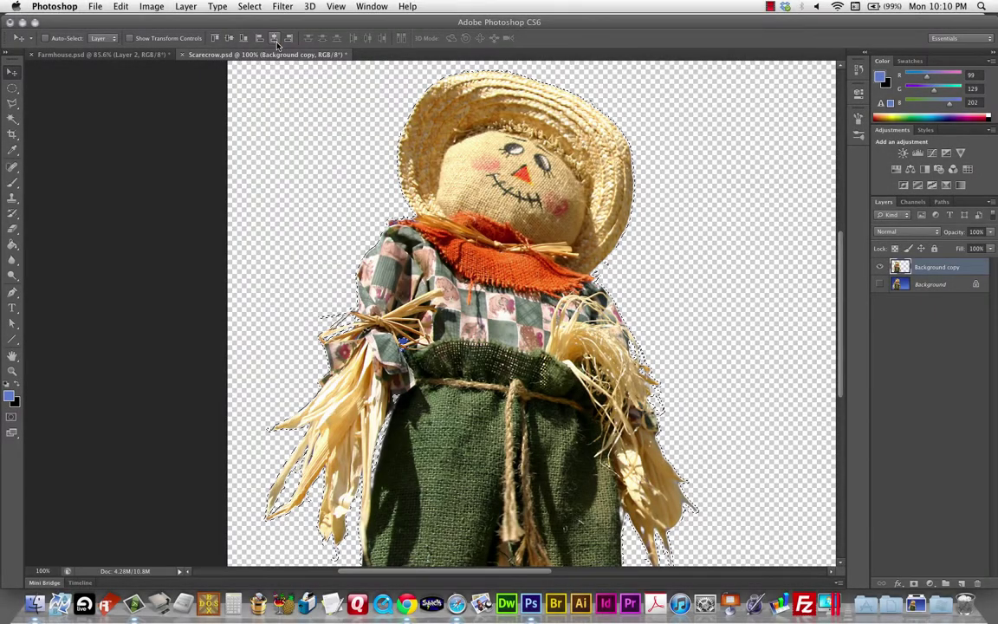
{"action": "left_click", "coordinate": [251, 7]}
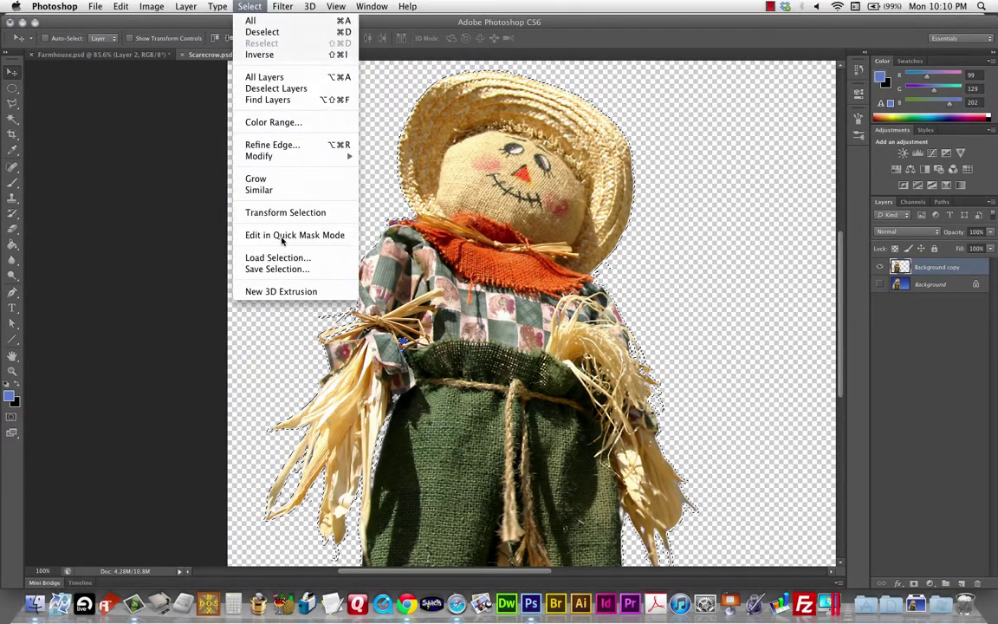
{"action": "left_click", "coordinate": [268, 269]}
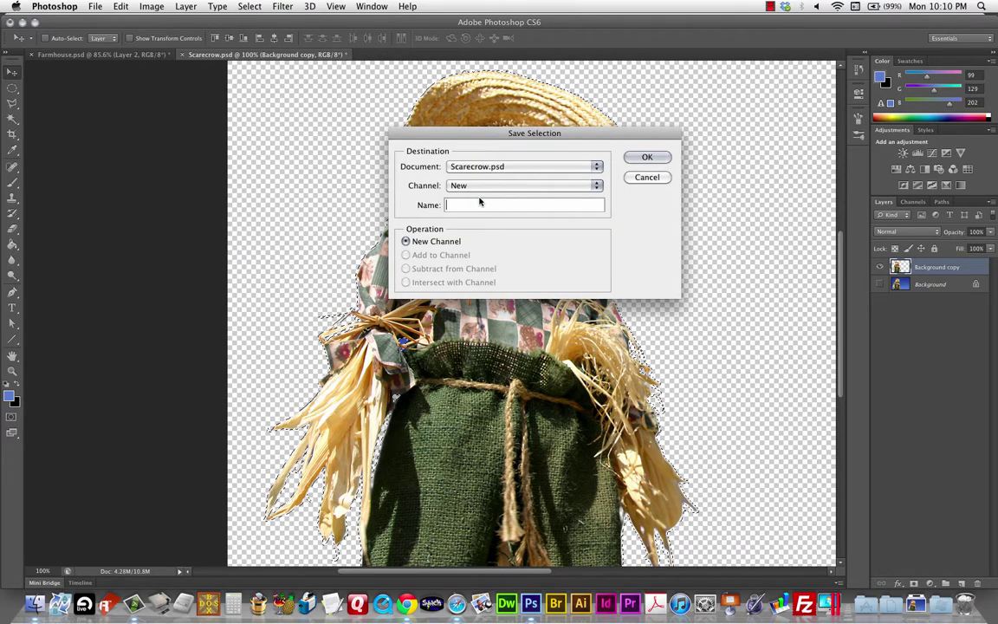
{"action": "type", "text": "color range"}
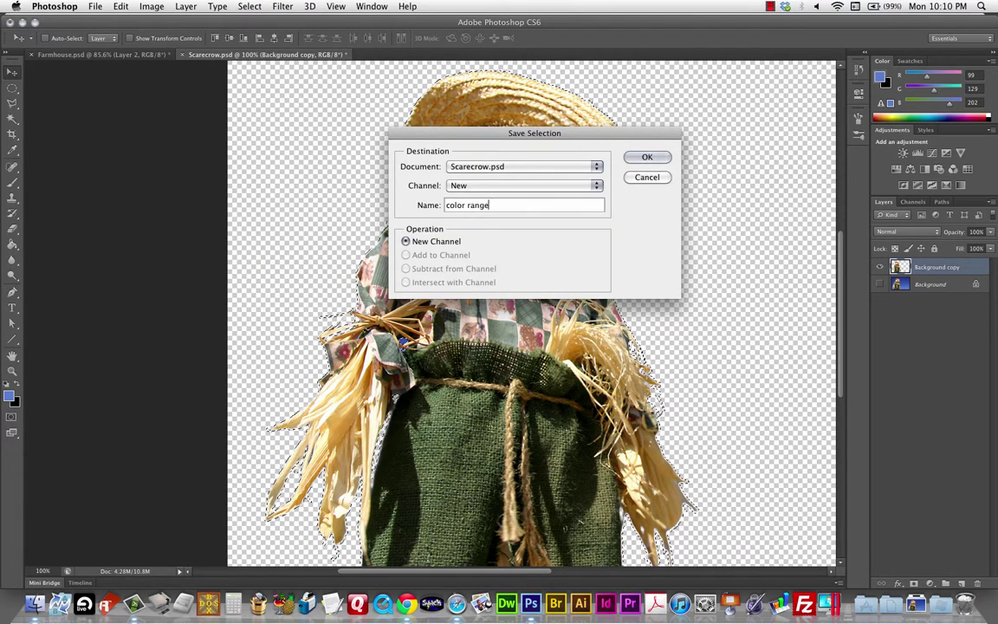
{"action": "left_click", "coordinate": [649, 158]}
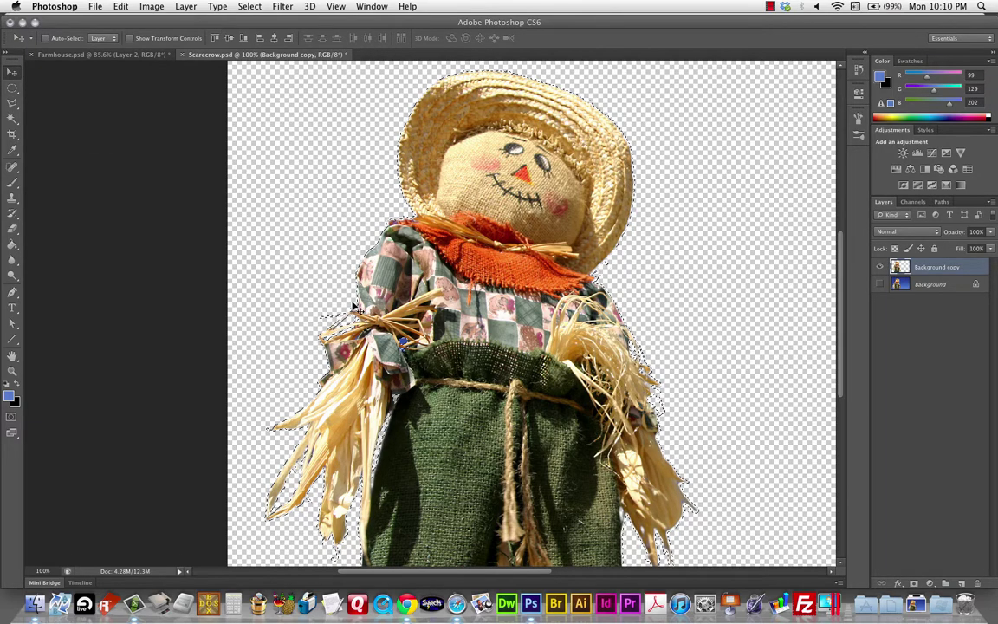
{"action": "key", "text": "ctrl+d"}
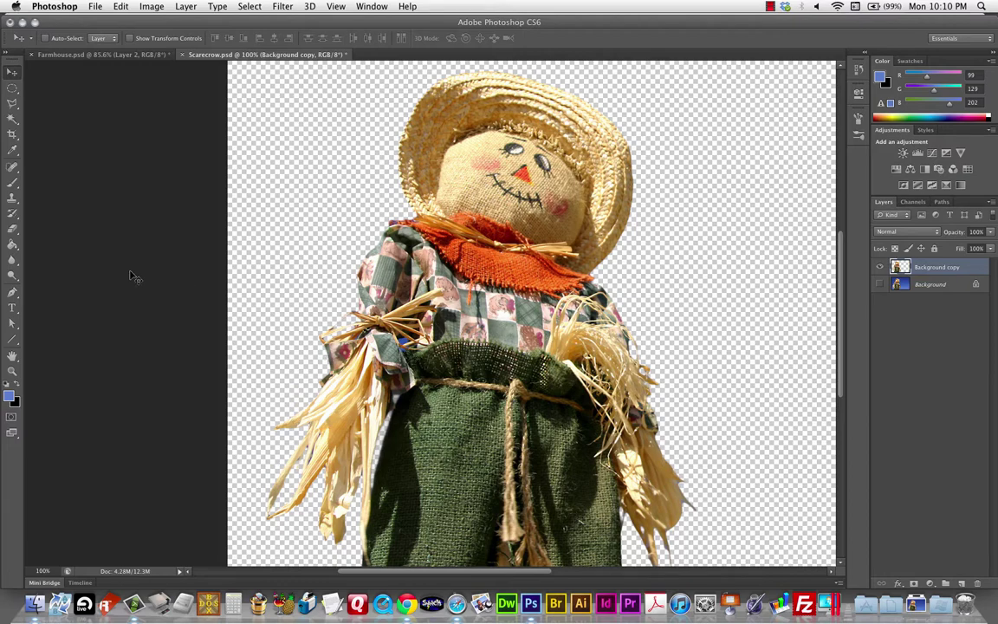
Drag the scarecrow into Farmhouse.psd and scale it to about 65.8% on the right
{"action": "left_click_drag", "start_coordinate": [501, 340], "coordinate": [601, 364]}
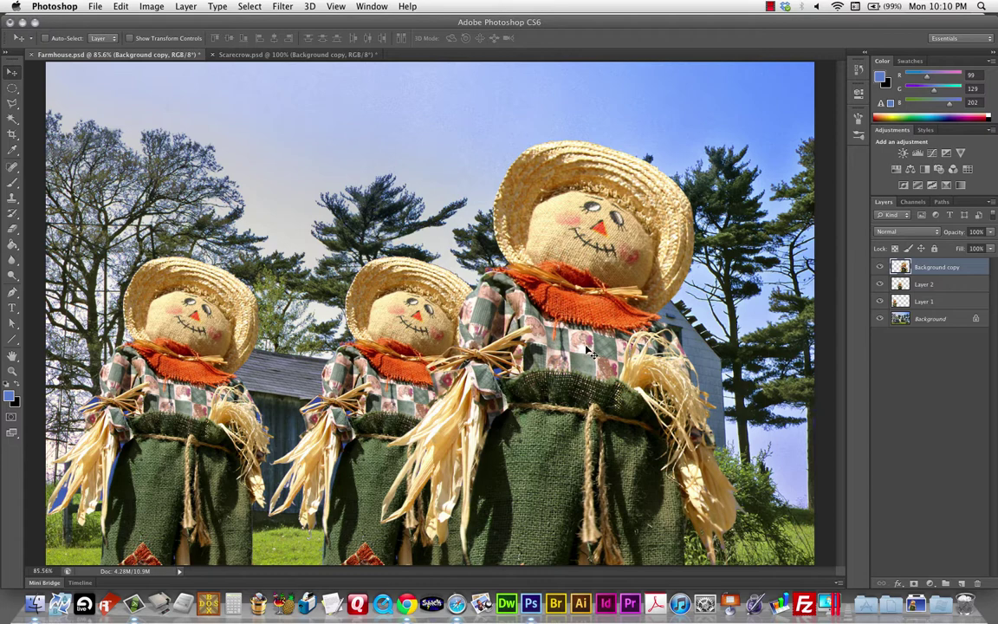
{"action": "left_click_drag", "start_coordinate": [555, 374], "coordinate": [610, 373]}
{"action": "key", "text": "ctrl+t"}
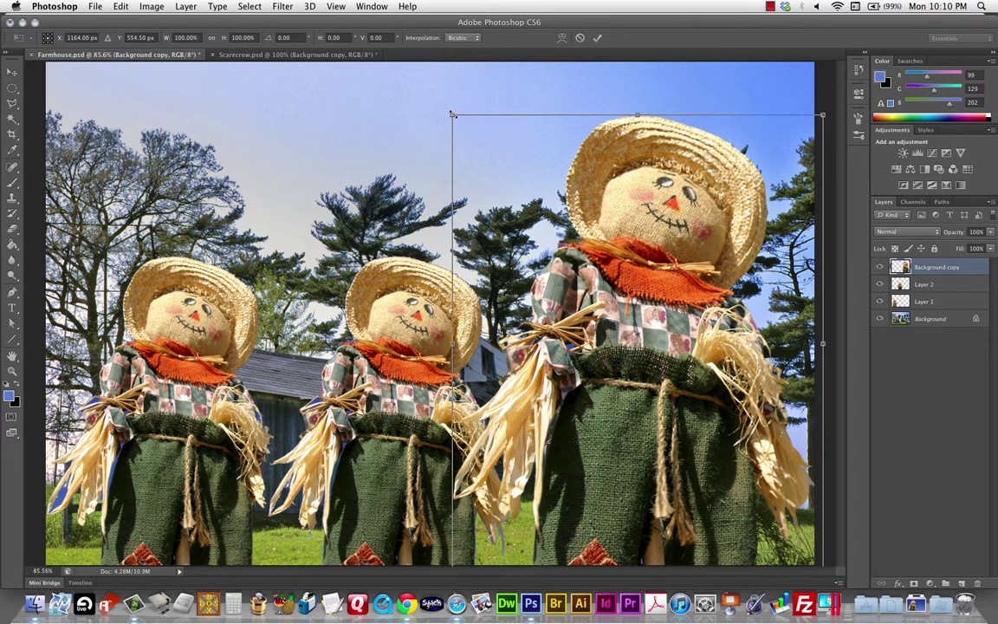
{"action": "left_click_drag", "start_coordinate": [452, 113], "coordinate": [565, 249]}
{"action": "left_click_drag", "start_coordinate": [673, 395], "coordinate": [619, 394]}
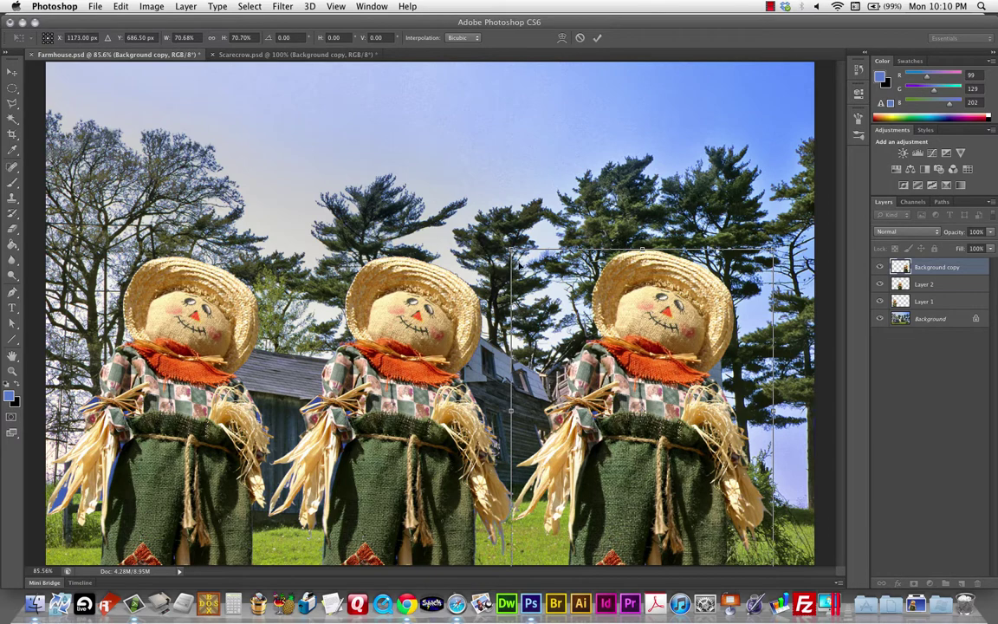
{"action": "left_click_drag", "start_coordinate": [511, 251], "coordinate": [529, 272]}
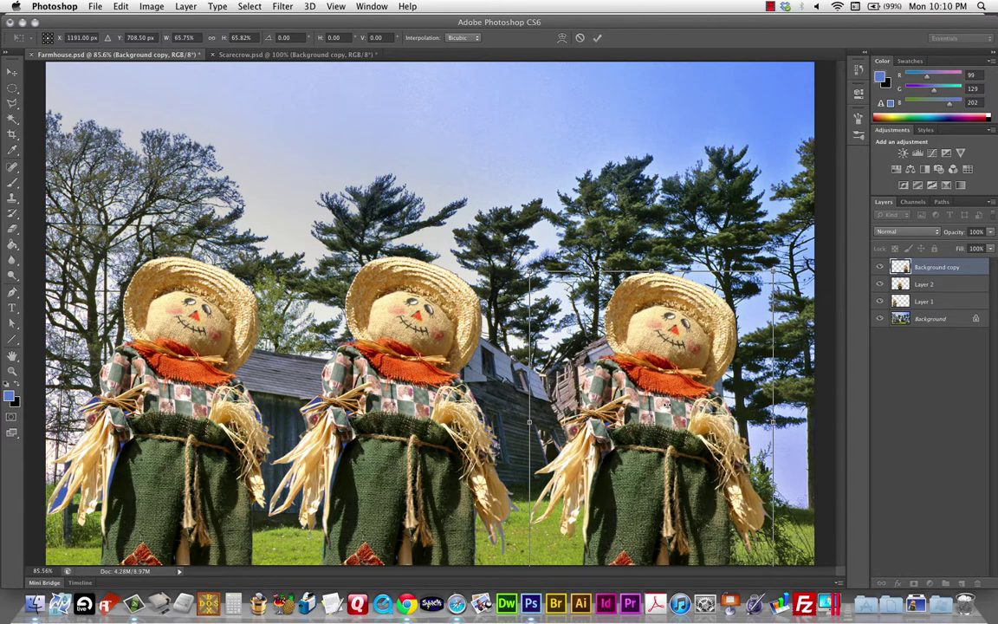
{"action": "key", "text": "Return"}
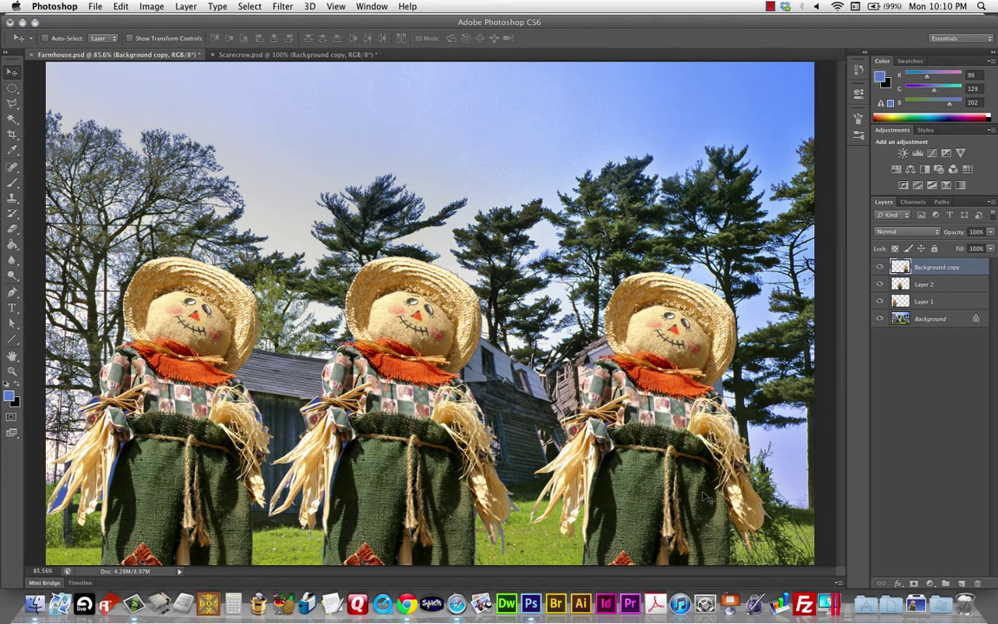
Zoom in and pan to inspect the new scarecrow's edges
{"action": "key", "text": "super+equal"}
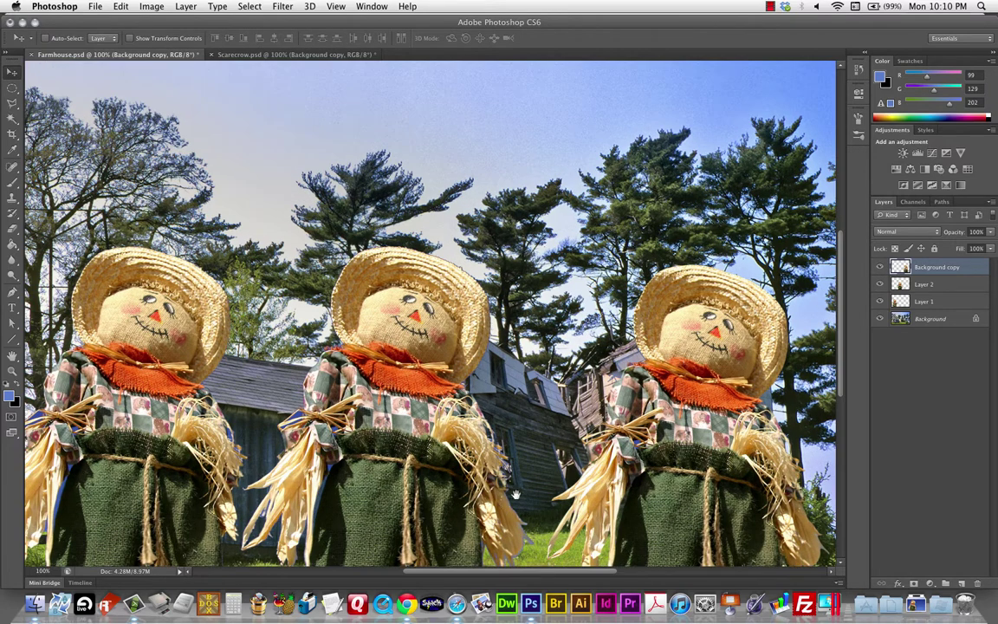
{"action": "left_click_drag", "start_coordinate": [495, 445], "coordinate": [594, 342]}
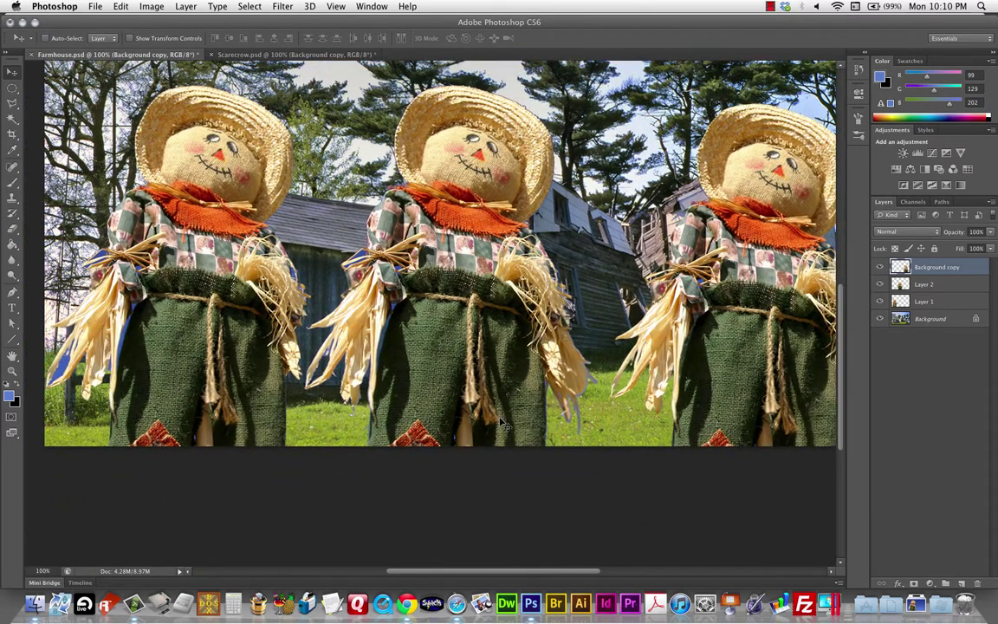
{"action": "key", "text": "super+equal"}
{"action": "scroll", "coordinate": [520, 433], "scroll_direction": "right", "scroll_amount": 5}
{"action": "scroll", "coordinate": [520, 433], "scroll_direction": "down", "scroll_amount": 2}
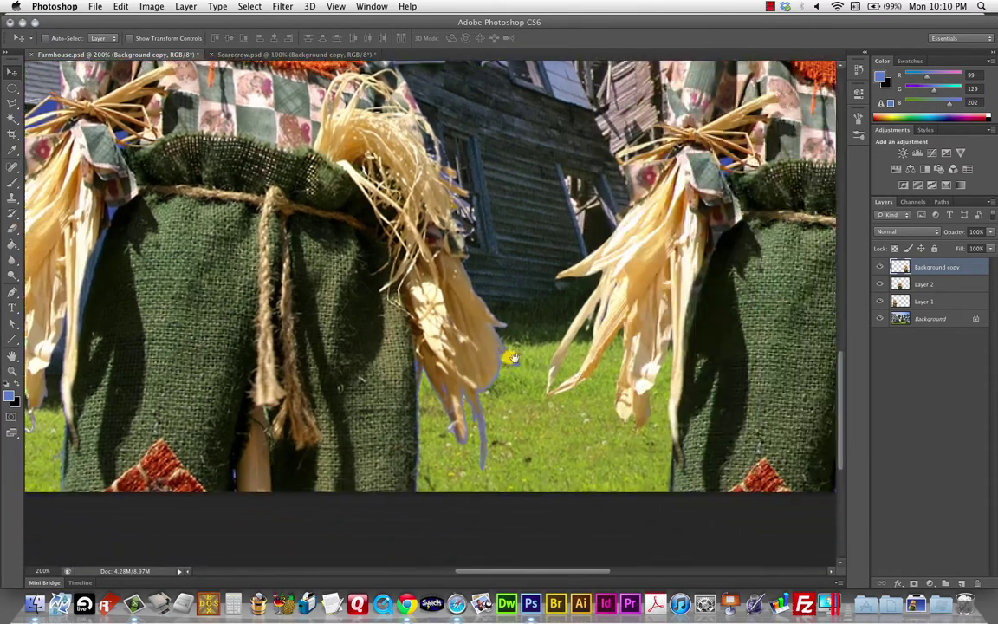
{"action": "scroll", "coordinate": [663, 377], "scroll_direction": "right", "scroll_amount": 5}
{"action": "scroll", "coordinate": [663, 377], "scroll_direction": "up", "scroll_amount": 1}
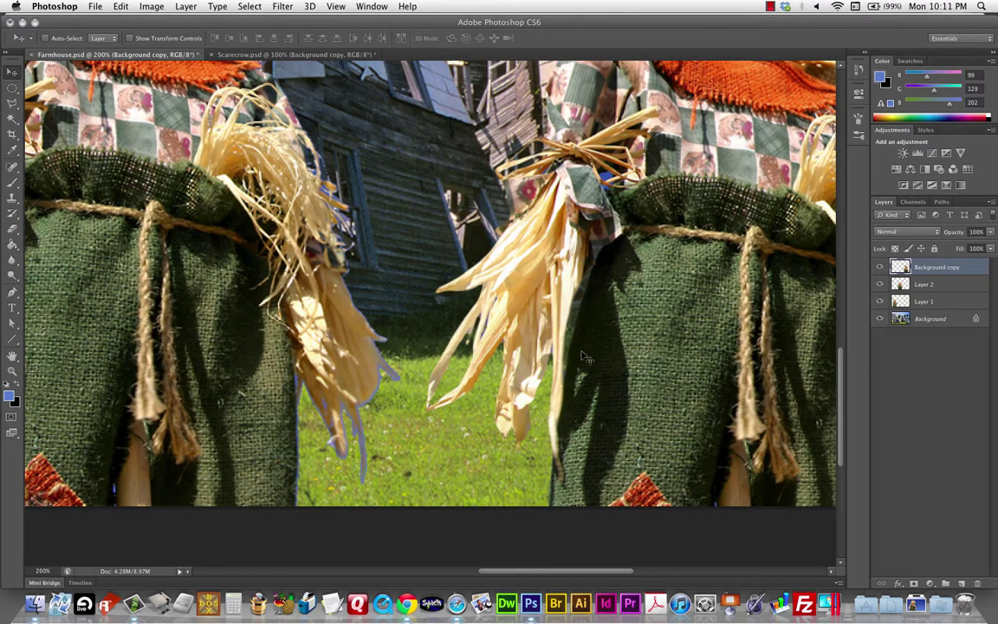
{"action": "scroll", "coordinate": [751, 327], "scroll_direction": "right", "scroll_amount": 5}
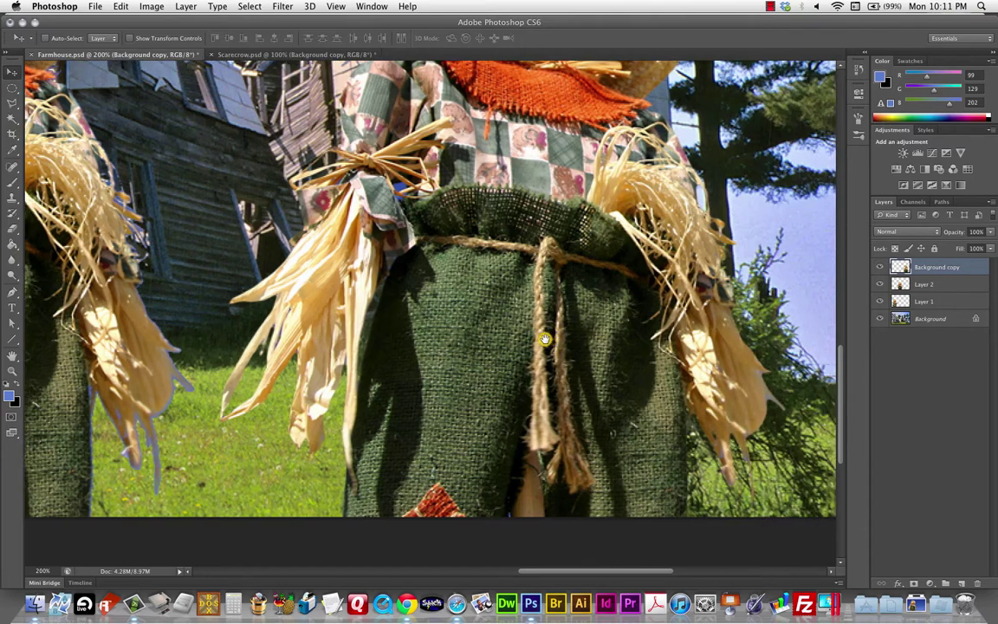
{"action": "scroll", "coordinate": [314, 365], "scroll_direction": "left", "scroll_amount": 6}
{"action": "scroll", "coordinate": [315, 365], "scroll_direction": "up", "scroll_amount": 2}
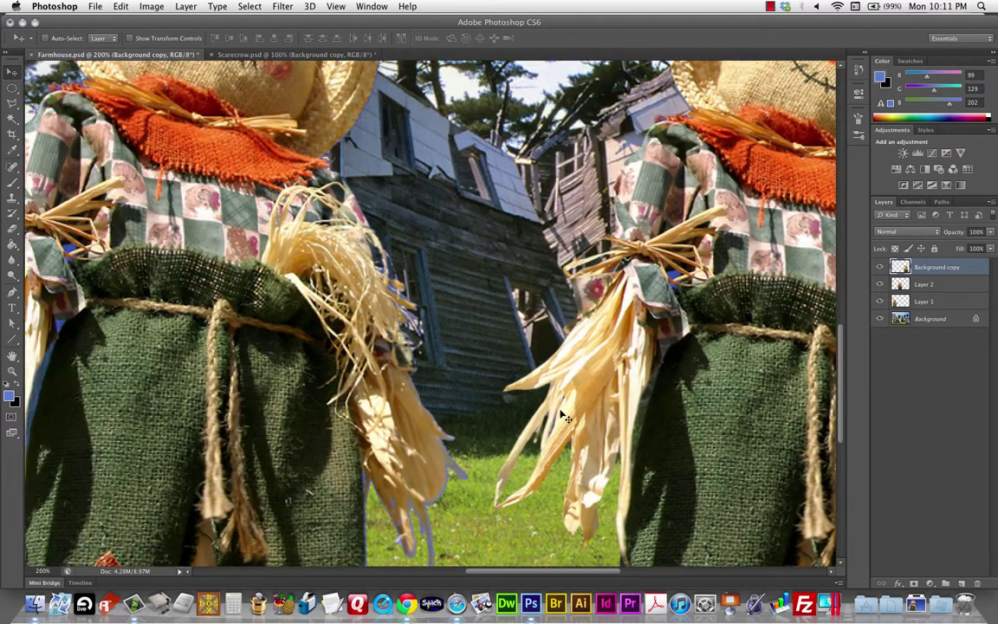
{"action": "scroll", "coordinate": [494, 377], "scroll_direction": "down", "scroll_amount": 4}
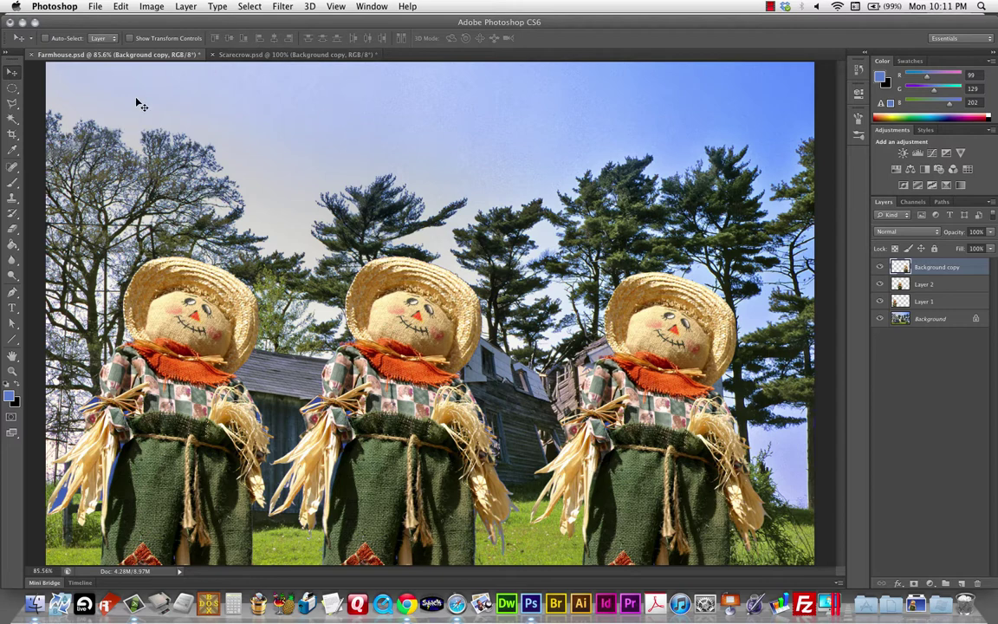
In Scarecrow.psd, view the selection brush, magic wand, then color range channels, zoomed out
{"action": "left_click", "coordinate": [279, 58]}
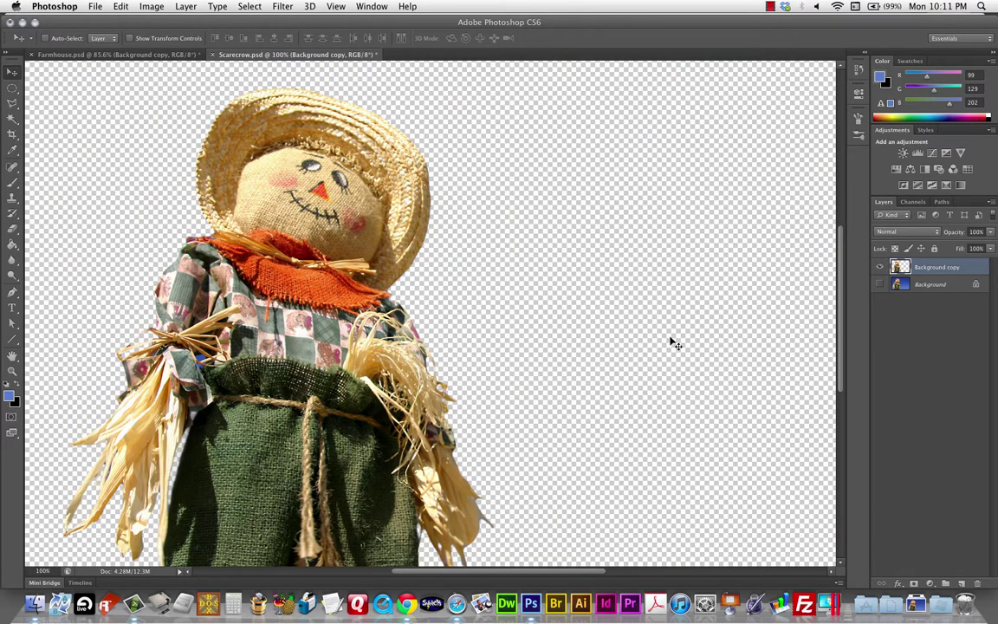
{"action": "left_click", "coordinate": [916, 203]}
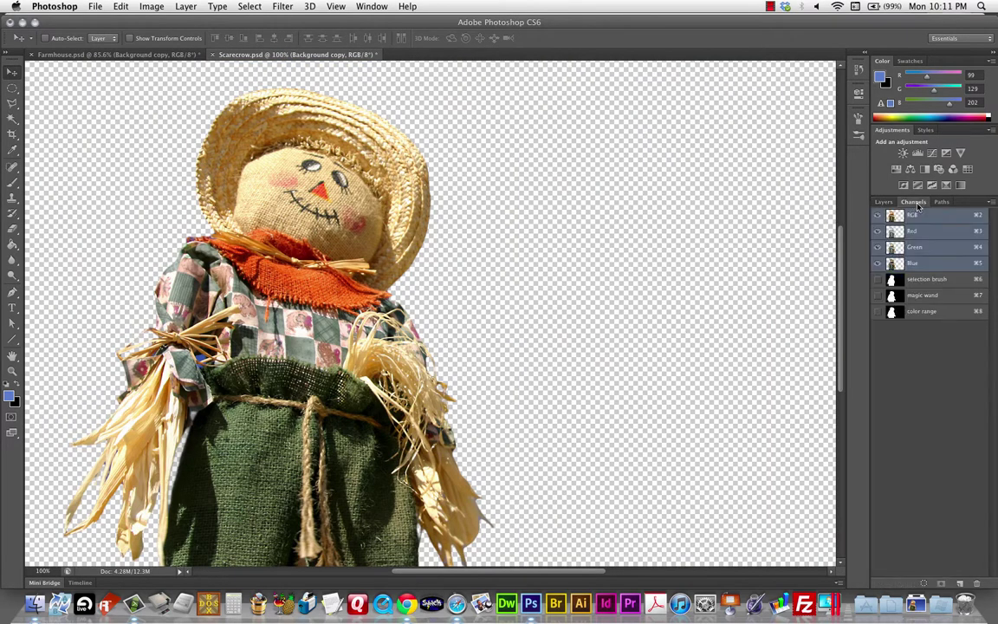
{"action": "left_click", "coordinate": [878, 279]}
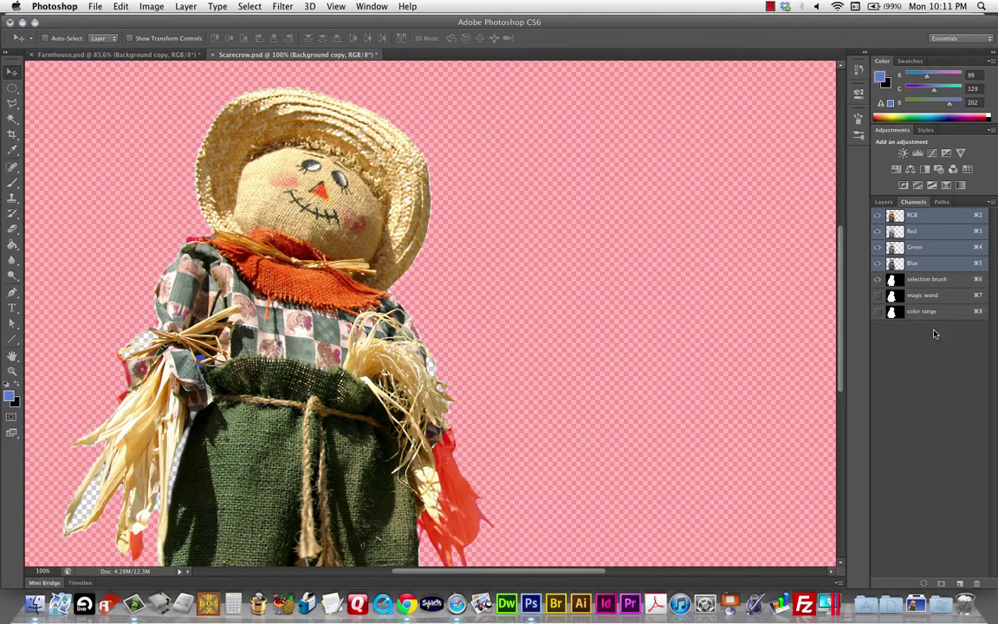
{"action": "left_click", "coordinate": [878, 279]}
{"action": "left_click", "coordinate": [938, 279]}
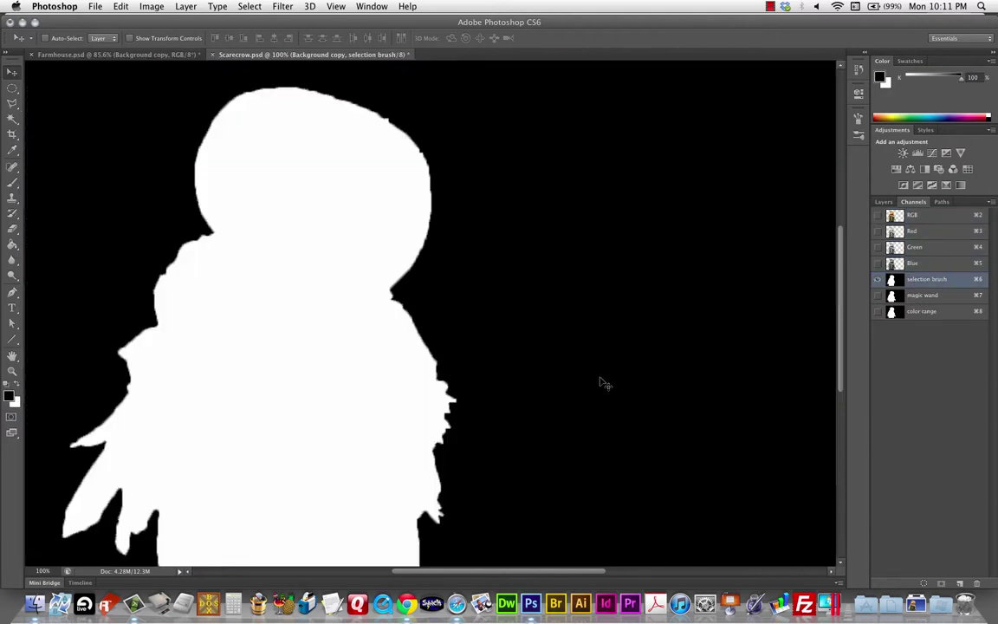
{"action": "left_click", "coordinate": [955, 296]}
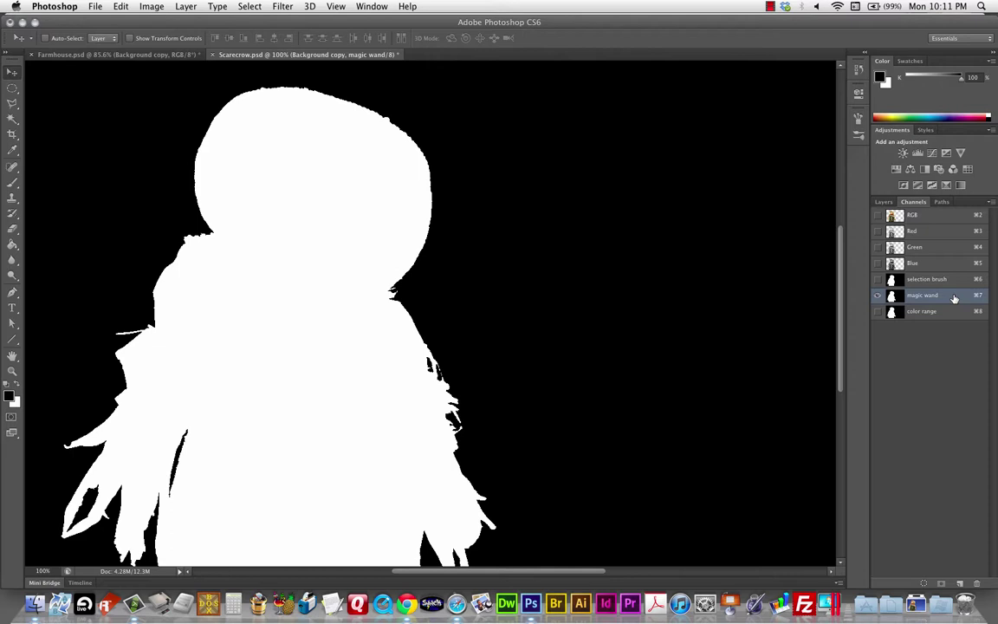
{"action": "left_click", "coordinate": [952, 314]}
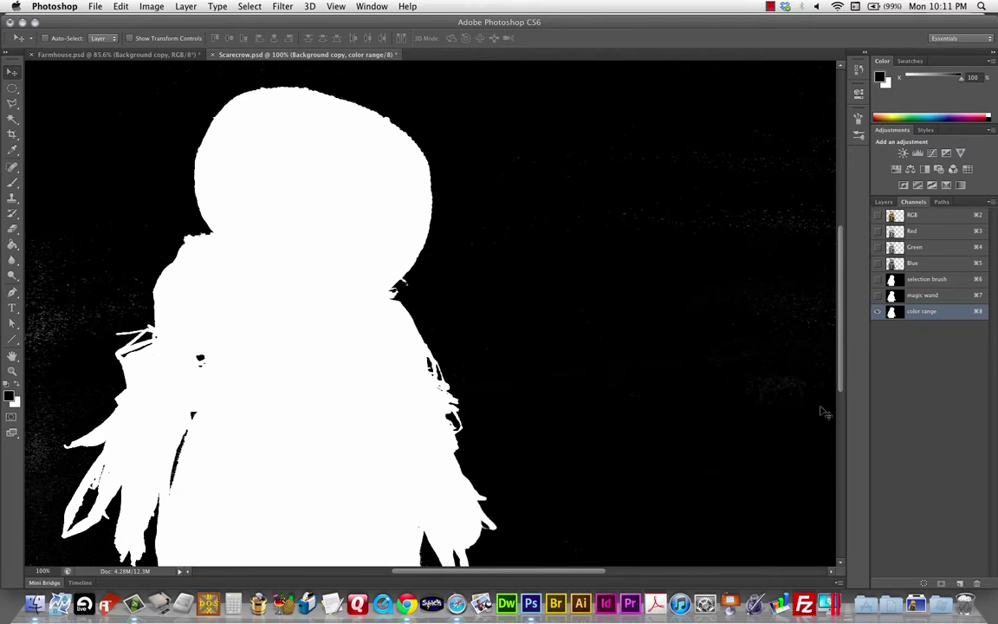
{"action": "key", "text": "super+minus"}
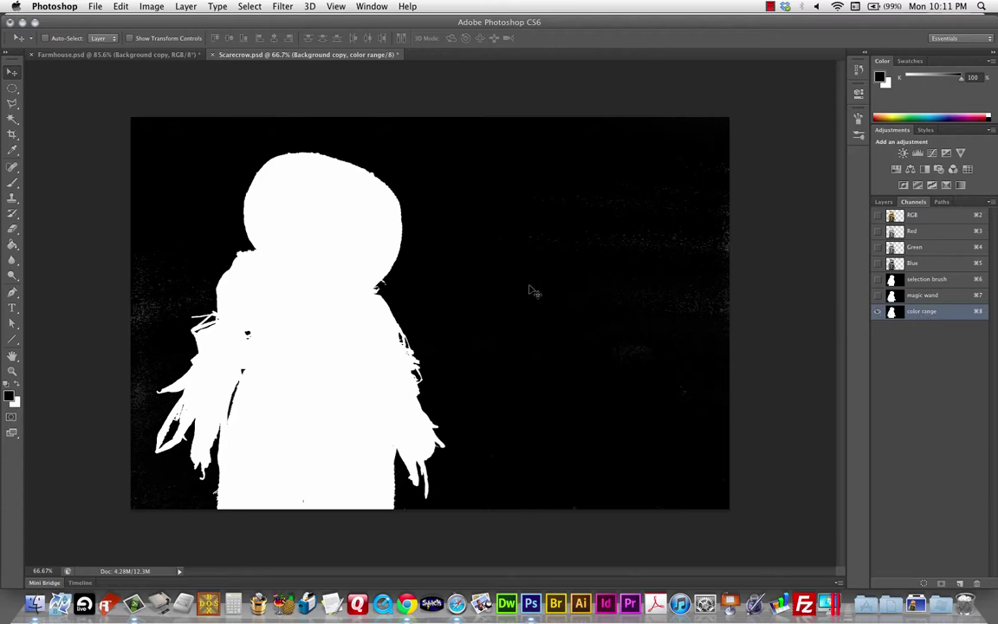
With an enlarged round Brush, paint black over the speckles on both sides of the scarecrow
{"action": "left_click", "coordinate": [13, 182]}
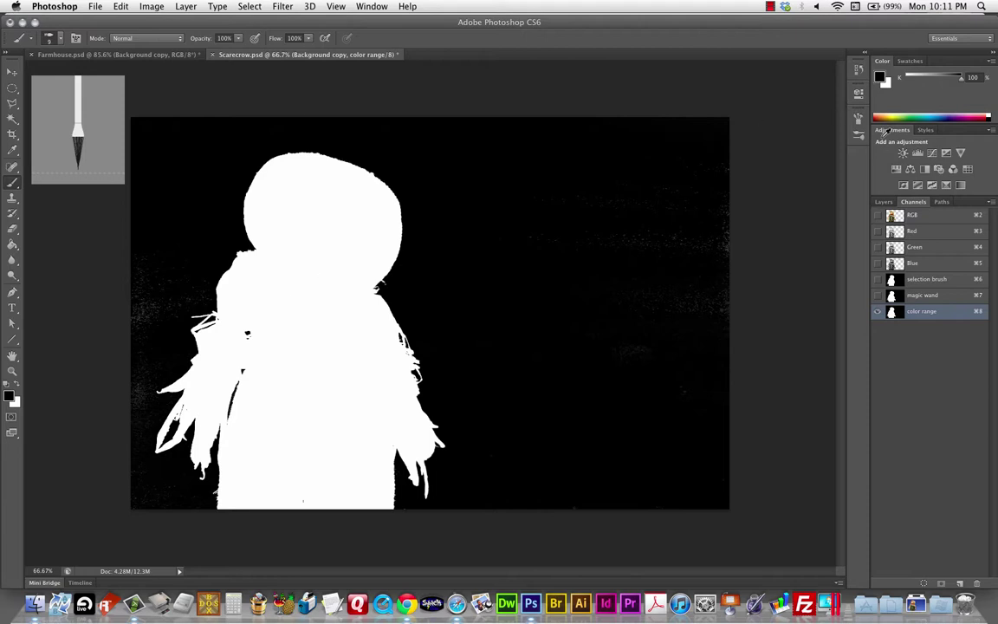
{"action": "left_click", "coordinate": [54, 38]}
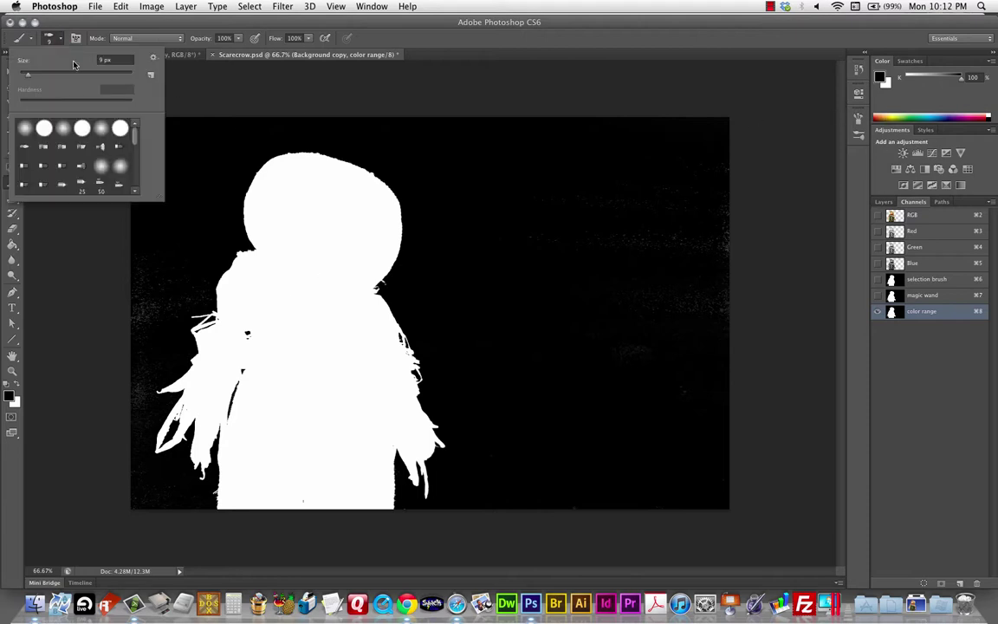
{"action": "left_click", "coordinate": [44, 128]}
{"action": "left_click", "coordinate": [53, 334]}
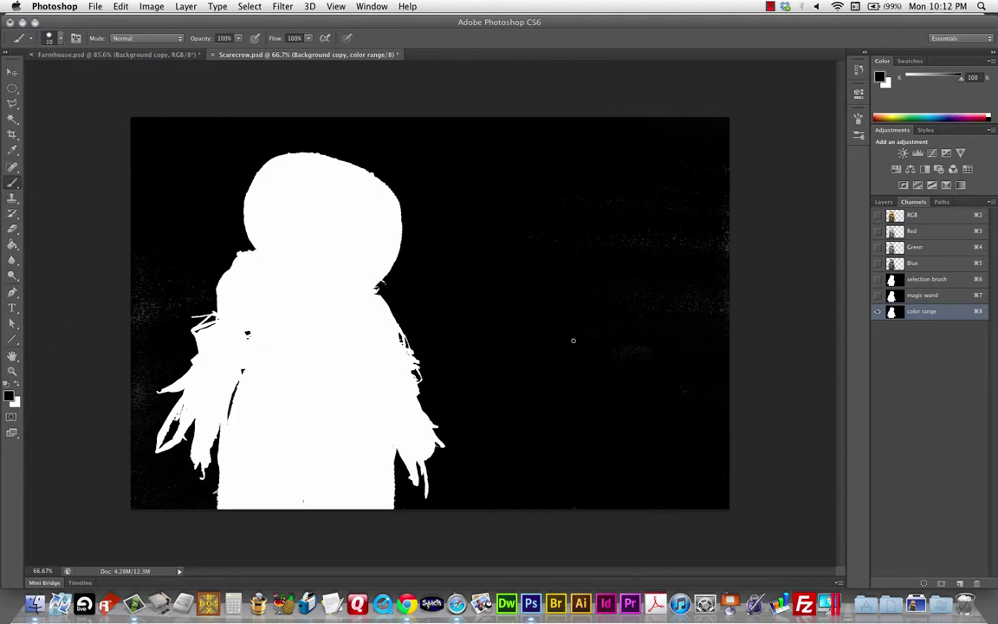
{"action": "key", "text": "bracketright"}
{"action": "key", "text": "bracketright"}
{"action": "key", "text": "bracketright"}
{"action": "key", "text": "bracketright"}
{"action": "key", "text": "bracketright"}
{"action": "key", "text": "bracketright"}
{"action": "key", "text": "bracketright"}
{"action": "mouse_move", "coordinate": [555, 227]}
{"action": "left_mouse_down"}
{"action": "mouse_move", "coordinate": [662, 243]}
{"action": "mouse_move", "coordinate": [714, 184]}
{"action": "mouse_move", "coordinate": [736, 183]}
{"action": "mouse_move", "coordinate": [744, 333]}
{"action": "mouse_move", "coordinate": [644, 300]}
{"action": "mouse_move", "coordinate": [631, 314]}
{"action": "mouse_move", "coordinate": [721, 403]}
{"action": "mouse_move", "coordinate": [706, 414]}
{"action": "mouse_move", "coordinate": [696, 396]}
{"action": "mouse_move", "coordinate": [708, 187]}
{"action": "mouse_move", "coordinate": [589, 230]}
{"action": "mouse_move", "coordinate": [592, 179]}
{"action": "mouse_move", "coordinate": [631, 160]}
{"action": "mouse_move", "coordinate": [589, 208]}
{"action": "left_mouse_up"}
{"action": "mouse_move", "coordinate": [154, 232]}
{"action": "left_mouse_down"}
{"action": "mouse_move", "coordinate": [143, 299]}
{"action": "mouse_move", "coordinate": [178, 286]}
{"action": "mouse_move", "coordinate": [141, 325]}
{"action": "mouse_move", "coordinate": [118, 434]}
{"action": "mouse_move", "coordinate": [160, 520]}
{"action": "mouse_move", "coordinate": [160, 506]}
{"action": "left_mouse_up"}
{"action": "mouse_move", "coordinate": [125, 231]}
{"action": "left_mouse_down"}
{"action": "mouse_move", "coordinate": [206, 145]}
{"action": "mouse_move", "coordinate": [179, 185]}
{"action": "mouse_move", "coordinate": [190, 173]}
{"action": "left_mouse_up"}
{"action": "mouse_move", "coordinate": [499, 199]}
{"action": "left_mouse_down"}
{"action": "mouse_move", "coordinate": [511, 283]}
{"action": "mouse_move", "coordinate": [481, 334]}
{"action": "mouse_move", "coordinate": [542, 496]}
{"action": "mouse_move", "coordinate": [506, 484]}
{"action": "mouse_move", "coordinate": [564, 501]}
{"action": "mouse_move", "coordinate": [738, 500]}
{"action": "mouse_move", "coordinate": [722, 432]}
{"action": "mouse_move", "coordinate": [700, 127]}
{"action": "mouse_move", "coordinate": [666, 207]}
{"action": "mouse_move", "coordinate": [815, 498]}
{"action": "left_mouse_up"}
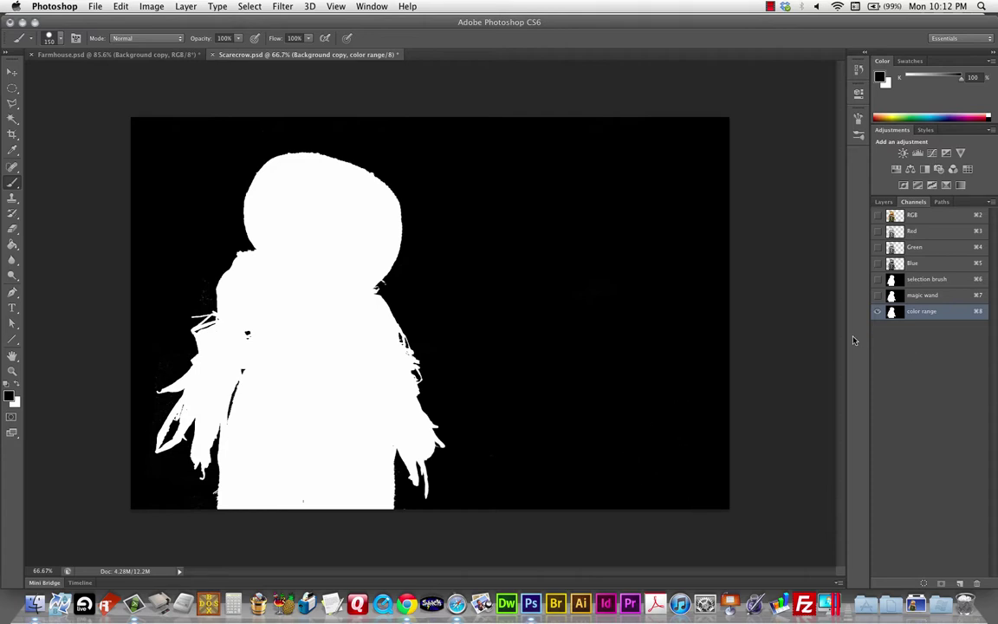
Close Scarecrow.psd and Farmhouse.psd, choosing Don't Save for both
{"action": "left_click", "coordinate": [214, 55]}
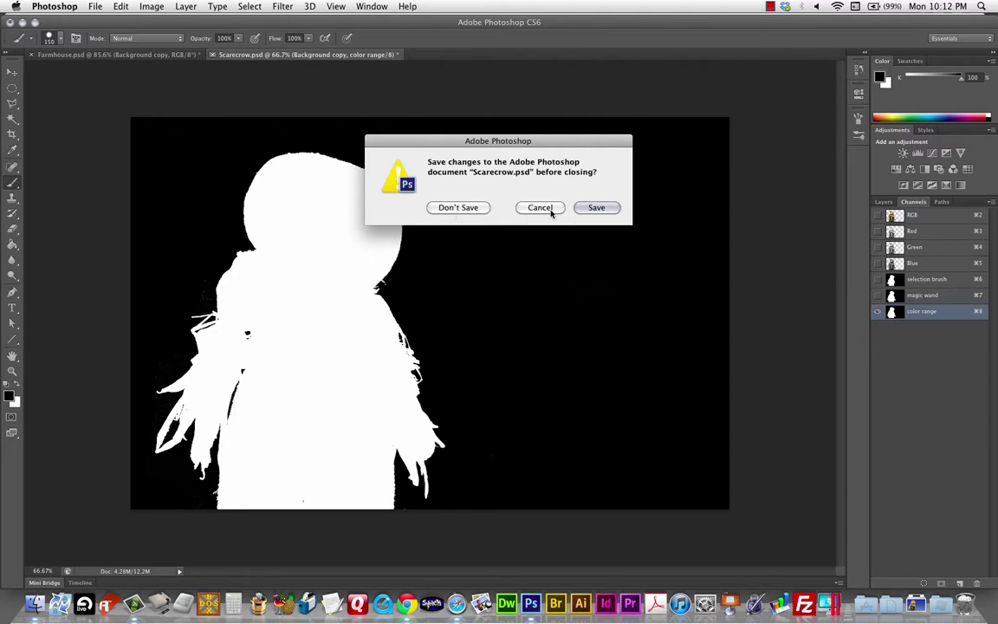
{"action": "left_click", "coordinate": [456, 208]}
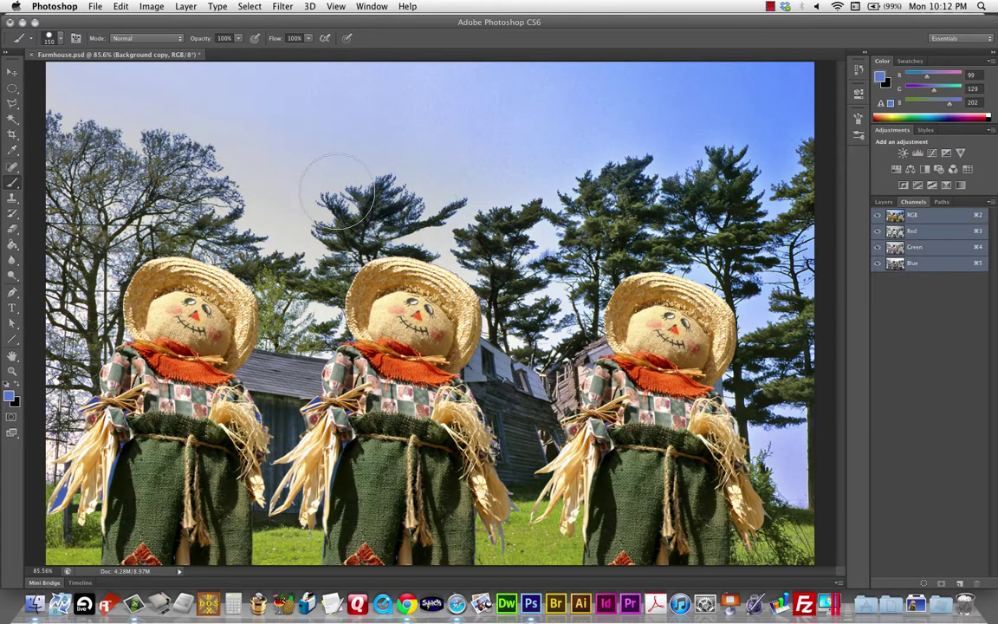
{"action": "left_click", "coordinate": [33, 55]}
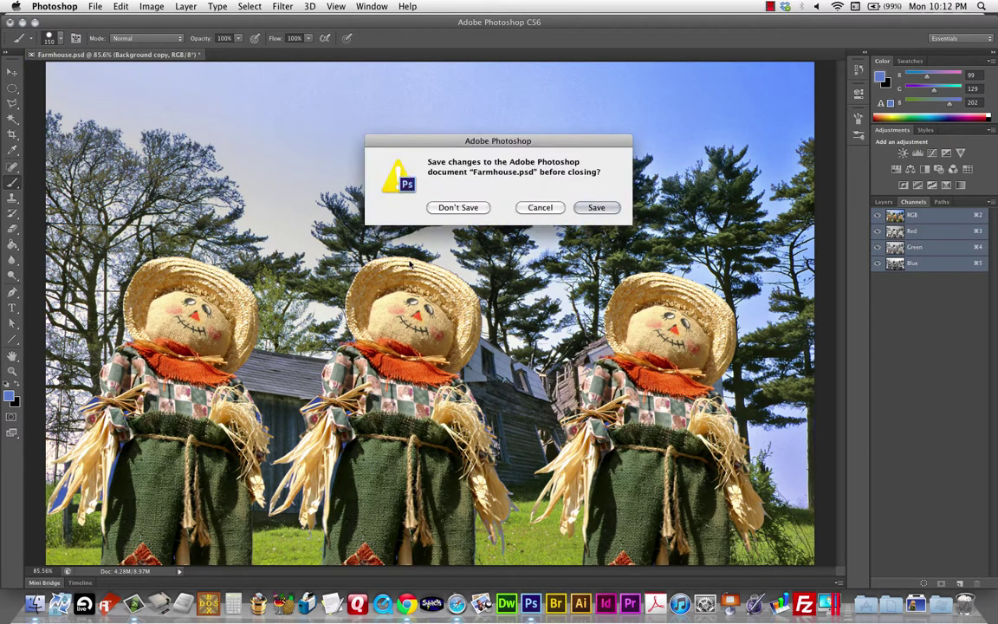
{"action": "left_click", "coordinate": [458, 208]}
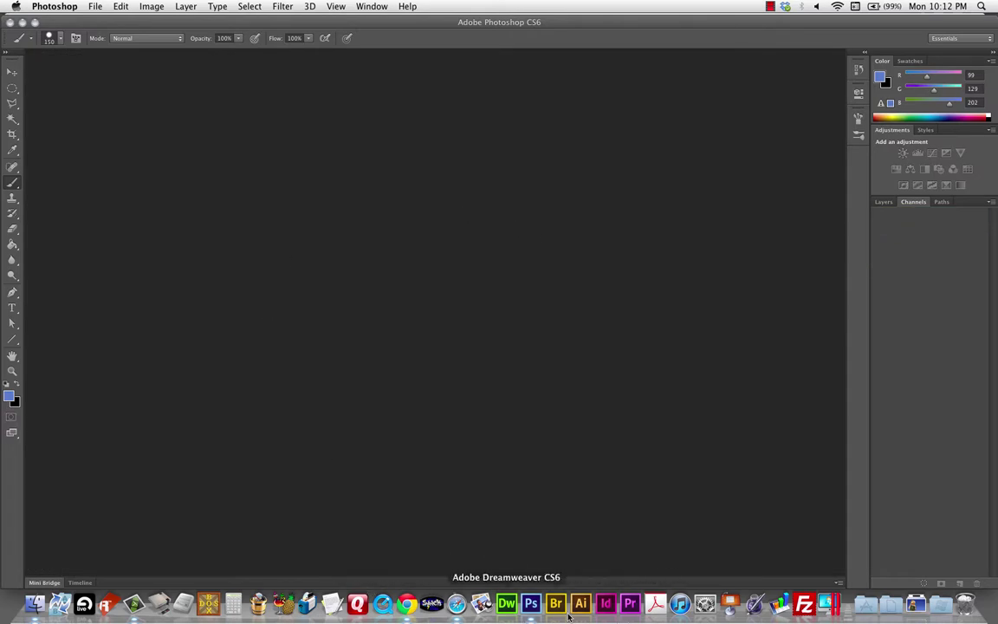
In Safari's Layers list, go through the Courthouse and Farmhouse pages and download fireworks.psd
{"action": "left_click", "coordinate": [456, 604]}
{"action": "scroll", "coordinate": [474, 337], "scroll_direction": "down", "scroll_amount": 2}
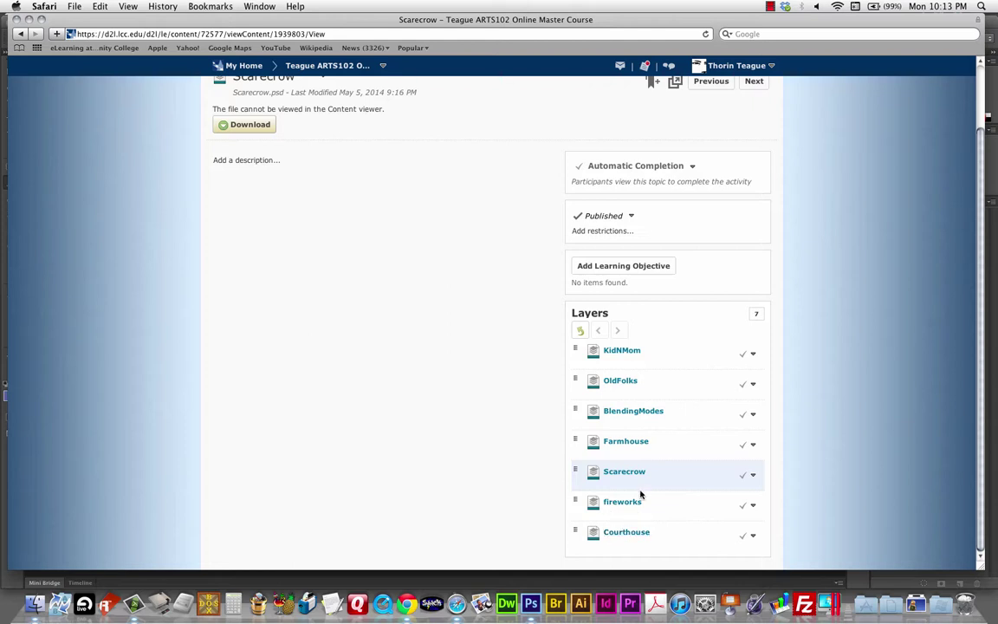
{"action": "left_click", "coordinate": [637, 533]}
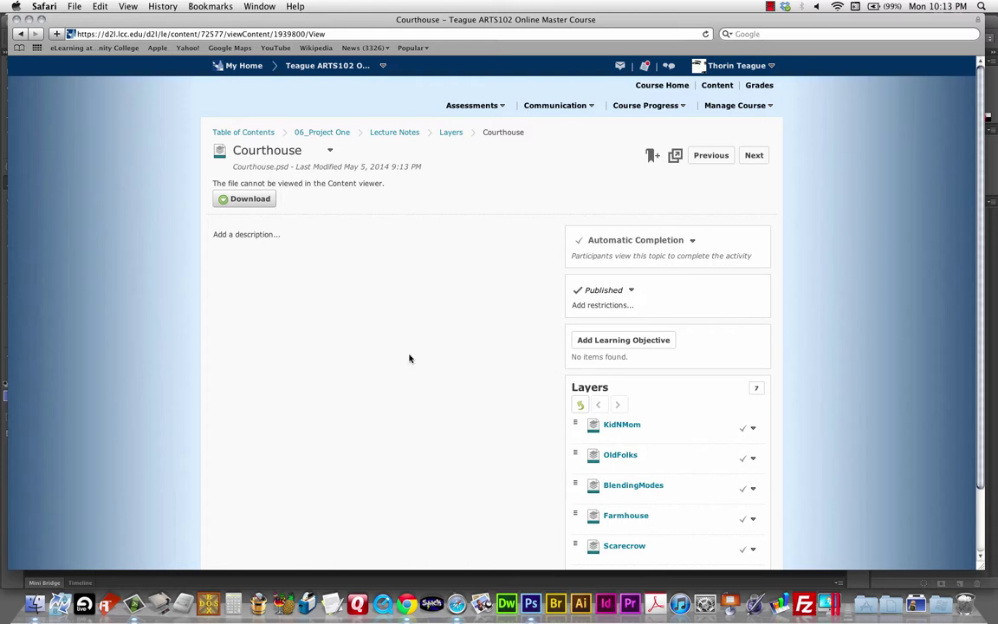
{"action": "left_click", "coordinate": [616, 516]}
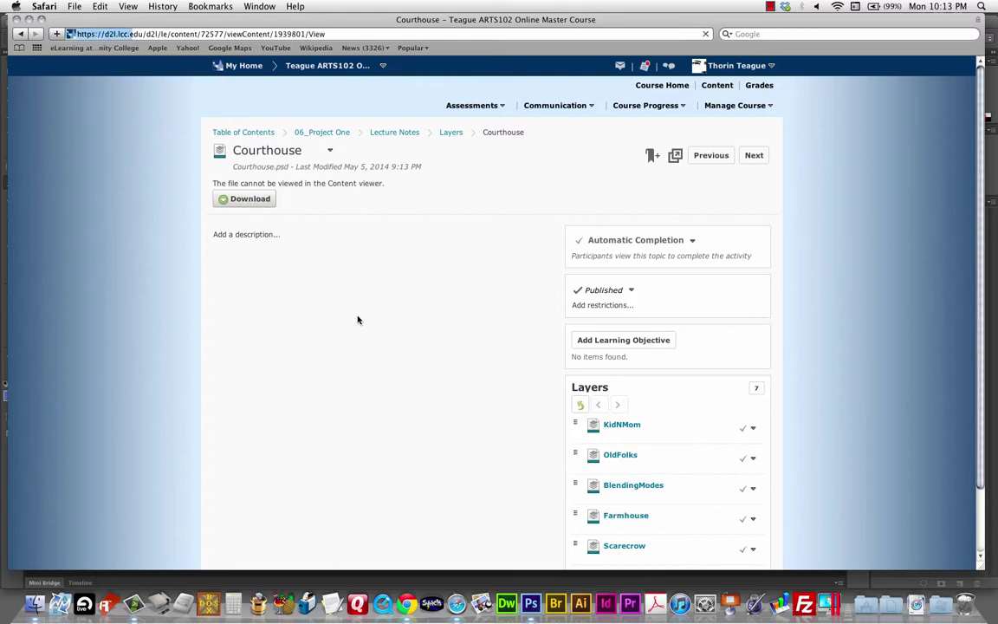
{"action": "scroll", "coordinate": [430, 371], "scroll_direction": "down", "scroll_amount": 2}
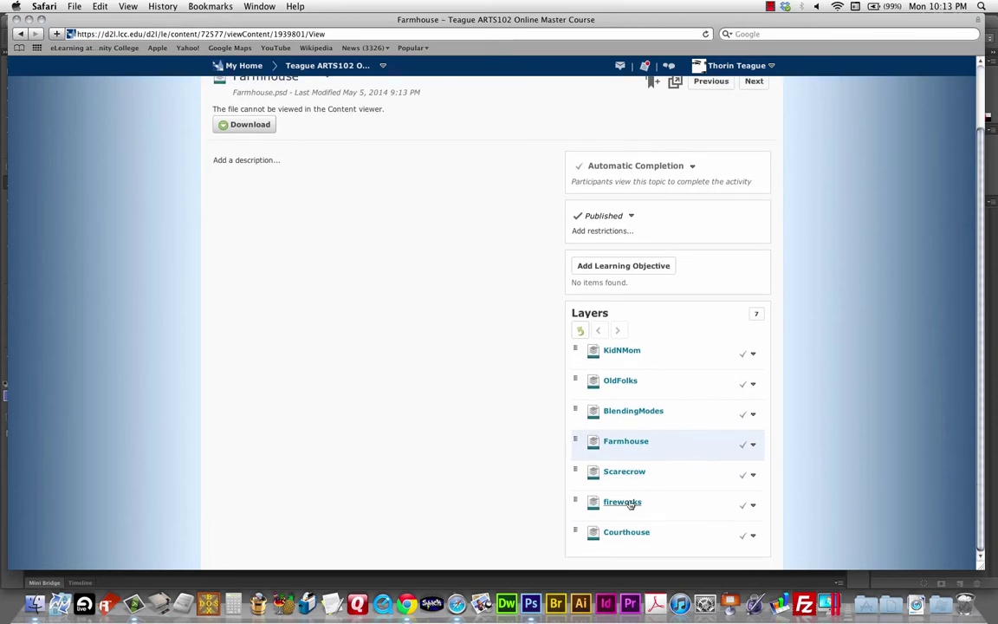
{"action": "left_click", "coordinate": [627, 503]}
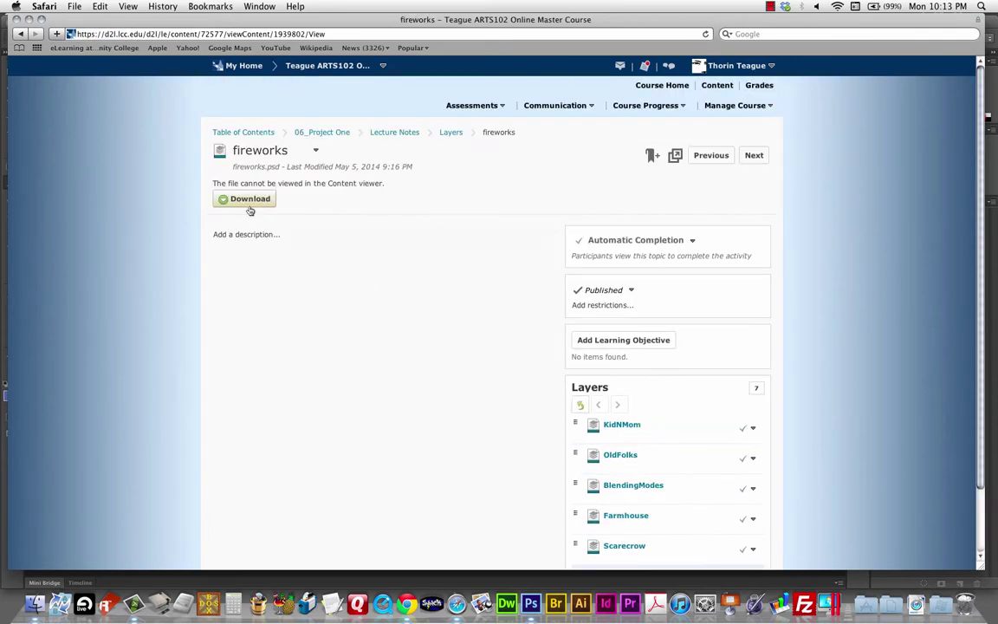
{"action": "left_click", "coordinate": [242, 200]}
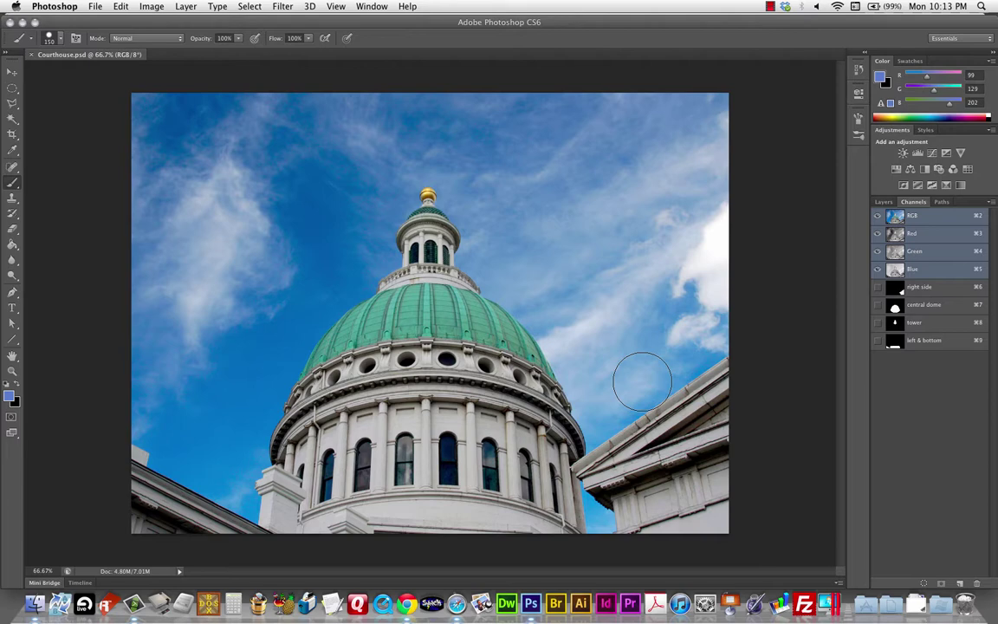
Show the Layers panel and bring Courthouse.psd to the front, with fireworks.psd also open
{"action": "left_click", "coordinate": [883, 201]}
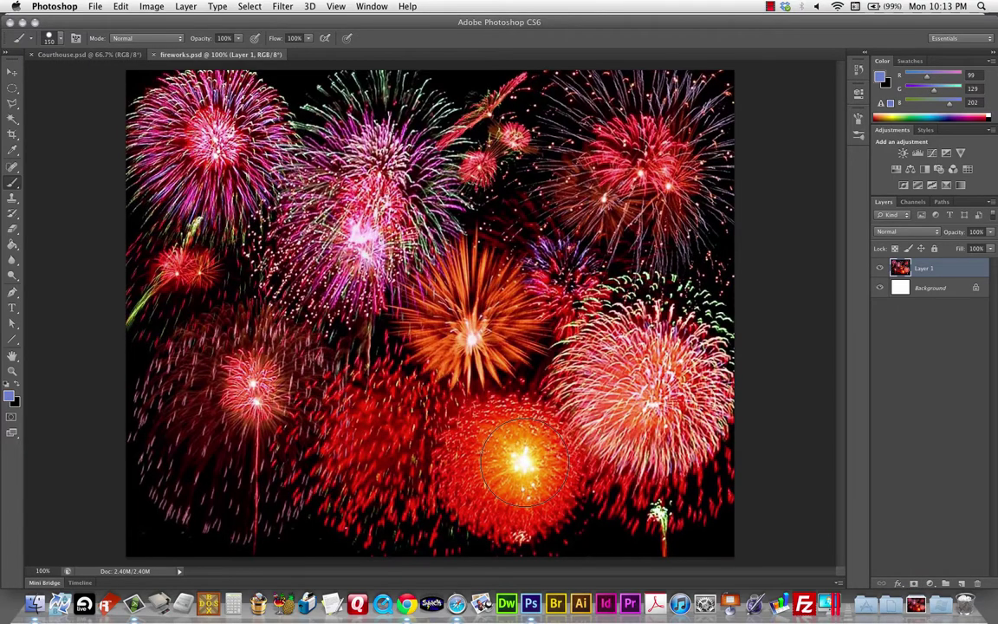
{"action": "left_click", "coordinate": [85, 55]}
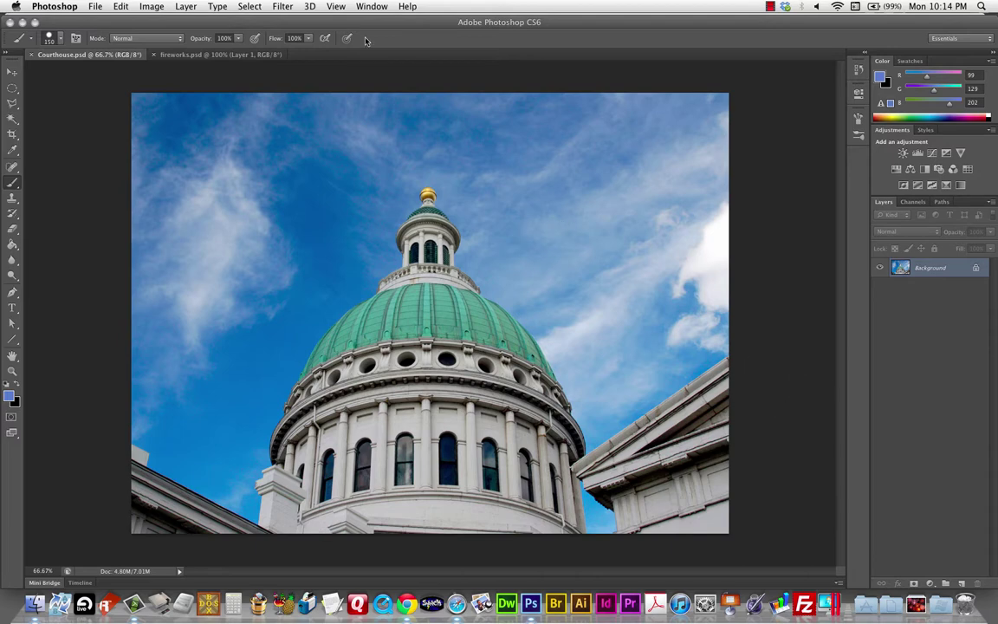
Select the blue sky and white clouds with Color Range, confirm, then hide the selection outline
{"action": "left_click", "coordinate": [252, 6]}
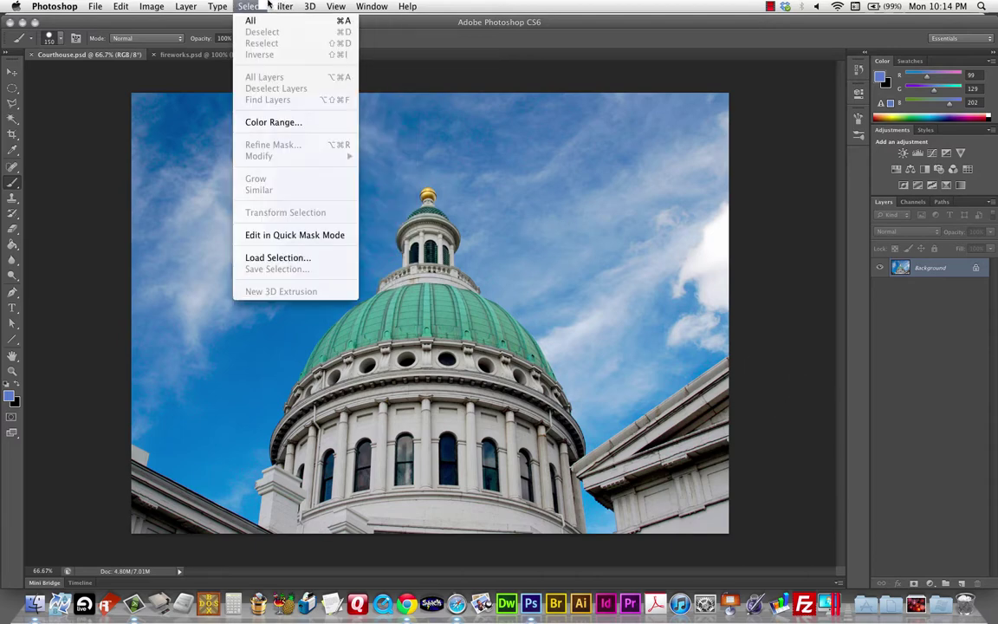
{"action": "left_click", "coordinate": [260, 121]}
{"action": "left_click", "coordinate": [316, 236]}
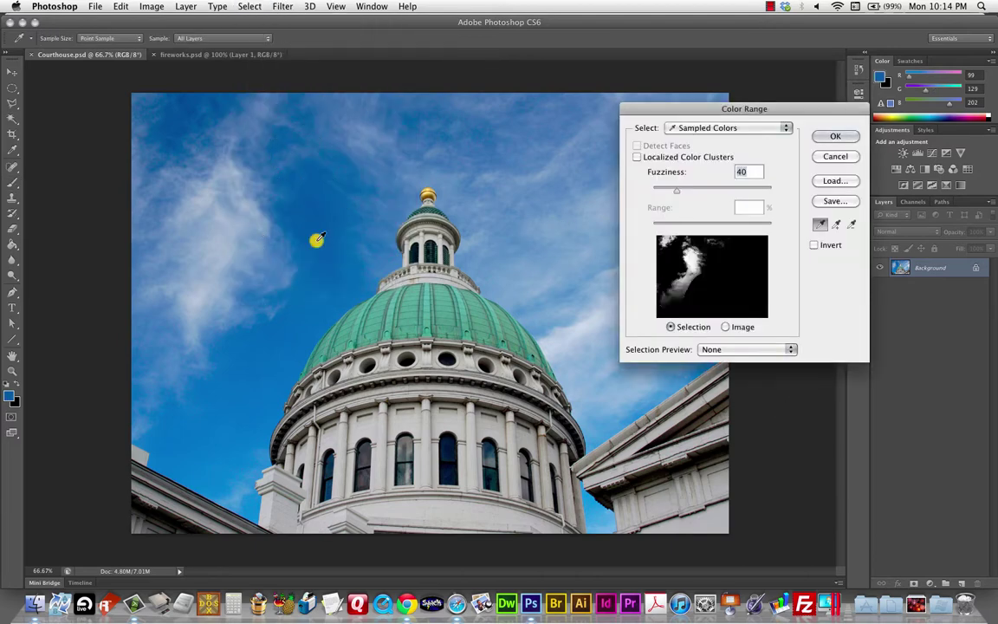
{"action": "left_click", "coordinate": [838, 225]}
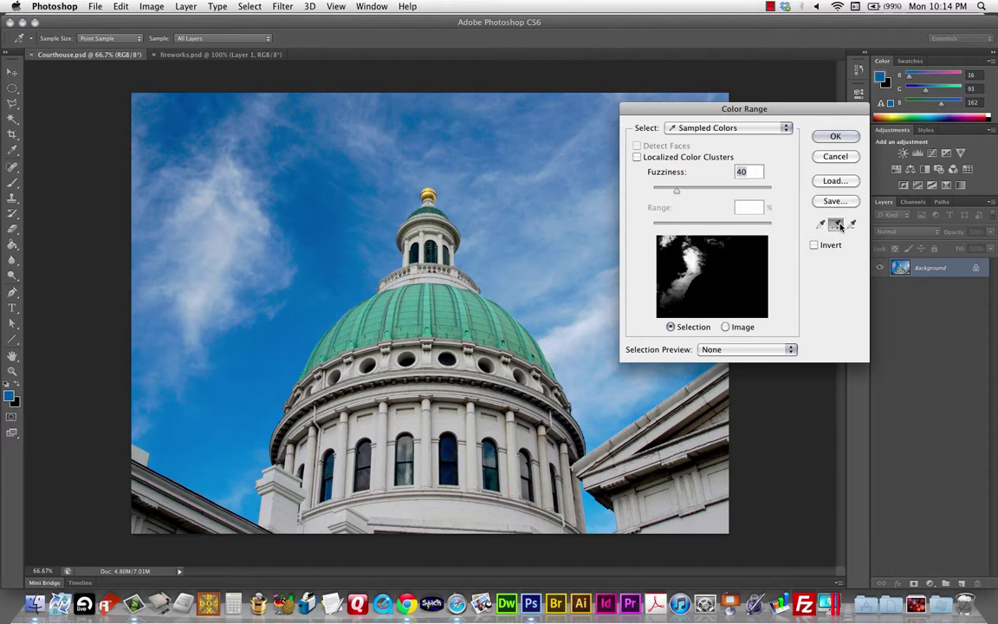
{"action": "left_click", "coordinate": [307, 241]}
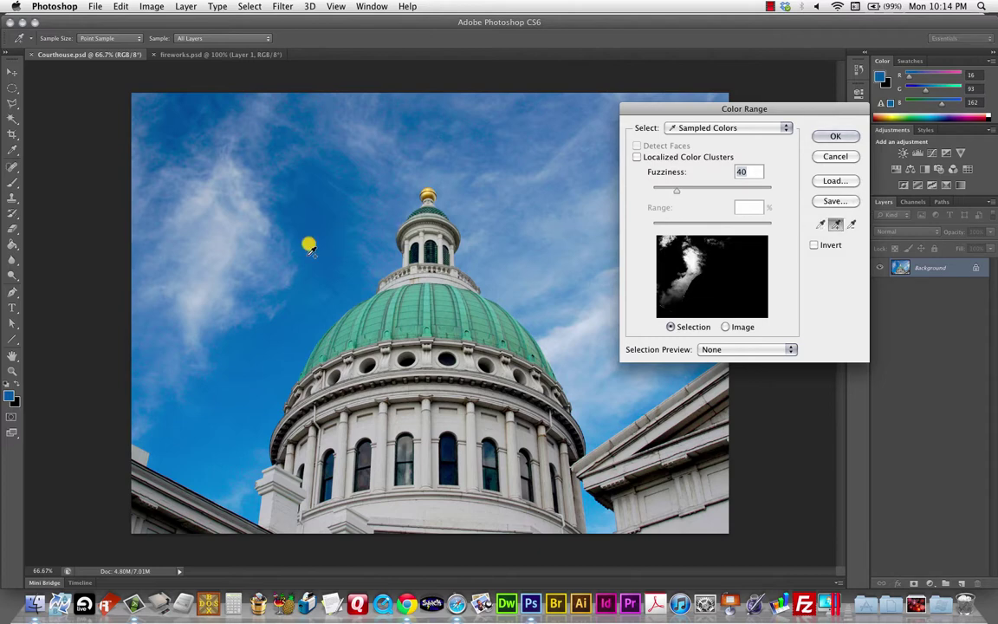
{"action": "left_click", "coordinate": [229, 242]}
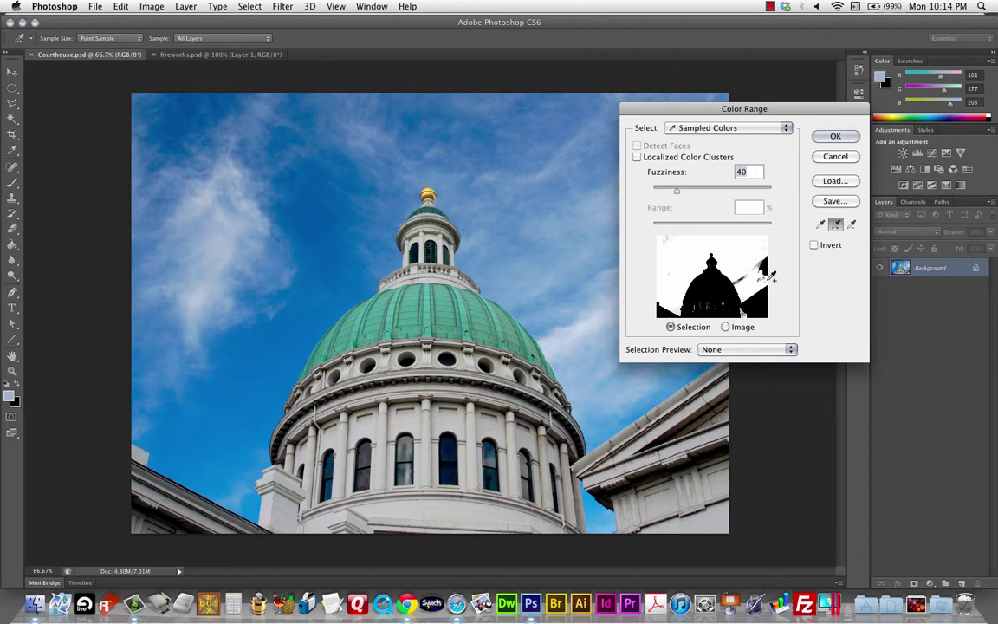
{"action": "left_click_drag", "start_coordinate": [688, 123], "coordinate": [832, 130]}
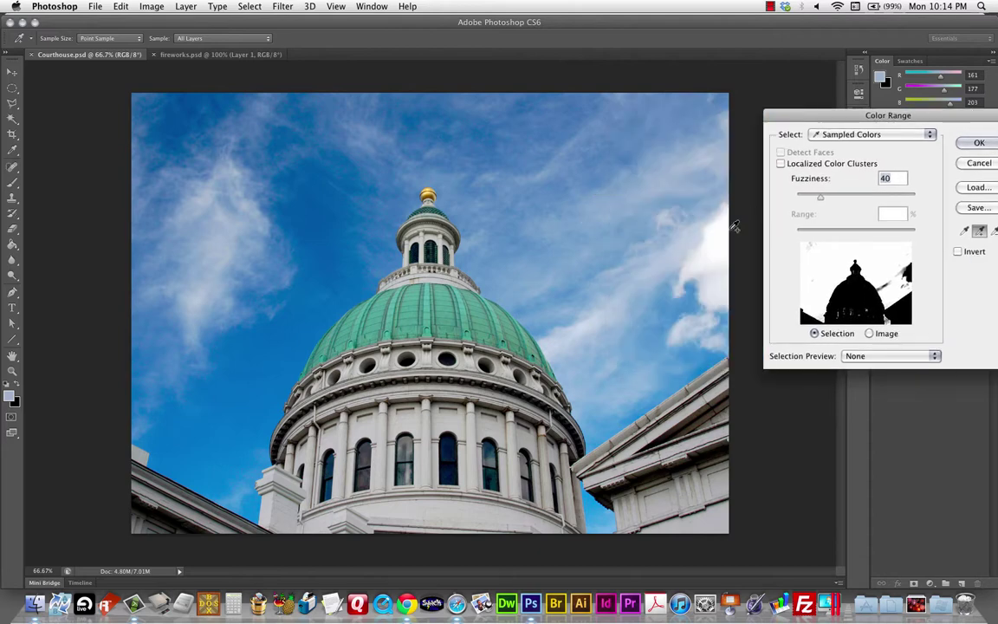
{"action": "left_click", "coordinate": [709, 249]}
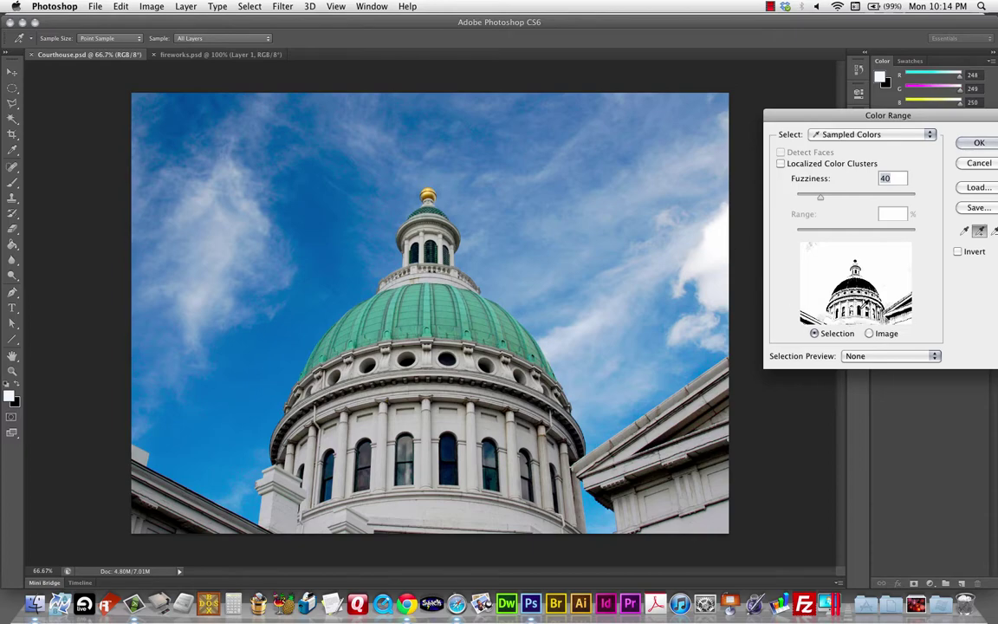
{"action": "left_click", "coordinate": [976, 144]}
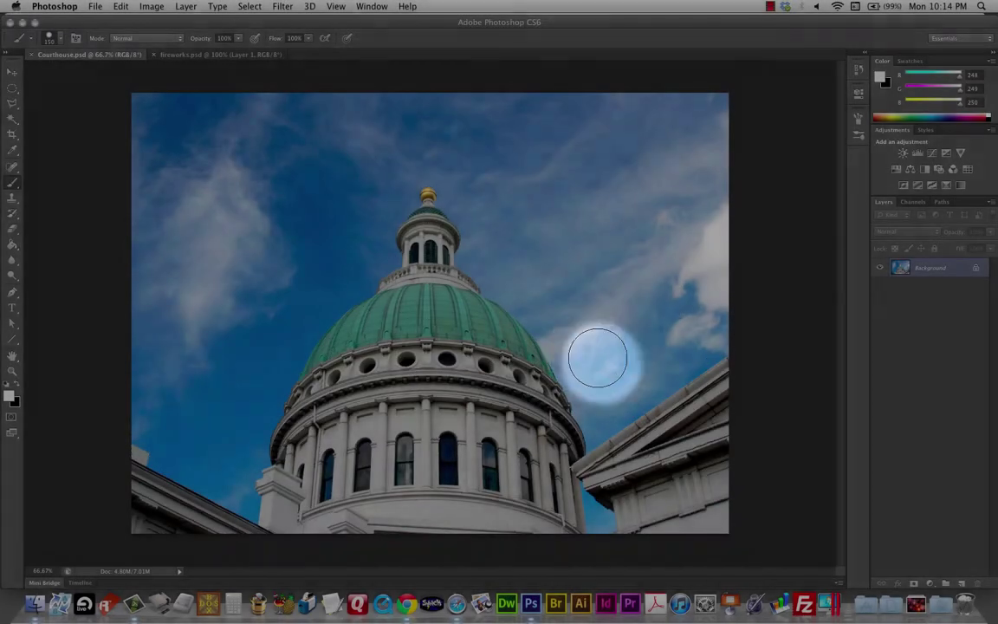
{"action": "key", "text": "super+d"}
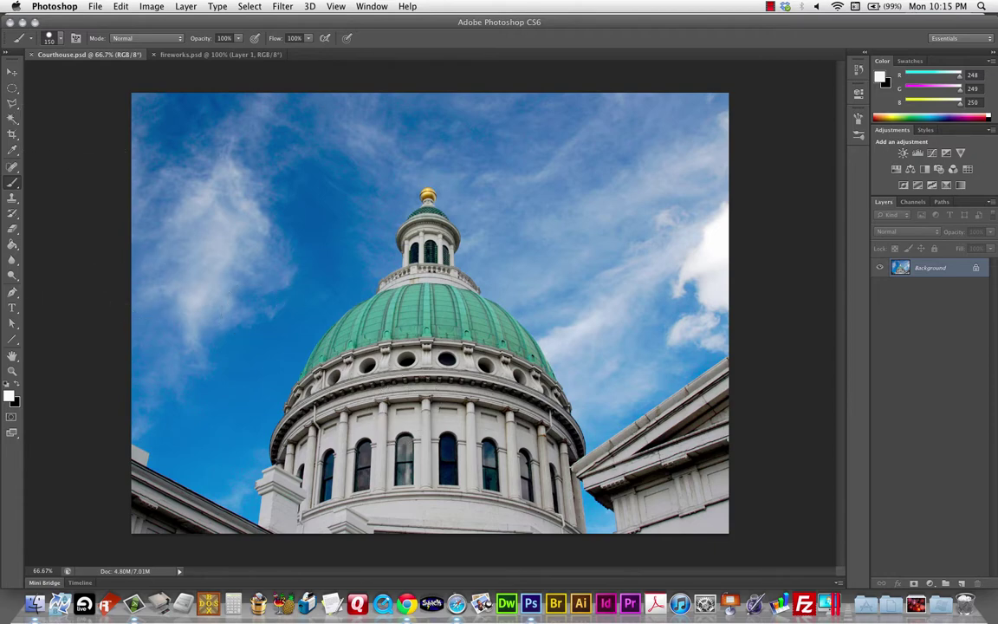
Pick the Polygonal Lasso tool and place the first outline point at the image's left edge
{"action": "left_click", "coordinate": [14, 109]}
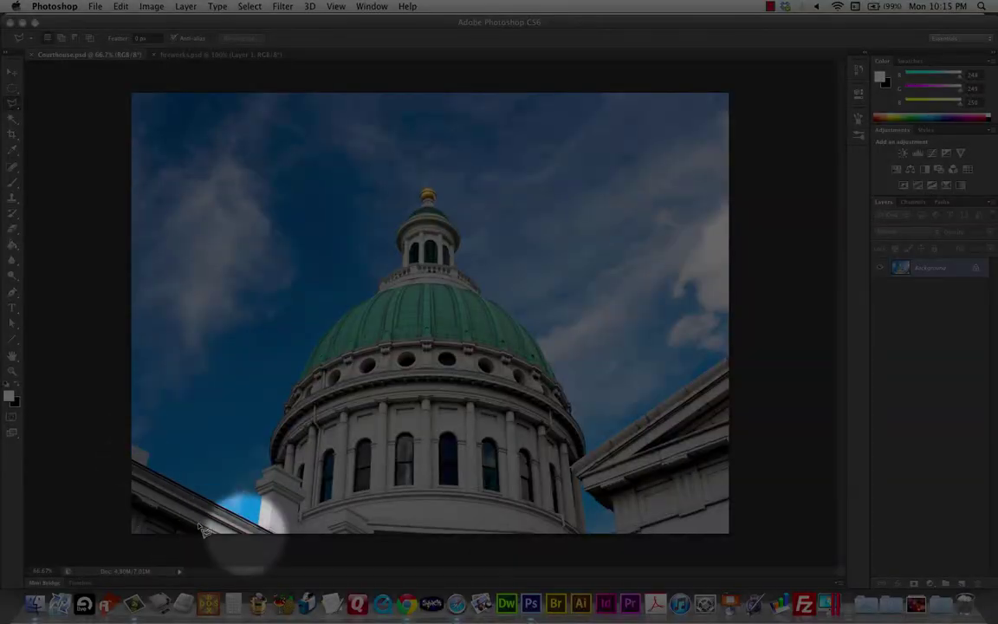
{"action": "left_click", "coordinate": [137, 451]}
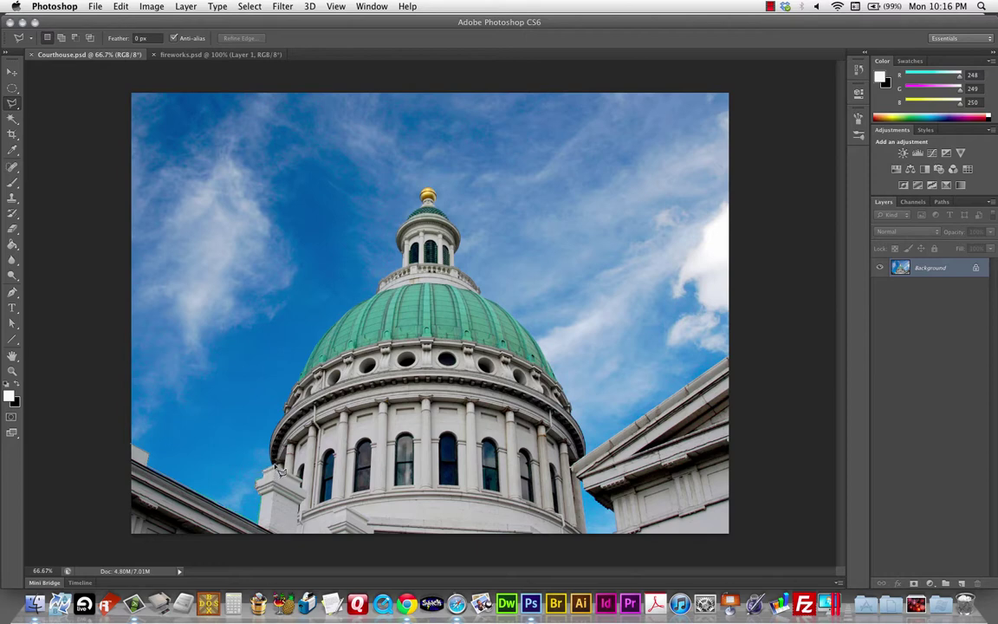
Outline the lower-left building and dome base with straight-edged points and close the selection
{"action": "left_click", "coordinate": [268, 462]}
{"action": "left_click", "coordinate": [284, 439]}
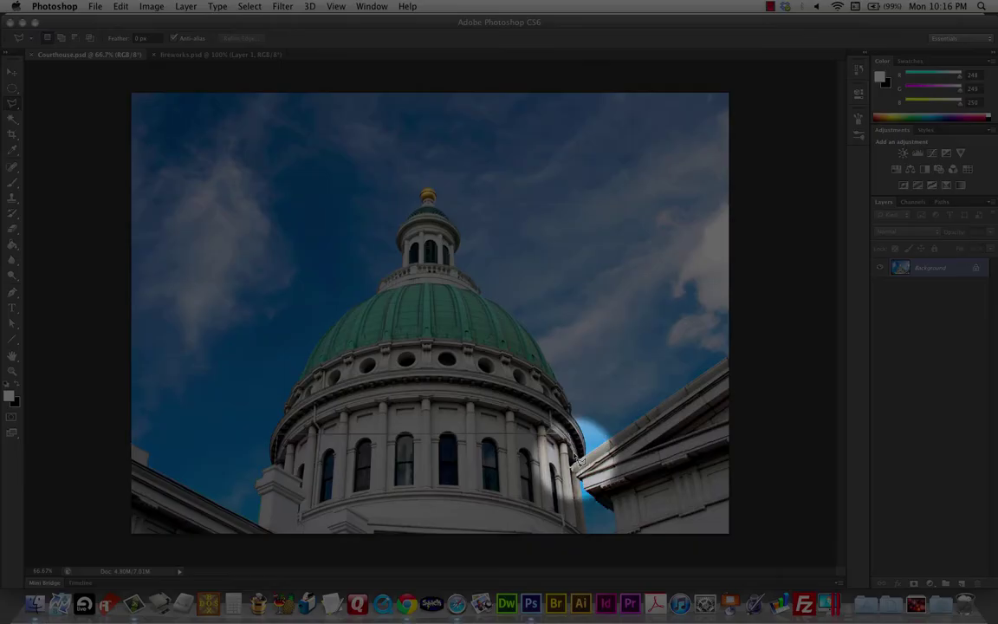
{"action": "left_click", "coordinate": [578, 433]}
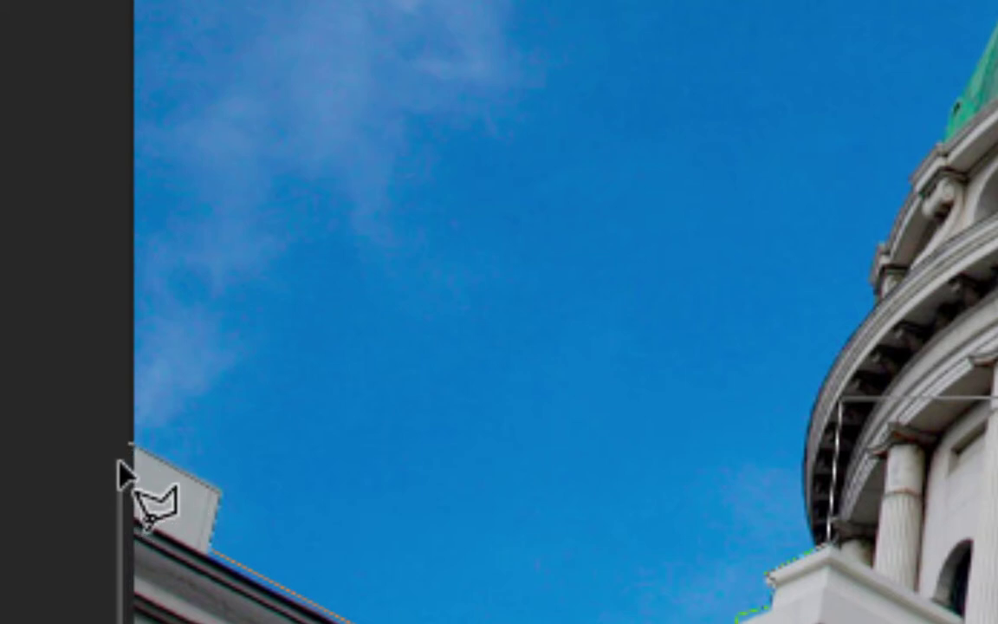
{"action": "left_click", "coordinate": [125, 475]}
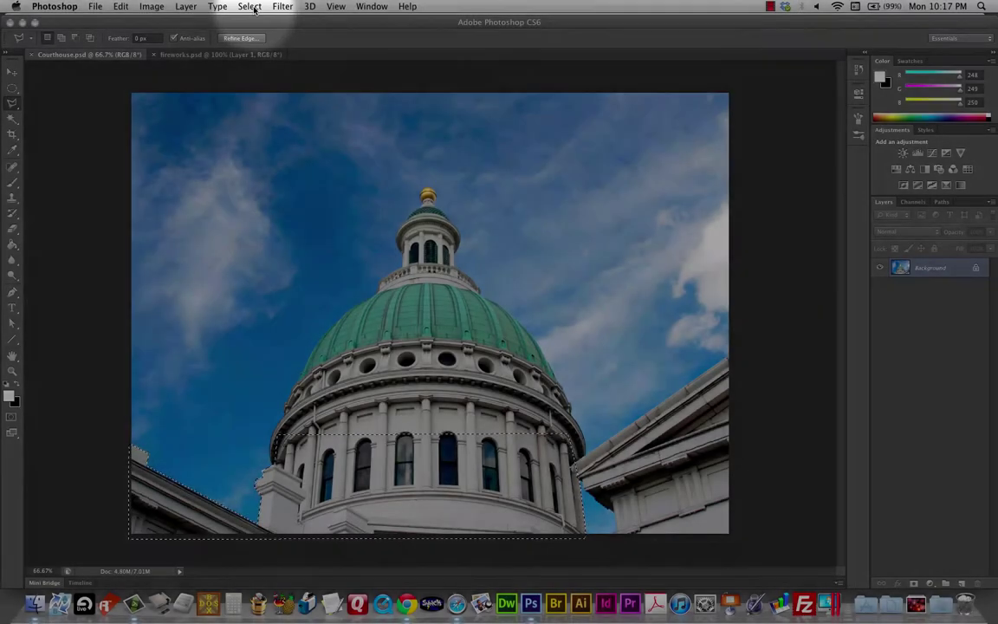
Save the current selection as a new channel named 'courthouse'
{"action": "left_click", "coordinate": [251, 7]}
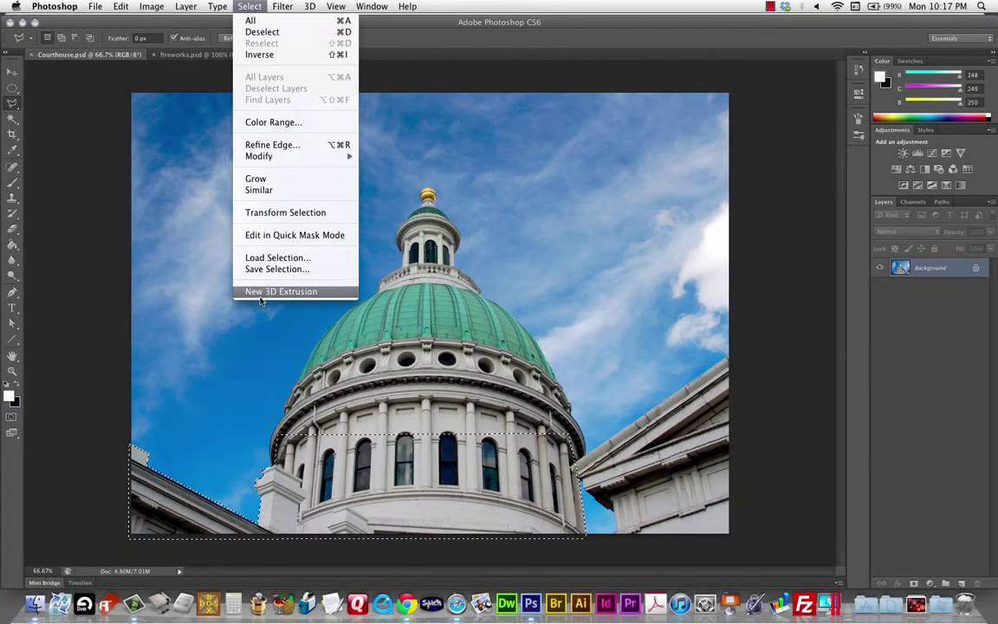
{"action": "left_click", "coordinate": [276, 269]}
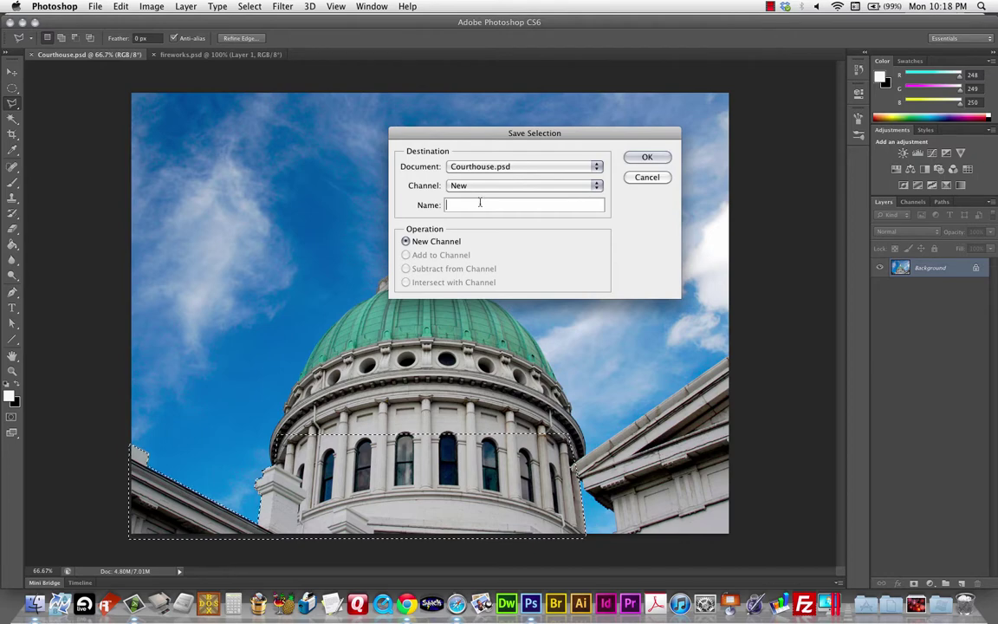
{"action": "type", "text": "cour"}
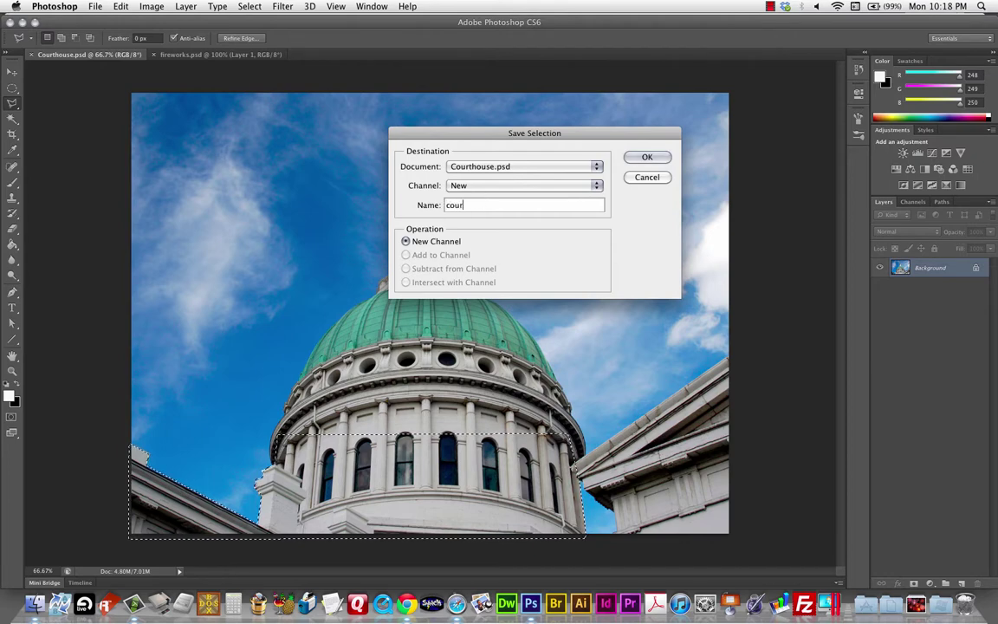
{"action": "type", "text": "thouse"}
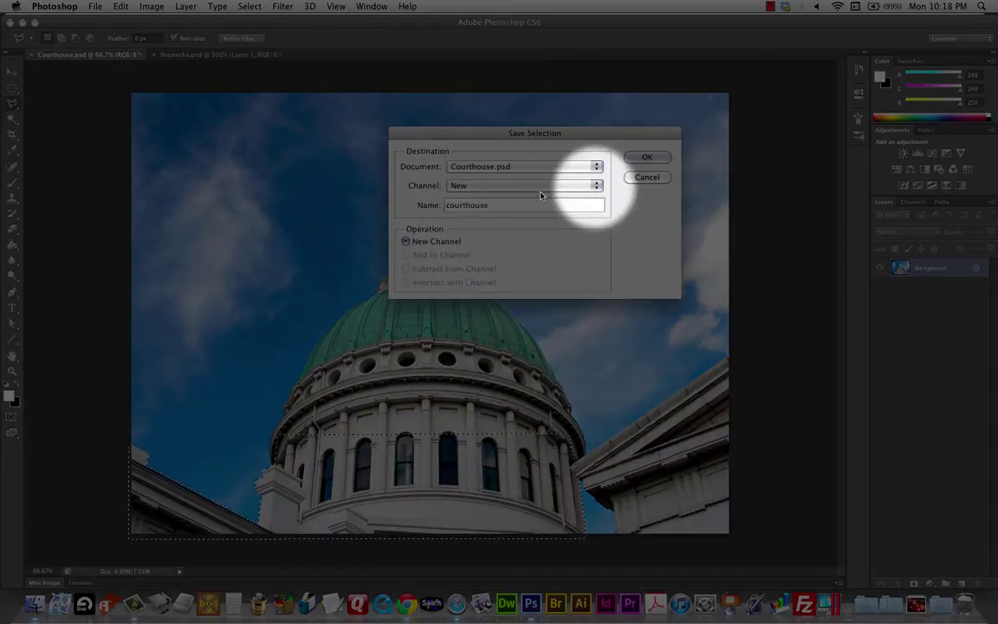
{"action": "left_click", "coordinate": [650, 158]}
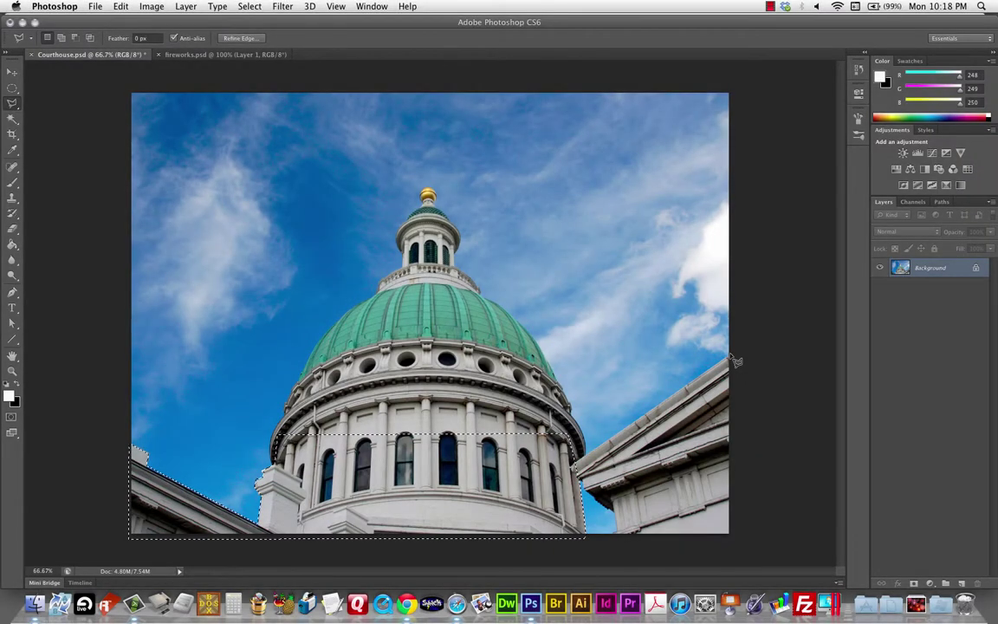
Deselect, then outline the lower-right building corner down to the image's bottom-right corner
{"action": "key", "text": "super+d"}
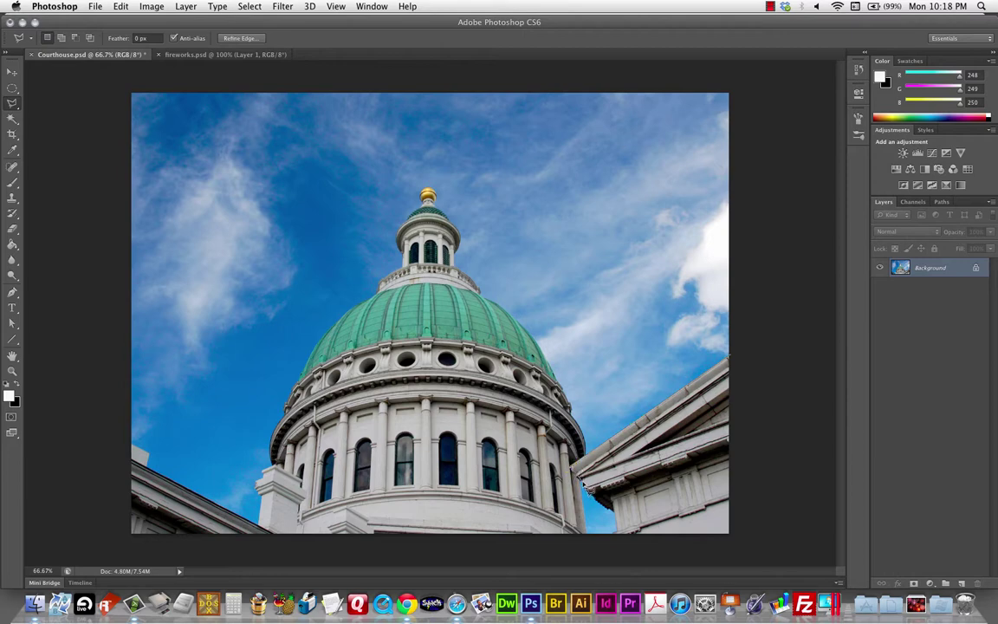
{"action": "left_click", "coordinate": [585, 487]}
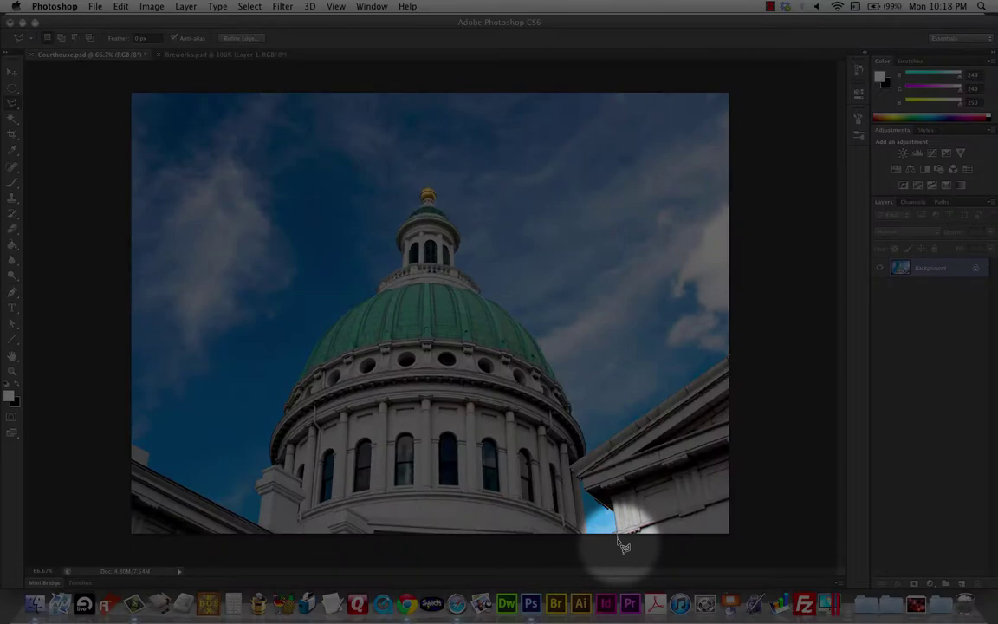
{"action": "left_click", "coordinate": [618, 538]}
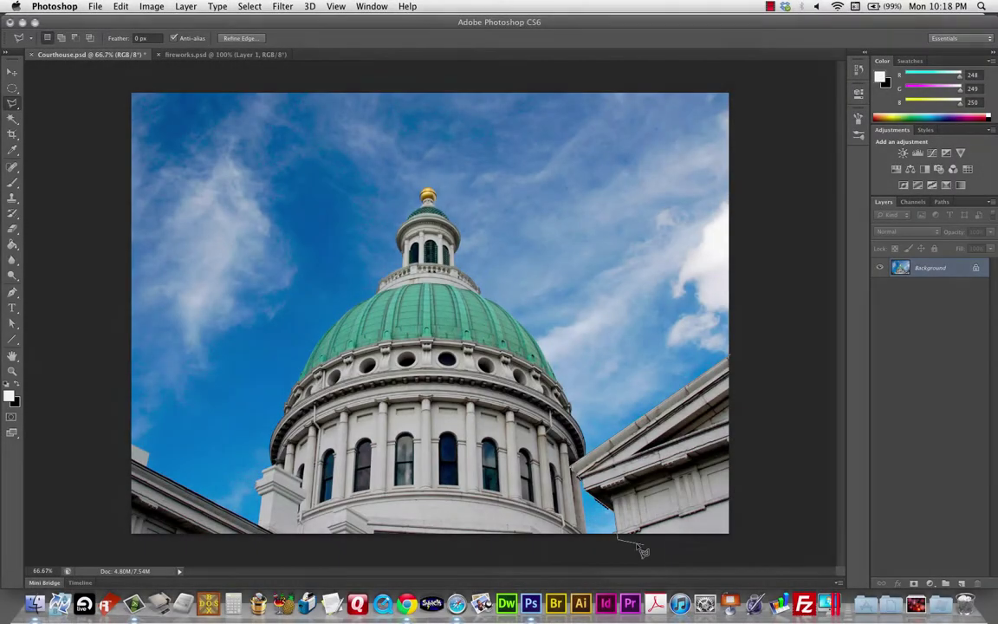
{"action": "left_click", "coordinate": [733, 540]}
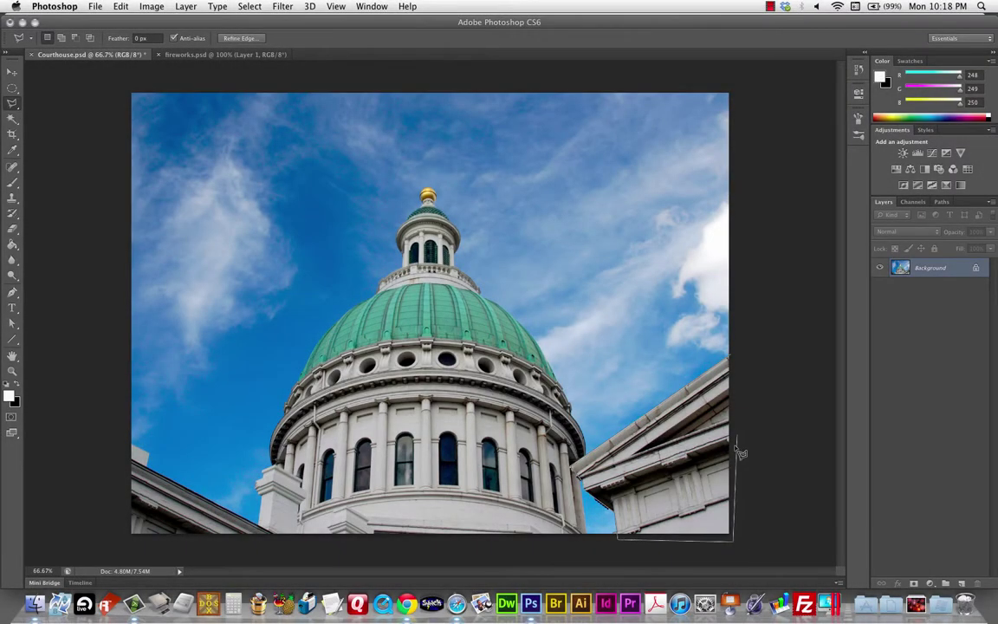
{"action": "double_click", "coordinate": [735, 369]}
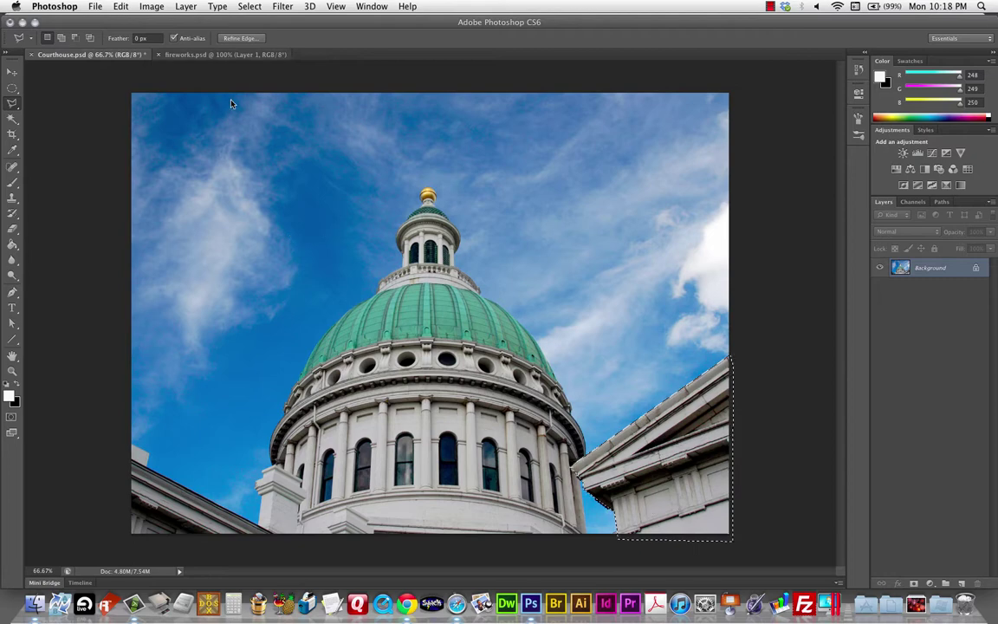
{"action": "left_click", "coordinate": [250, 6]}
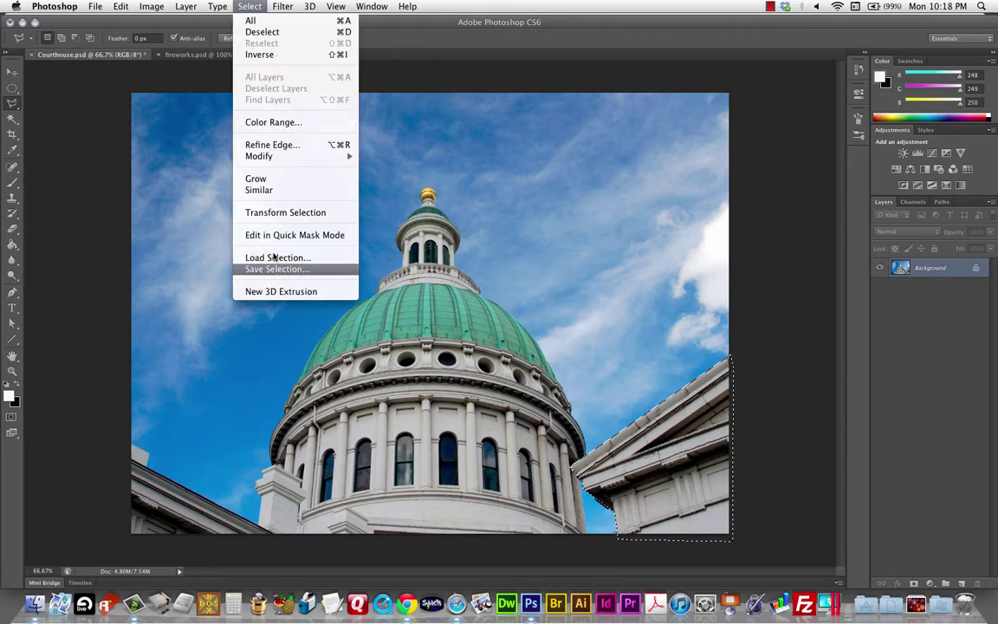
Add the right-building selection into the existing 'courthouse' channel with Add to Channel
{"action": "left_click", "coordinate": [274, 269]}
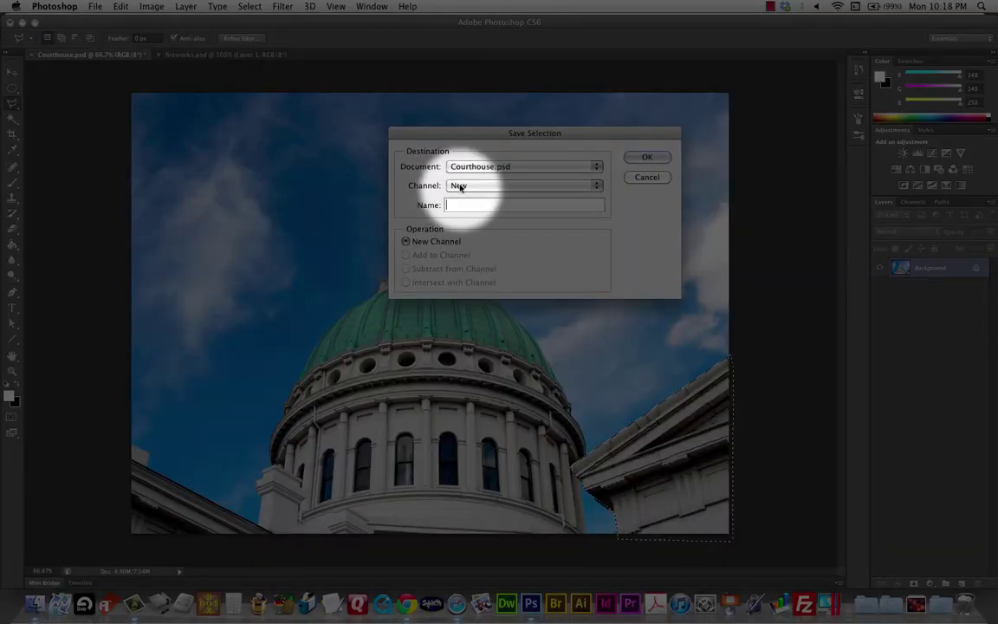
{"action": "left_click", "coordinate": [473, 186]}
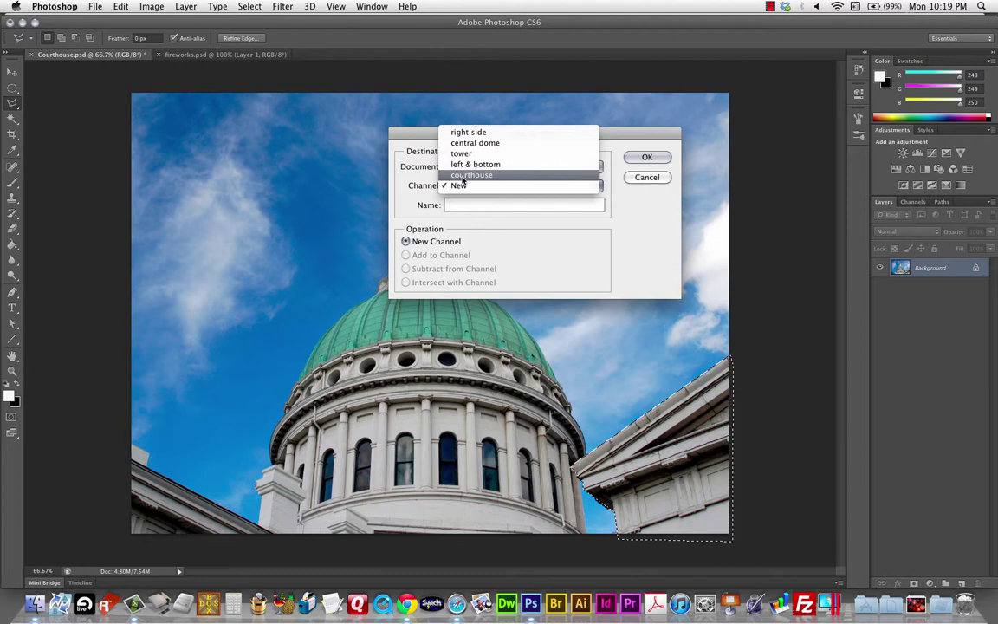
{"action": "left_click", "coordinate": [464, 176]}
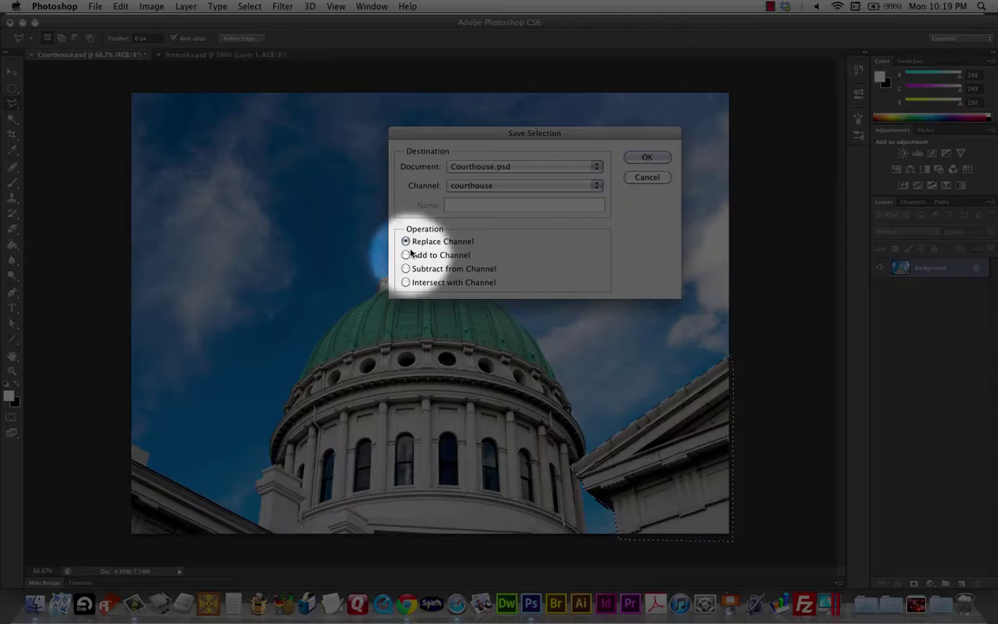
{"action": "left_click", "coordinate": [412, 255]}
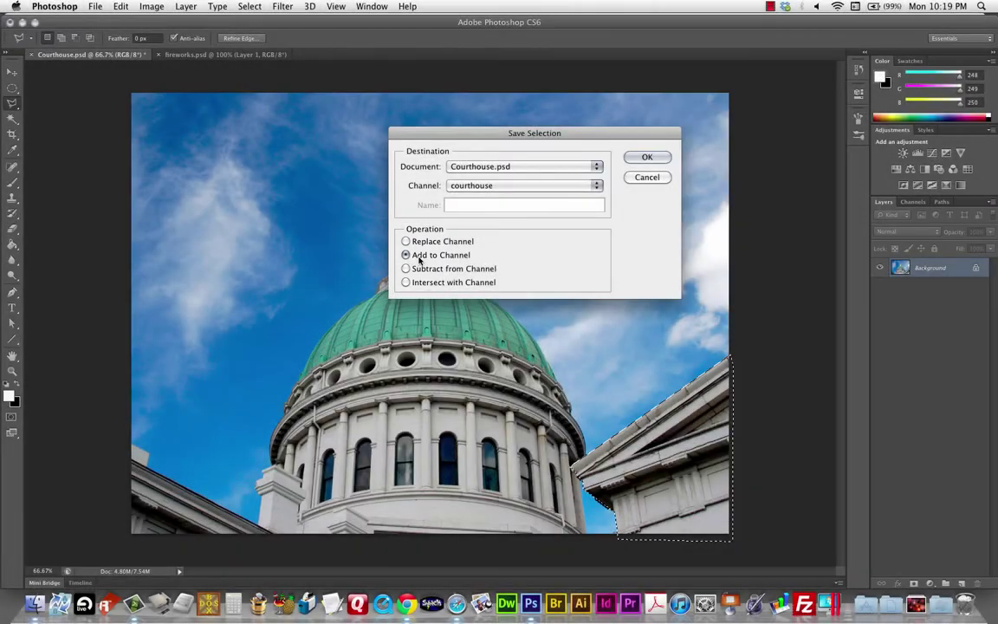
{"action": "left_click", "coordinate": [663, 158]}
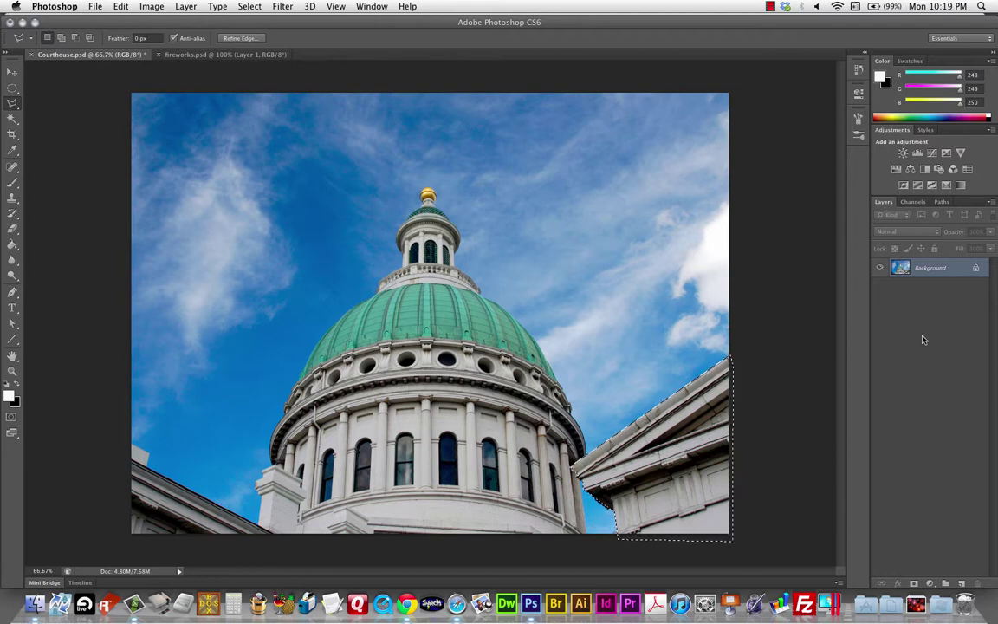
Deselect, then draw an elliptical marquee fitted around the dome's curved base
{"action": "key", "text": "super+d"}
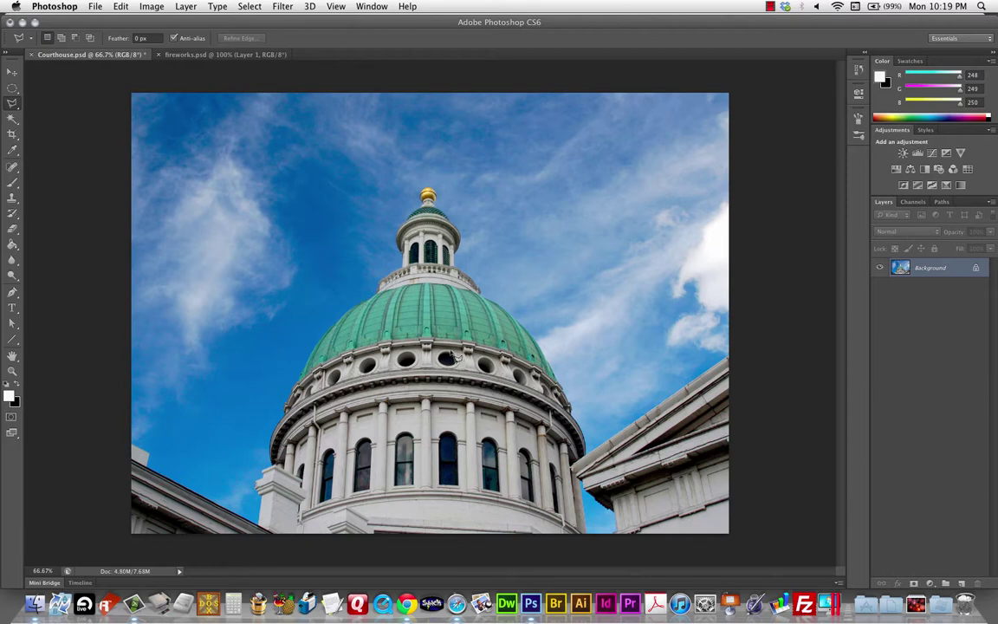
{"action": "left_click", "coordinate": [12, 88]}
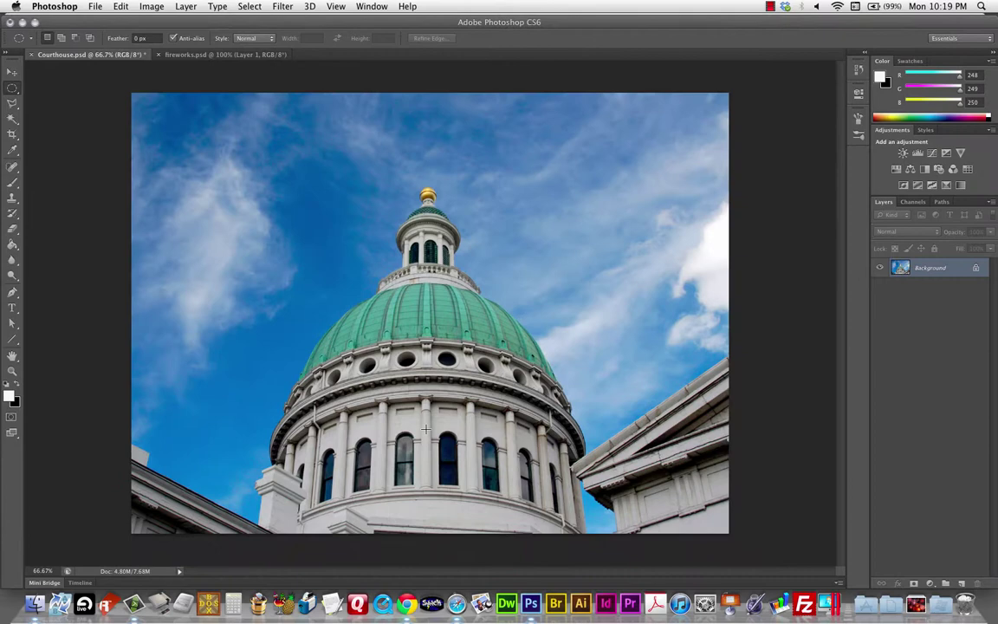
{"action": "left_click_drag", "start_coordinate": [425, 428], "coordinate": [577, 492]}
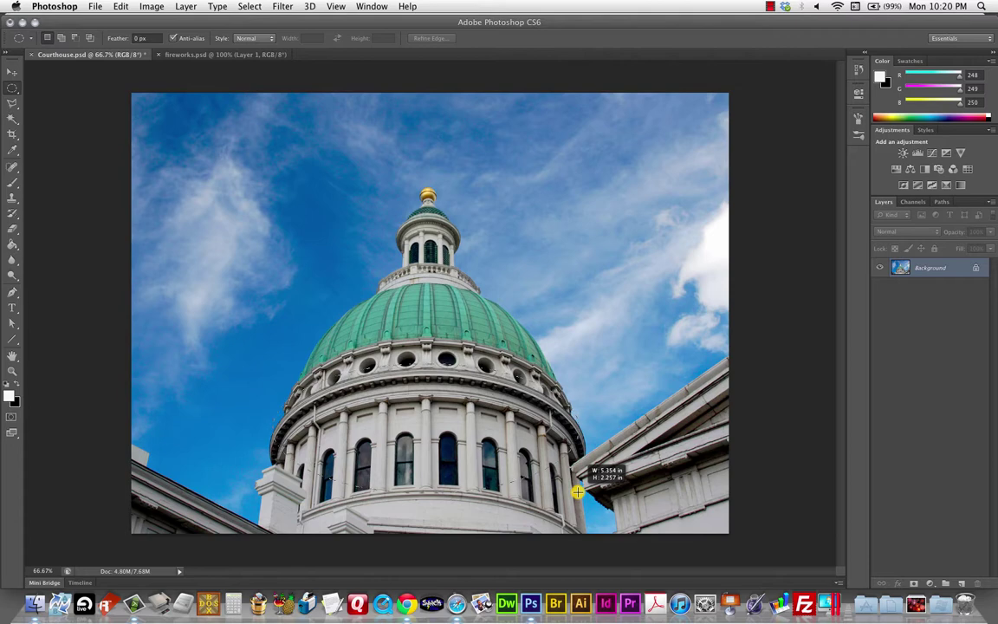
{"action": "left_click_drag", "start_coordinate": [578, 493], "coordinate": [578, 494]}
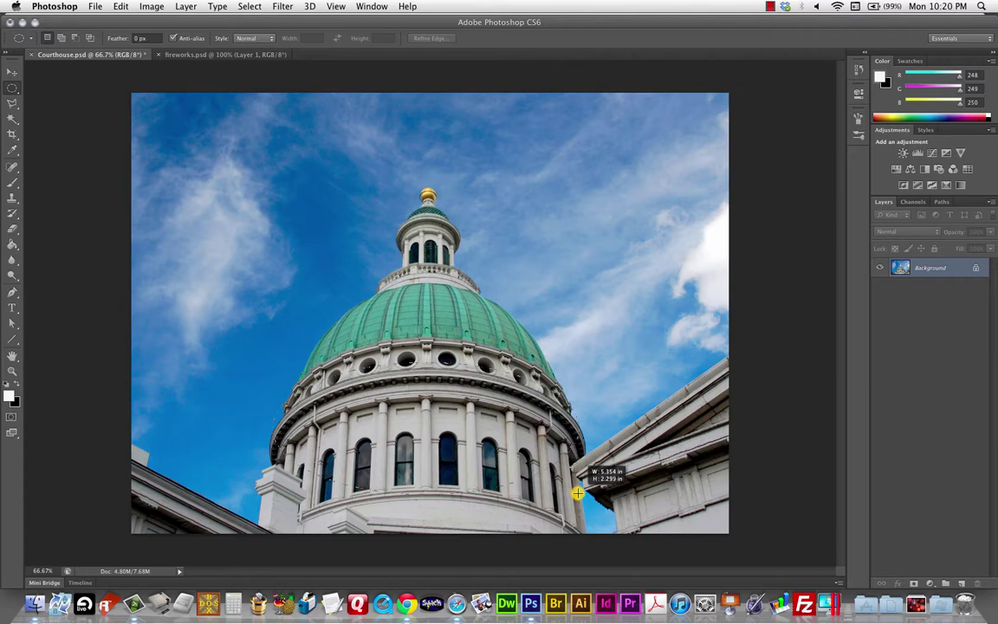
{"action": "left_click_drag", "start_coordinate": [578, 492], "coordinate": [587, 527]}
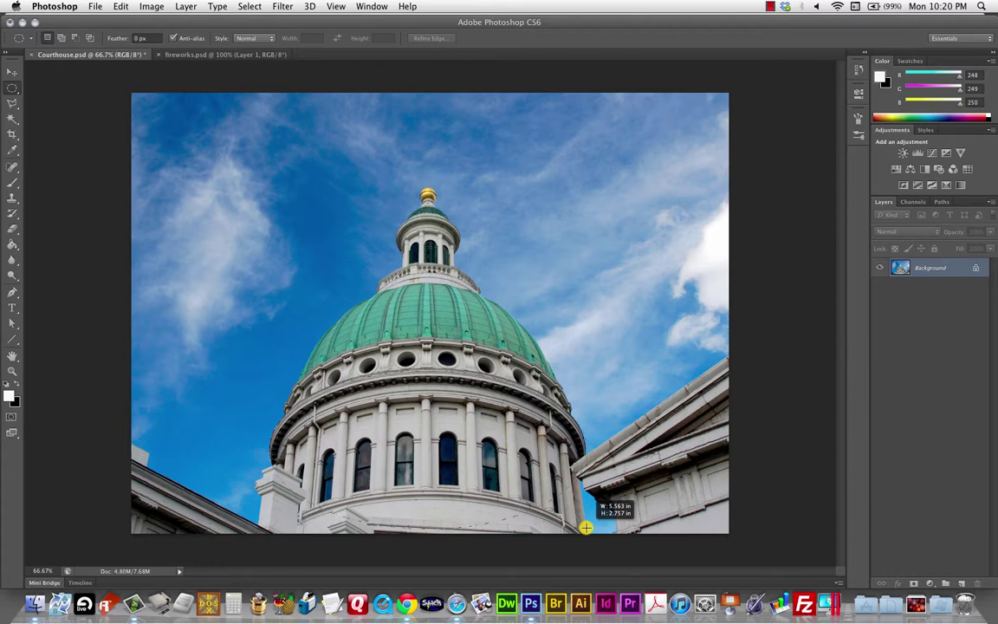
{"action": "left_click_drag", "start_coordinate": [587, 527], "coordinate": [587, 528]}
{"action": "key", "text": "shift"}
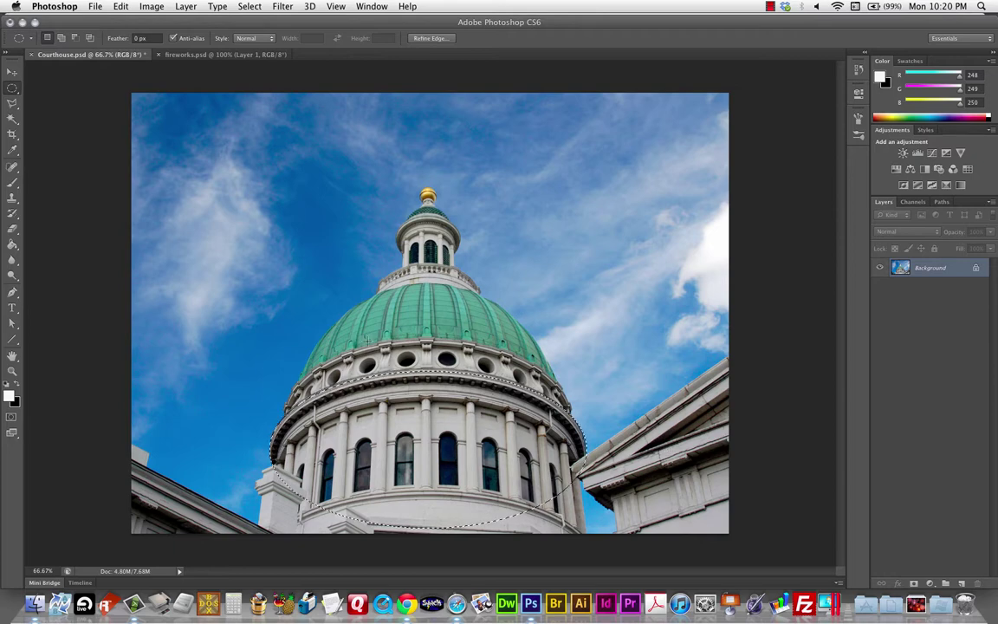
Save the dome-base ellipse into the 'courthouse' channel using Add to Channel
{"action": "left_click", "coordinate": [244, 8]}
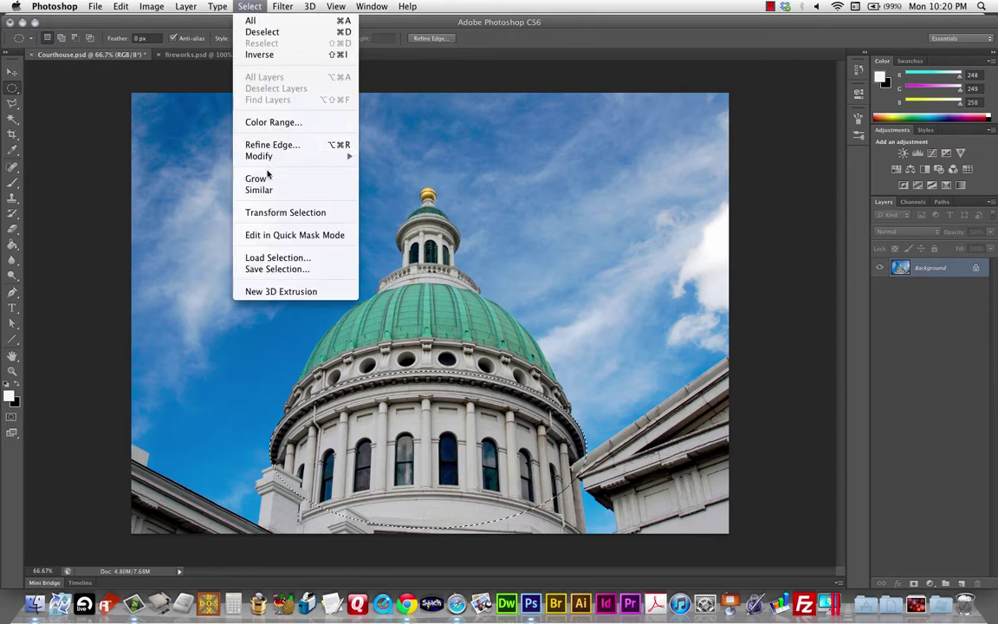
{"action": "left_click", "coordinate": [280, 268]}
{"action": "left_click", "coordinate": [476, 185]}
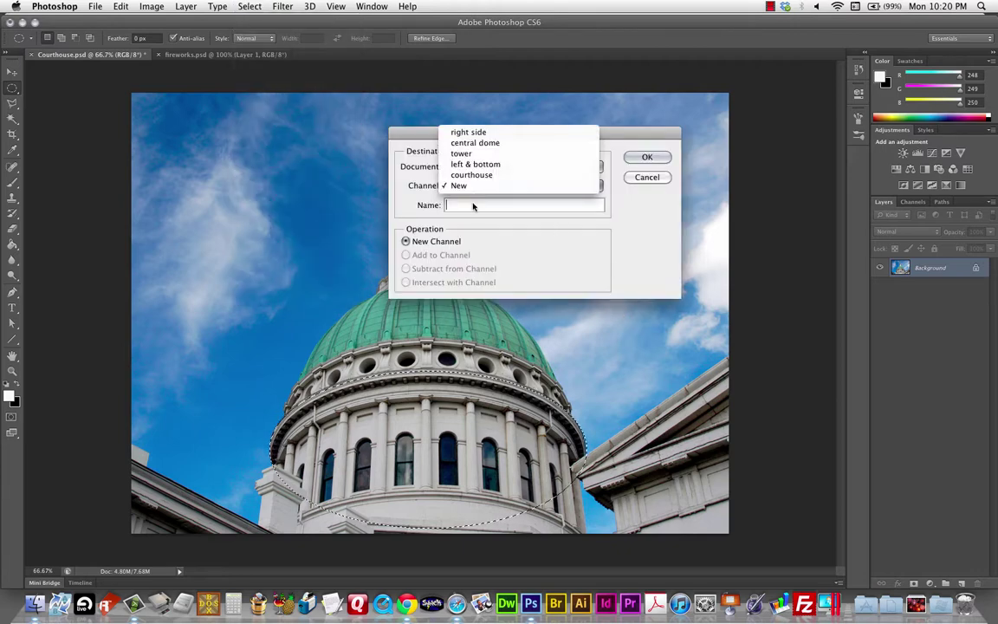
{"action": "left_click", "coordinate": [476, 175]}
{"action": "left_click", "coordinate": [405, 255]}
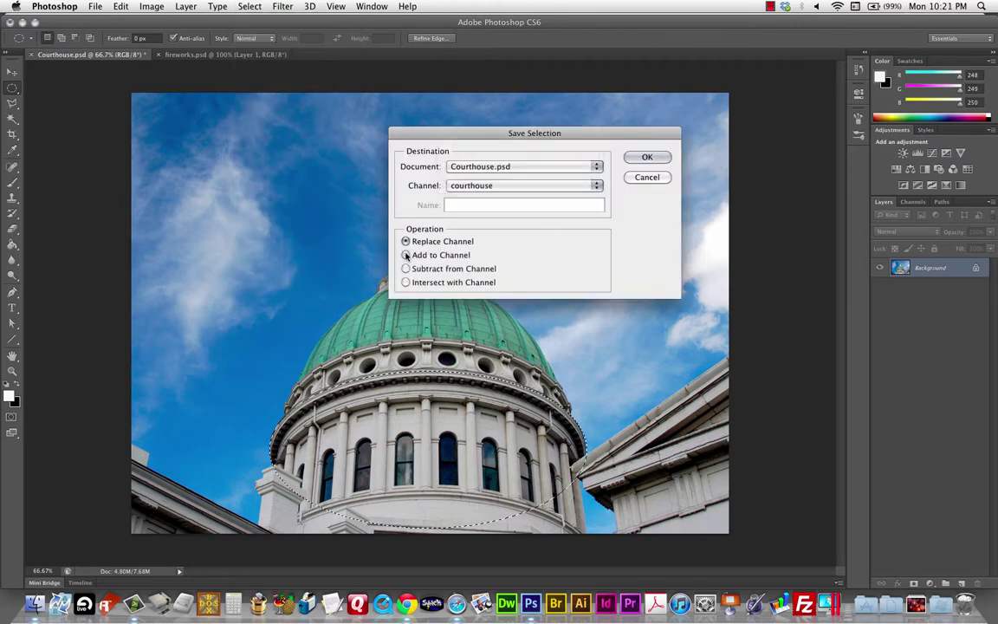
{"action": "left_click", "coordinate": [647, 157]}
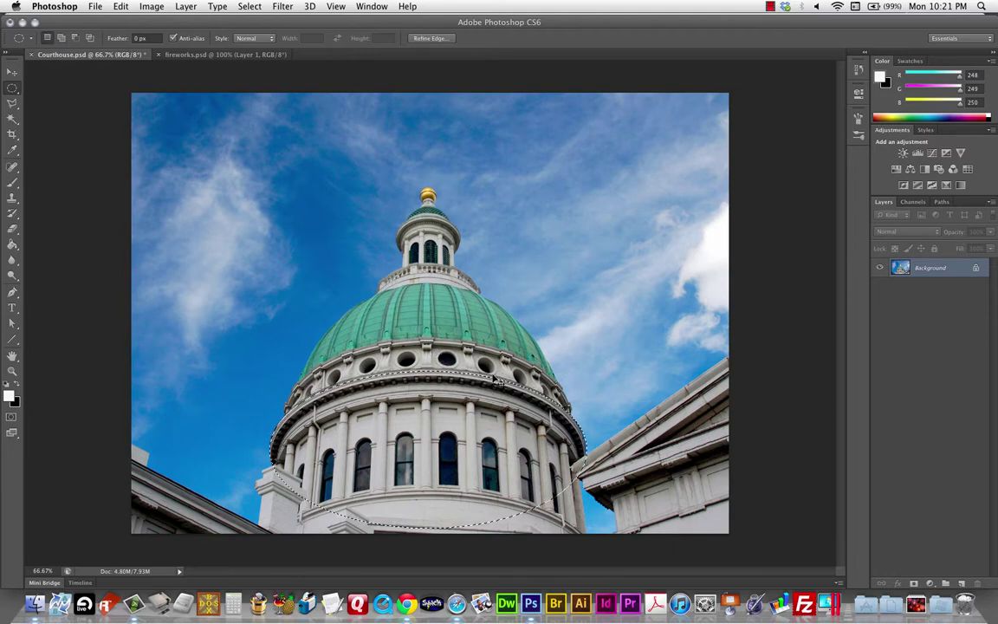
Deselect and drag an oval marquee around the green dome and its windowed drum
{"action": "left_click", "coordinate": [567, 382]}
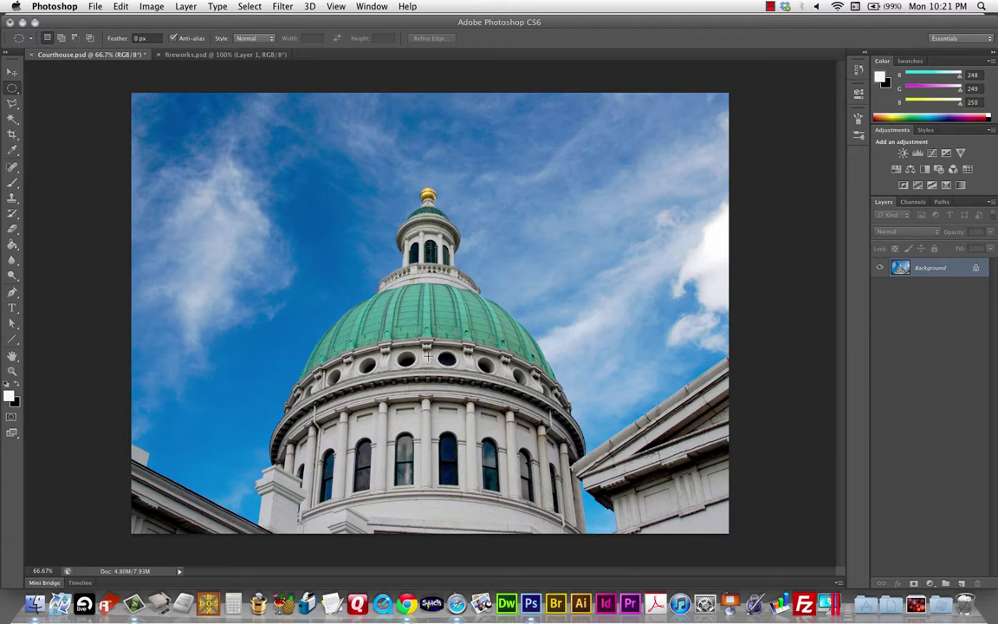
{"action": "left_click_drag", "start_coordinate": [427, 357], "coordinate": [549, 502]}
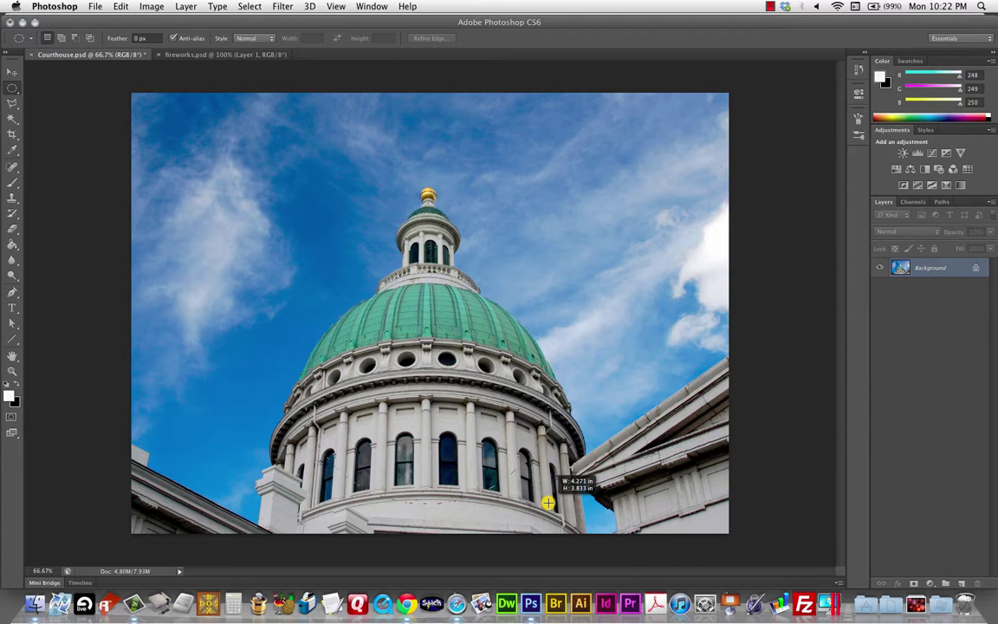
{"action": "left_click_drag", "start_coordinate": [549, 502], "coordinate": [549, 503]}
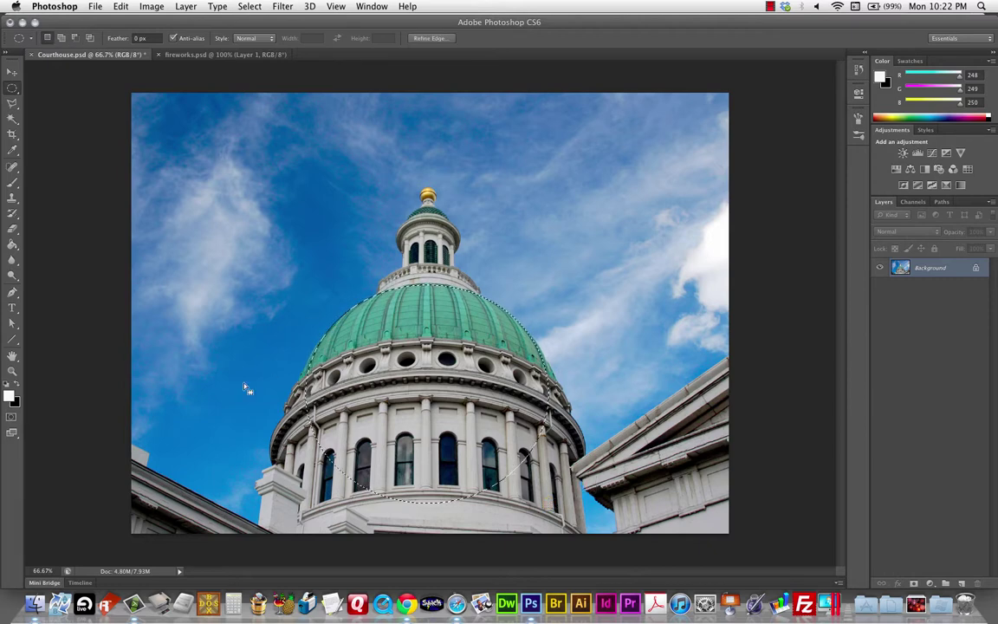
Add the dome oval selection to the 'courthouse' channel with Add to Channel
{"action": "left_click", "coordinate": [250, 6]}
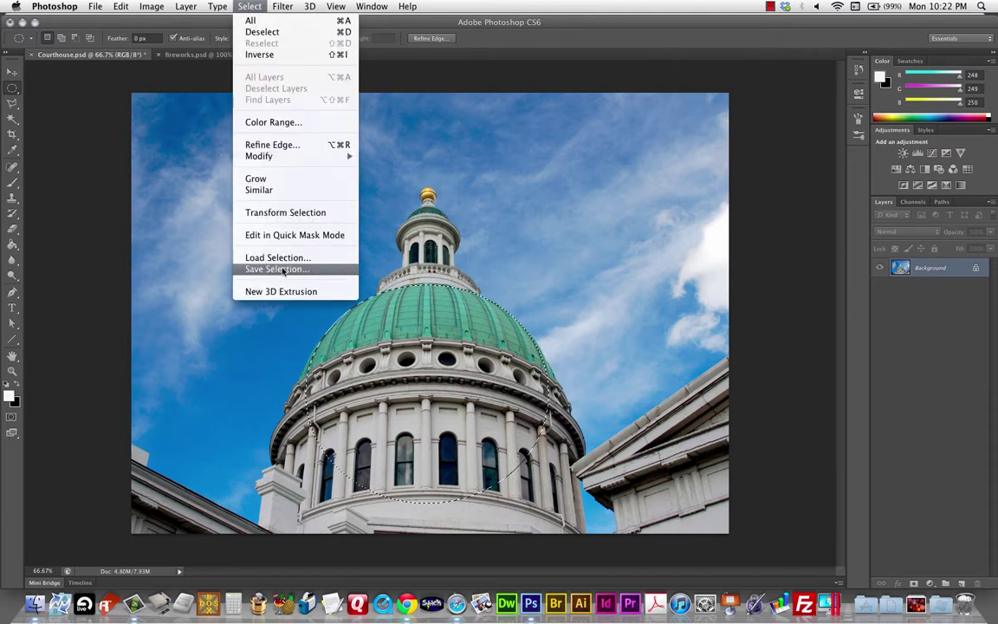
{"action": "left_click", "coordinate": [281, 269]}
{"action": "left_click_drag", "start_coordinate": [439, 132], "coordinate": [525, 118]}
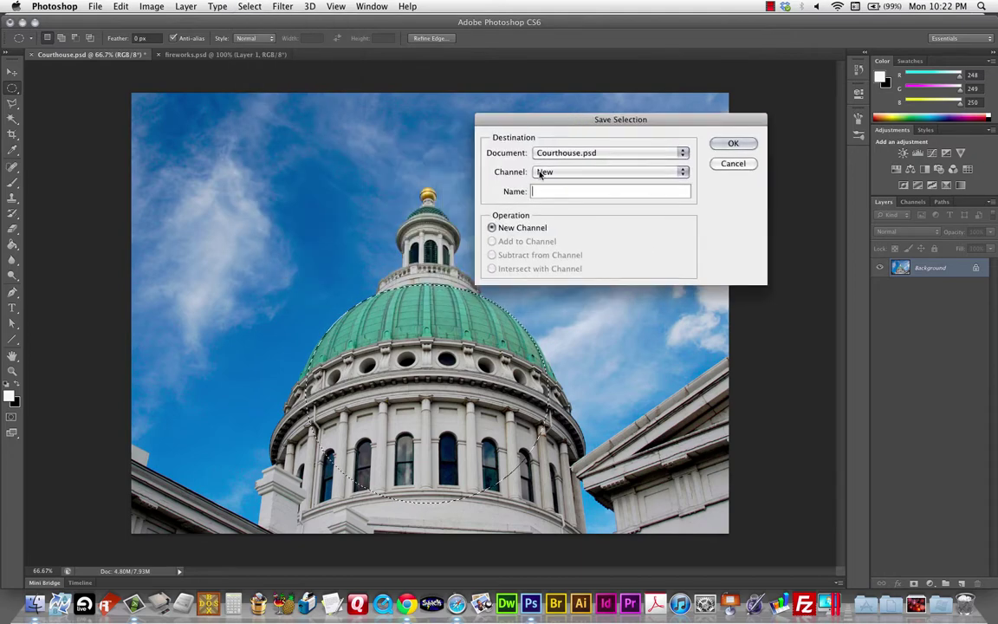
{"action": "left_click", "coordinate": [564, 171]}
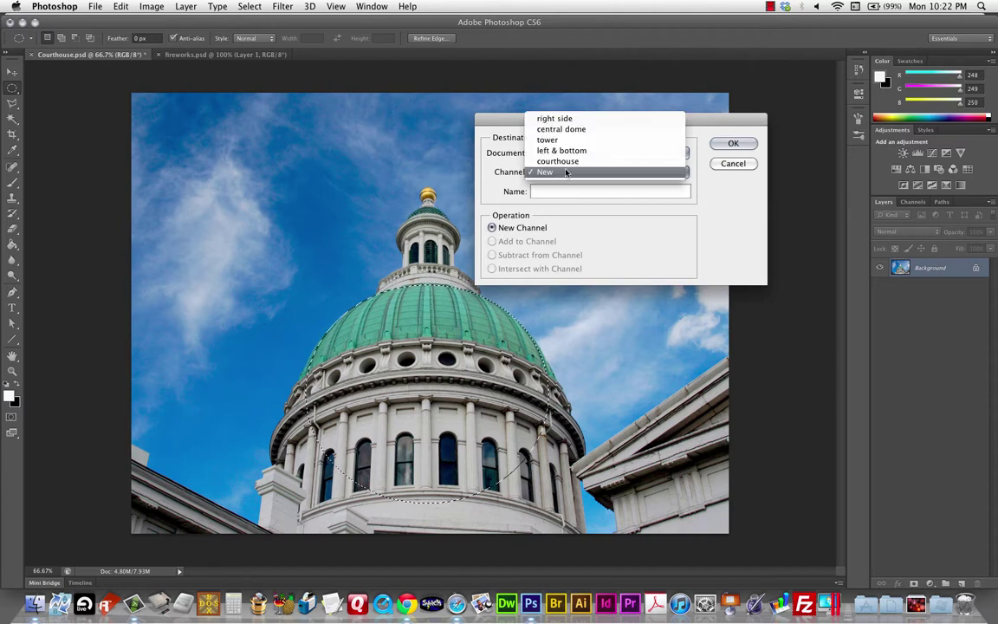
{"action": "left_click", "coordinate": [566, 162]}
{"action": "left_click", "coordinate": [492, 242]}
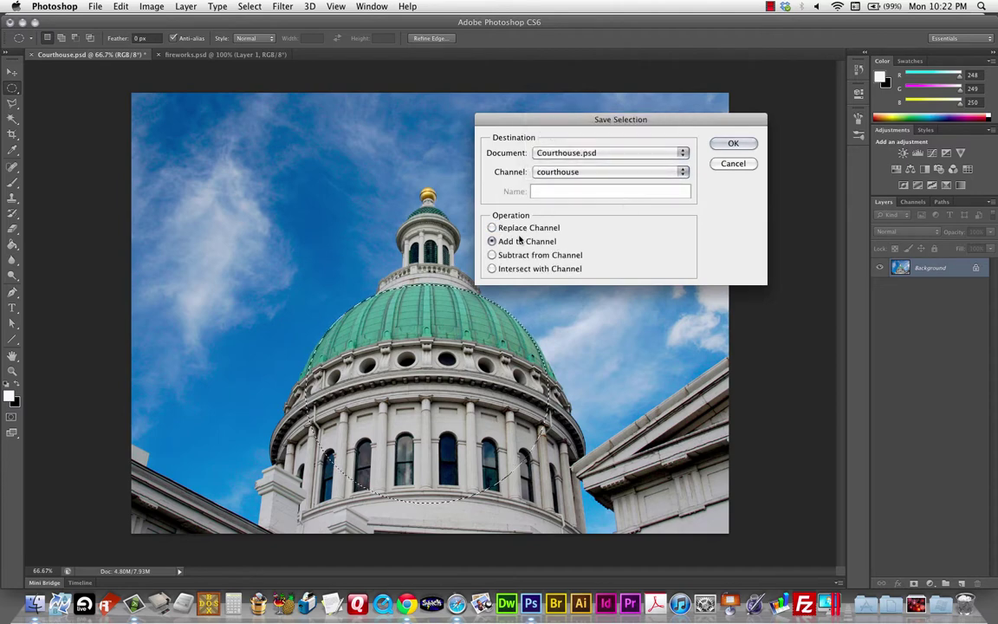
{"action": "left_click", "coordinate": [743, 144]}
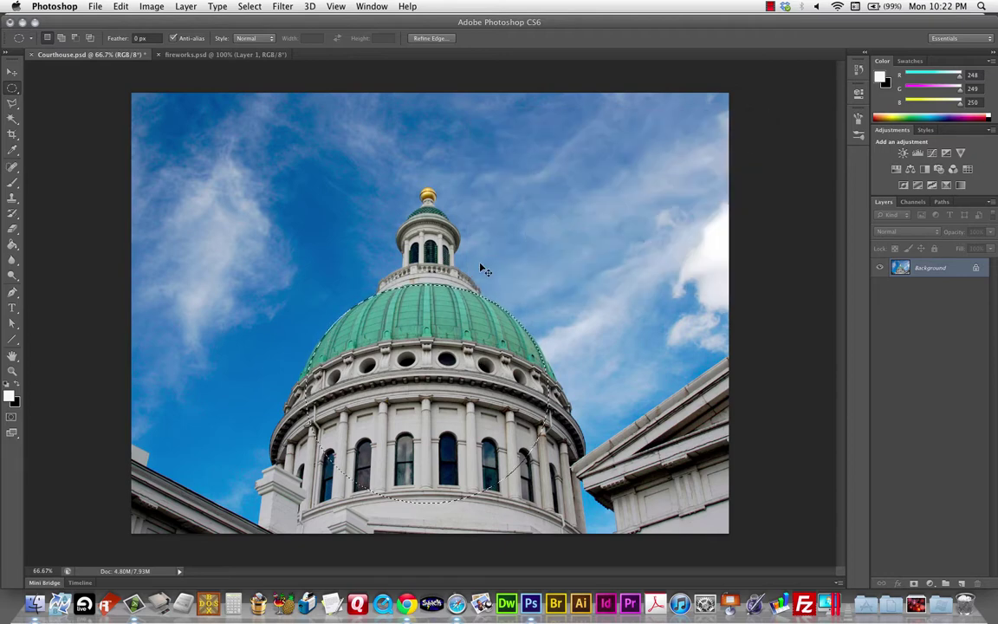
{"action": "left_click", "coordinate": [501, 271]}
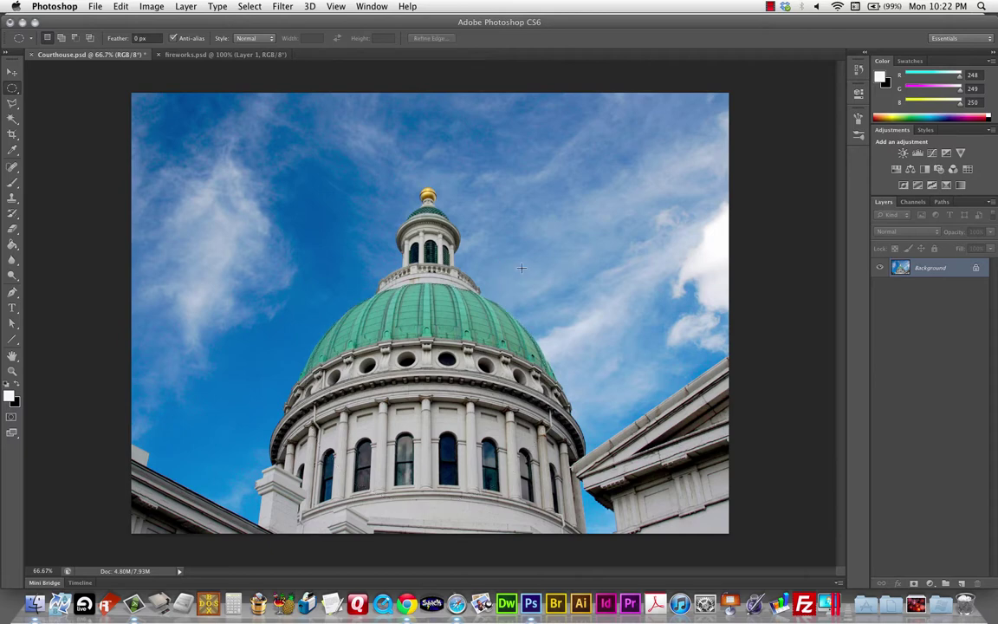
{"action": "left_click", "coordinate": [912, 201]}
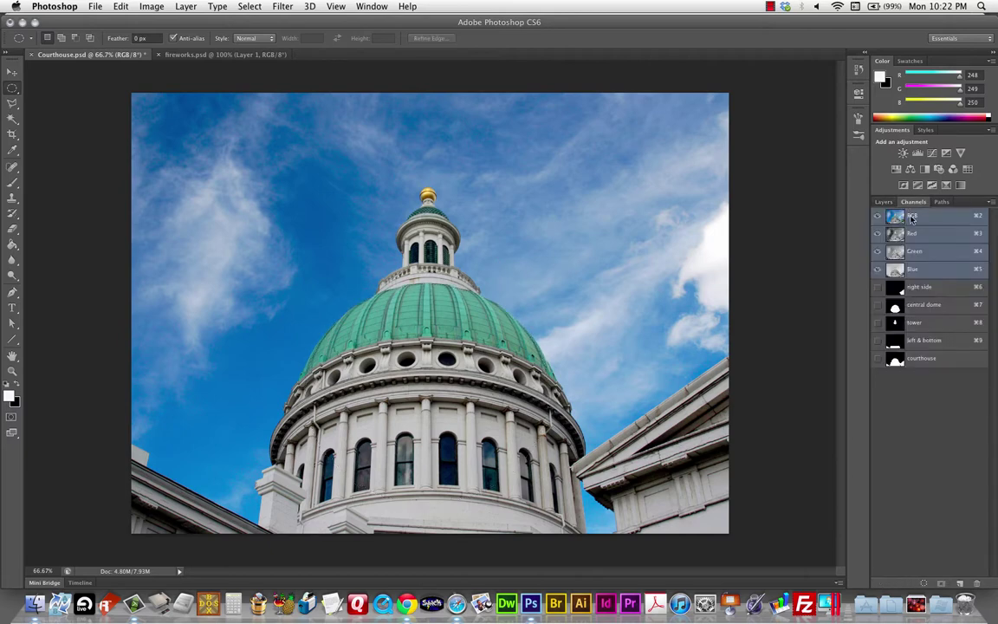
{"action": "left_click", "coordinate": [957, 359]}
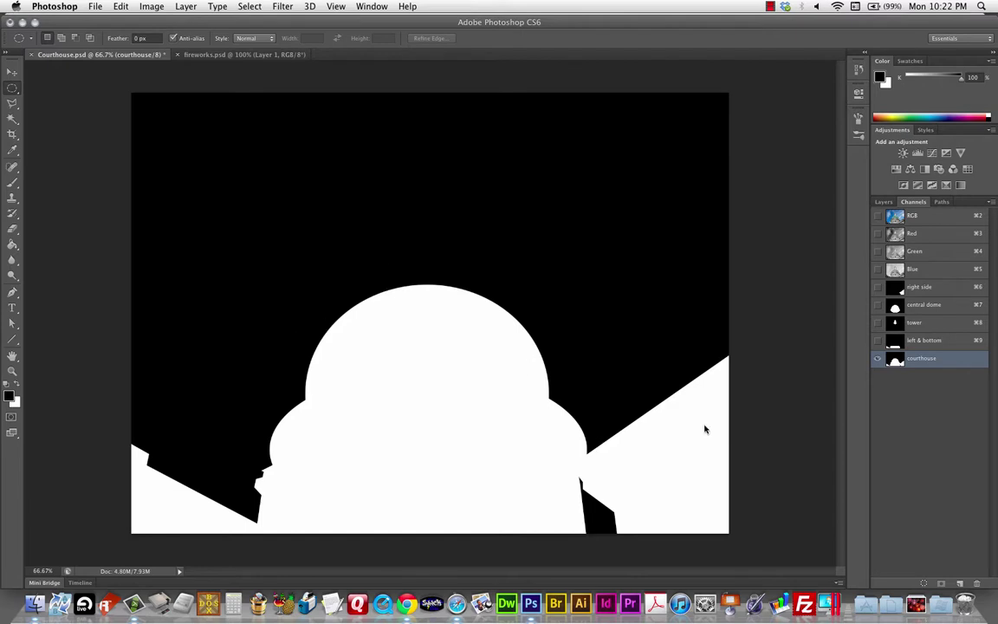
{"action": "left_click", "coordinate": [933, 217]}
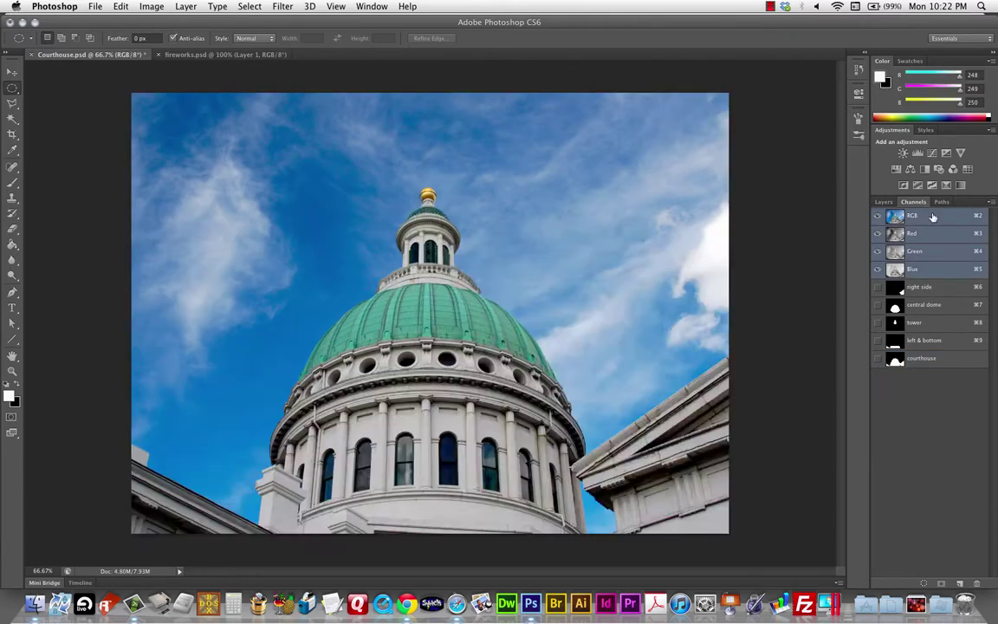
{"action": "left_click", "coordinate": [883, 202]}
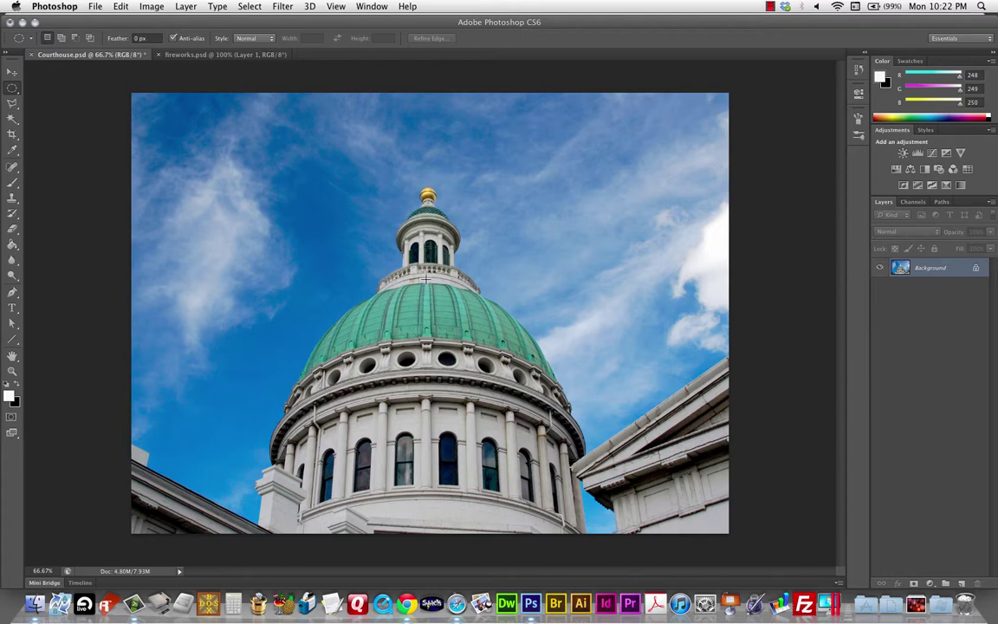
Draw an oval over the upper dome, add it to 'courthouse', then deselect
{"action": "left_click_drag", "start_coordinate": [425, 277], "coordinate": [479, 320]}
{"action": "left_click", "coordinate": [249, 6]}
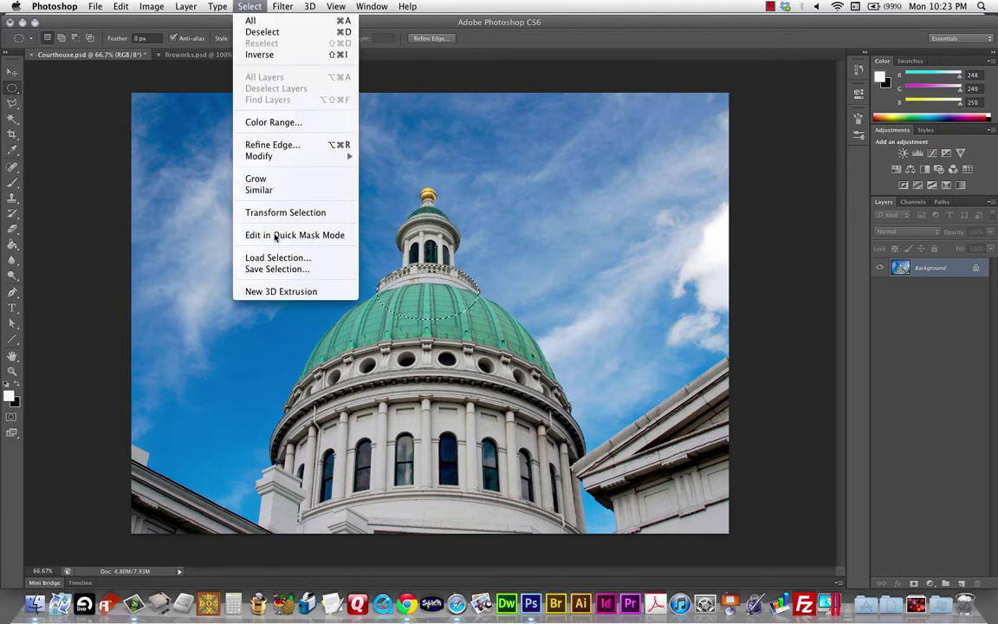
{"action": "left_click", "coordinate": [277, 269]}
{"action": "left_click", "coordinate": [551, 169]}
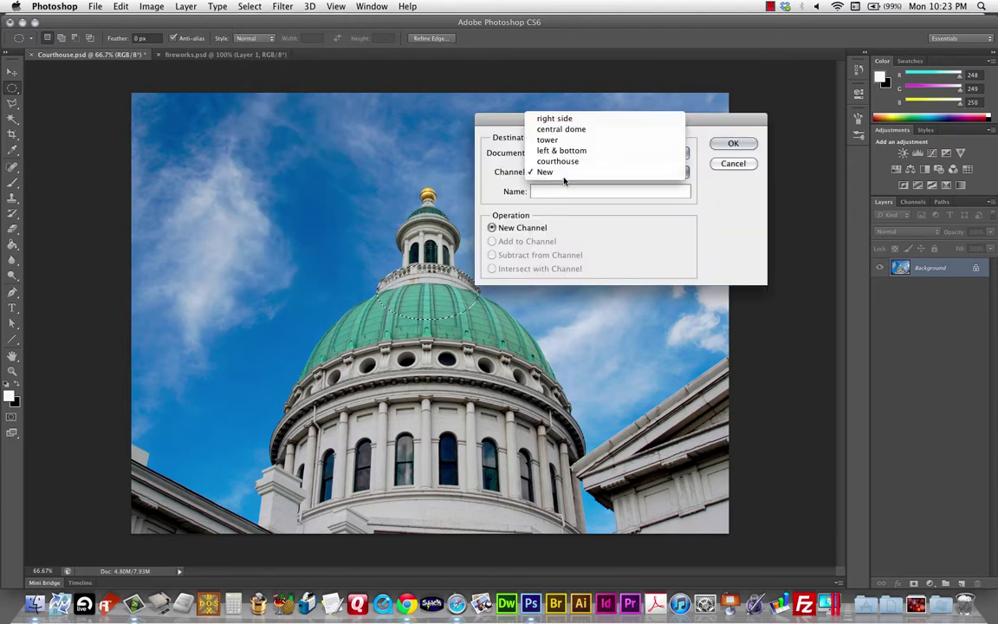
{"action": "left_click", "coordinate": [573, 162]}
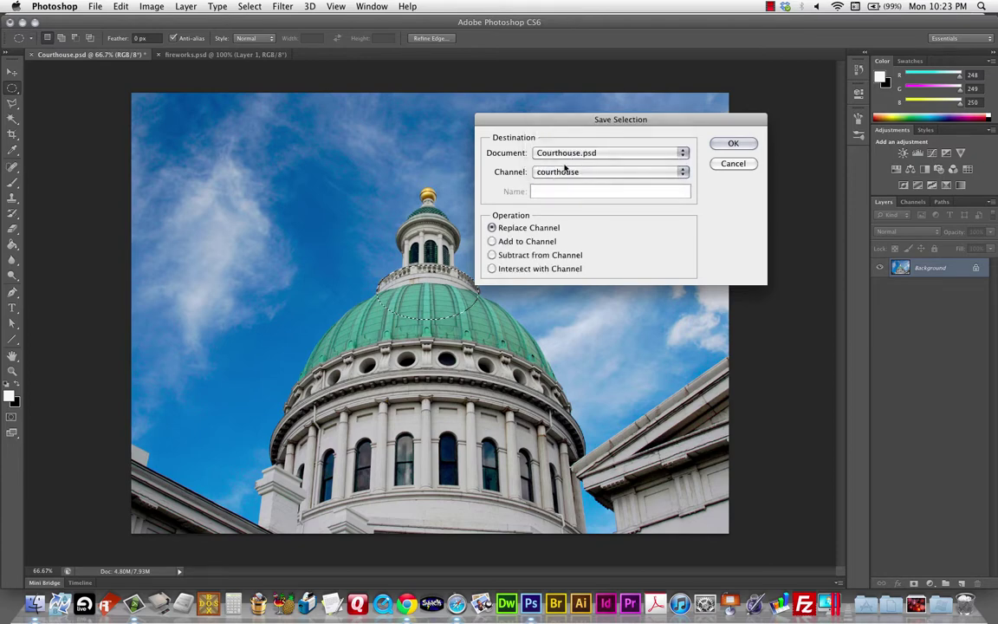
{"action": "left_click", "coordinate": [492, 241]}
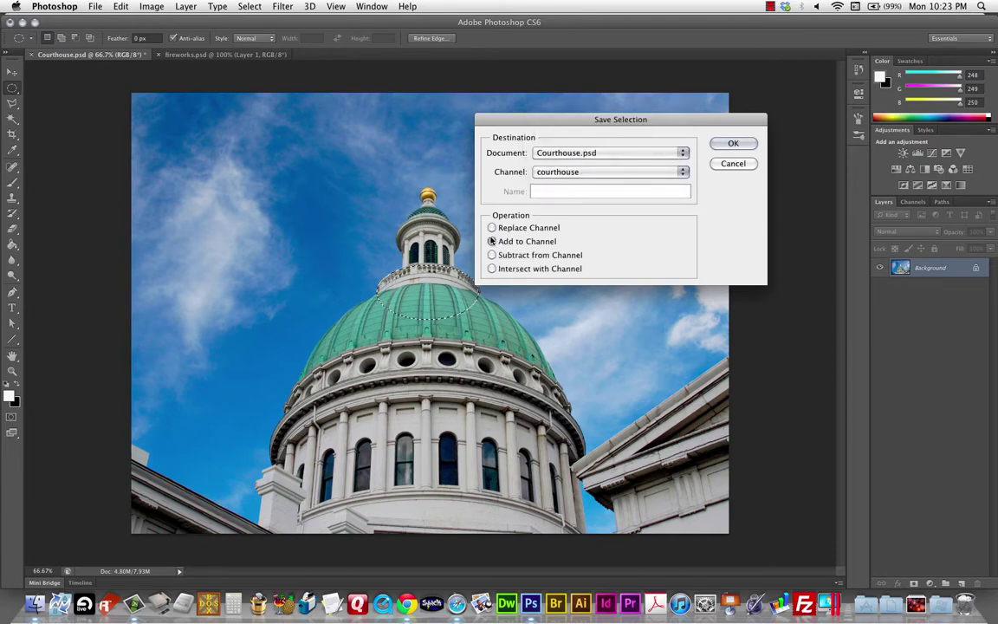
{"action": "left_click", "coordinate": [738, 146]}
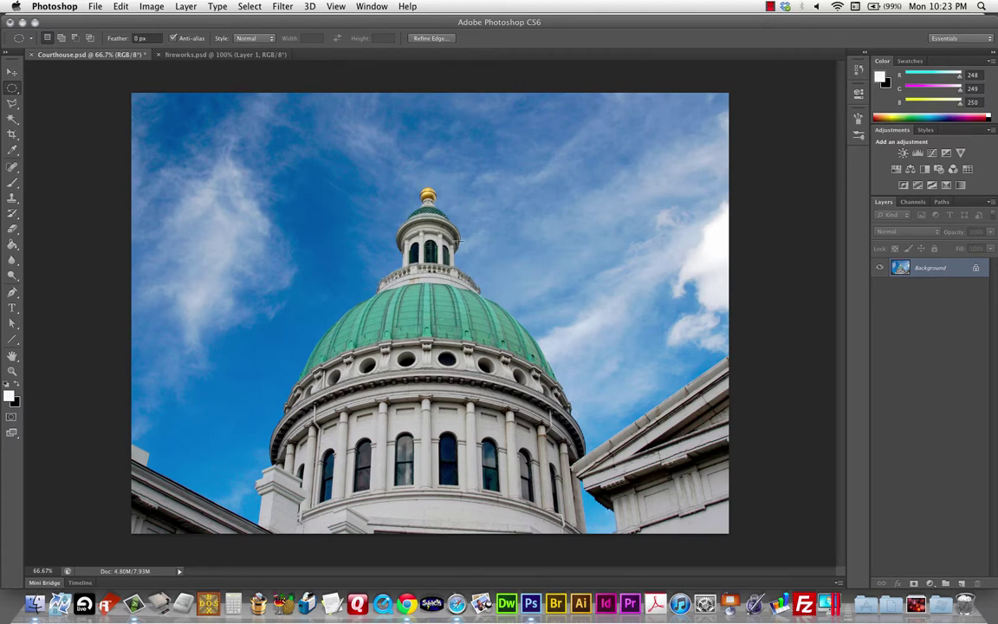
{"action": "left_click", "coordinate": [476, 260]}
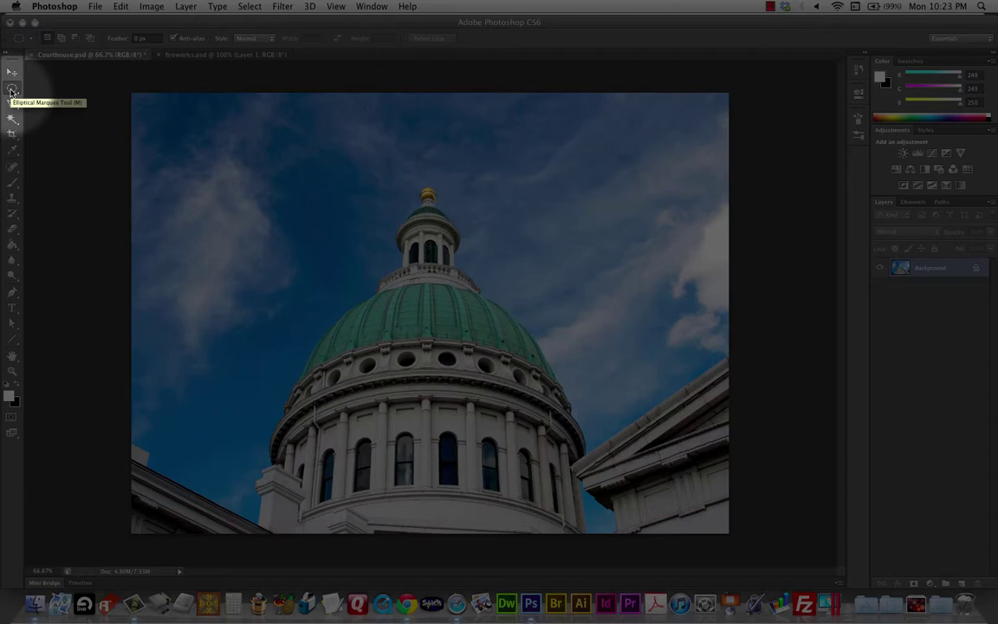
Draw a small rectangular marquee across the cupola base, redrawing it once after deselecting
{"action": "left_click", "coordinate": [11, 89]}
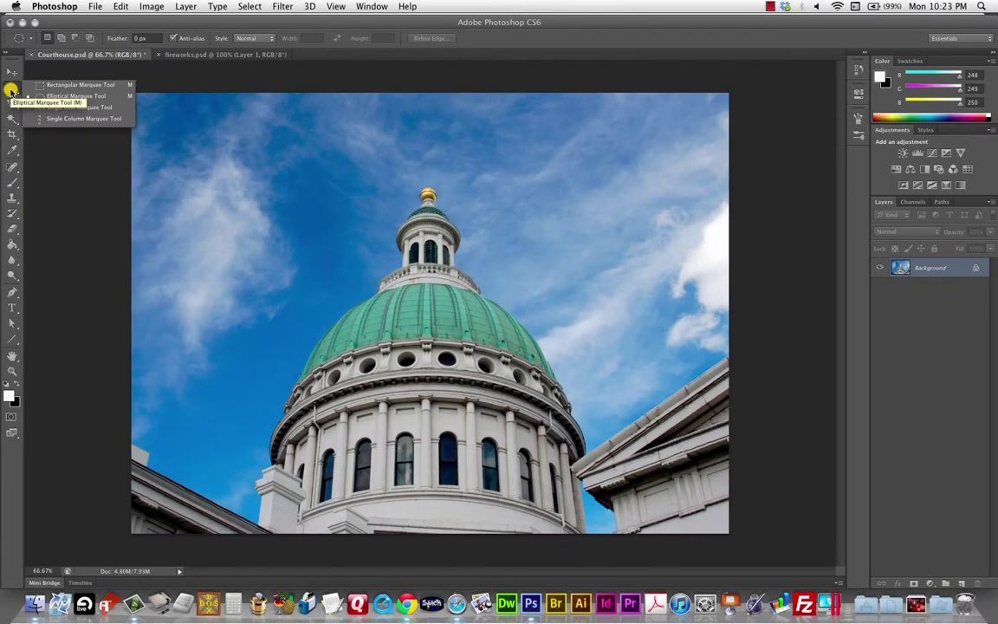
{"action": "left_click", "coordinate": [87, 85]}
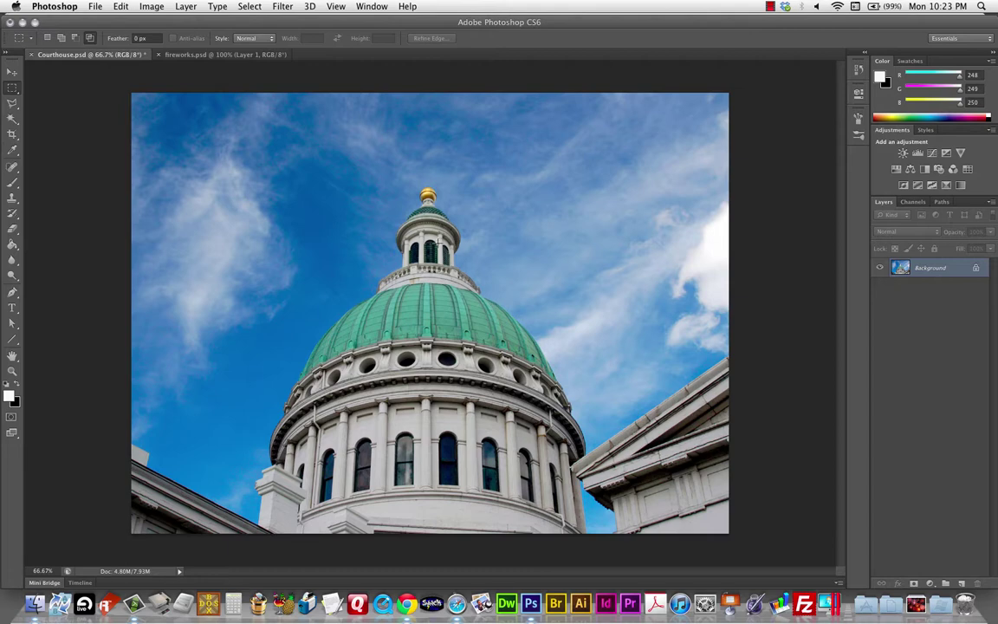
{"action": "left_click_drag", "start_coordinate": [416, 250], "coordinate": [454, 293]}
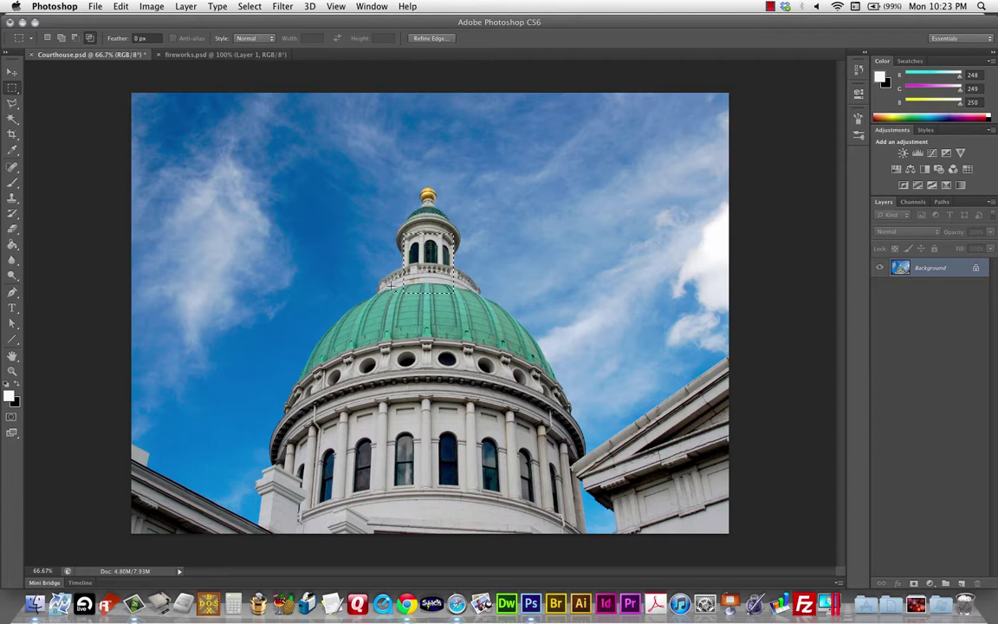
{"action": "key", "text": "super+d"}
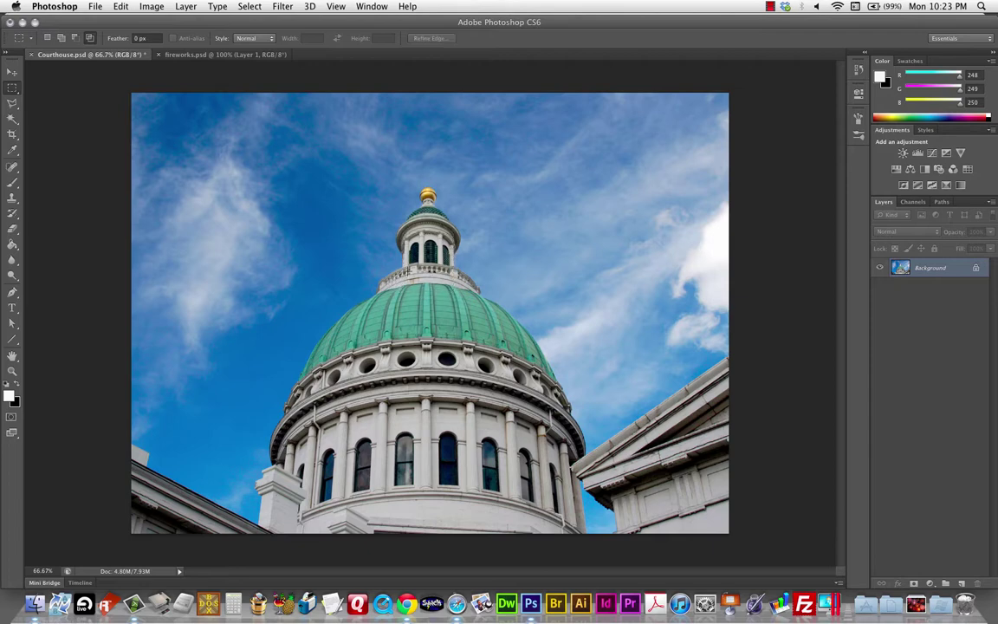
{"action": "left_click_drag", "start_coordinate": [415, 258], "coordinate": [454, 298]}
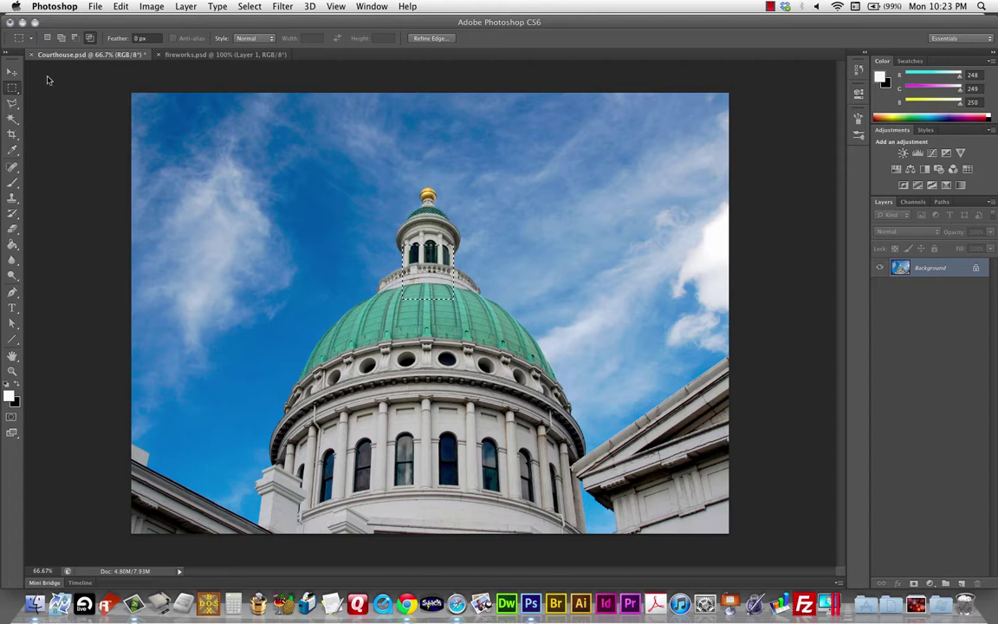
Draw a small elliptical selection over the cupola
{"action": "left_click", "coordinate": [12, 91]}
{"action": "left_click_drag", "start_coordinate": [13, 90], "coordinate": [70, 95]}
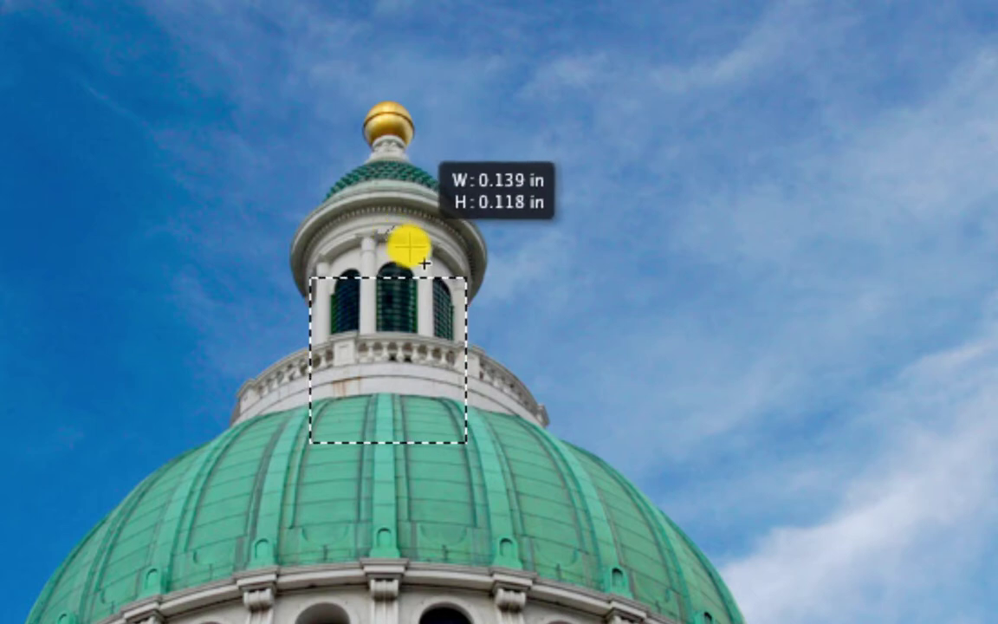
{"action": "left_click_drag", "start_coordinate": [425, 262], "coordinate": [498, 350]}
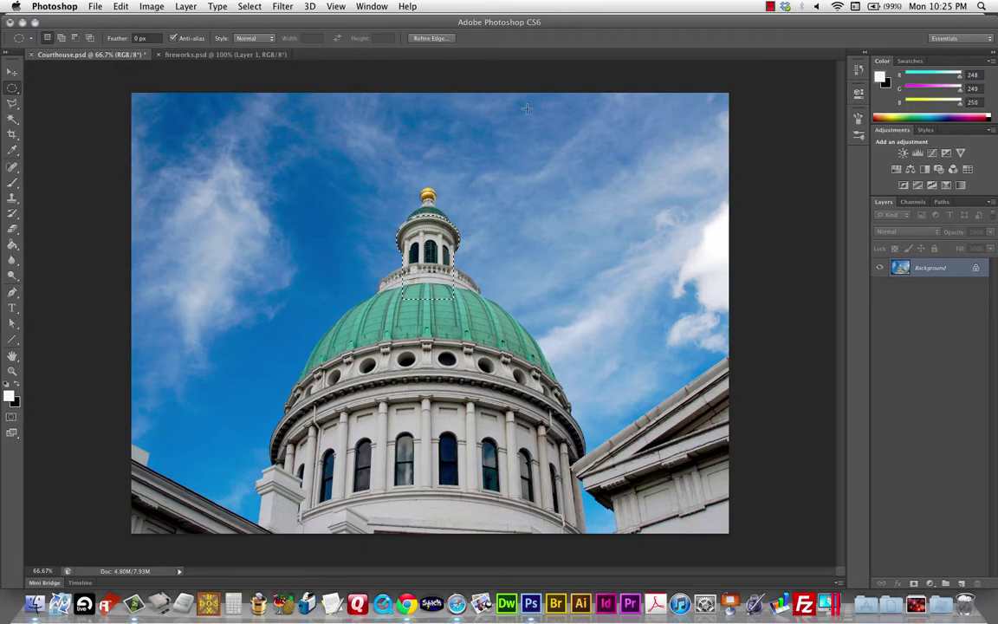
Save the selection into the courthouse channel with Add to Channel
{"action": "left_click", "coordinate": [250, 6]}
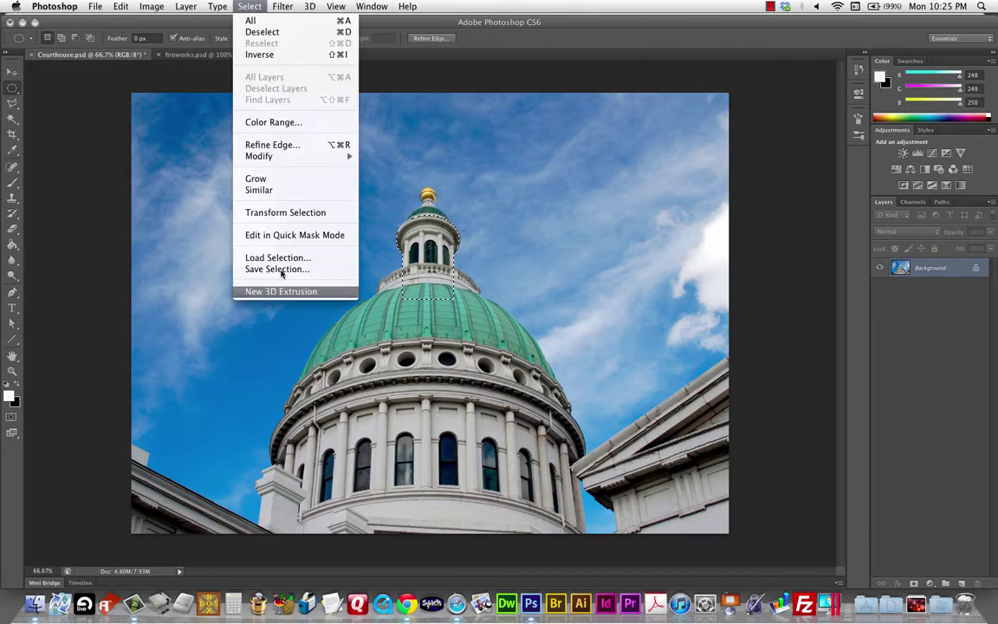
{"action": "left_click", "coordinate": [299, 269]}
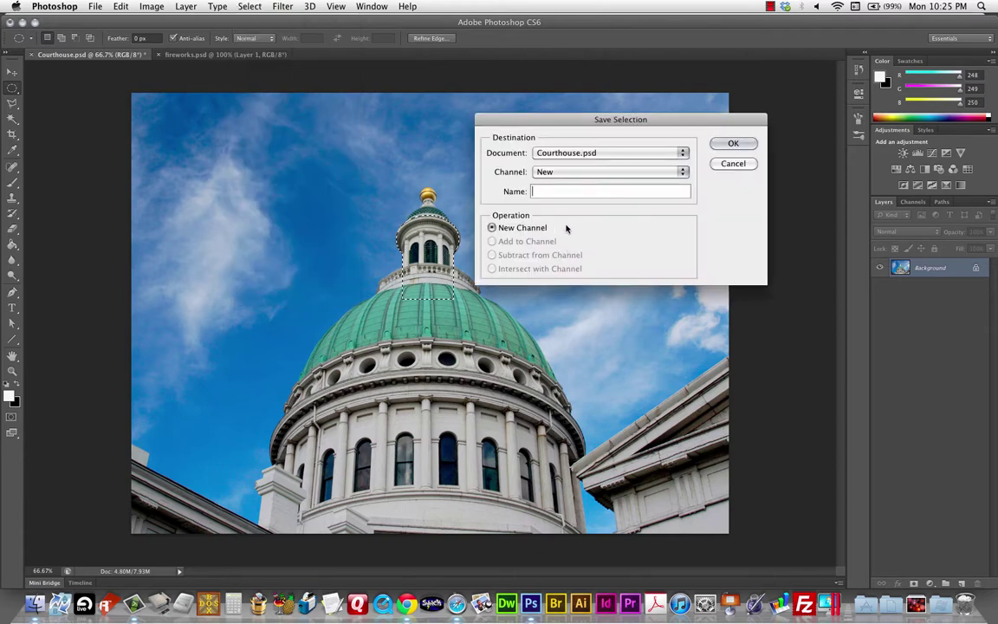
{"action": "left_click", "coordinate": [550, 171]}
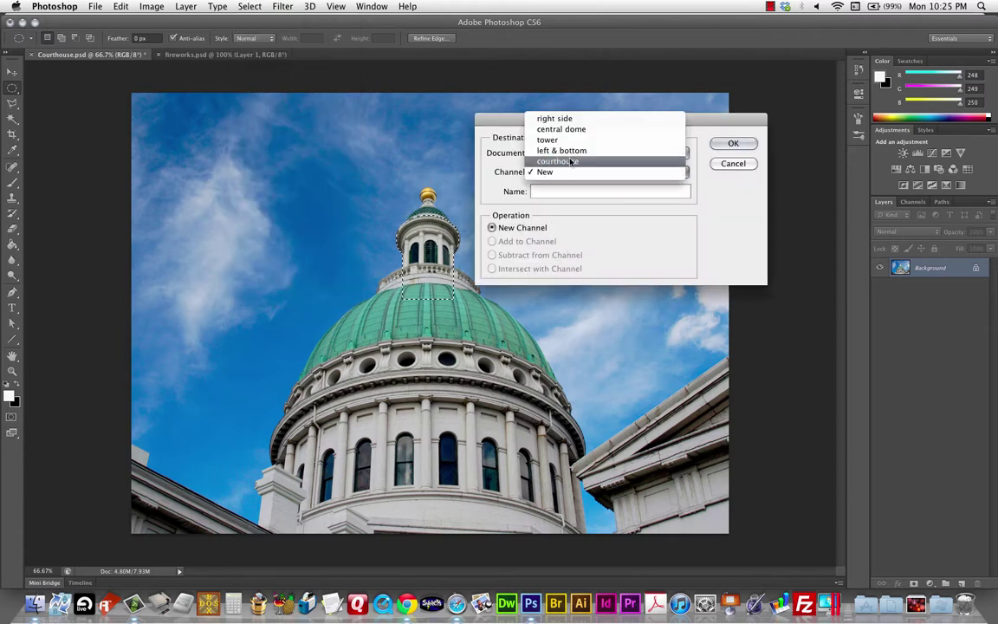
{"action": "left_click", "coordinate": [570, 162]}
{"action": "left_click", "coordinate": [492, 241]}
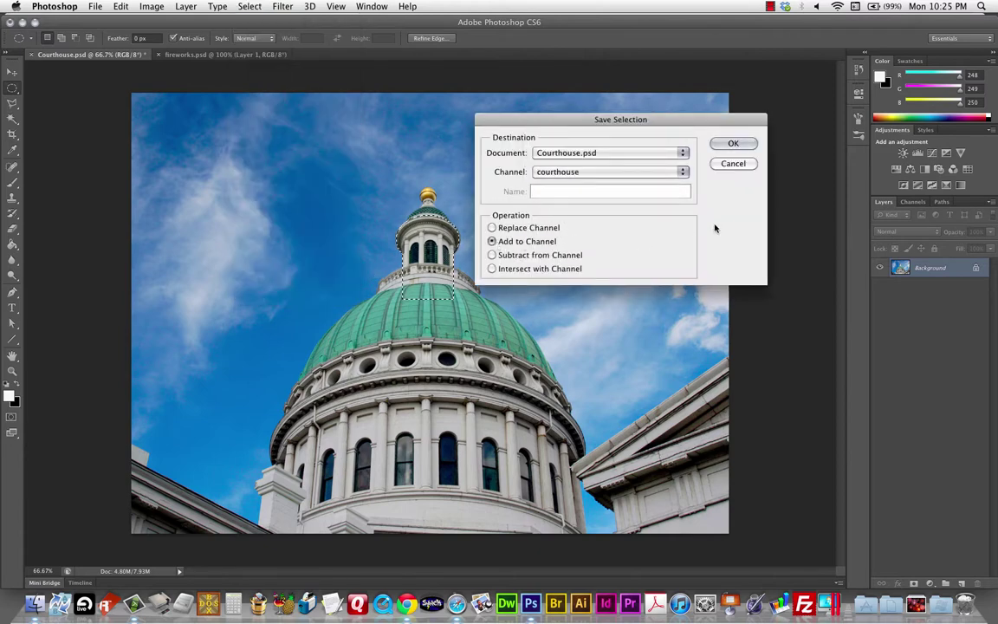
{"action": "left_click", "coordinate": [732, 144]}
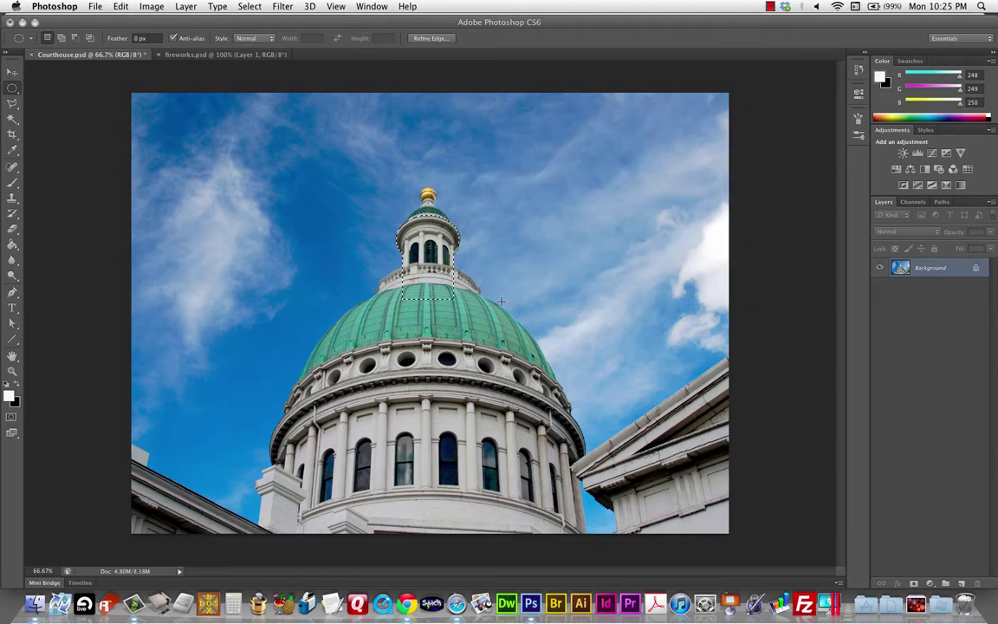
At closer zoom, select the cupola roof and gold ball with ellipses and lasso the neck between them
{"action": "key", "text": "super+equal"}
{"action": "key", "text": "super+equal"}
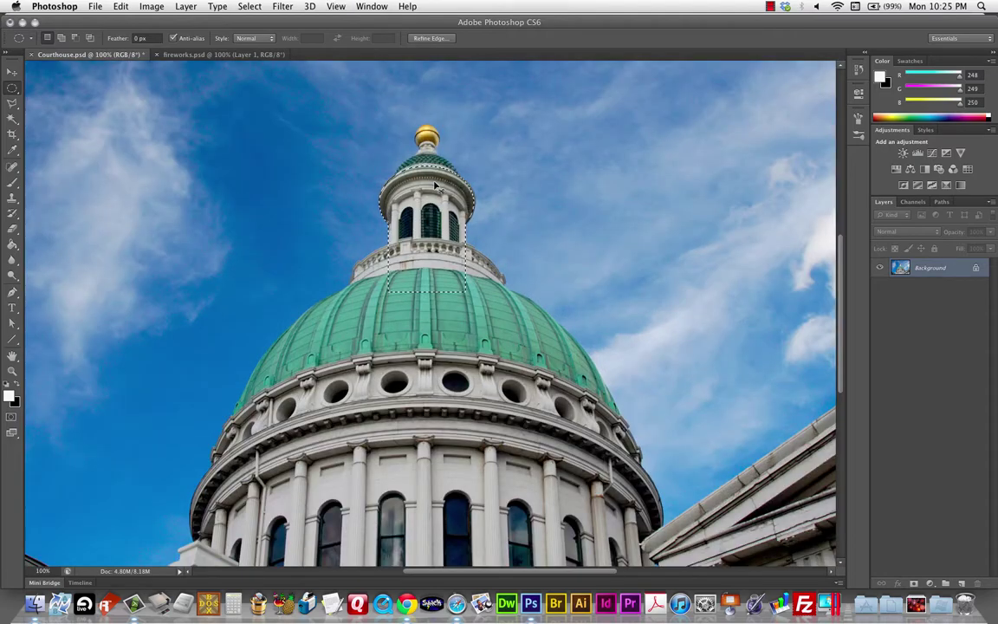
{"action": "left_click_drag", "start_coordinate": [469, 156], "coordinate": [451, 351]}
{"action": "key", "text": "super+d"}
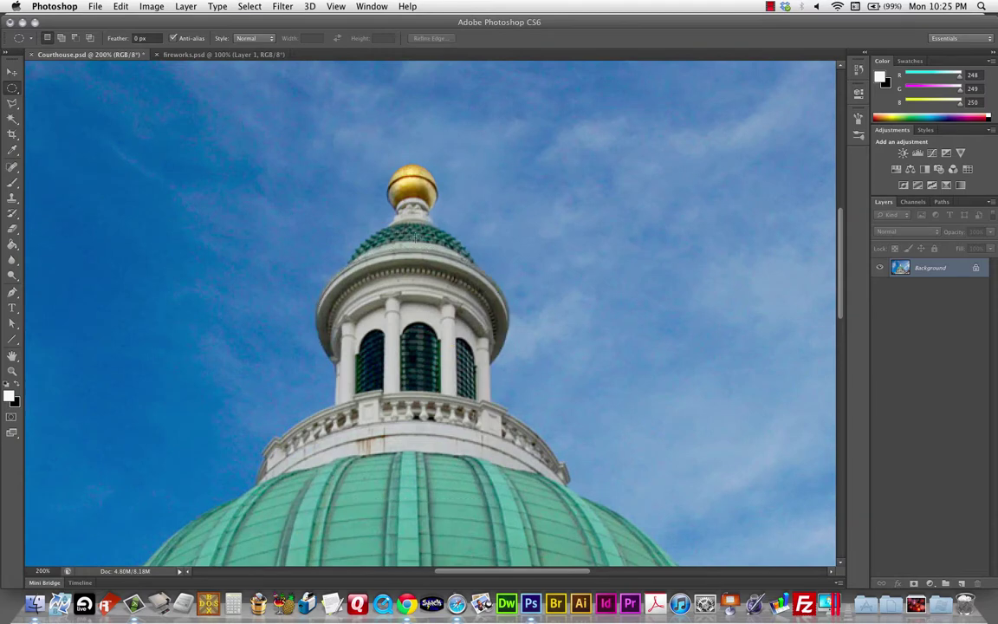
{"action": "left_click_drag", "start_coordinate": [413, 238], "coordinate": [471, 307]}
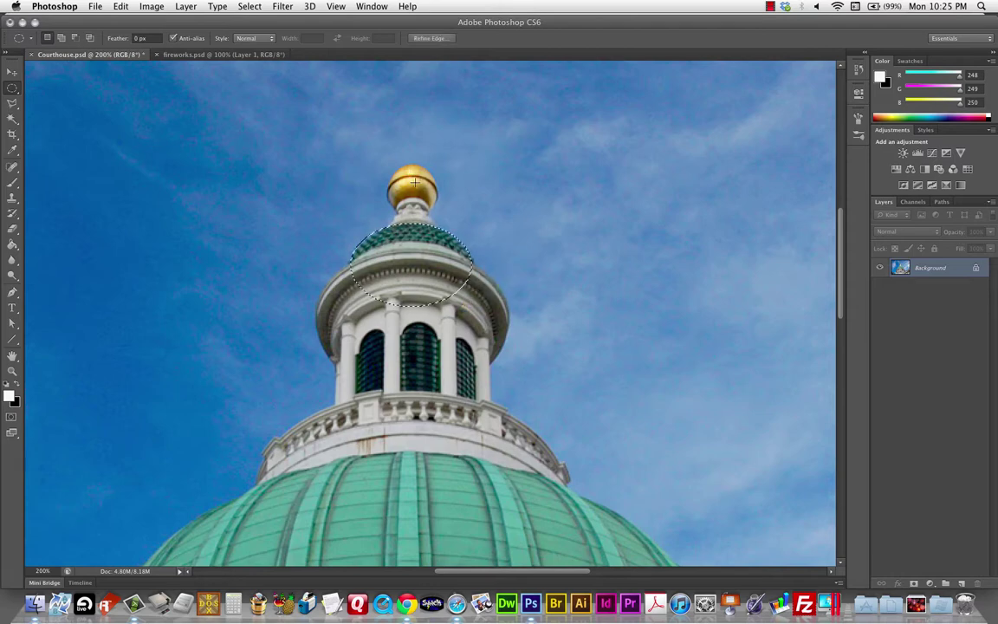
{"action": "mouse_move", "coordinate": [414, 186]}
{"action": "left_mouse_down"}
{"action": "mouse_move", "coordinate": [425, 212]}
{"action": "mouse_move", "coordinate": [443, 214]}
{"action": "mouse_move", "coordinate": [425, 201]}
{"action": "left_mouse_up"}
{"action": "key", "text": "shift"}
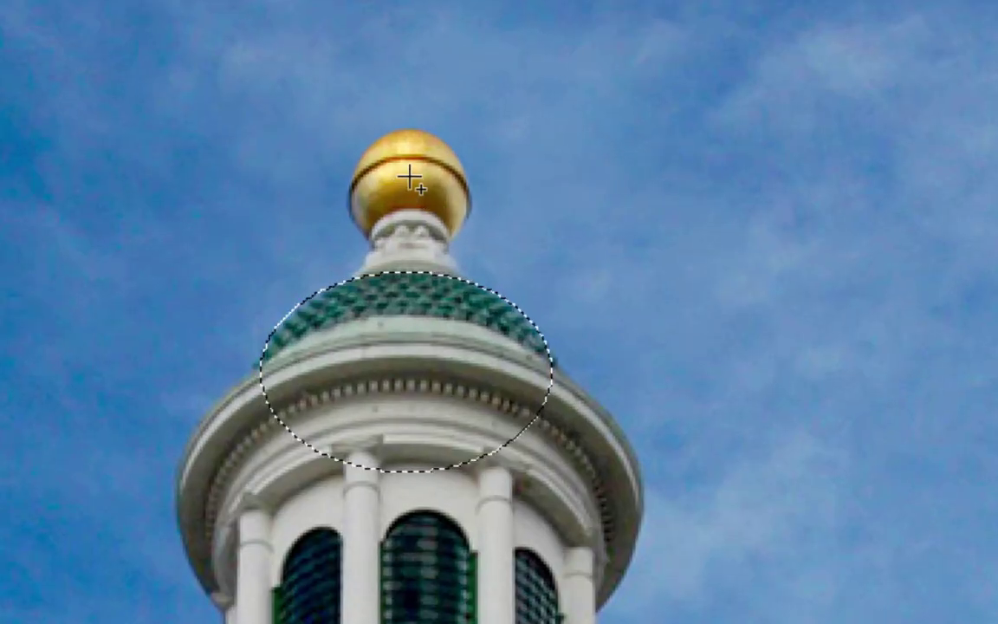
{"action": "left_click_drag", "start_coordinate": [410, 179], "coordinate": [468, 253]}
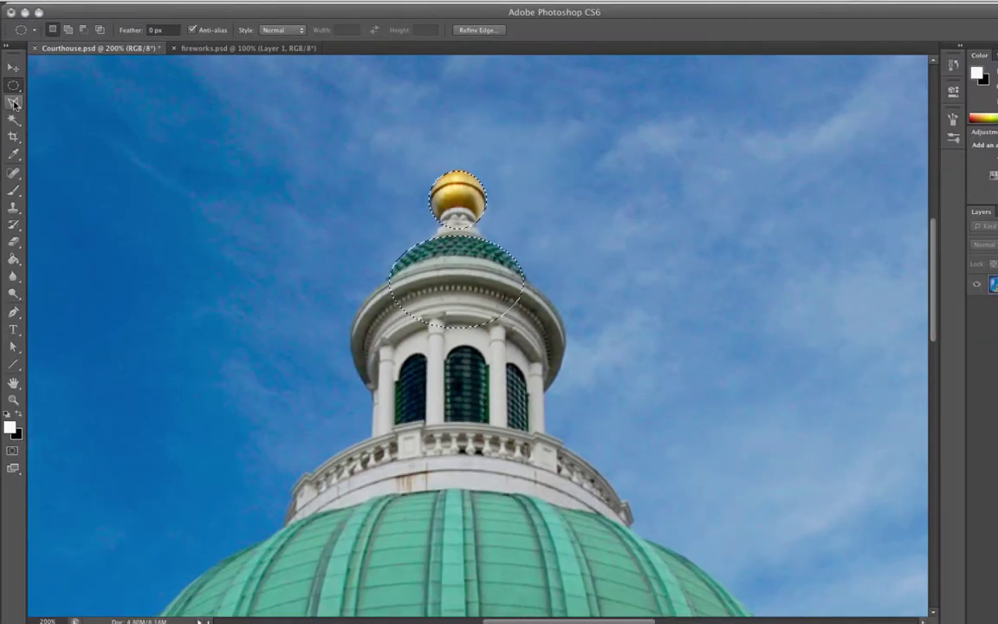
{"action": "left_click", "coordinate": [13, 102]}
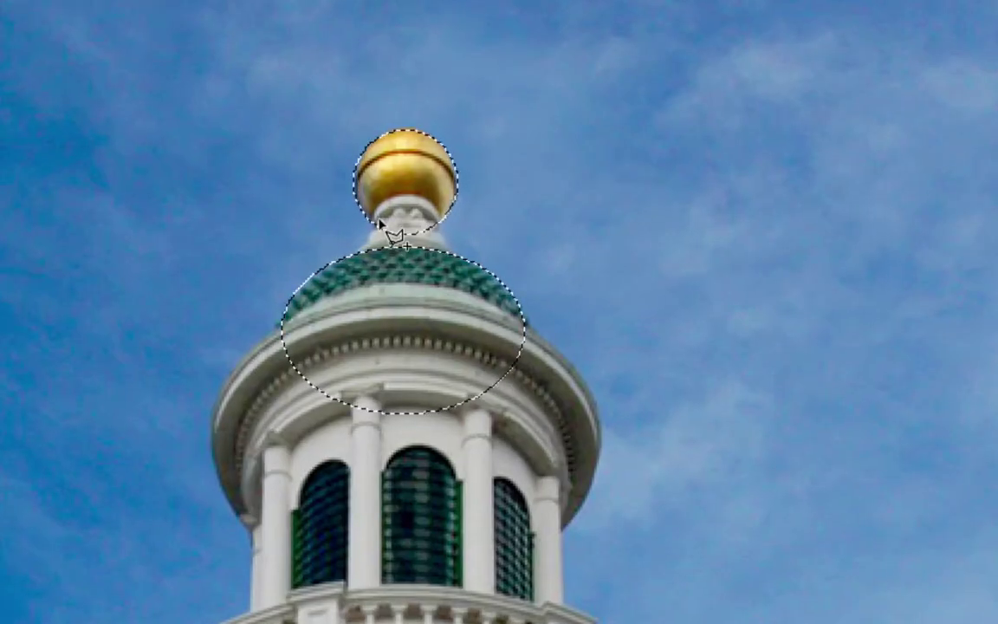
{"action": "left_click", "coordinate": [351, 263]}
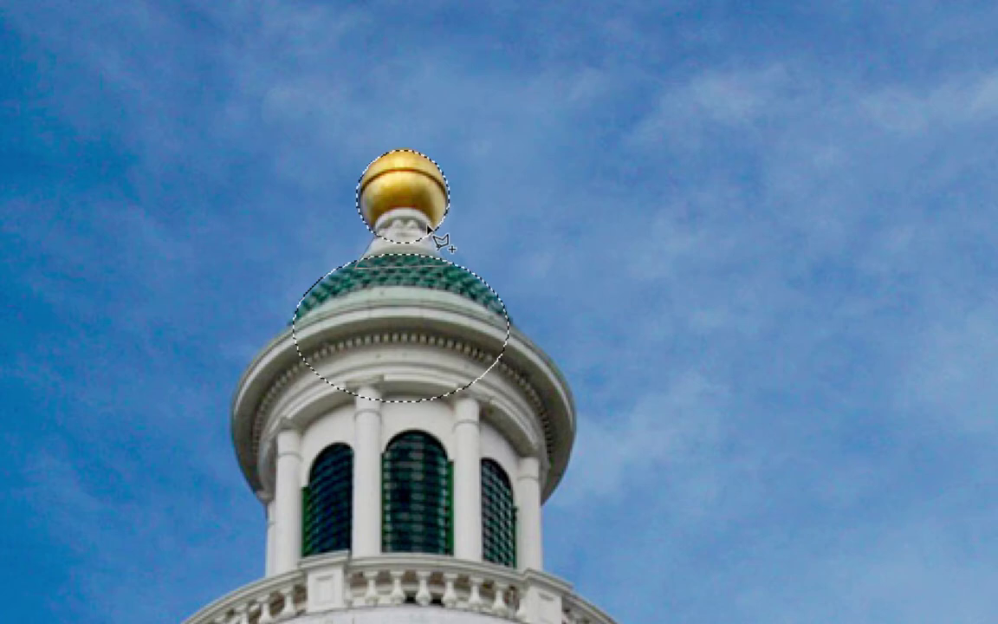
{"action": "double_click", "coordinate": [364, 227]}
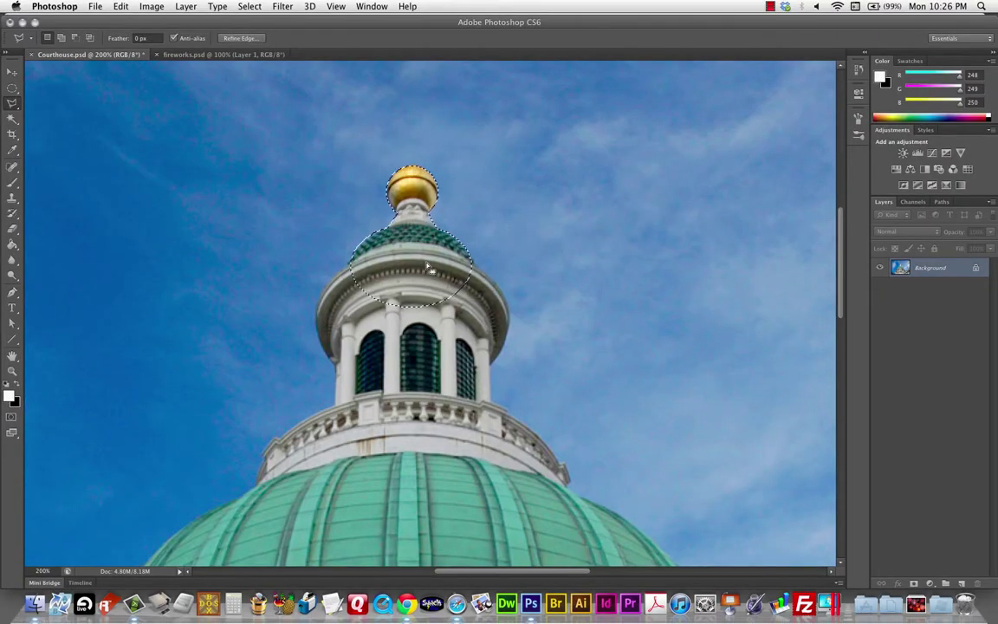
Add the combined selection to the courthouse channel and fit the image on screen
{"action": "left_click", "coordinate": [258, 6]}
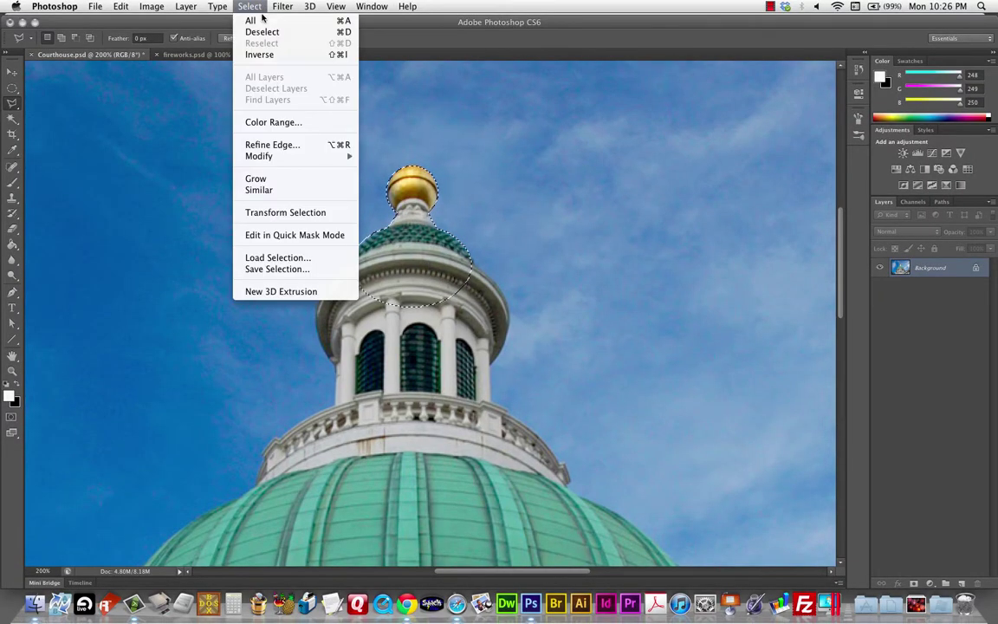
{"action": "left_click", "coordinate": [291, 269]}
{"action": "left_click", "coordinate": [550, 173]}
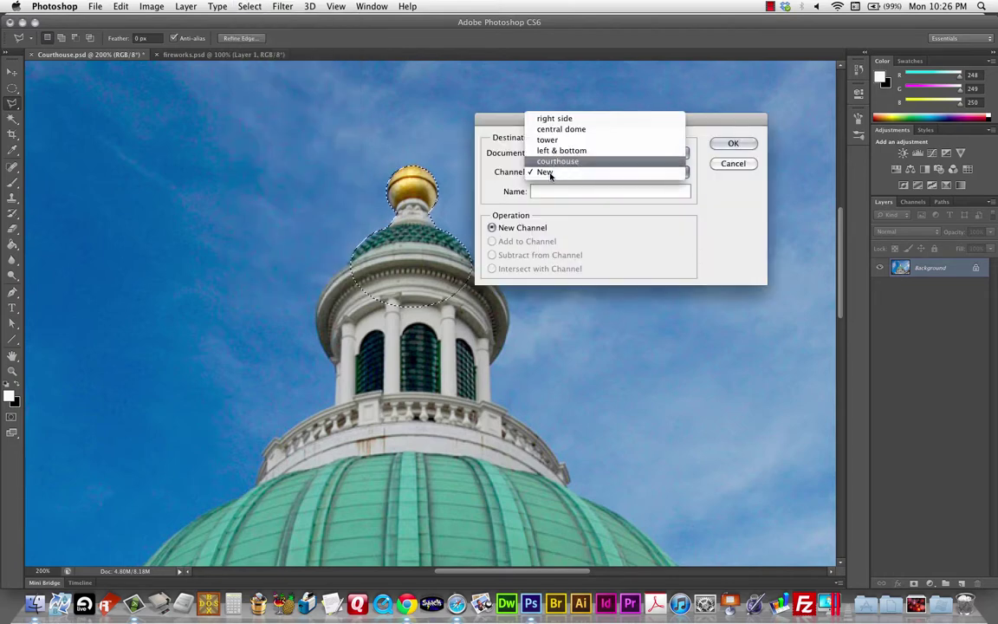
{"action": "left_click", "coordinate": [556, 162]}
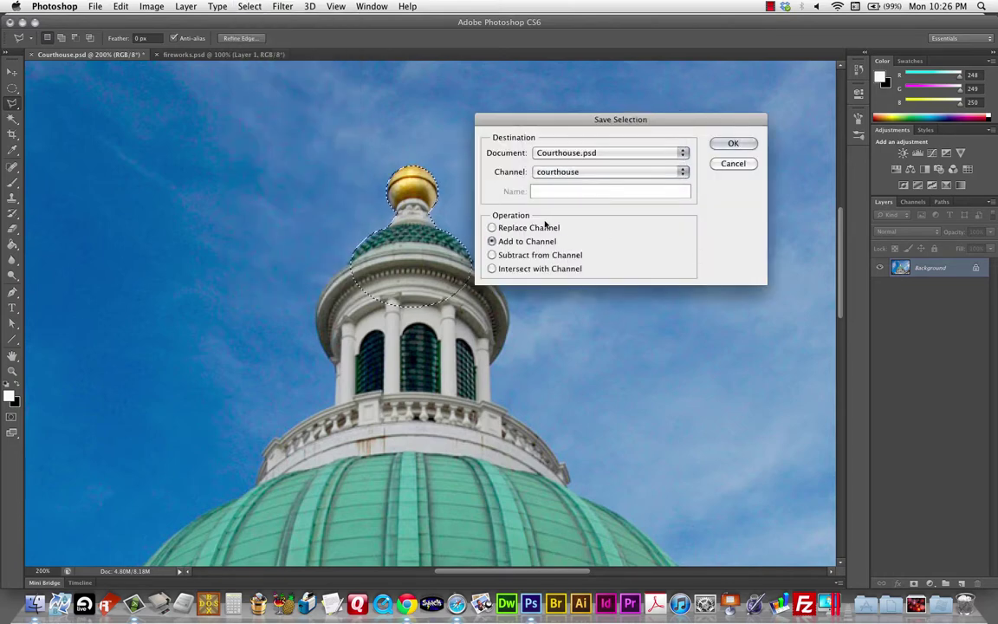
{"action": "left_click", "coordinate": [735, 143]}
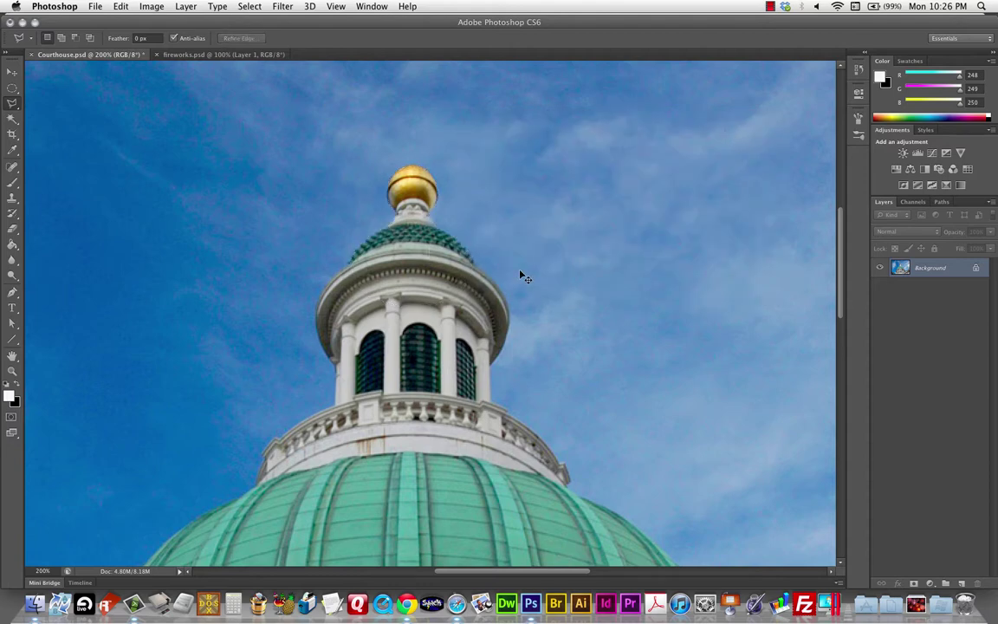
{"action": "key", "text": "super+0"}
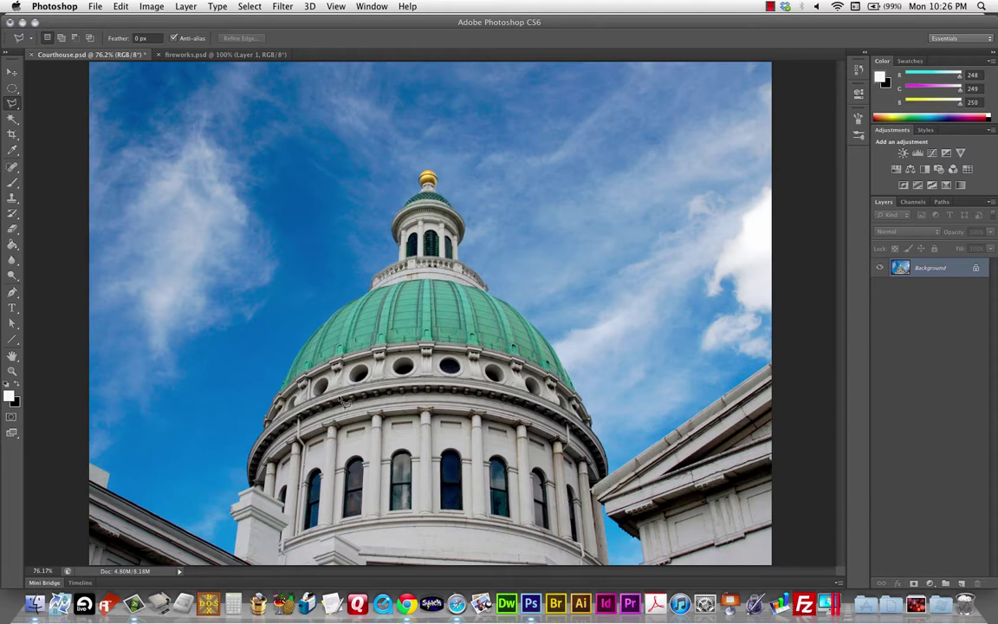
Load the saved courthouse channel as the active selection via Select > Load Selection
{"action": "left_click", "coordinate": [251, 7]}
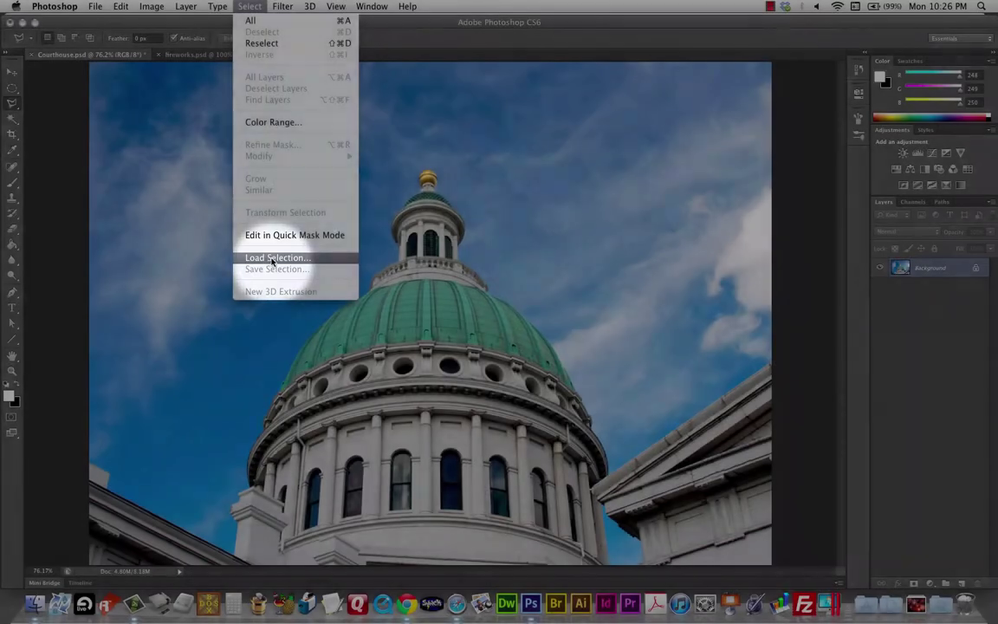
{"action": "left_click", "coordinate": [274, 259]}
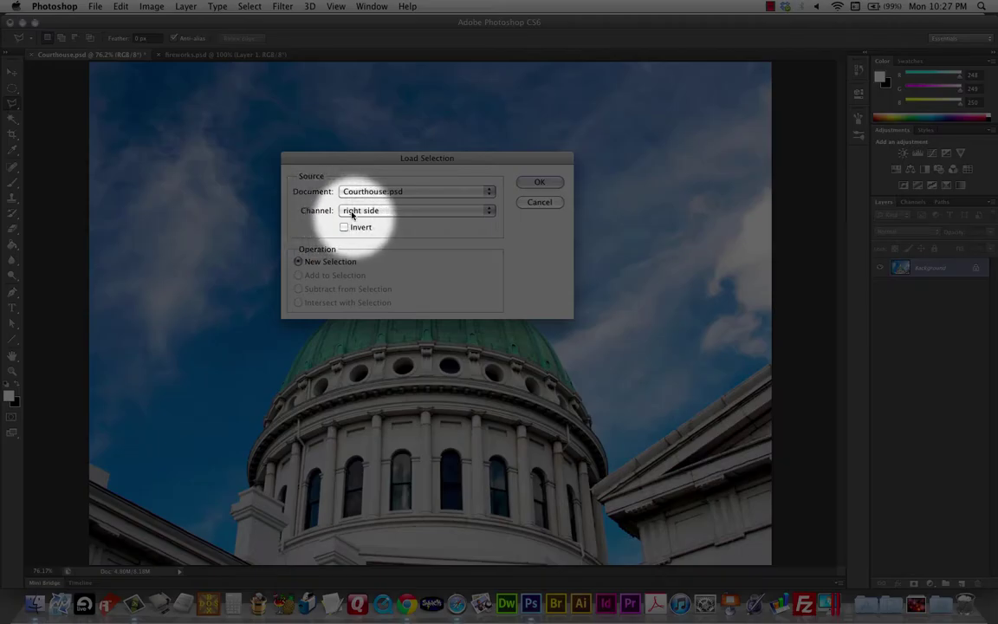
{"action": "left_click", "coordinate": [354, 214]}
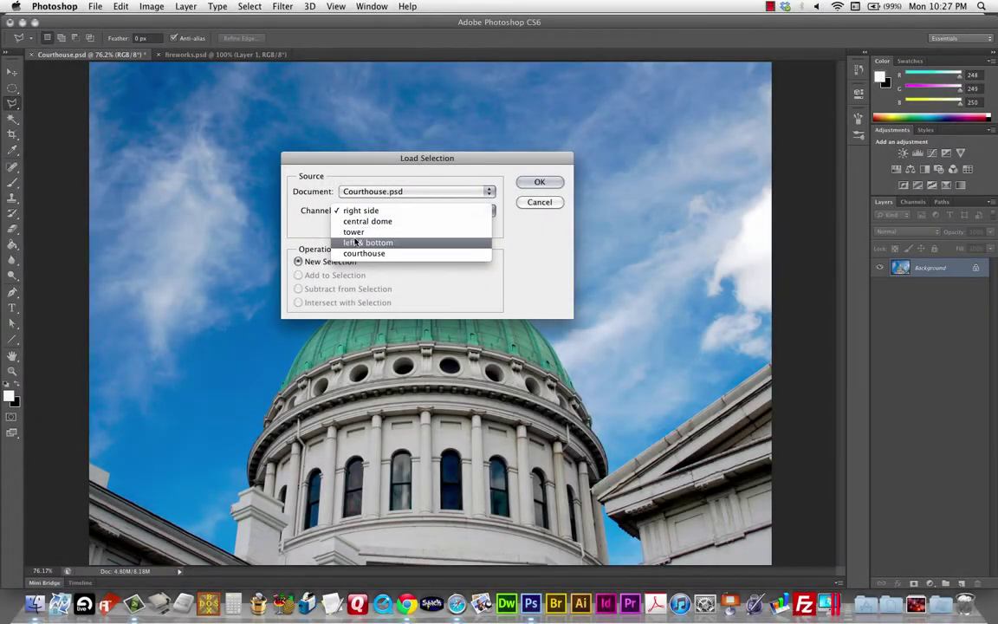
{"action": "left_click", "coordinate": [354, 252]}
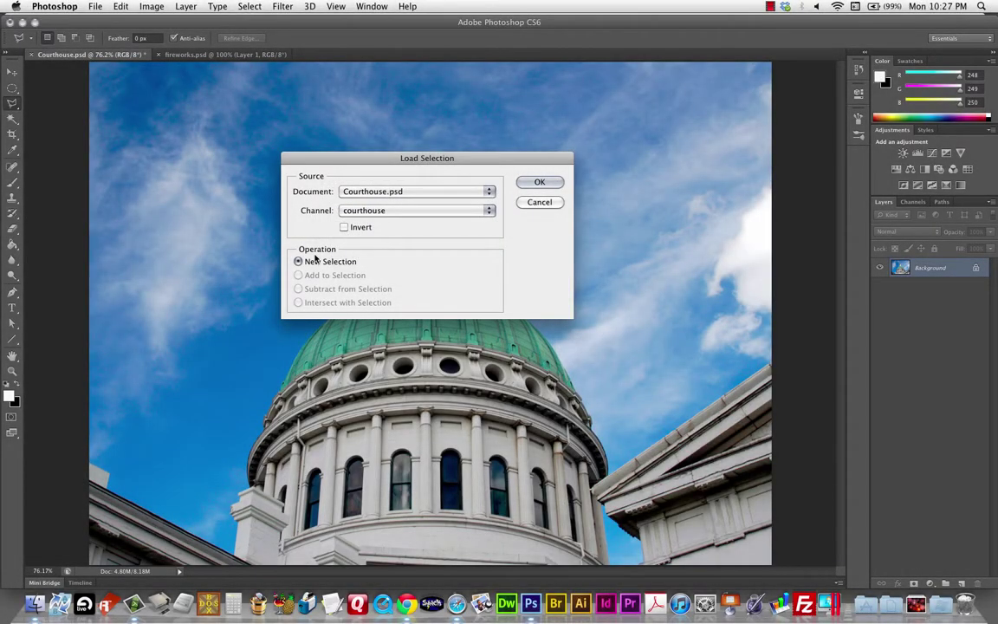
{"action": "left_click", "coordinate": [537, 183]}
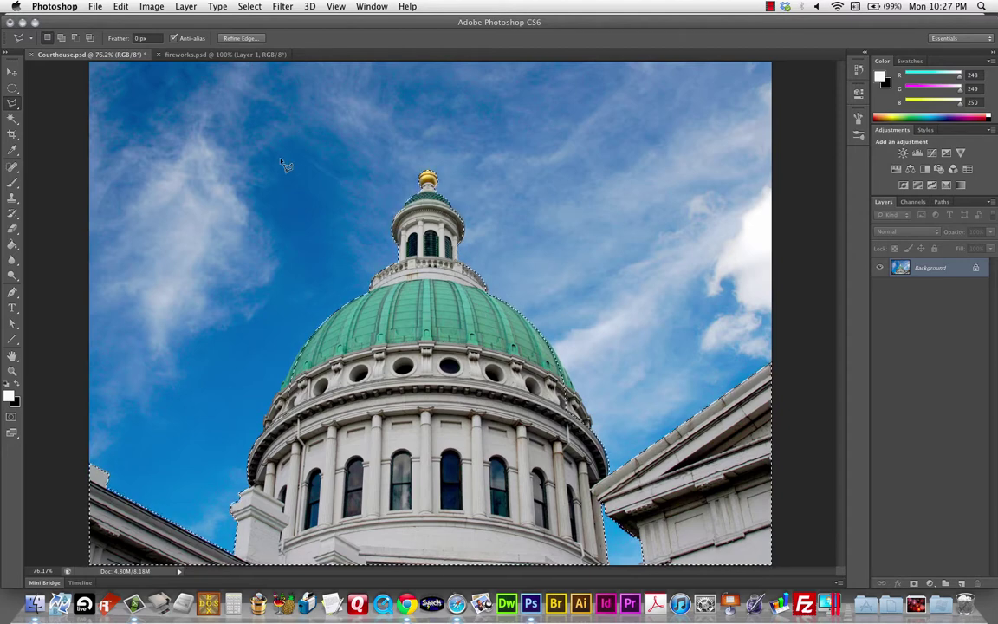
Drag the selected courthouse into the fireworks image and position it higher and to the right
{"action": "key", "text": "v"}
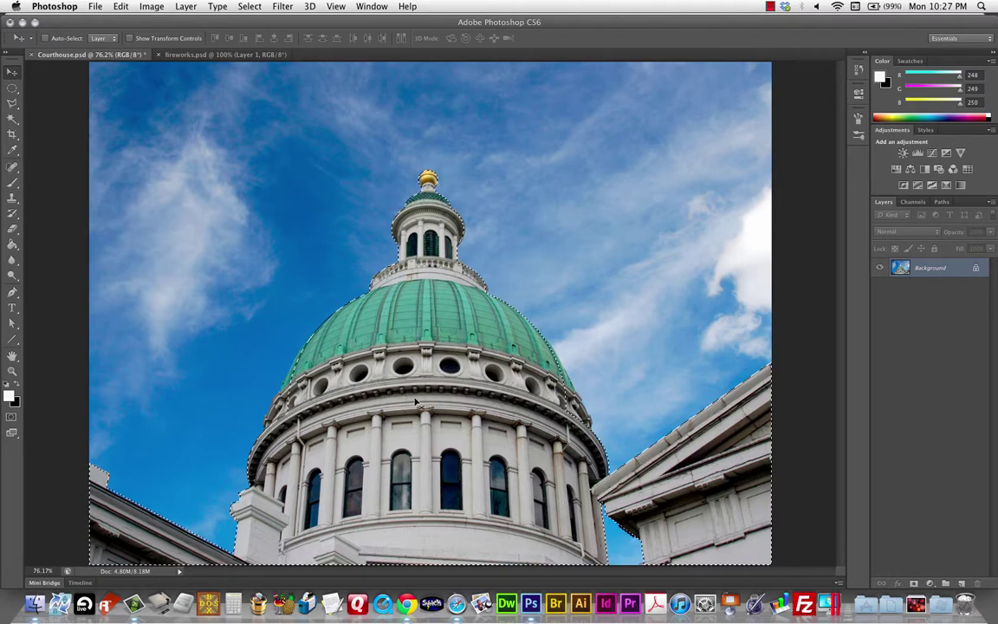
{"action": "left_click_drag", "start_coordinate": [381, 359], "coordinate": [465, 367]}
{"action": "left_click_drag", "start_coordinate": [437, 454], "coordinate": [442, 401]}
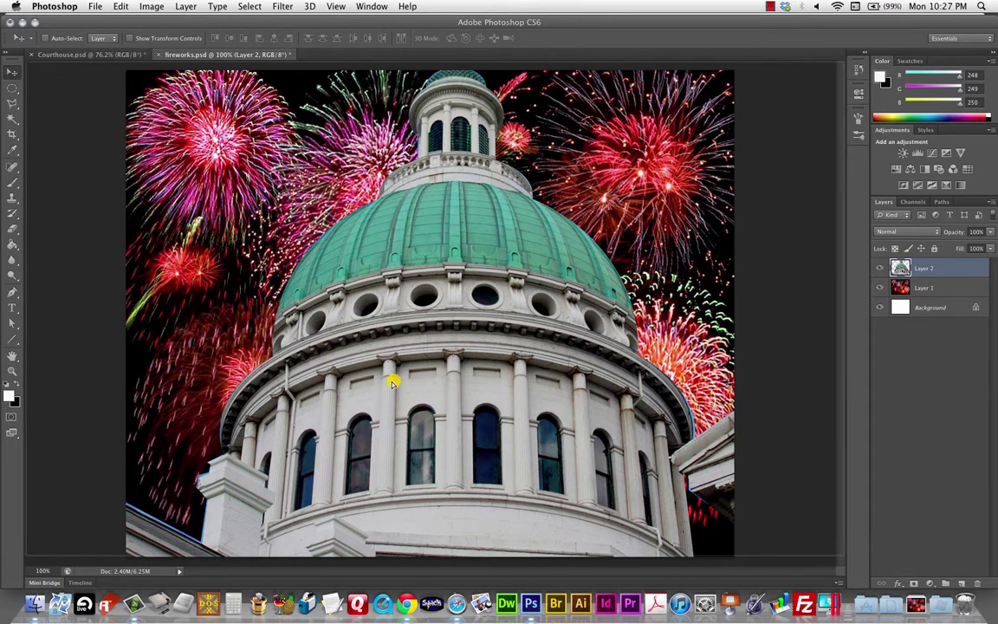
{"action": "left_click_drag", "start_coordinate": [392, 379], "coordinate": [495, 389]}
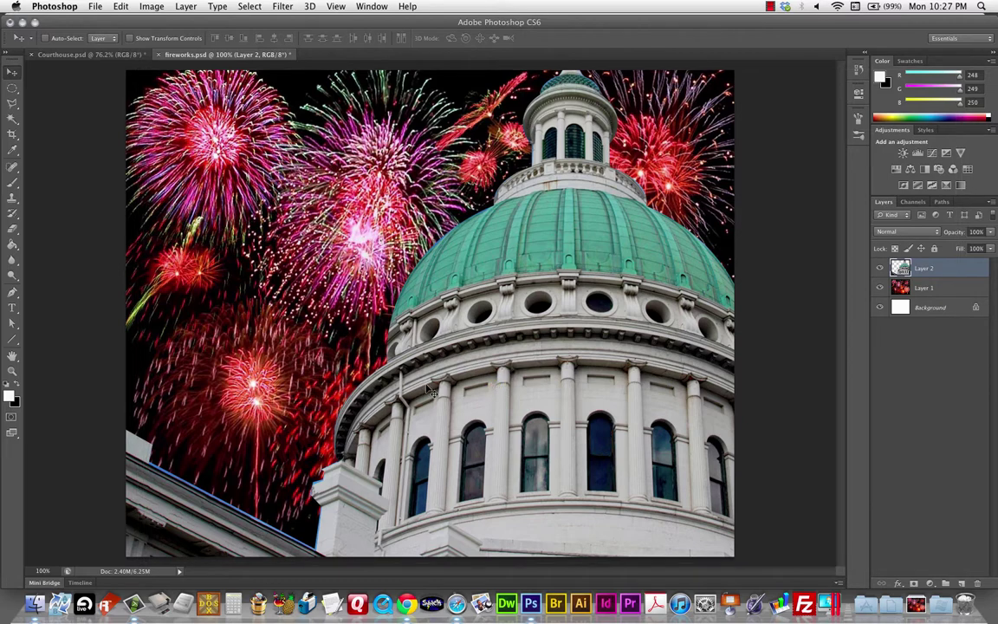
Scale the courthouse layer down to about 68% with Free Transform and commit
{"action": "key", "text": "super+t"}
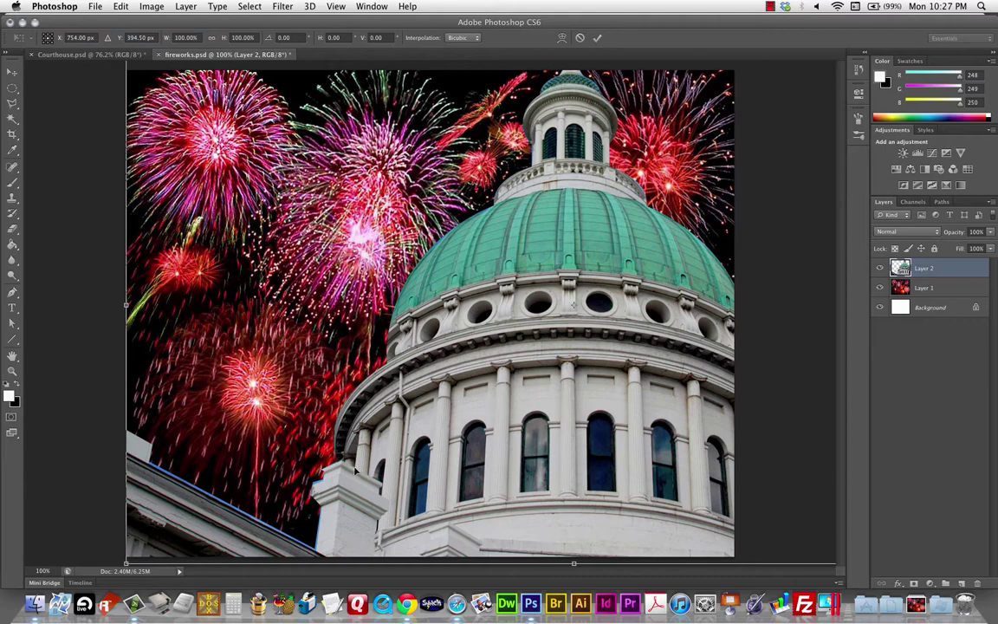
{"action": "left_click_drag", "start_coordinate": [405, 485], "coordinate": [407, 468]}
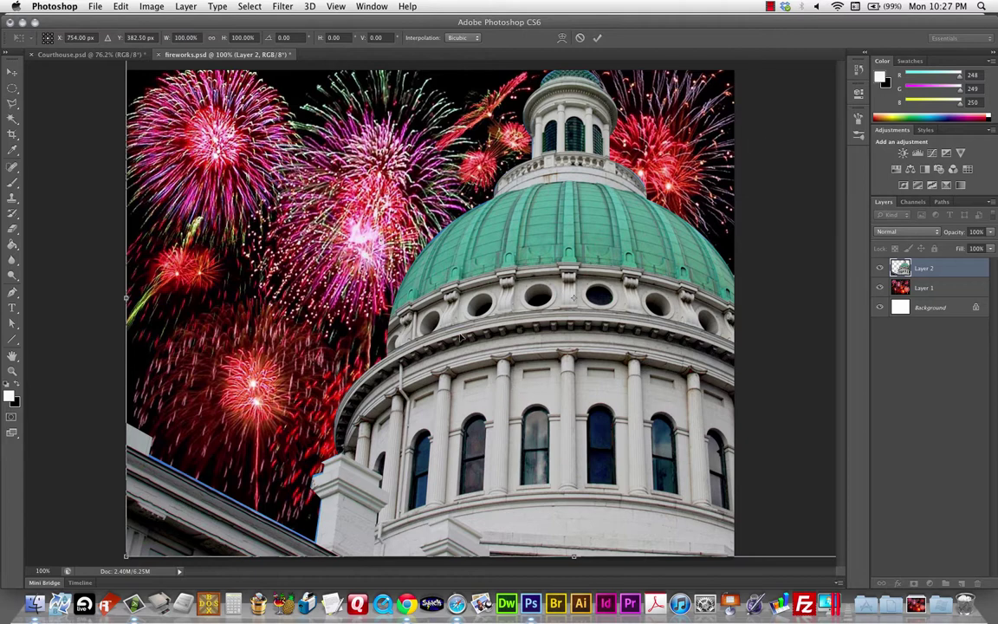
{"action": "key", "text": "super+minus"}
{"action": "key", "text": "super+minus"}
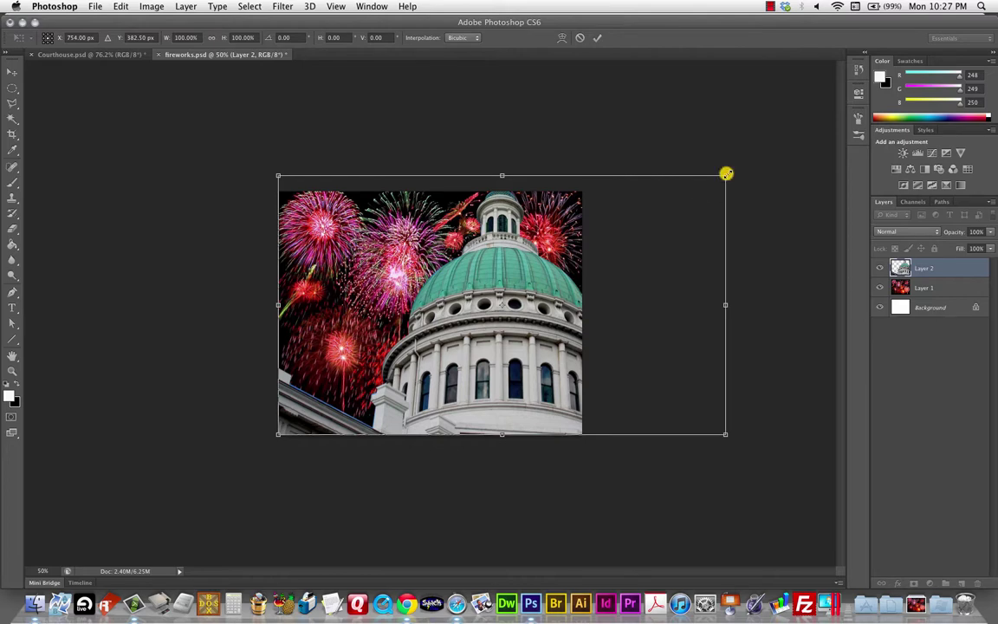
{"action": "left_click_drag", "start_coordinate": [725, 172], "coordinate": [588, 260]}
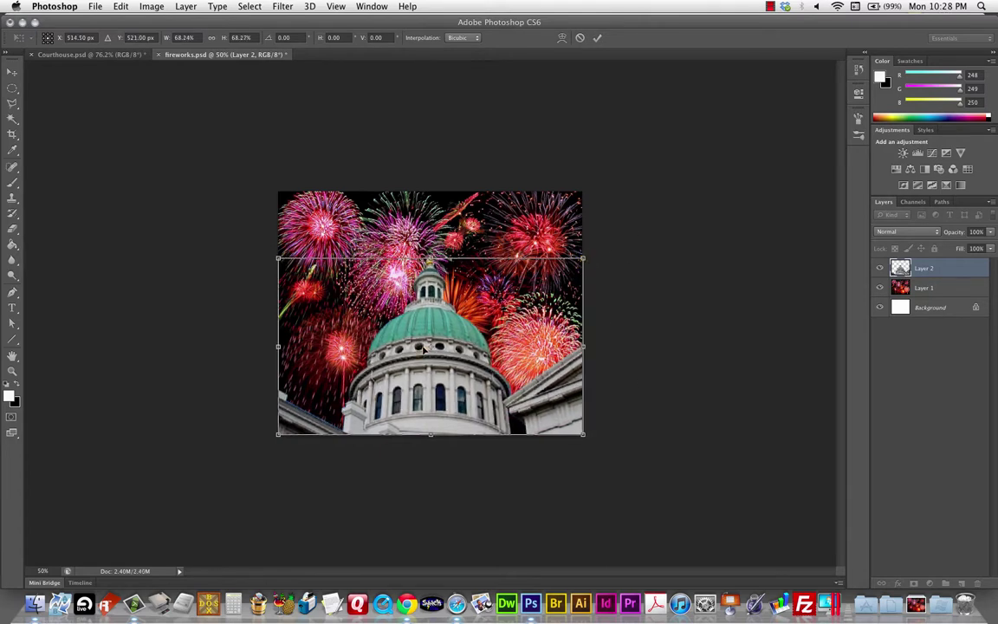
{"action": "key", "text": "Return"}
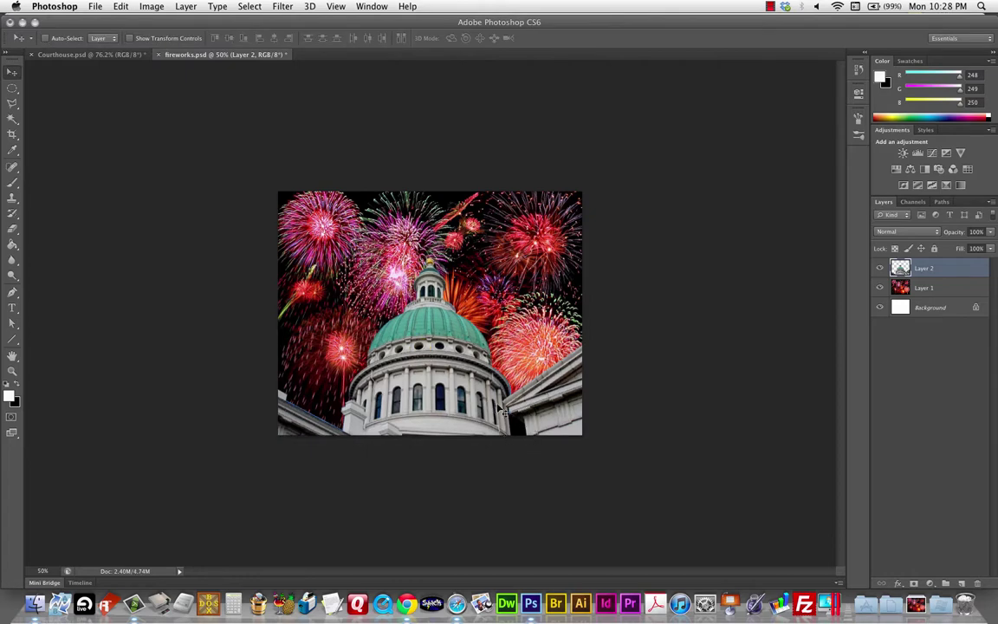
Zoom fireworks.psd to 100% to view the courthouse in front of the fireworks
{"action": "key", "text": "super+equal"}
{"action": "key", "text": "super+equal"}
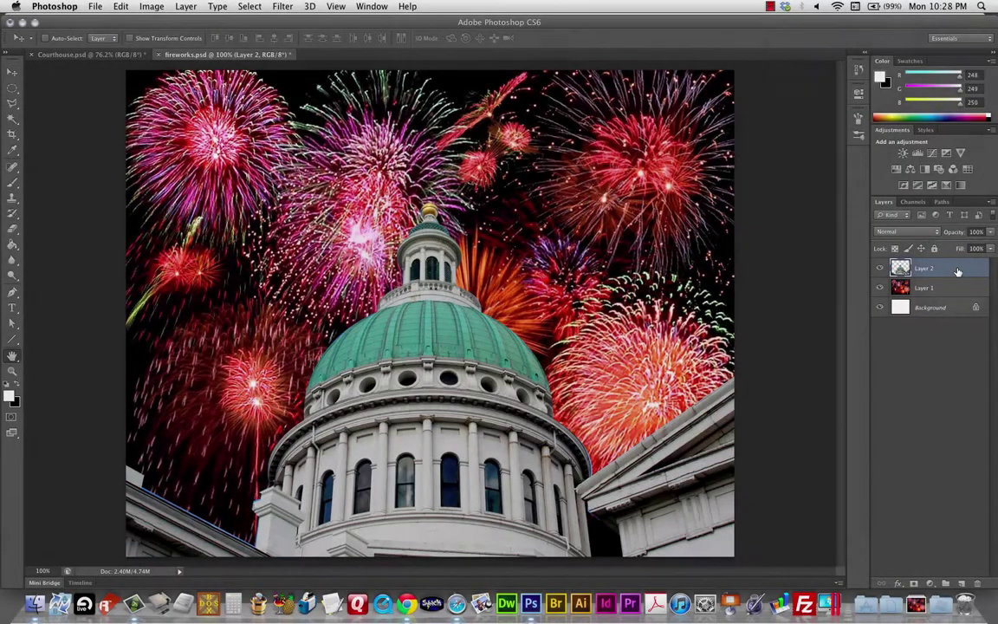
Turn on a Gradient Overlay for Layer 2 and open its gradient in the Gradient Editor
{"action": "double_click", "coordinate": [949, 270]}
{"action": "left_click_drag", "start_coordinate": [487, 116], "coordinate": [609, 140]}
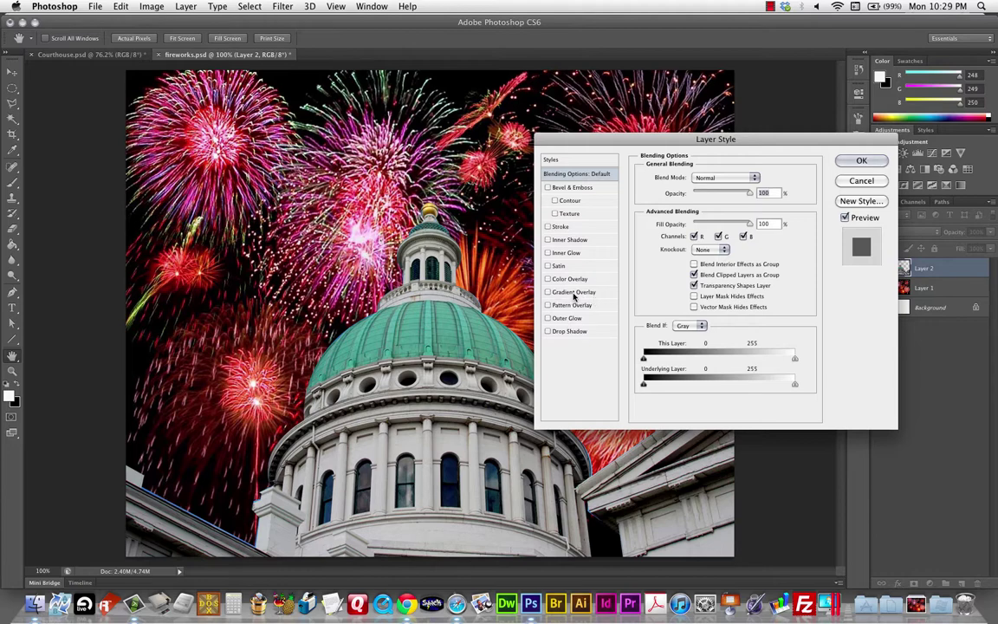
{"action": "left_click_drag", "start_coordinate": [566, 136], "coordinate": [610, 114]}
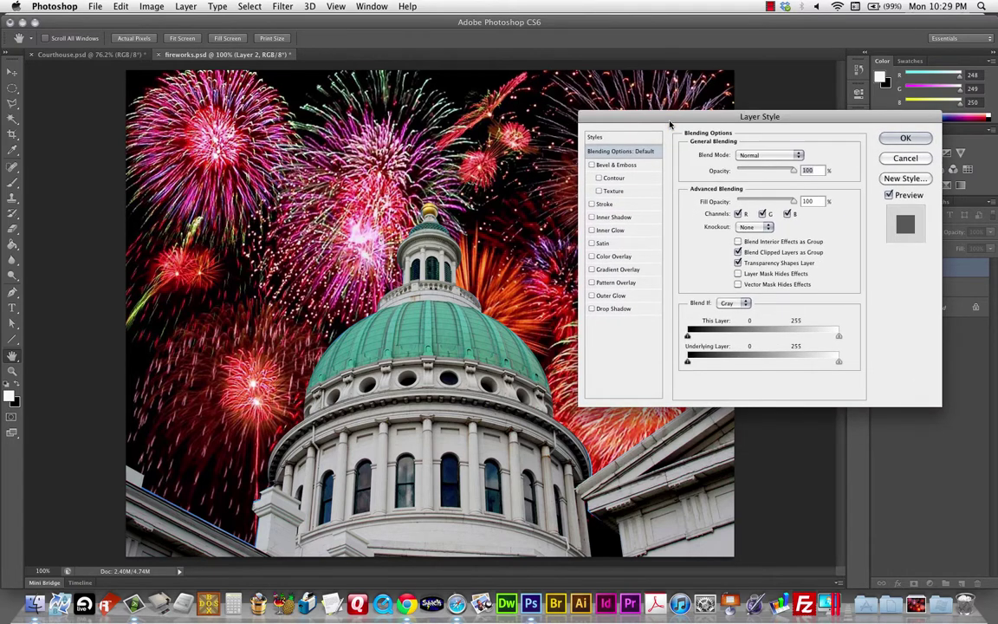
{"action": "left_click", "coordinate": [594, 270]}
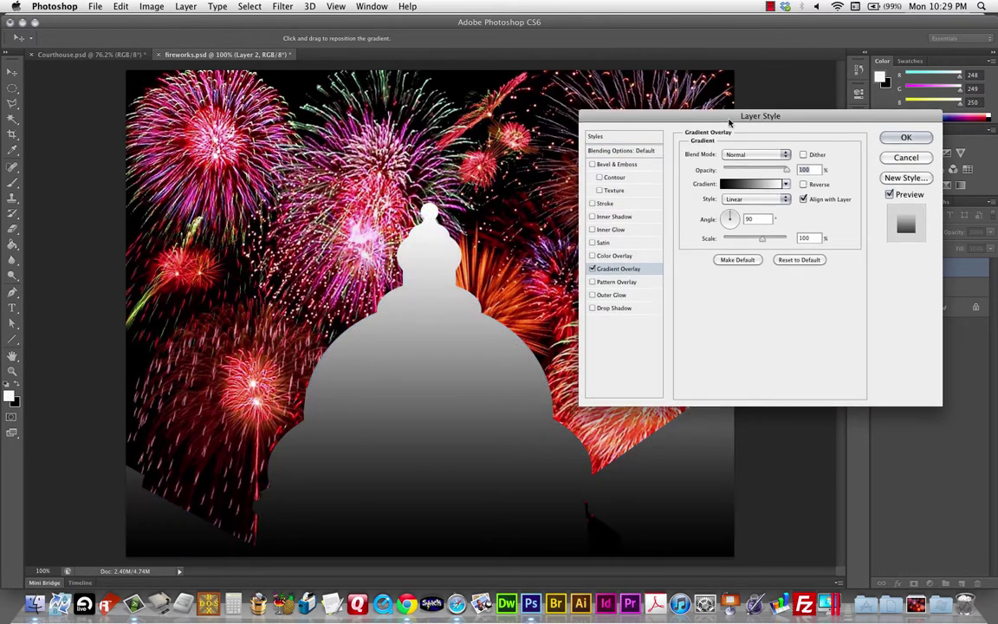
{"action": "left_click_drag", "start_coordinate": [668, 119], "coordinate": [676, 118]}
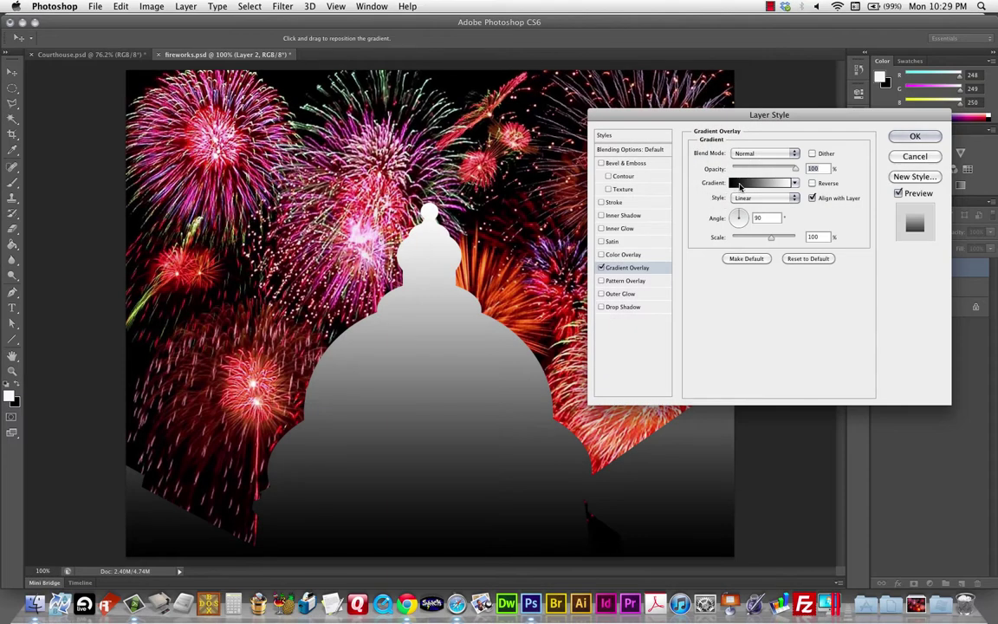
{"action": "left_click", "coordinate": [740, 186]}
{"action": "left_click_drag", "start_coordinate": [577, 122], "coordinate": [669, 122]}
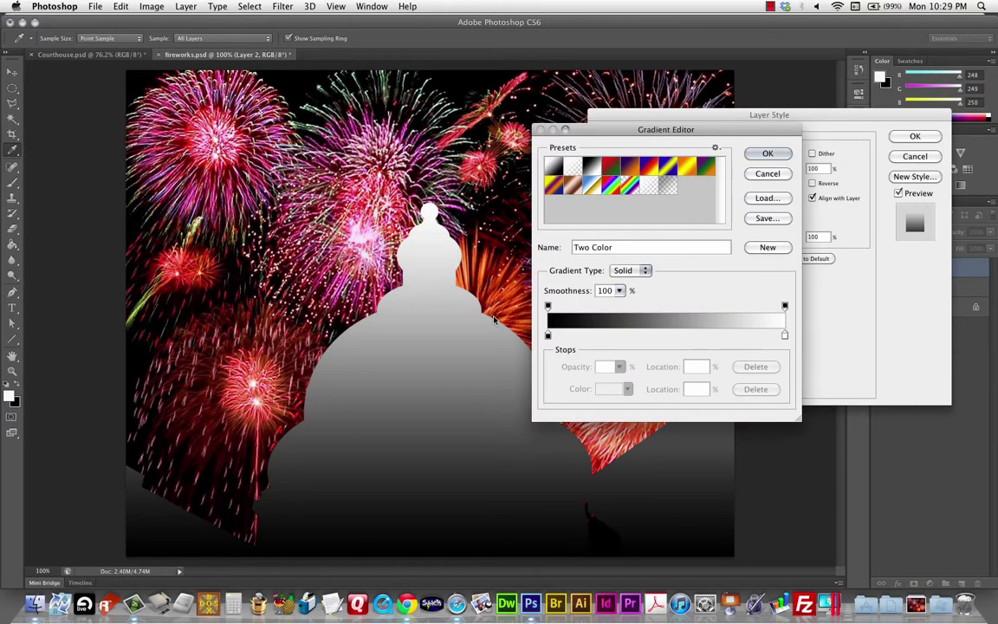
Set the gradient's left stop to firework red d24229 sampled from the canvas
{"action": "left_click", "coordinate": [548, 336]}
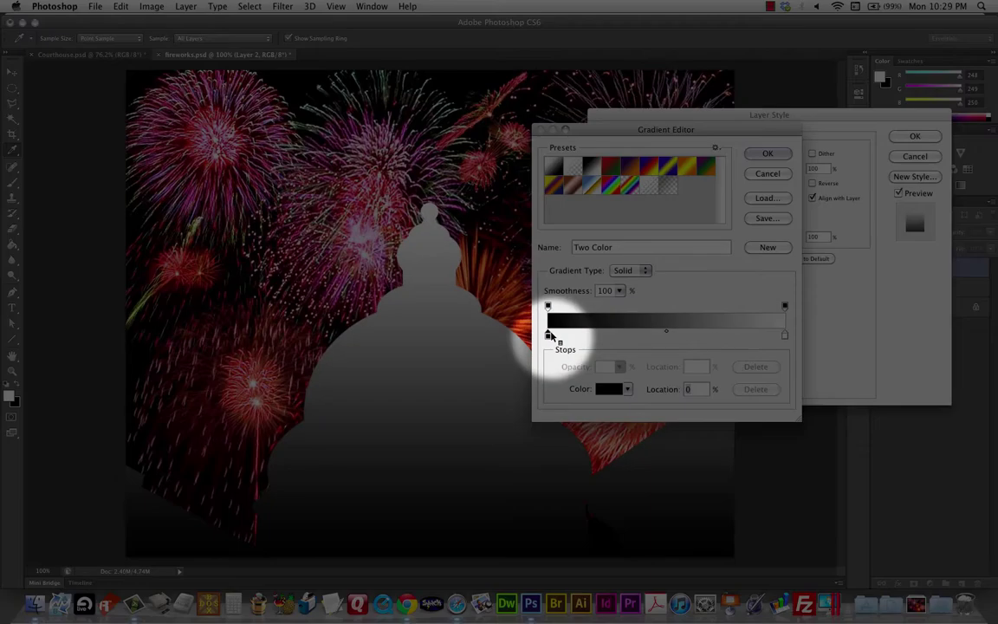
{"action": "left_click", "coordinate": [605, 389]}
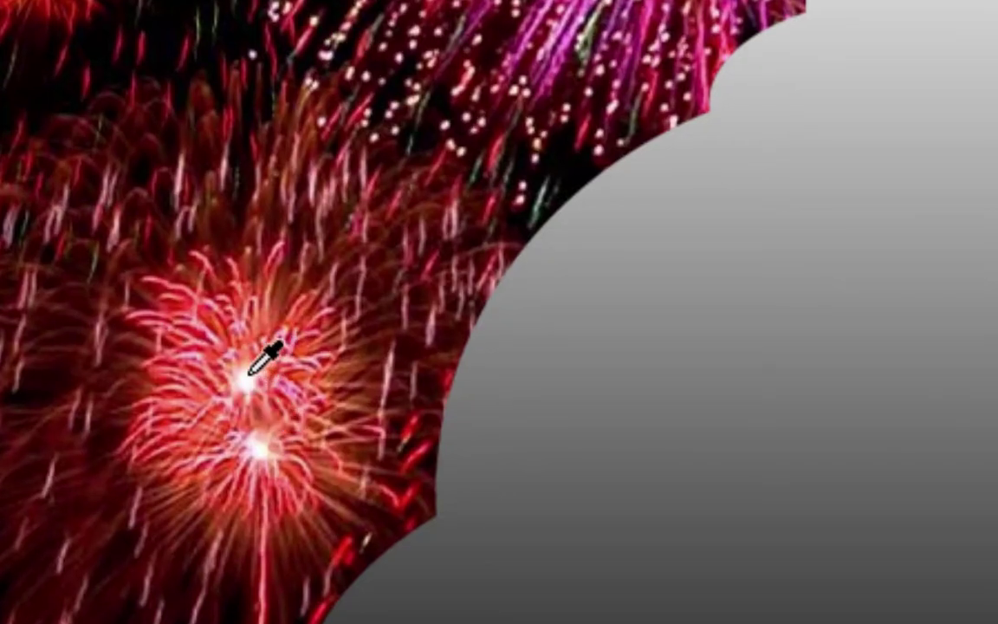
{"action": "left_click", "coordinate": [264, 365]}
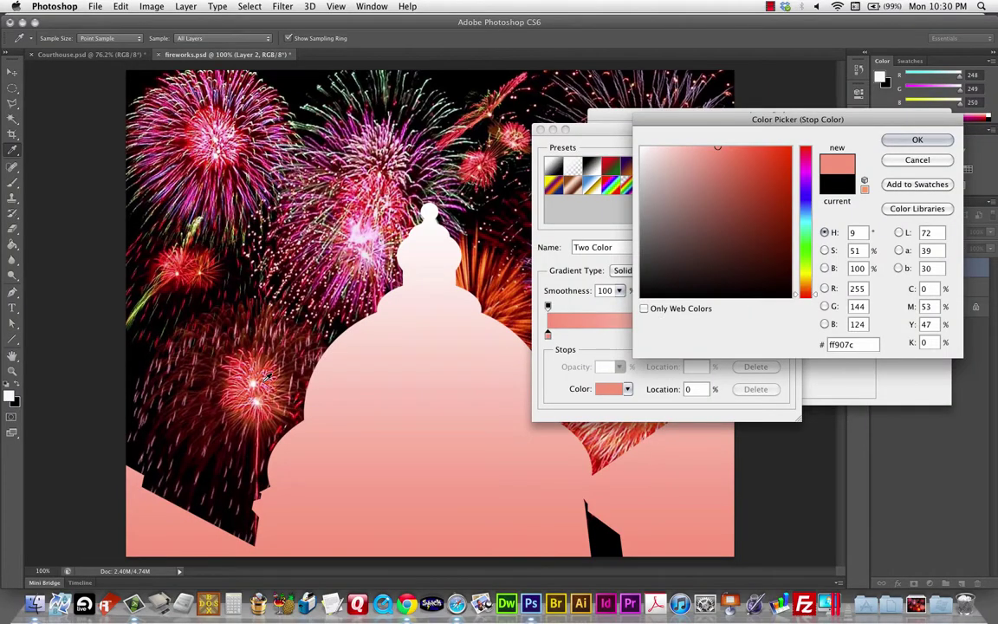
{"action": "left_click", "coordinate": [236, 338]}
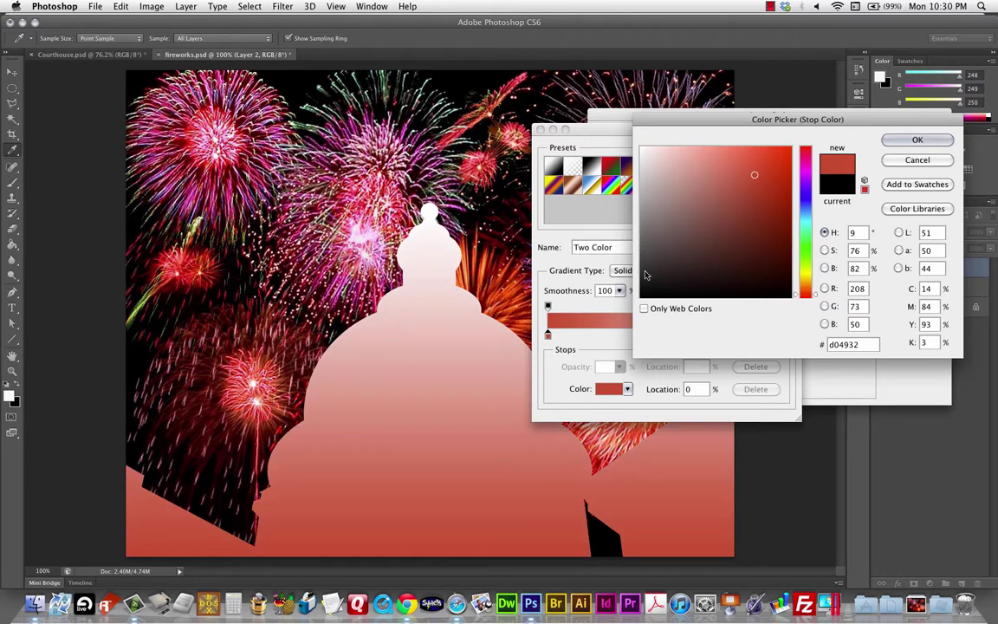
{"action": "left_click", "coordinate": [761, 173]}
{"action": "left_click_drag", "start_coordinate": [735, 127], "coordinate": [671, 195]}
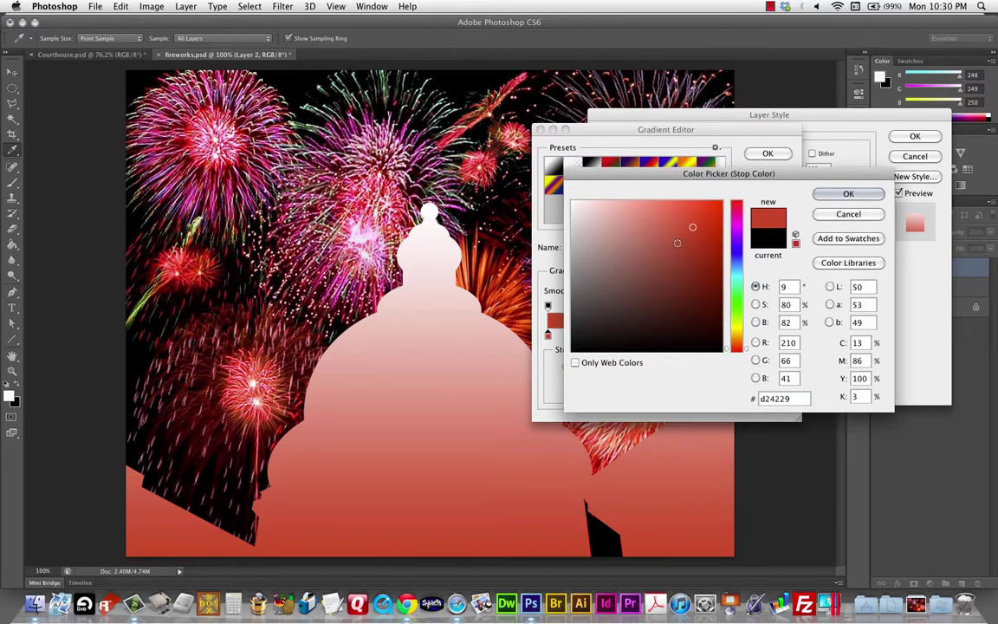
{"action": "left_click", "coordinate": [849, 194]}
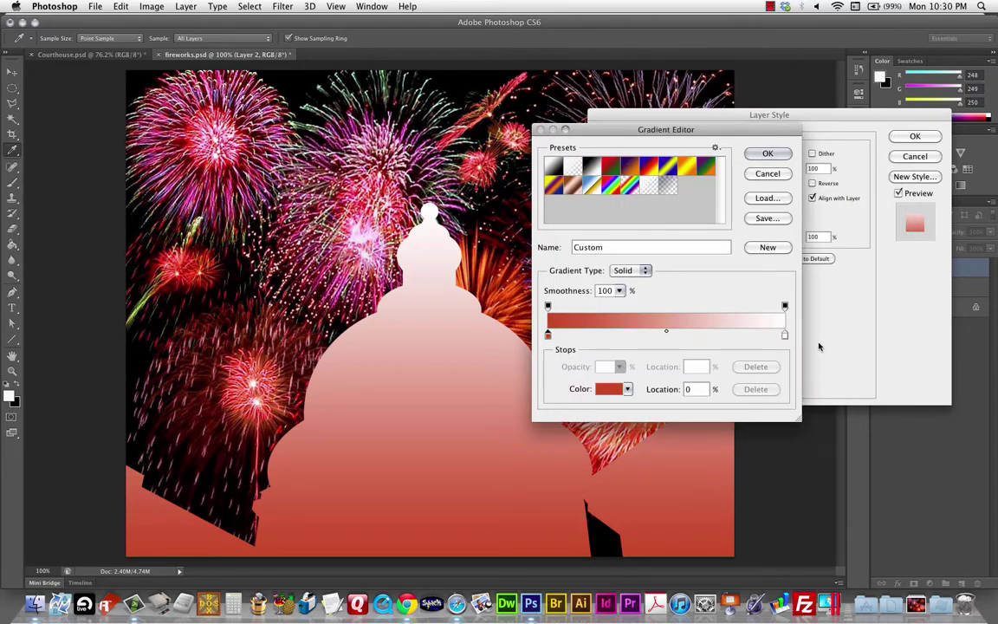
Set the right stop to very dark red 2f0000, apply the gradient, and enable Reverse
{"action": "left_click", "coordinate": [785, 335]}
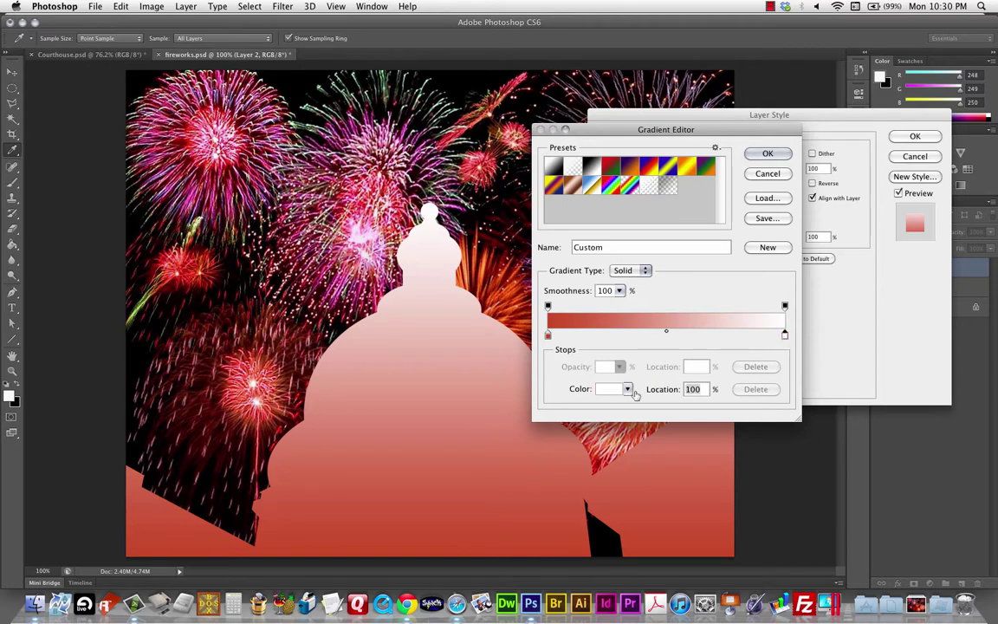
{"action": "left_click", "coordinate": [609, 391]}
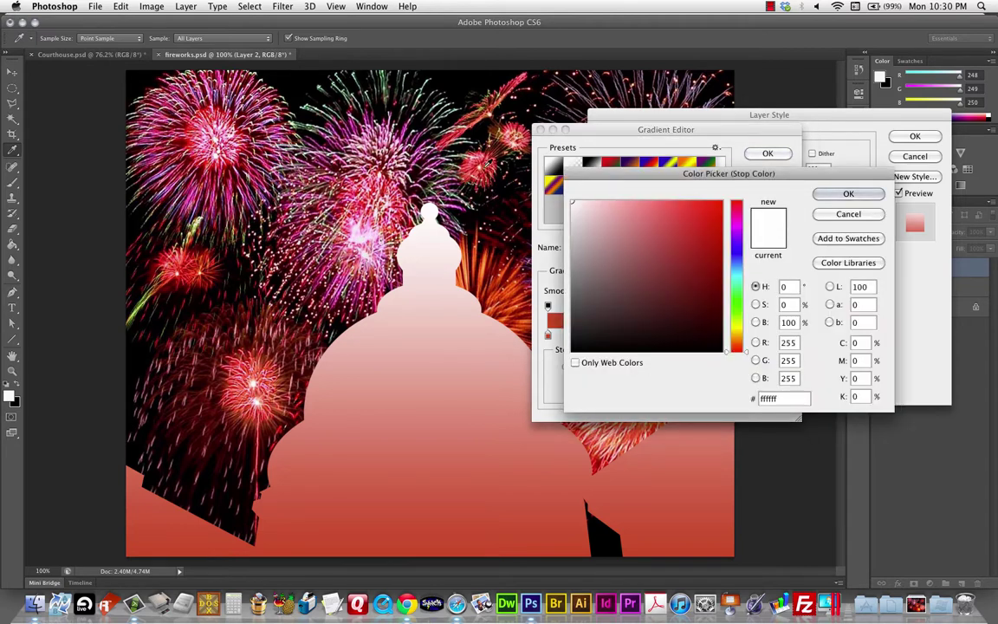
{"action": "left_click", "coordinate": [439, 145]}
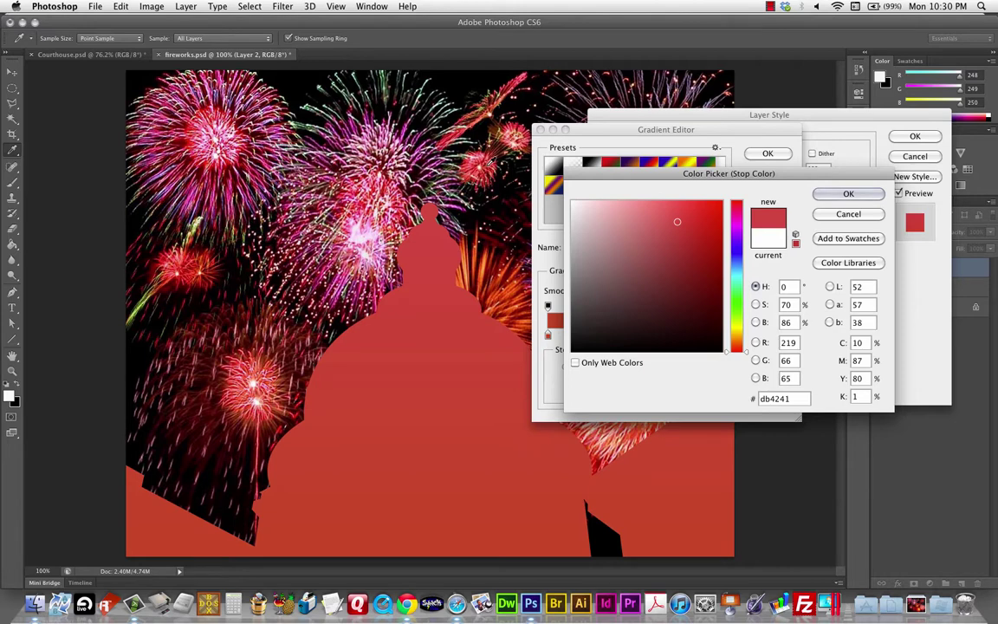
{"action": "left_click", "coordinate": [436, 234]}
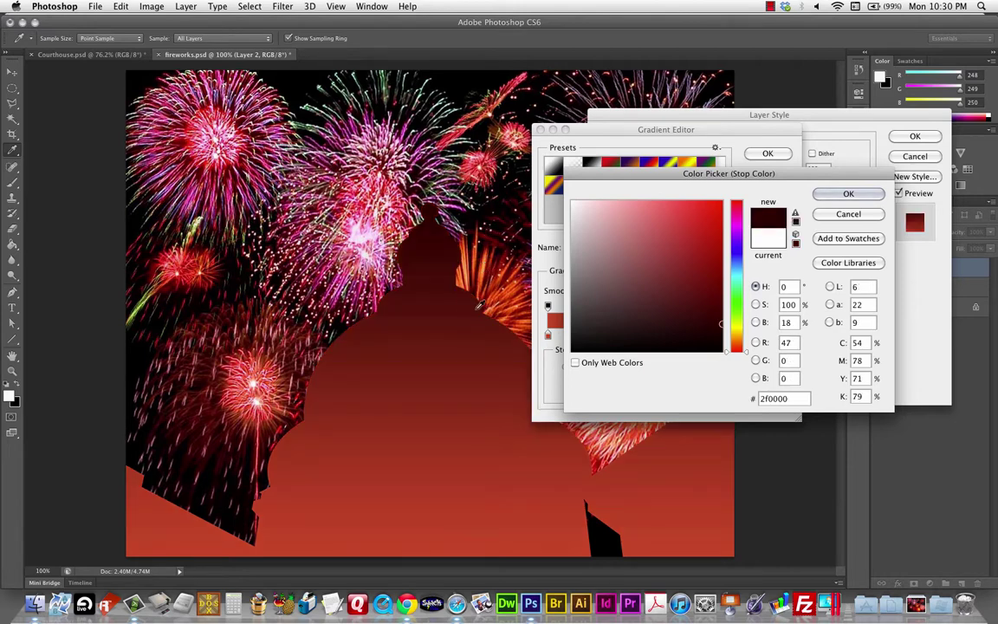
{"action": "left_click", "coordinate": [849, 194]}
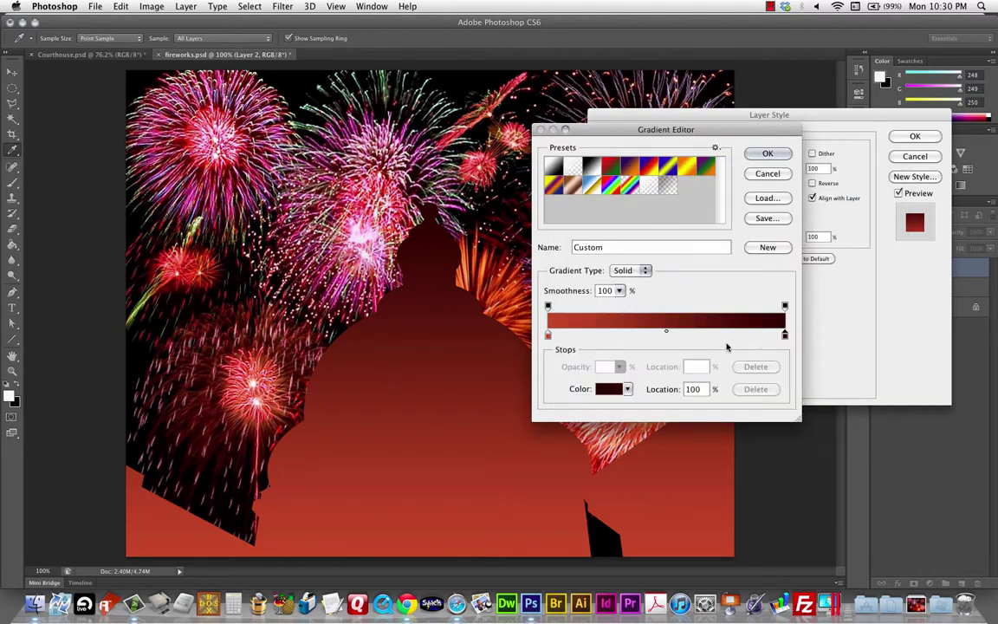
{"action": "left_click", "coordinate": [768, 154]}
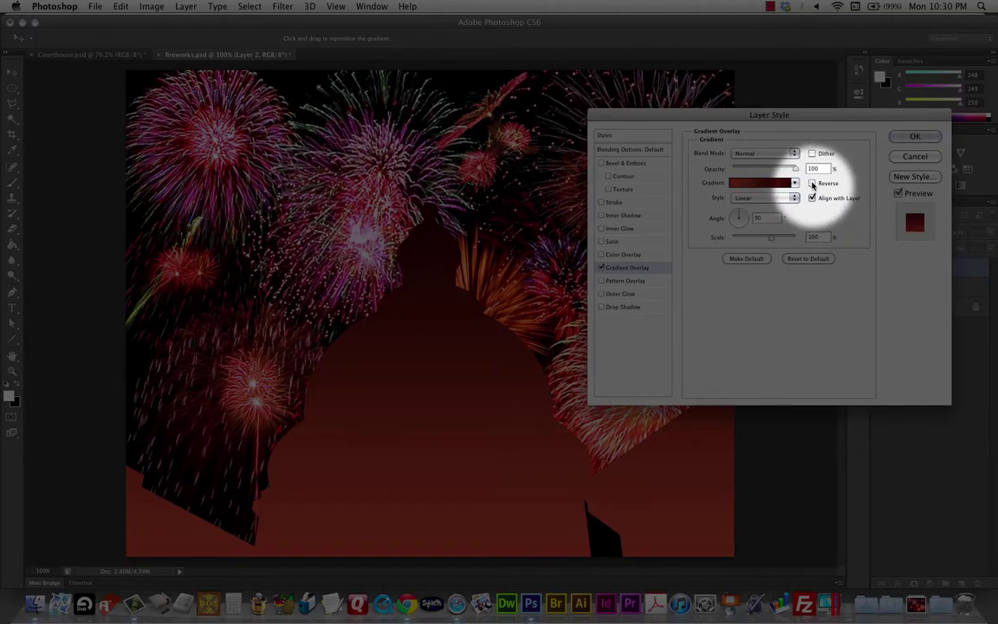
{"action": "left_click", "coordinate": [813, 184]}
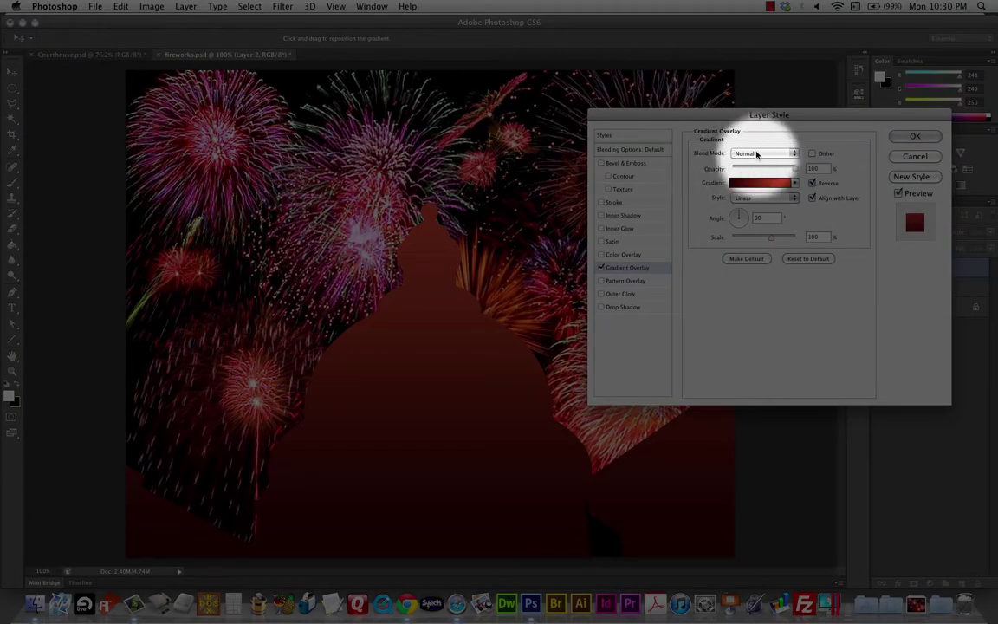
Compare Color Burn, Multiply and Linear Burn overlay blends and lower opacity to about 93
{"action": "left_click", "coordinate": [750, 155]}
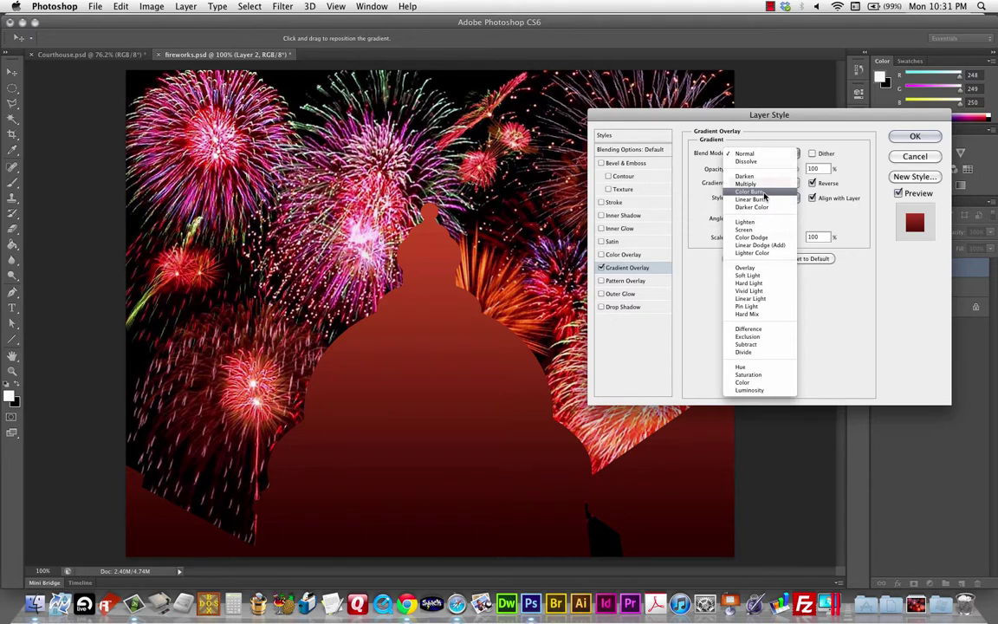
{"action": "left_click", "coordinate": [764, 192]}
{"action": "left_click", "coordinate": [762, 153]}
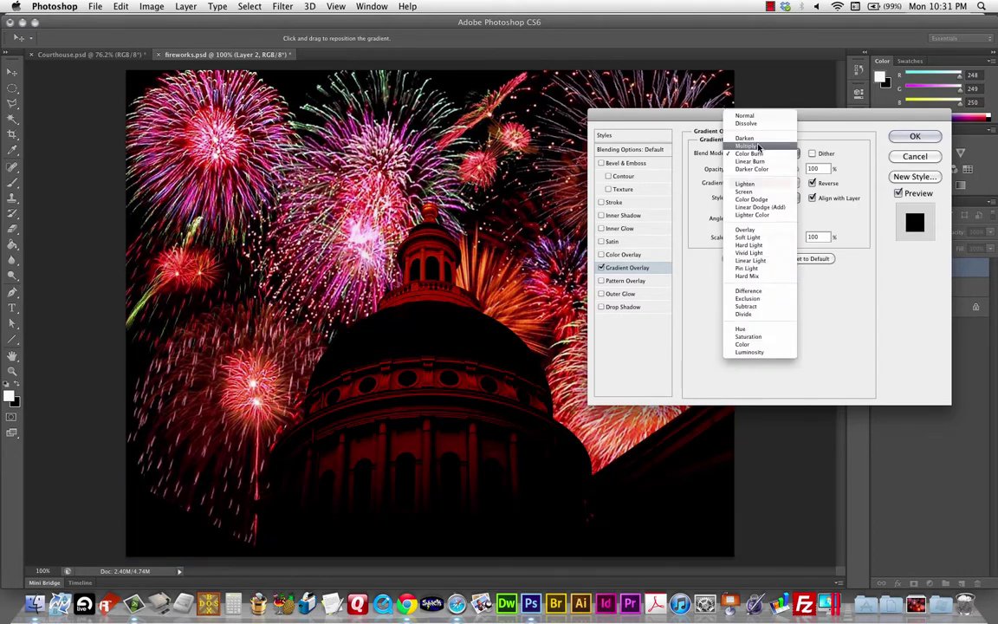
{"action": "left_click", "coordinate": [758, 146]}
{"action": "left_click", "coordinate": [747, 156]}
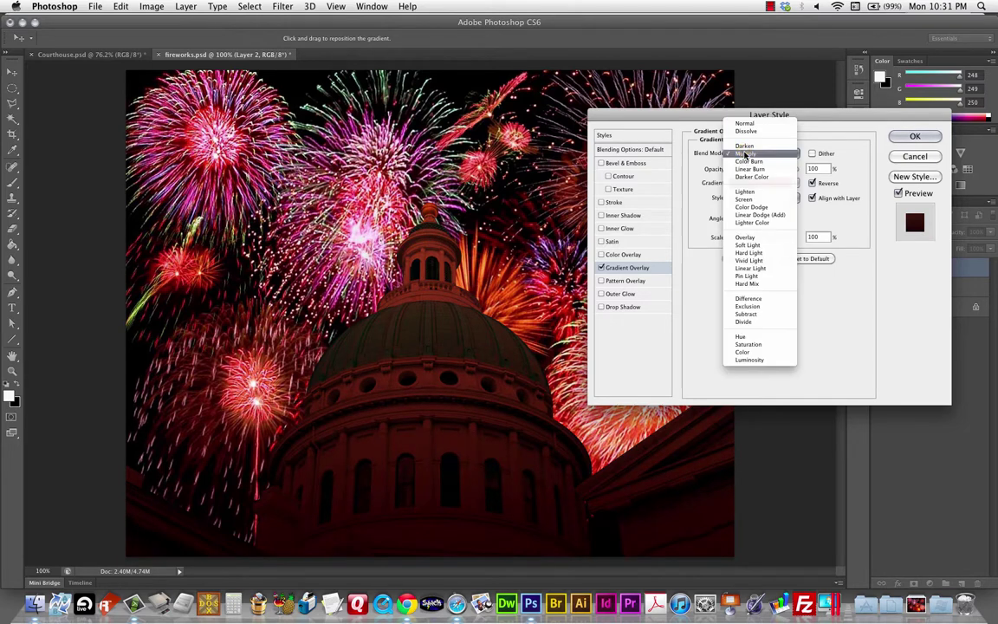
{"action": "left_click", "coordinate": [758, 168]}
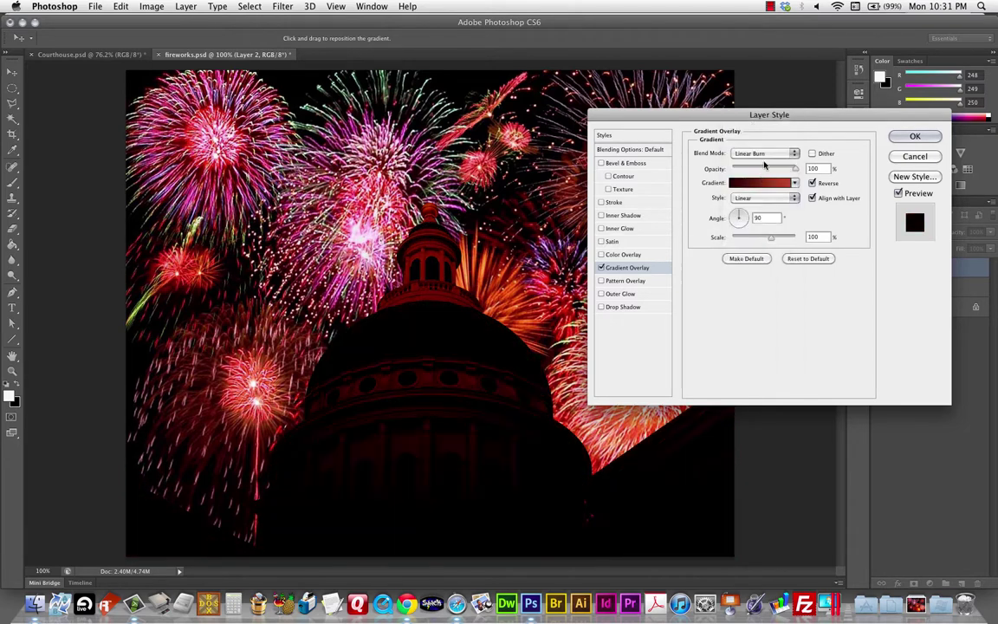
{"action": "left_click", "coordinate": [761, 153]}
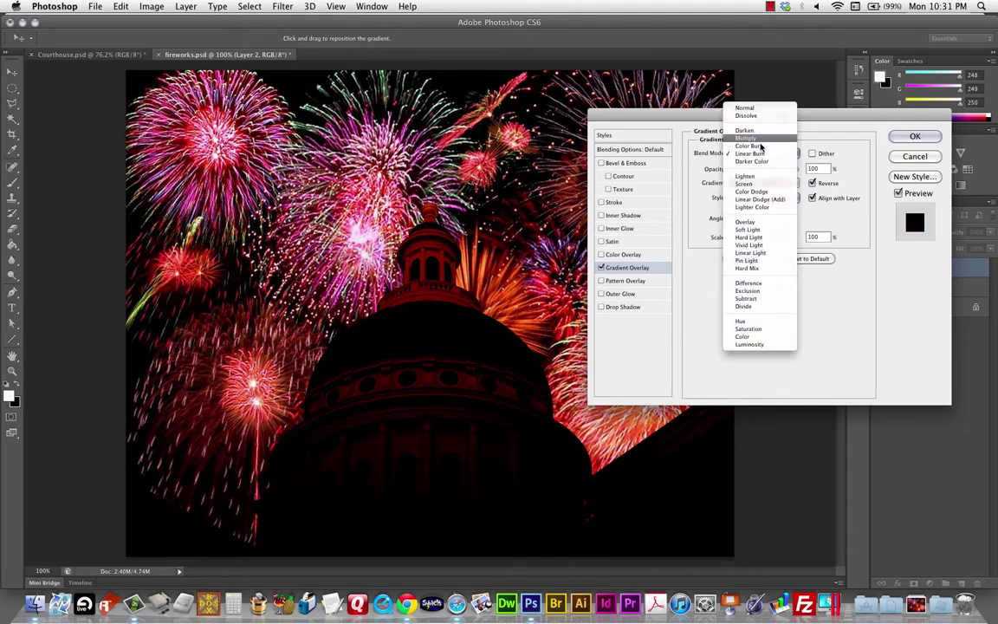
{"action": "left_click", "coordinate": [753, 138]}
{"action": "left_click_drag", "start_coordinate": [796, 170], "coordinate": [785, 169]}
Set overlay opacity to 87% and, after trying Darker Color and Darken, choose Color Burn
{"action": "left_click", "coordinate": [761, 153]}
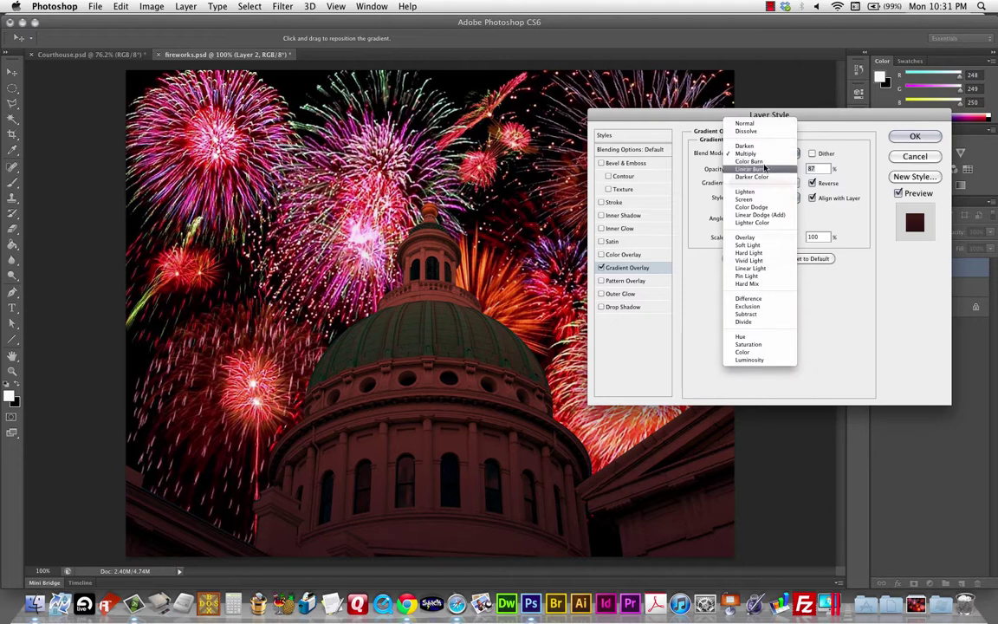
{"action": "left_click", "coordinate": [763, 177]}
{"action": "left_click", "coordinate": [784, 156]}
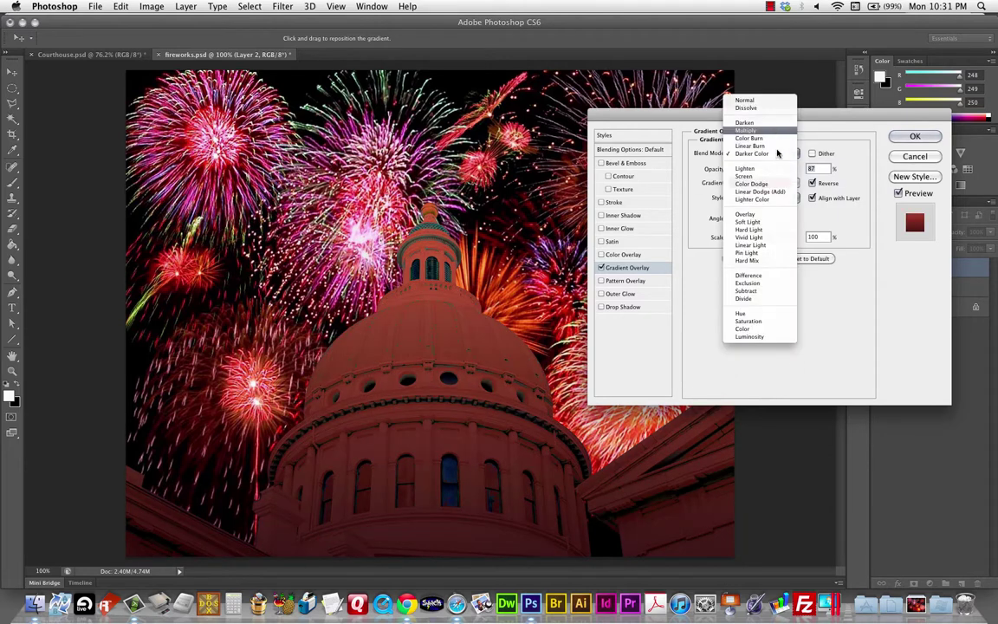
{"action": "left_click", "coordinate": [697, 120]}
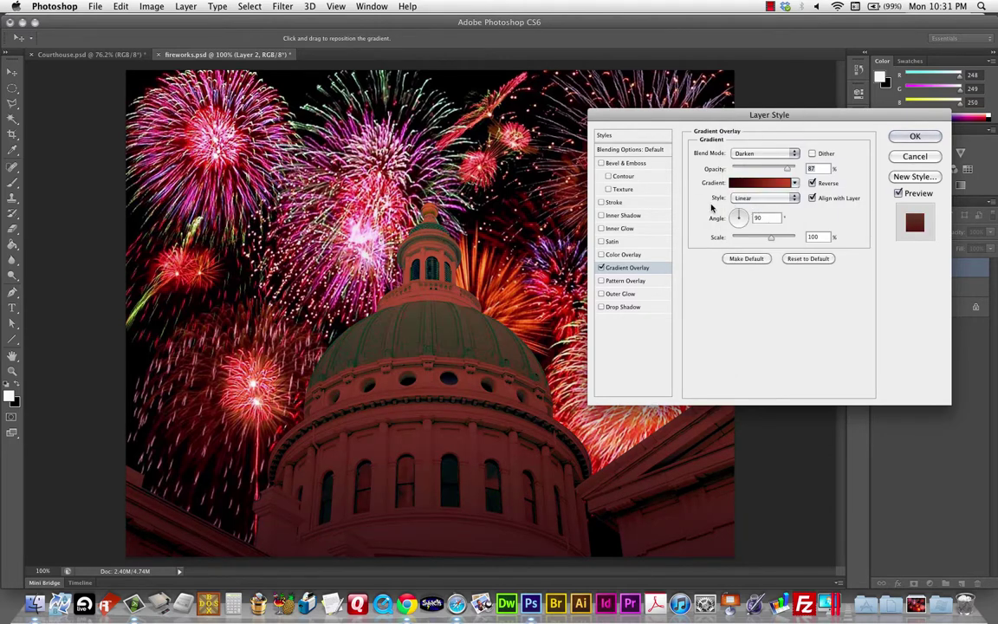
{"action": "left_click", "coordinate": [763, 153]}
{"action": "left_click", "coordinate": [754, 164]}
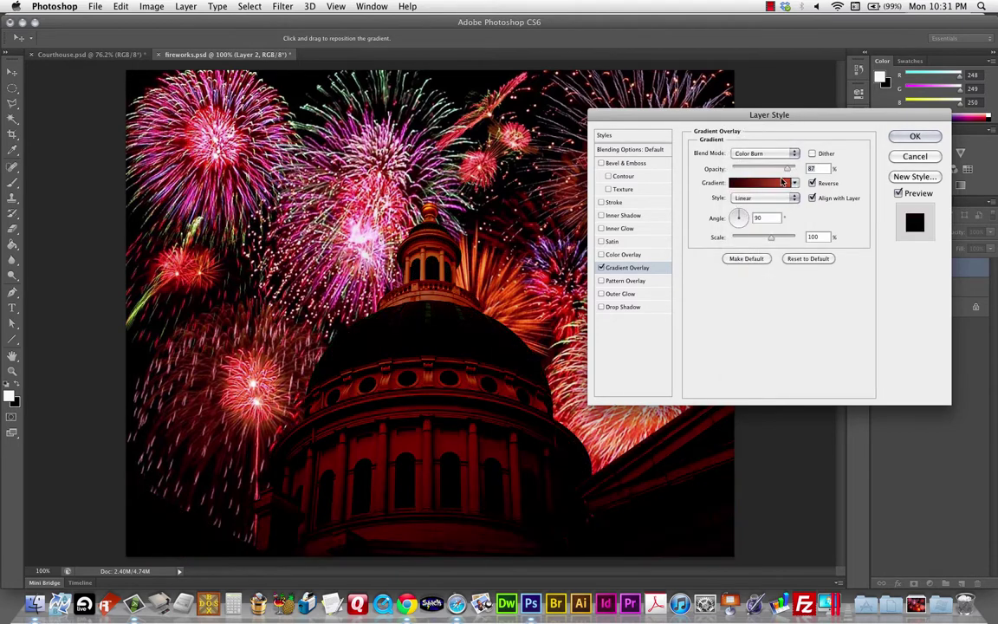
Set the overlay gradient's left stop to an orange sampled from the fireworks
{"action": "left_click", "coordinate": [761, 182]}
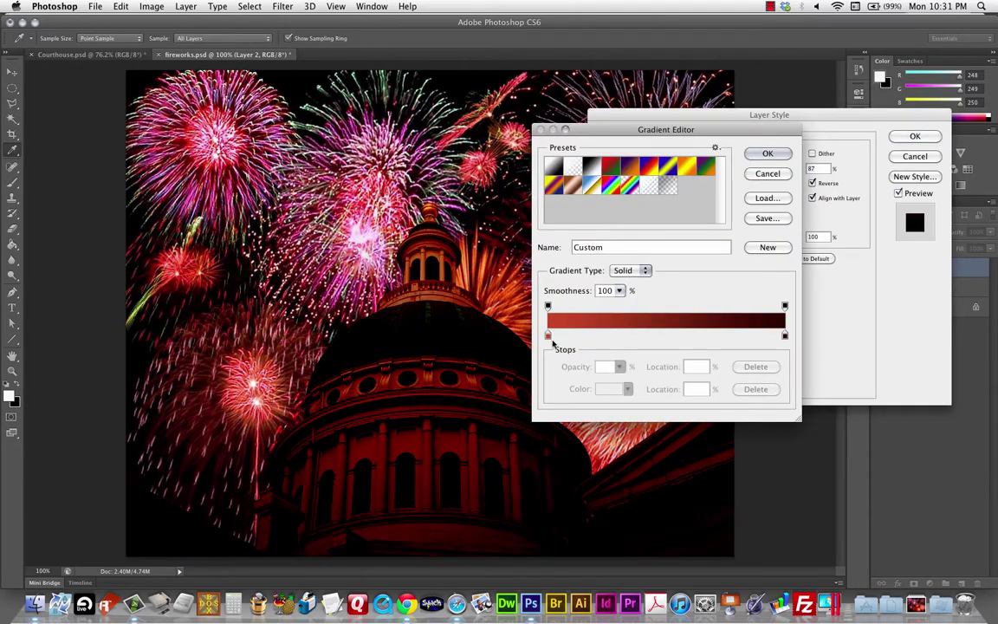
{"action": "left_click", "coordinate": [548, 336]}
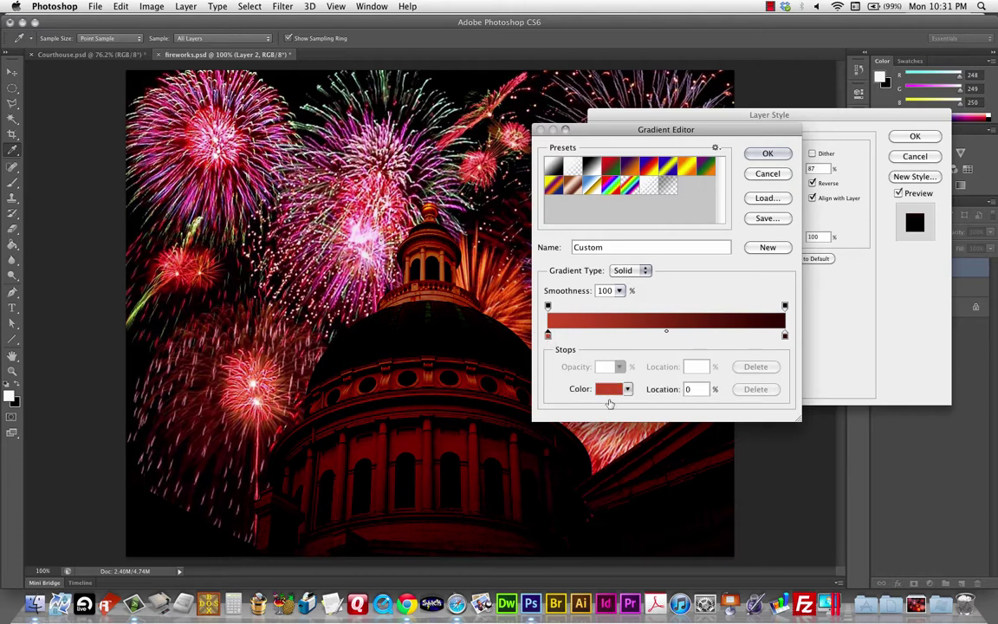
{"action": "double_click", "coordinate": [549, 337]}
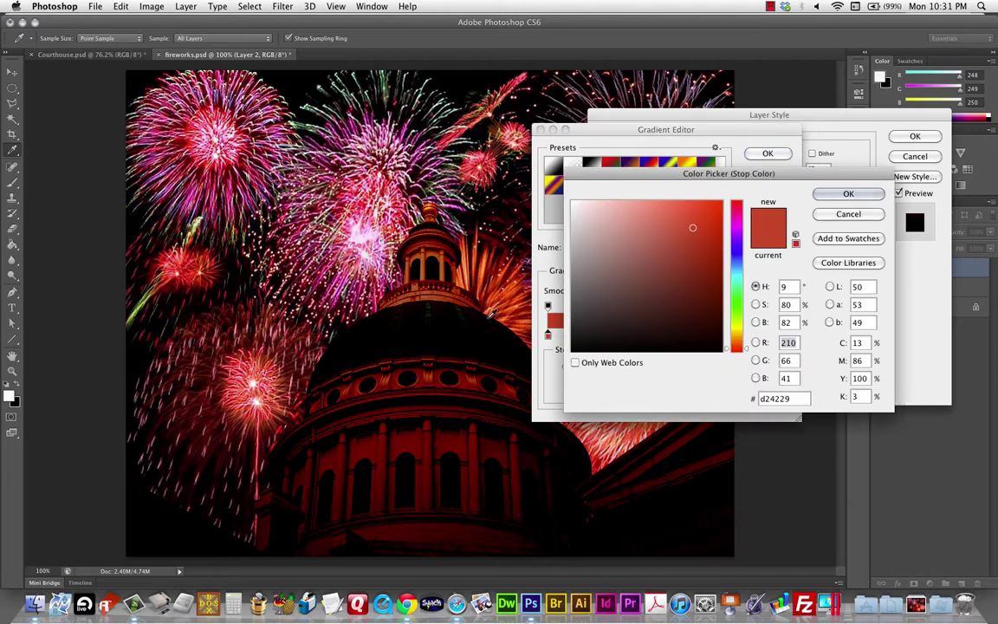
{"action": "left_click", "coordinate": [331, 228]}
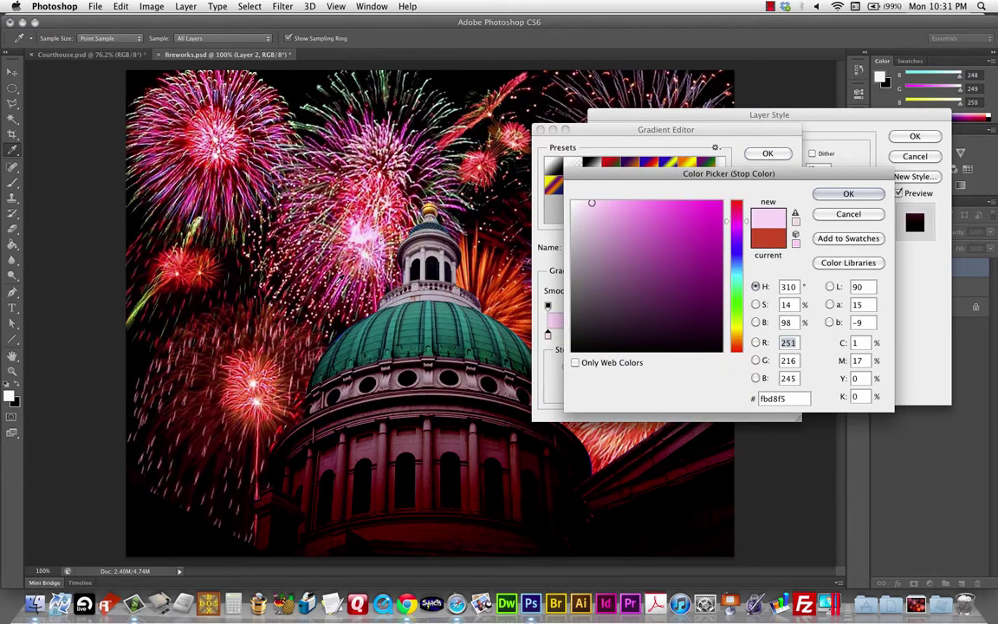
{"action": "left_click", "coordinate": [491, 269]}
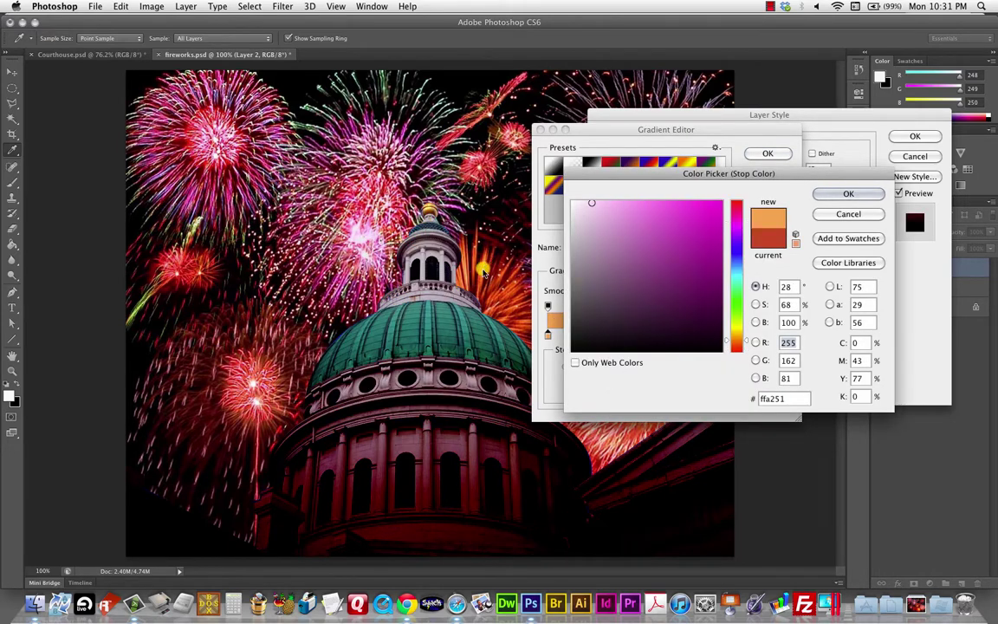
{"action": "left_click", "coordinate": [848, 194]}
Set the right stop to an orange-red by sampling the image and adjusting the hue
{"action": "left_click", "coordinate": [785, 336]}
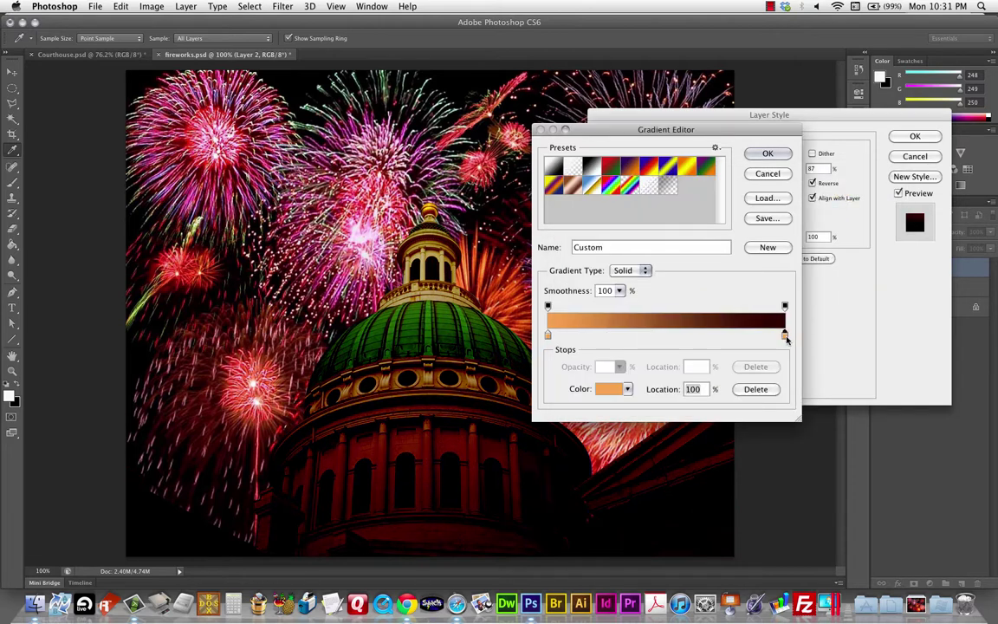
{"action": "left_click", "coordinate": [610, 389]}
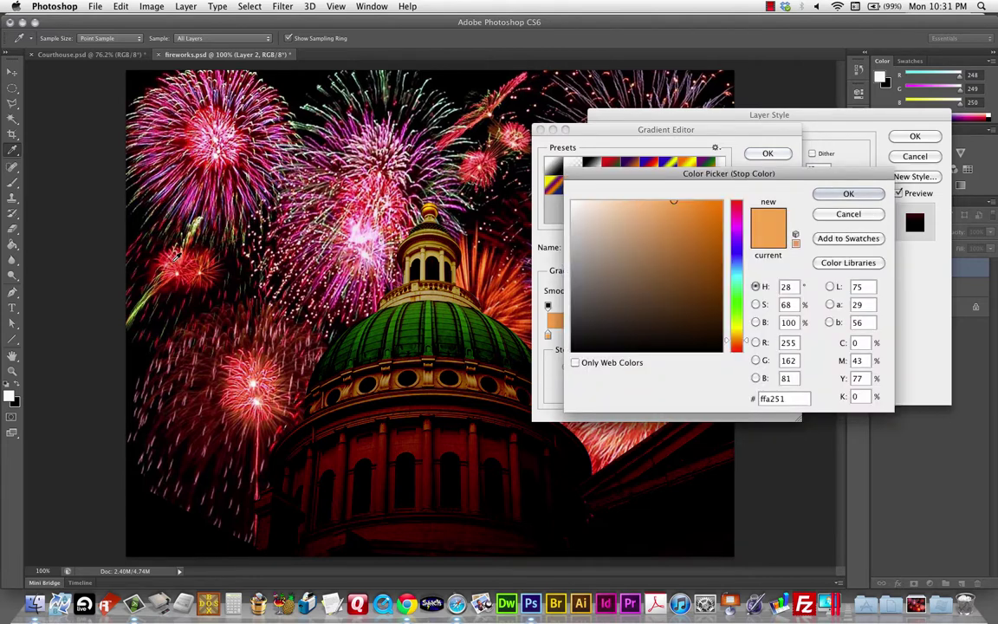
{"action": "left_click", "coordinate": [435, 241]}
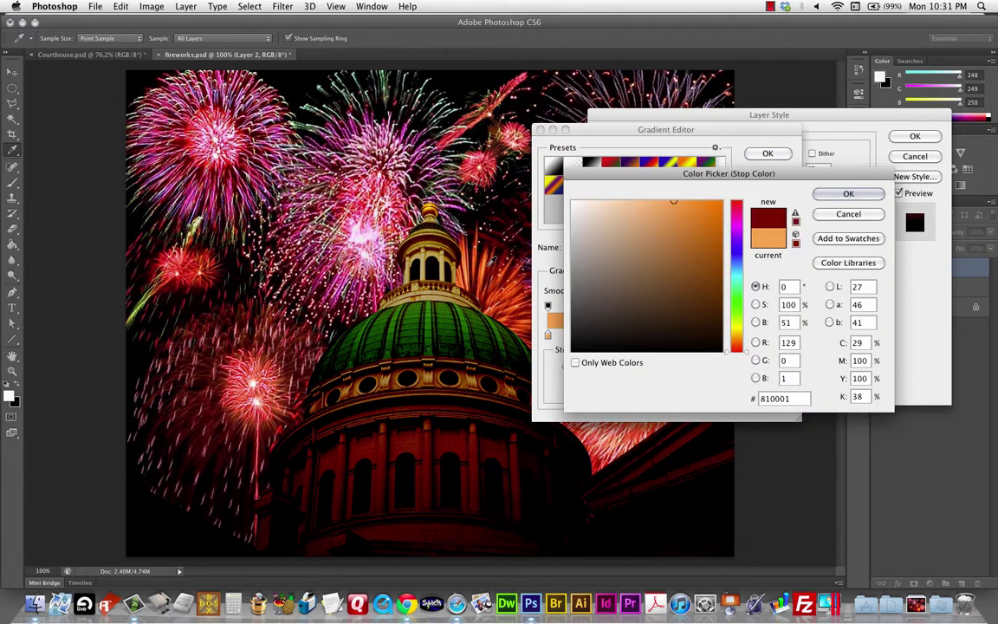
{"action": "left_click", "coordinate": [488, 269]}
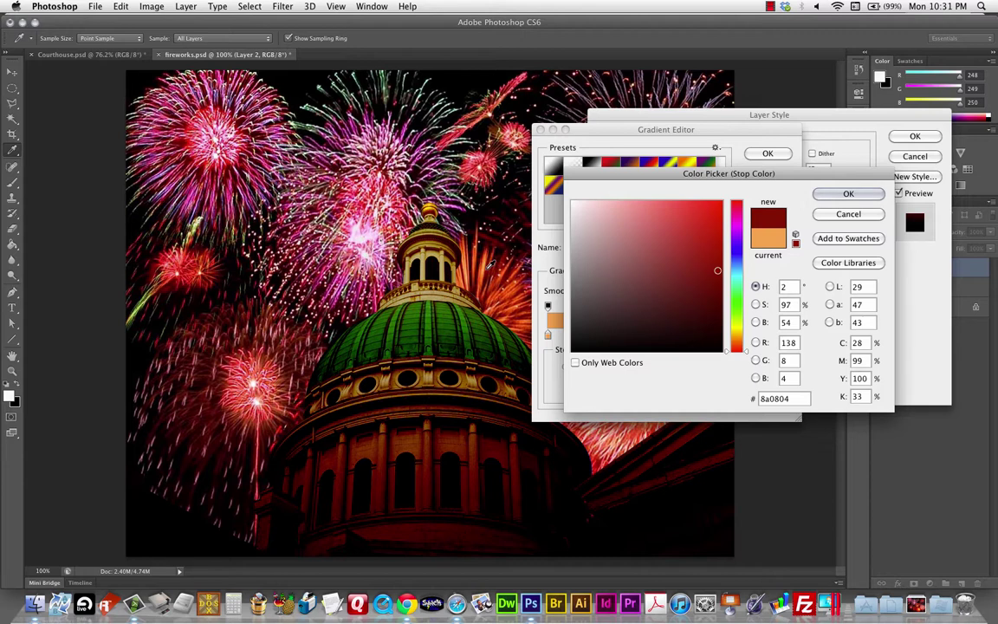
{"action": "left_click", "coordinate": [491, 270]}
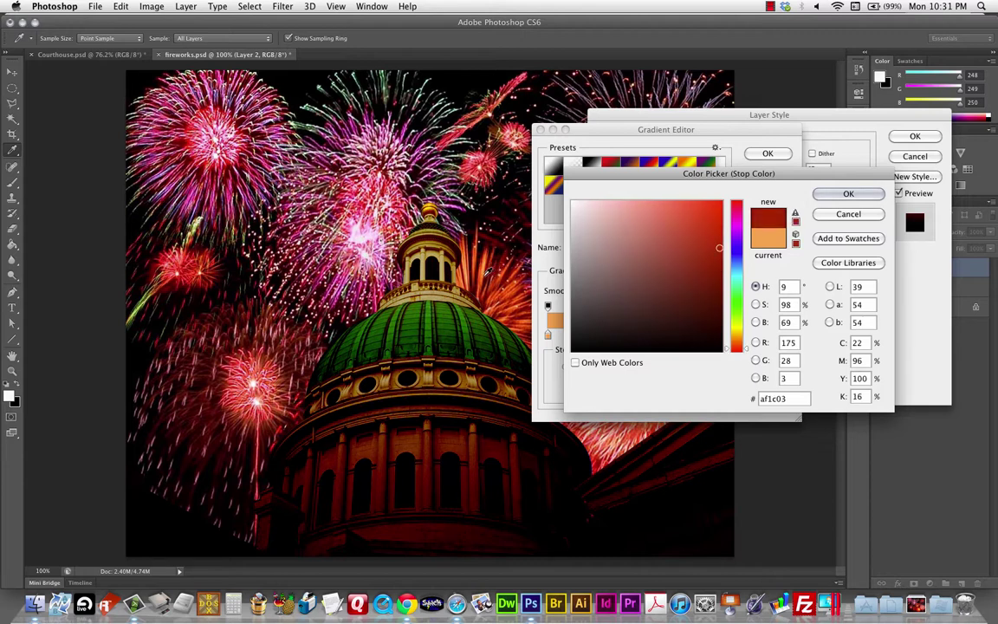
{"action": "left_click", "coordinate": [488, 270]}
{"action": "left_click", "coordinate": [488, 270]}
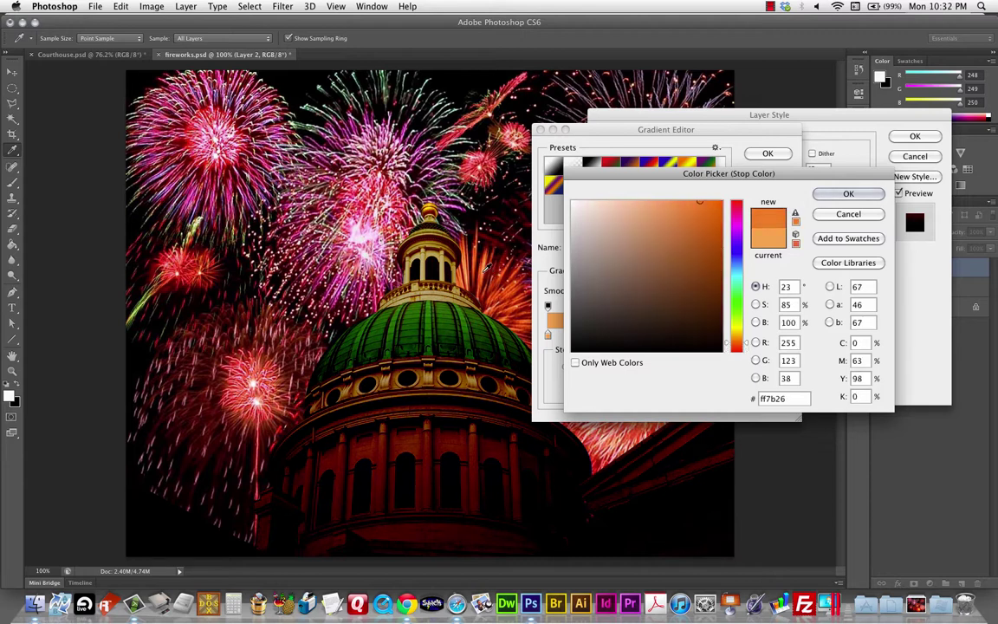
{"action": "left_click_drag", "start_coordinate": [730, 344], "coordinate": [731, 341]}
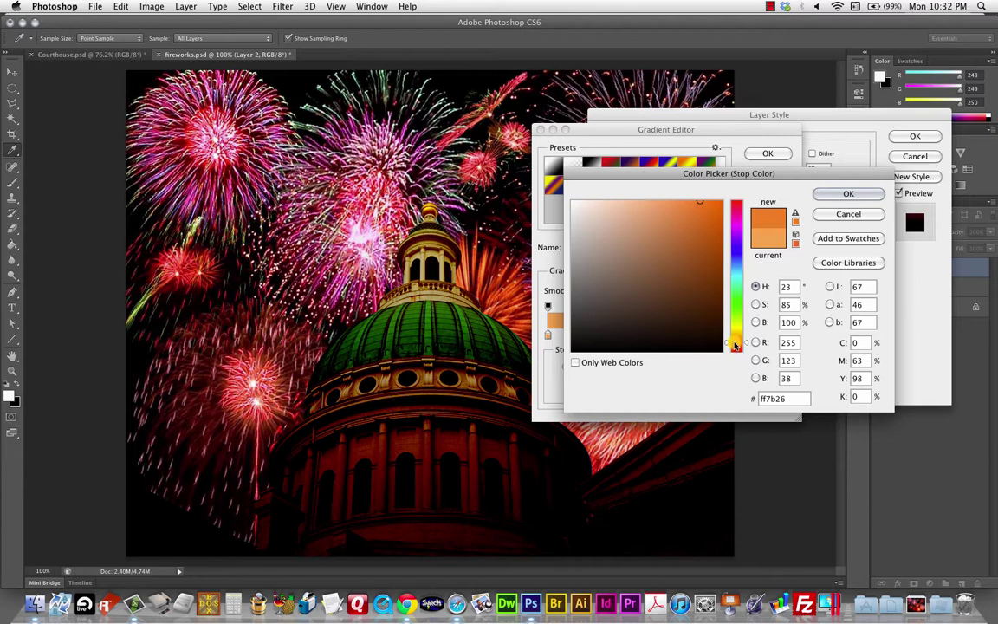
{"action": "left_click", "coordinate": [719, 208]}
{"action": "left_click", "coordinate": [735, 225]}
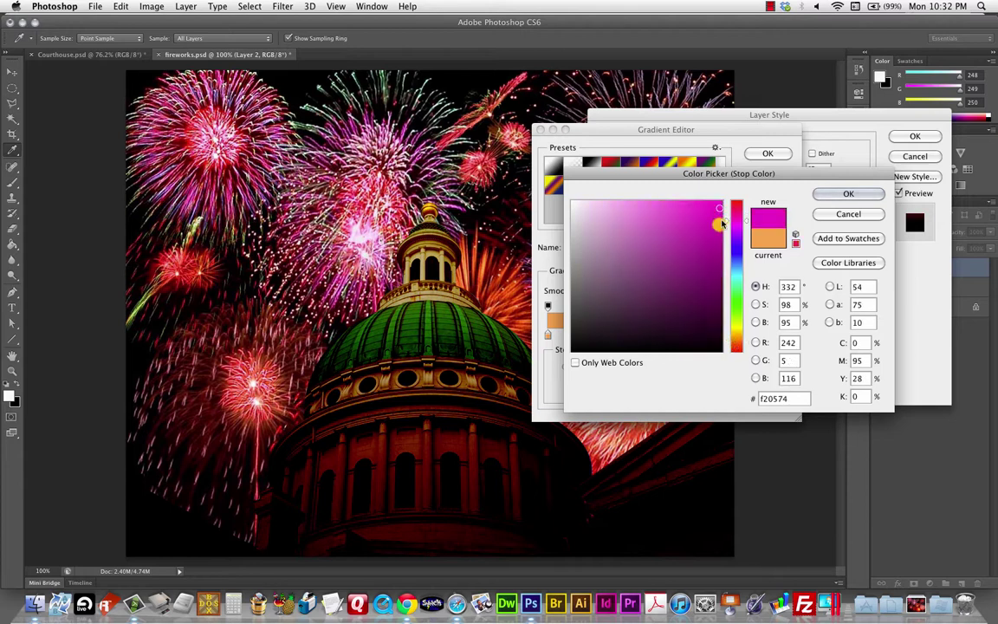
{"action": "left_click_drag", "start_coordinate": [744, 226], "coordinate": [735, 346]}
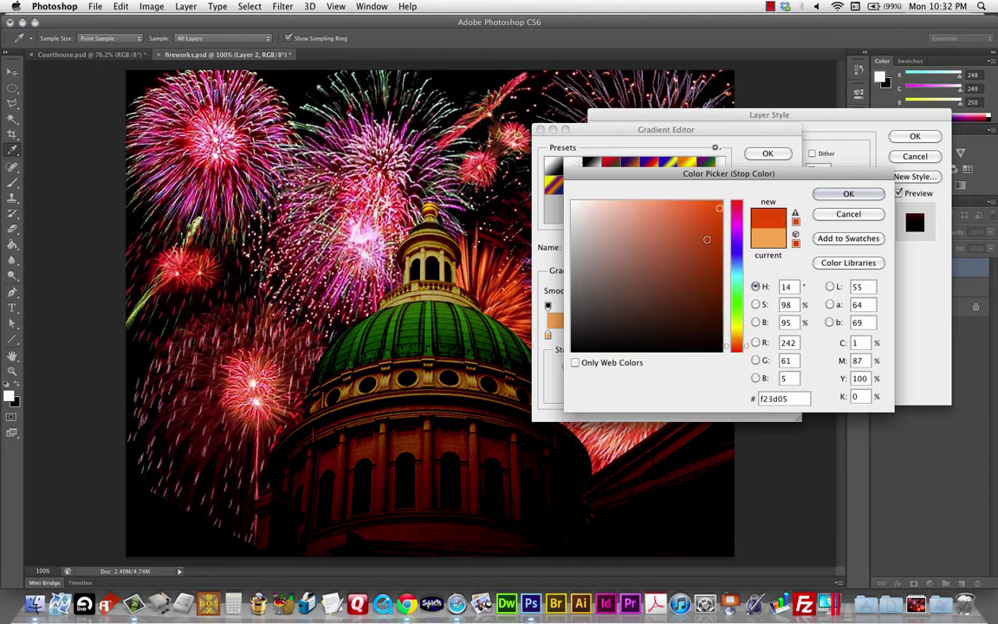
{"action": "key", "text": "Return"}
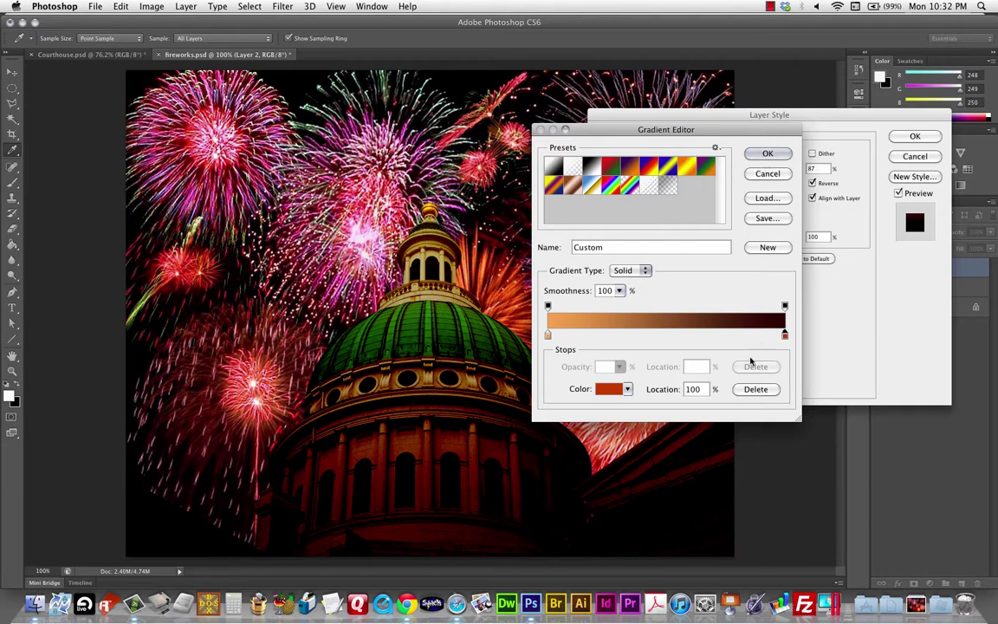
Rework the right stop from salmon to rusty red a43817 and apply the gradient
{"action": "left_click", "coordinate": [611, 390]}
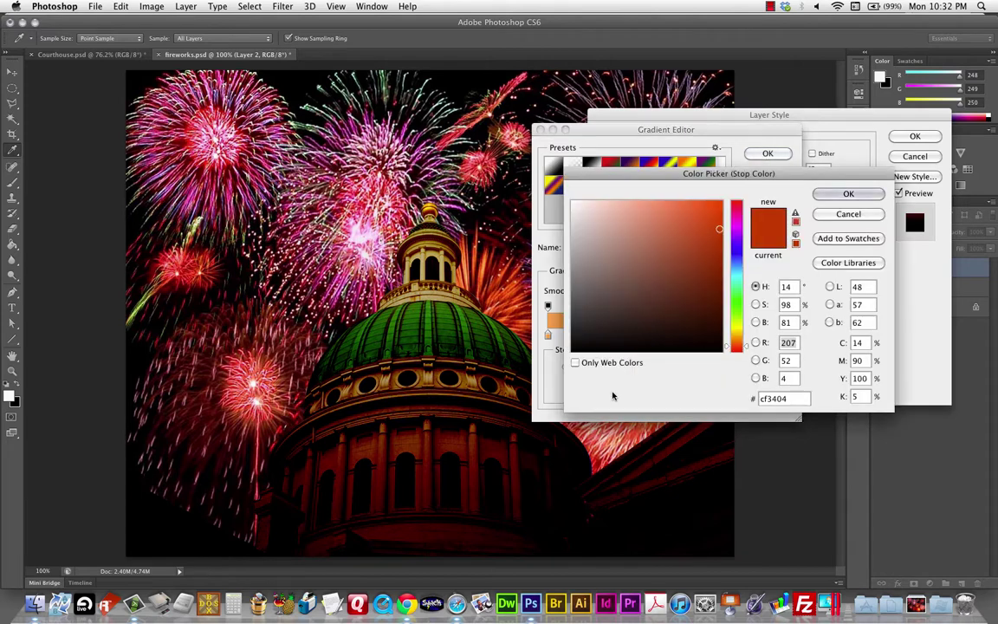
{"action": "mouse_move", "coordinate": [716, 241]}
{"action": "left_mouse_down"}
{"action": "mouse_move", "coordinate": [637, 215]}
{"action": "mouse_move", "coordinate": [644, 205]}
{"action": "left_mouse_up"}
{"action": "left_click", "coordinate": [819, 194]}
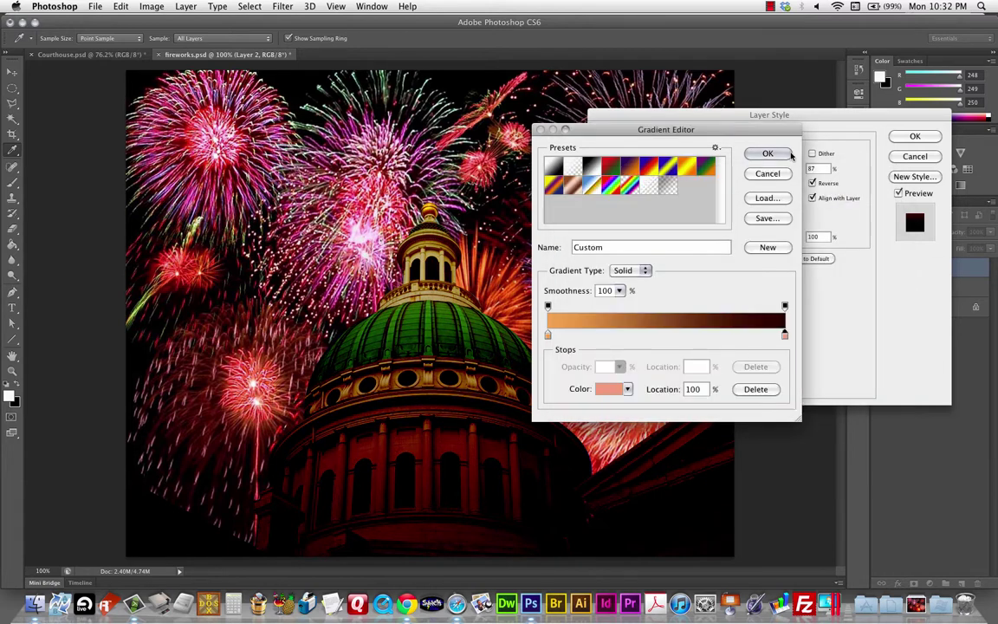
{"action": "mouse_move", "coordinate": [782, 335]}
{"action": "left_mouse_down"}
{"action": "mouse_move", "coordinate": [773, 334]}
{"action": "mouse_move", "coordinate": [784, 343]}
{"action": "left_mouse_up"}
{"action": "left_click", "coordinate": [784, 336]}
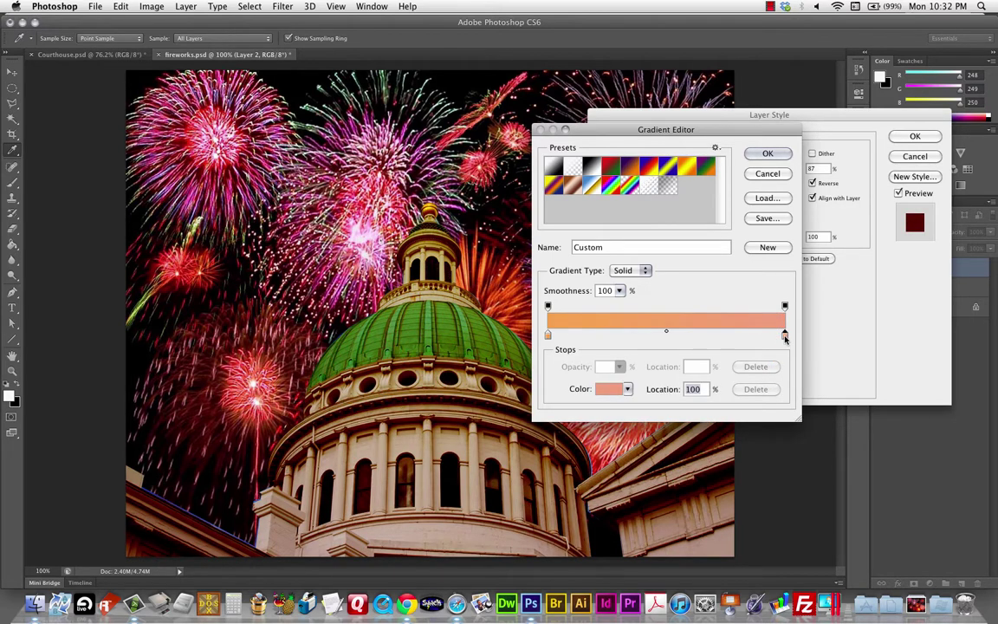
{"action": "left_click", "coordinate": [611, 389]}
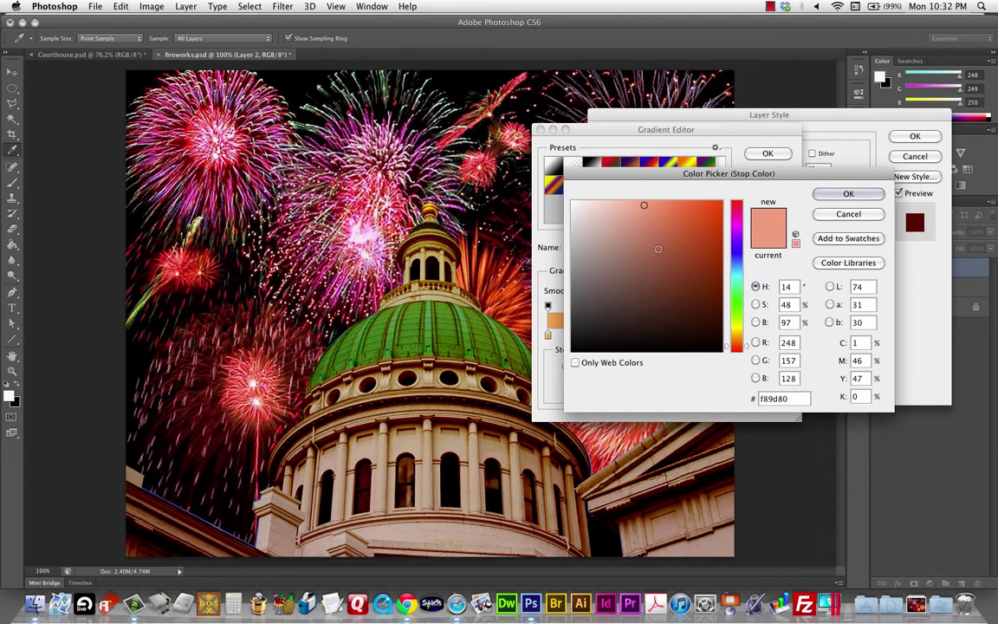
{"action": "left_click_drag", "start_coordinate": [652, 227], "coordinate": [647, 222]}
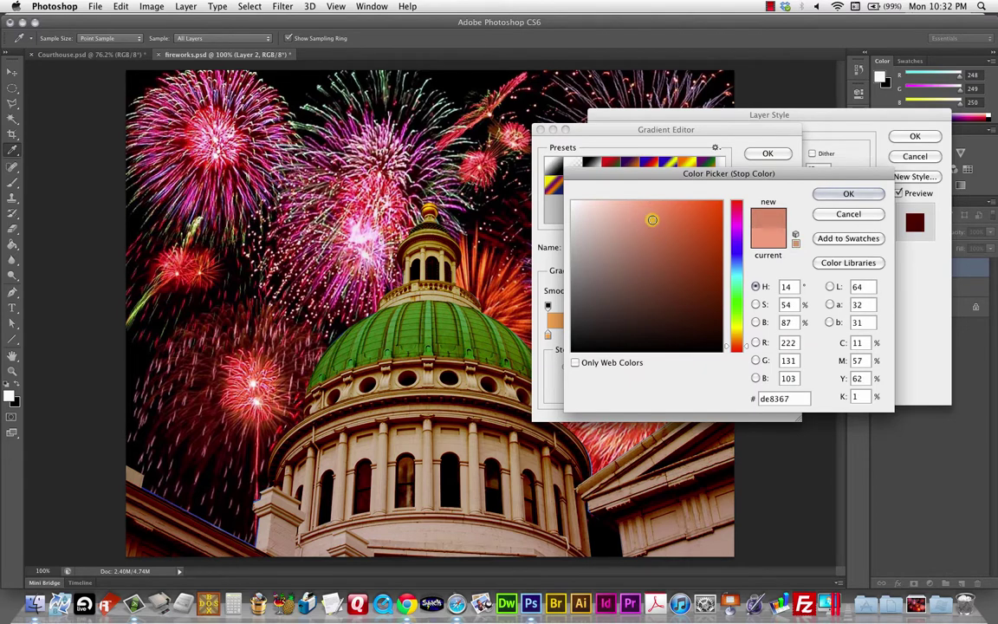
{"action": "left_click", "coordinate": [702, 254]}
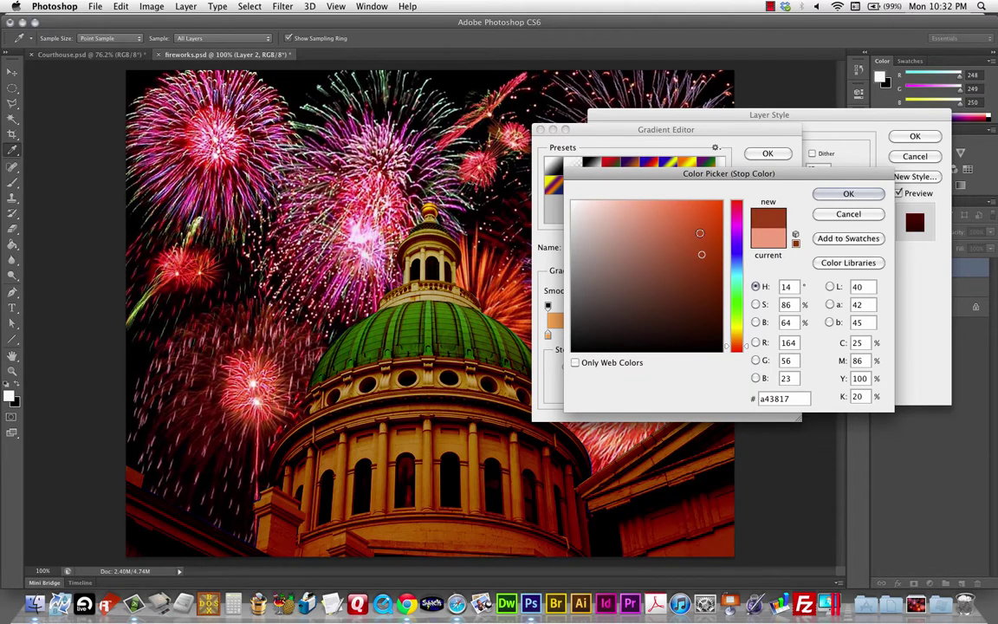
{"action": "left_click", "coordinate": [849, 194]}
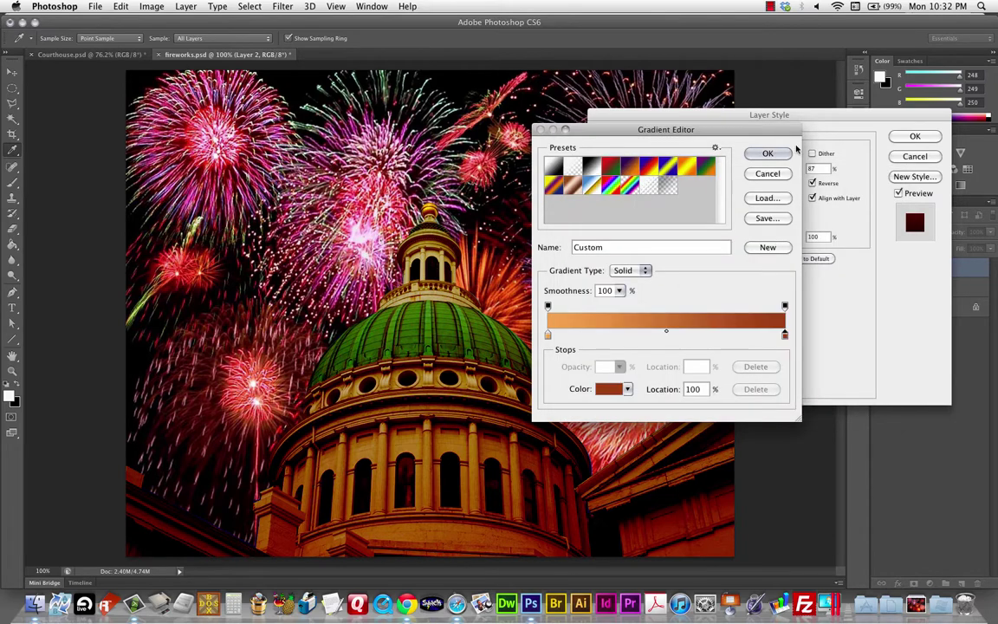
{"action": "left_click", "coordinate": [792, 153]}
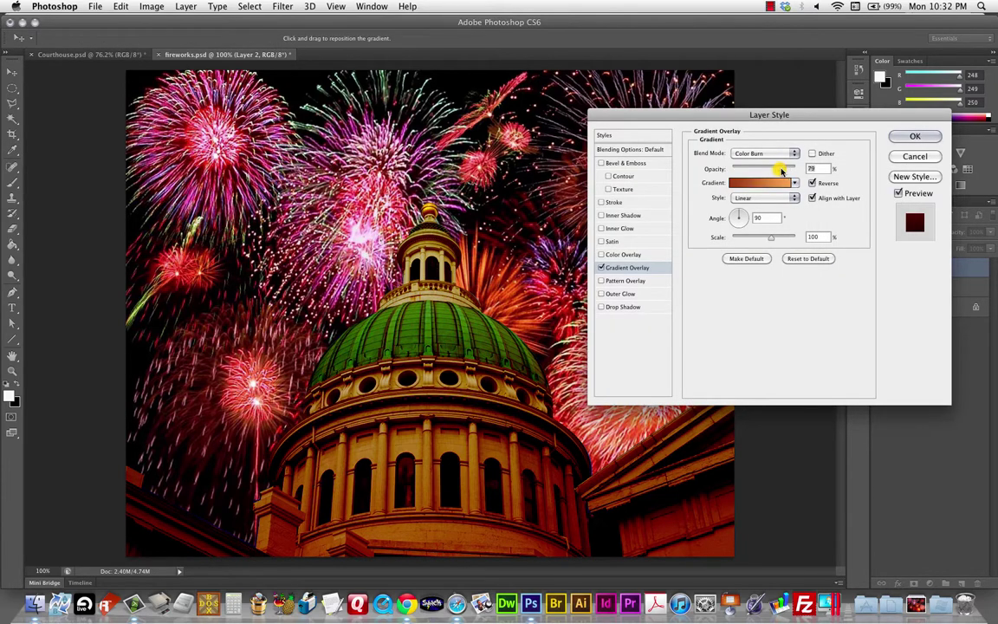
Raise Layer 2's Gradient Overlay opacity to 100%, try Multiply, keep Color Burn, and apply
{"action": "mouse_move", "coordinate": [785, 170]}
{"action": "left_mouse_down"}
{"action": "mouse_move", "coordinate": [761, 169]}
{"action": "mouse_move", "coordinate": [796, 170]}
{"action": "left_mouse_up"}
{"action": "left_click", "coordinate": [754, 153]}
{"action": "left_click", "coordinate": [747, 145]}
{"action": "left_click", "coordinate": [770, 153]}
{"action": "left_click", "coordinate": [773, 162]}
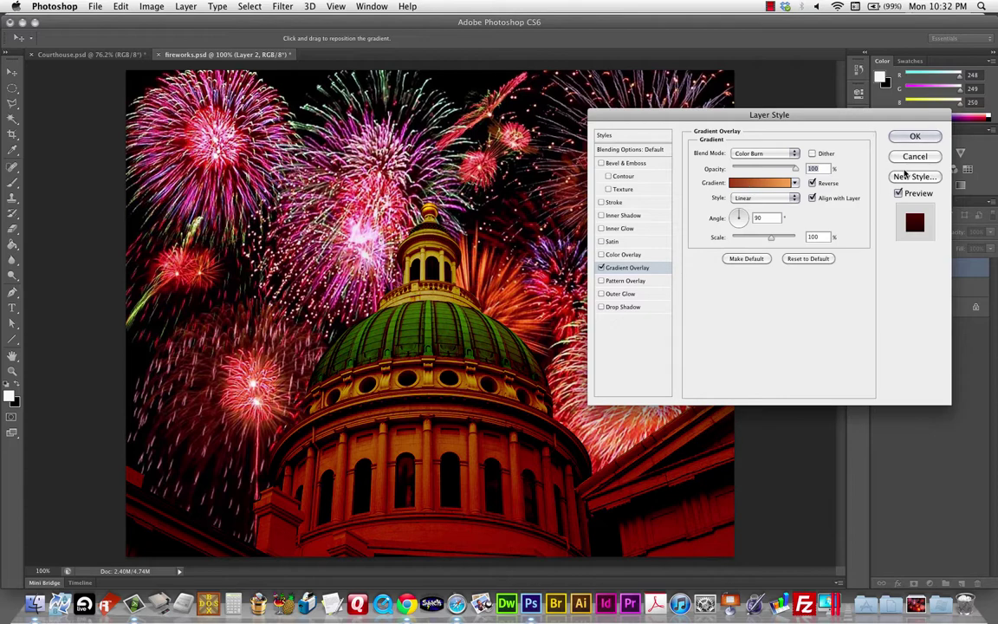
{"action": "left_click", "coordinate": [910, 136]}
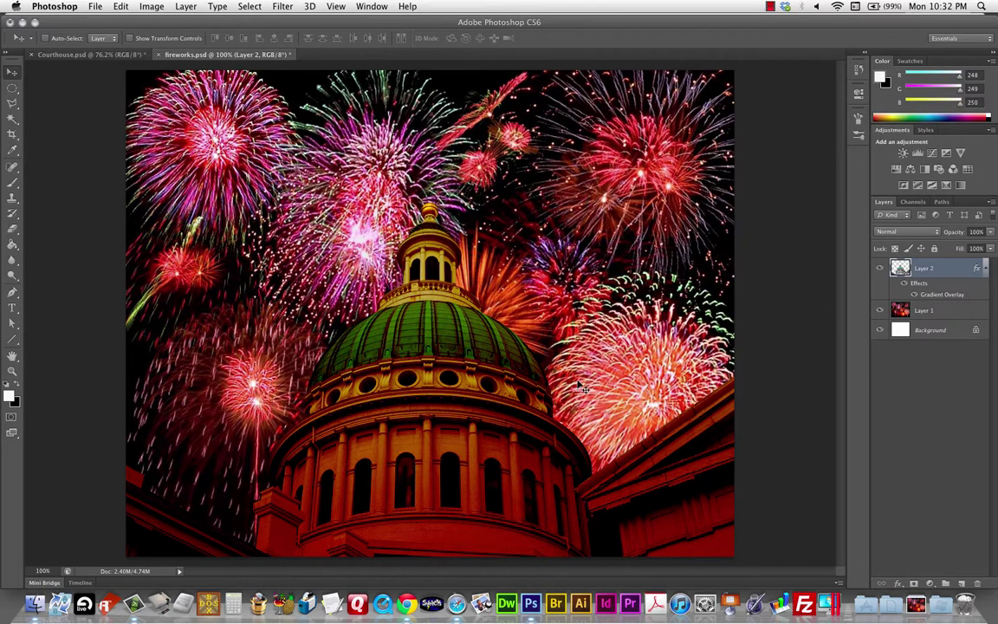